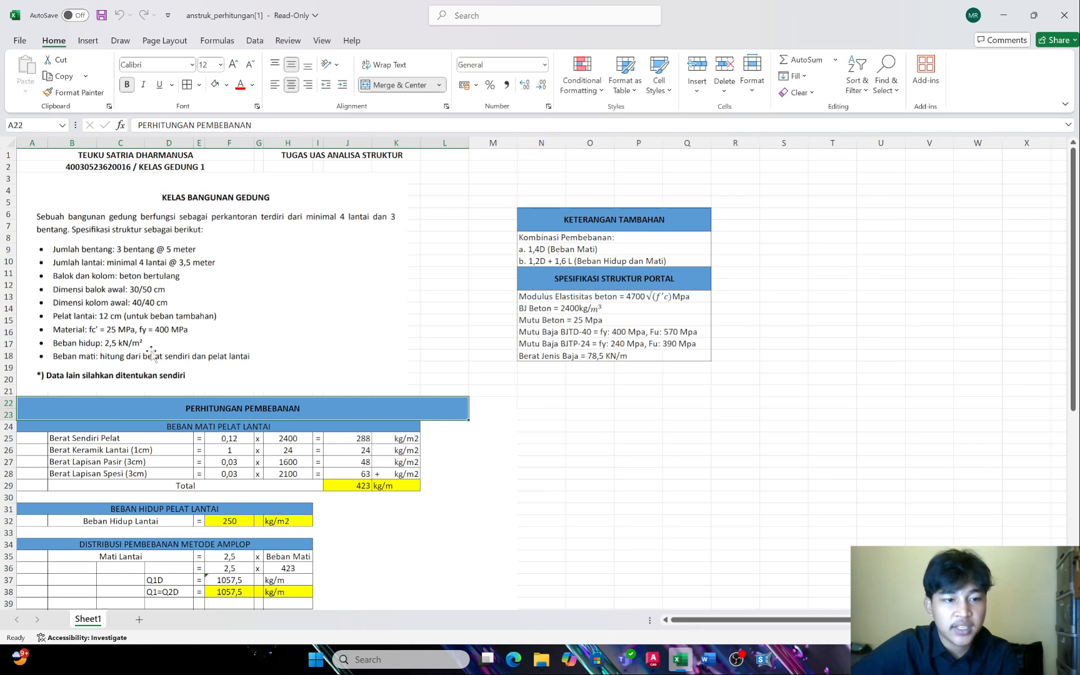
Review the building specifications, load combinations, portal structure specifications and slab load calculations in the worksheet
scroll(169, 343, "down", 2)
scroll(168, 339, "up", 2)
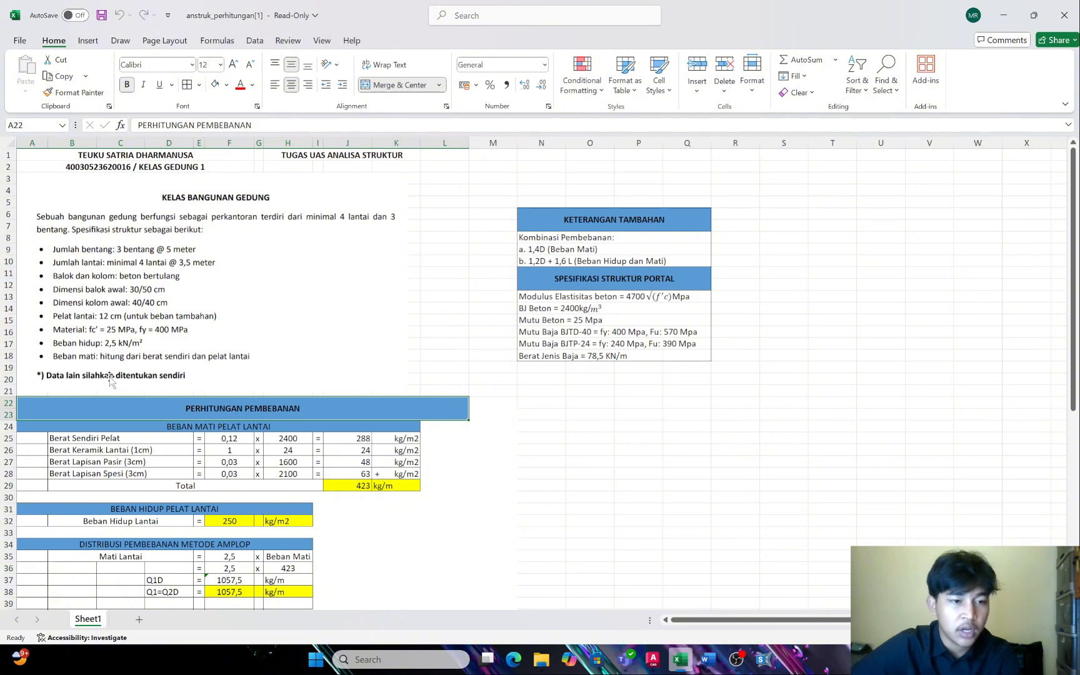
scroll(100, 400, "down", 2)
scroll(108, 389, "up", 2)
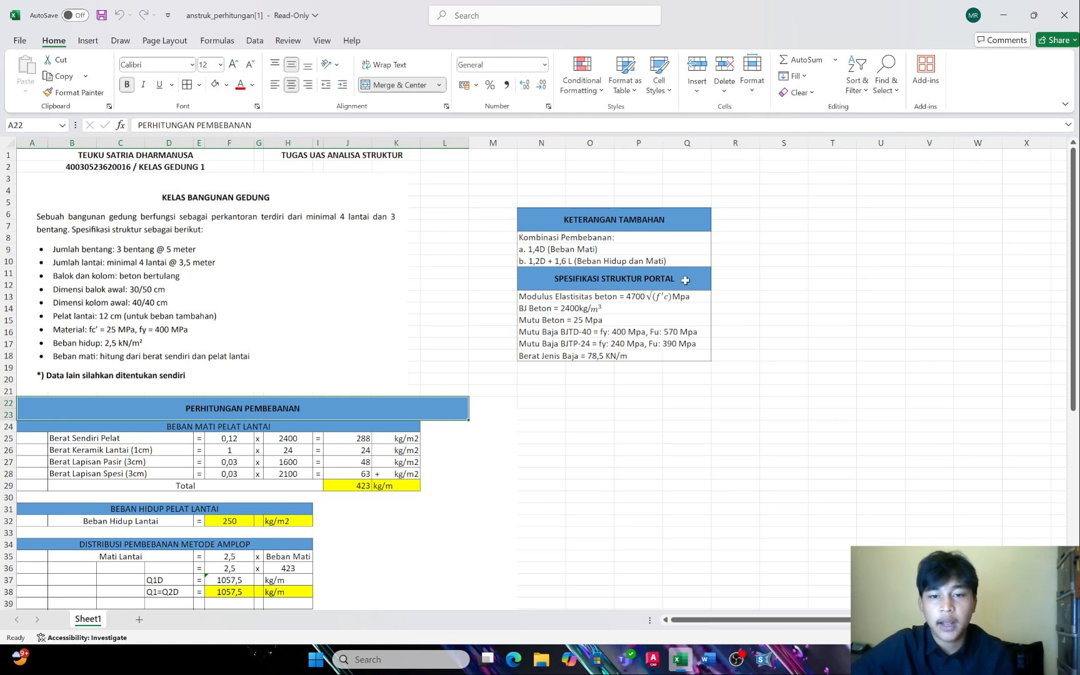
scroll(569, 350, "down", 2)
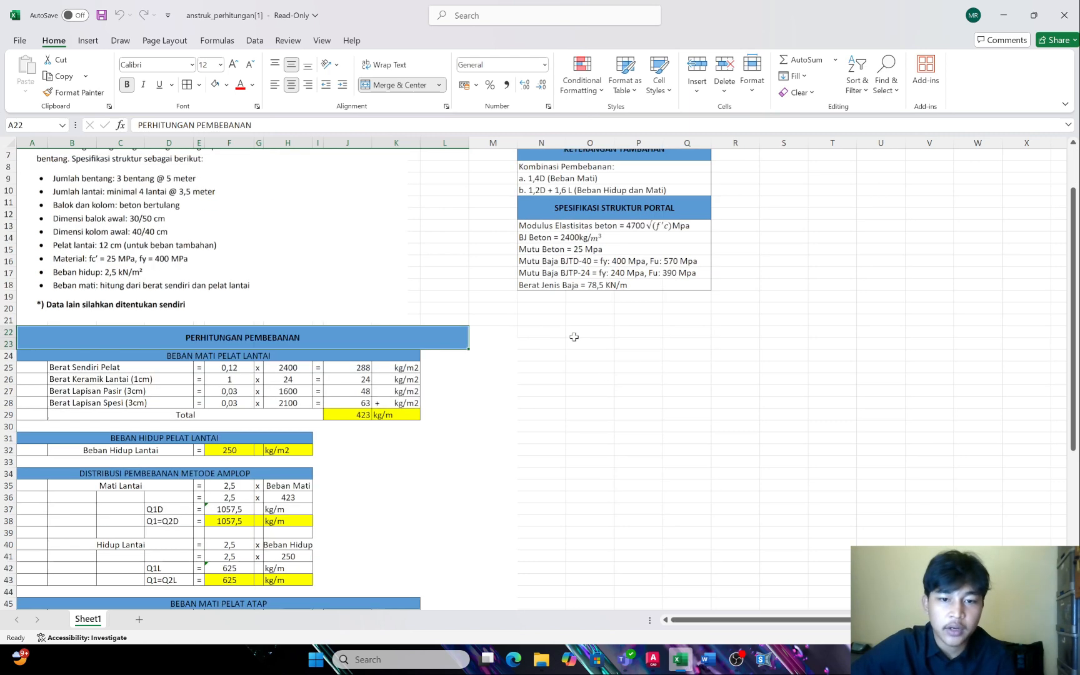
scroll(573, 337, "up", 2)
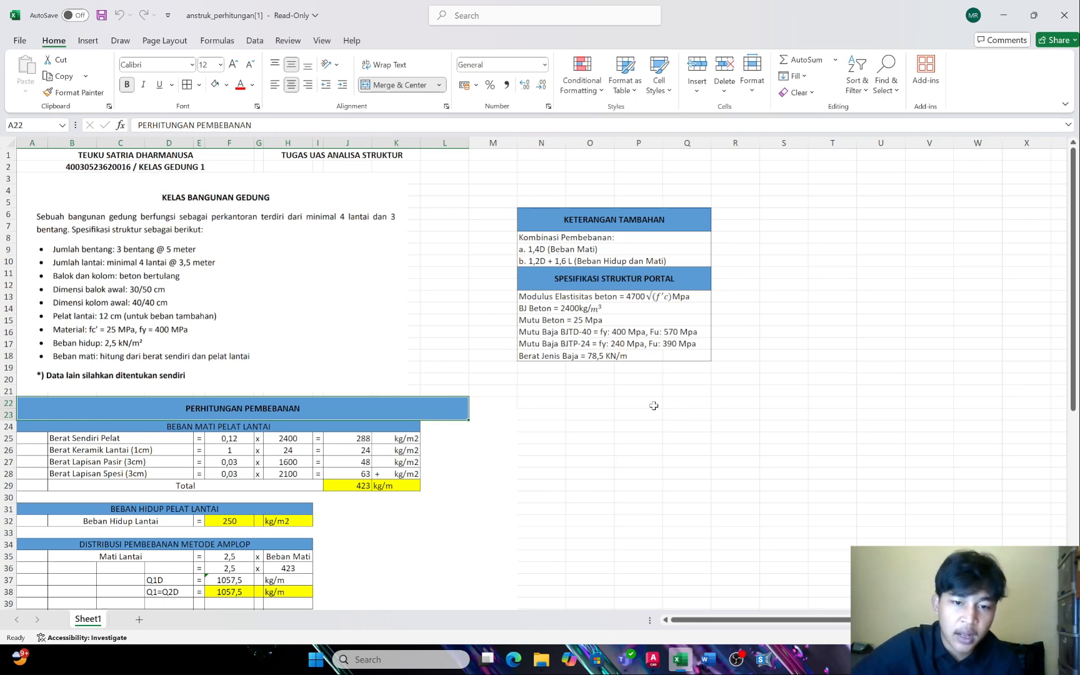
scroll(654, 406, "down", 1)
scroll(615, 372, "up", 1)
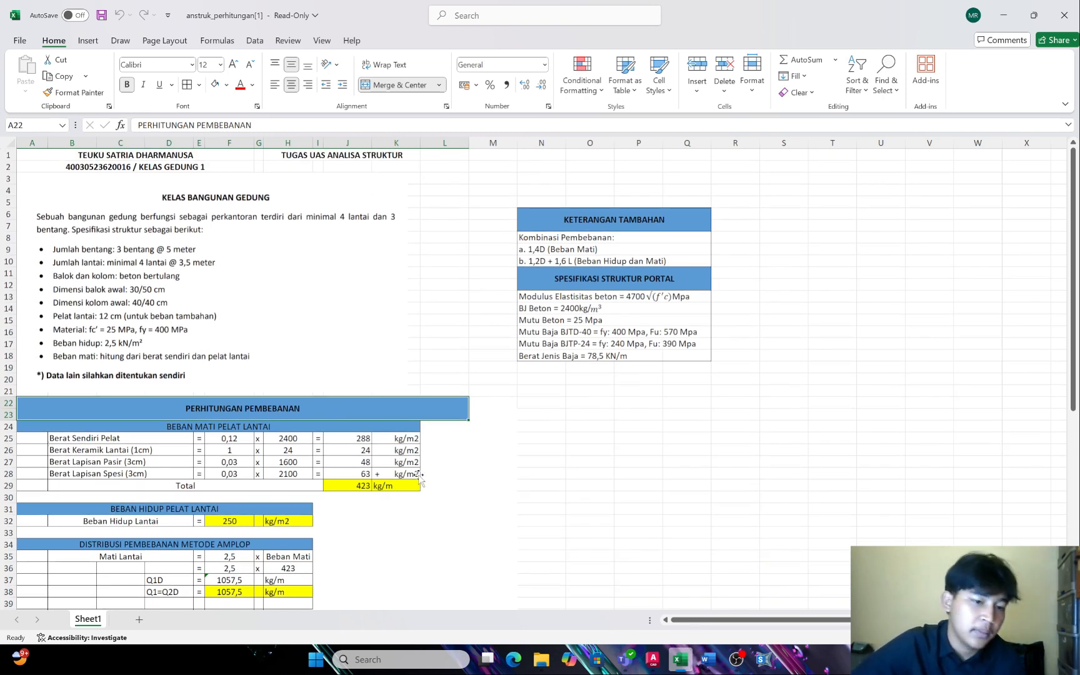
scroll(253, 469, "down", 2)
scroll(431, 443, "down", 4)
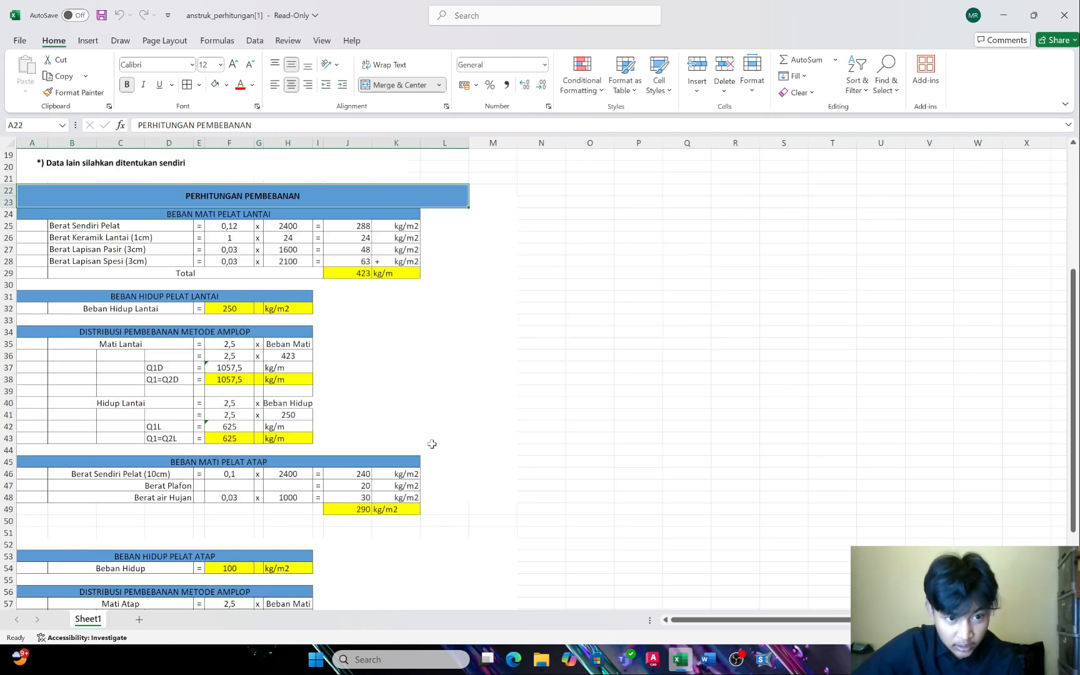
scroll(319, 294, "up", 6)
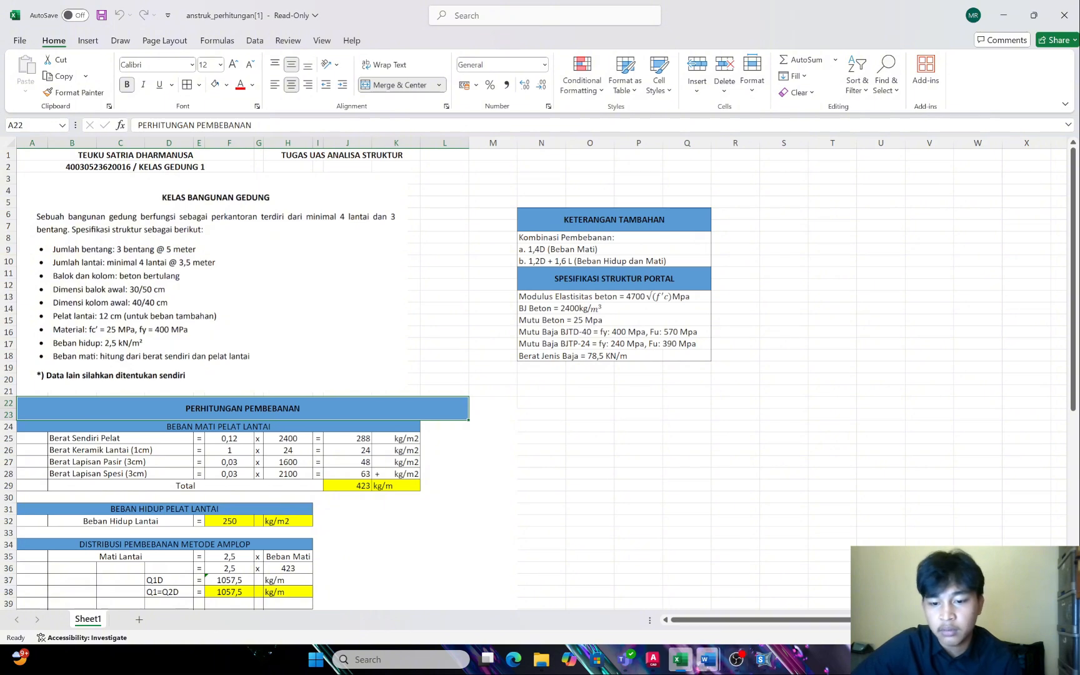
Switch to AutoCAD and examine the dimensioned three-by-three floor grid beside the diagonal load distribution plan
left_click(660, 669)
scroll(493, 482, "down", 8)
scroll(424, 485, "up", 4)
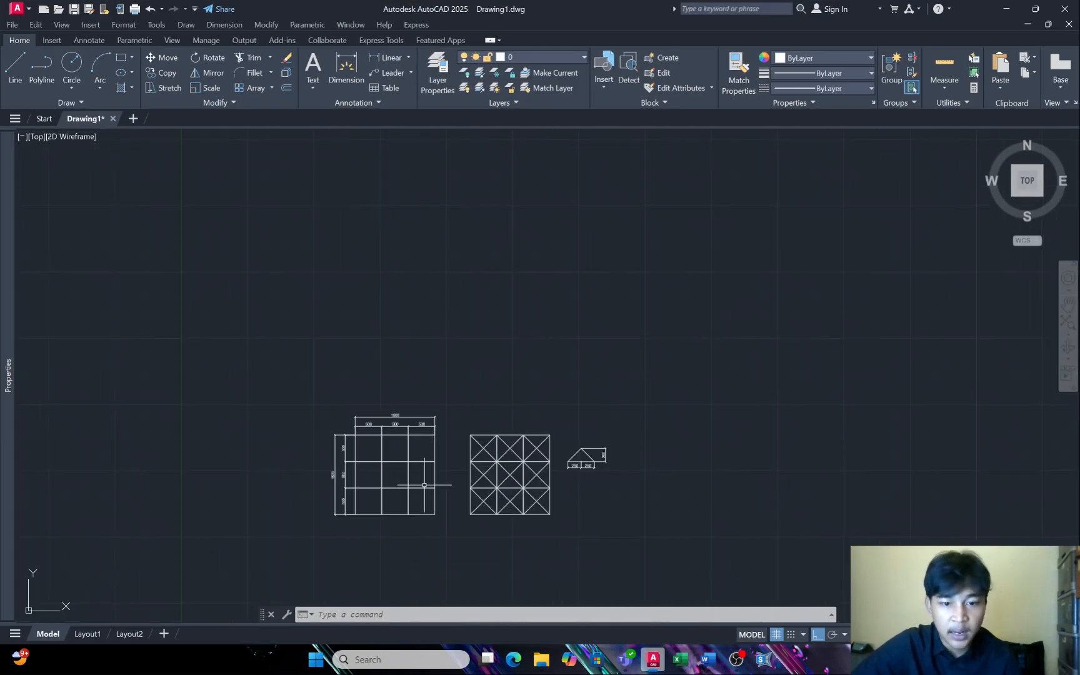
scroll(434, 481, "up", 5)
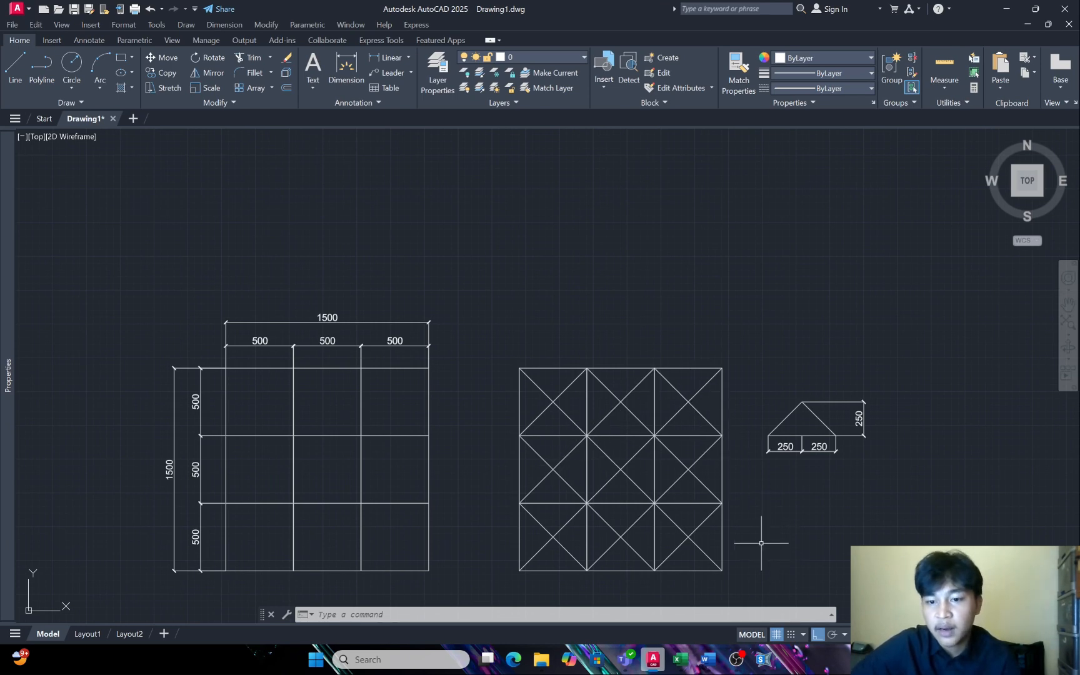
scroll(760, 542, "down", 8)
middle_click_drag(707, 480, 678, 379)
scroll(641, 445, "up", 8)
middle_click_drag(753, 226, 640, 335)
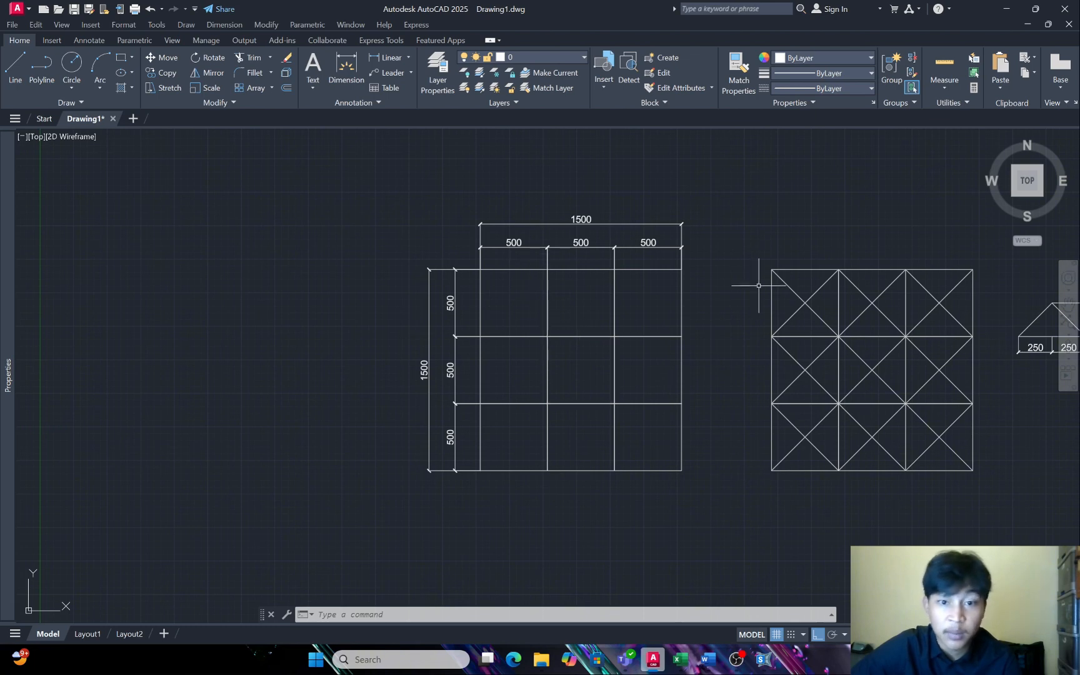
scroll(590, 285, "up", 5)
scroll(650, 288, "down", 5)
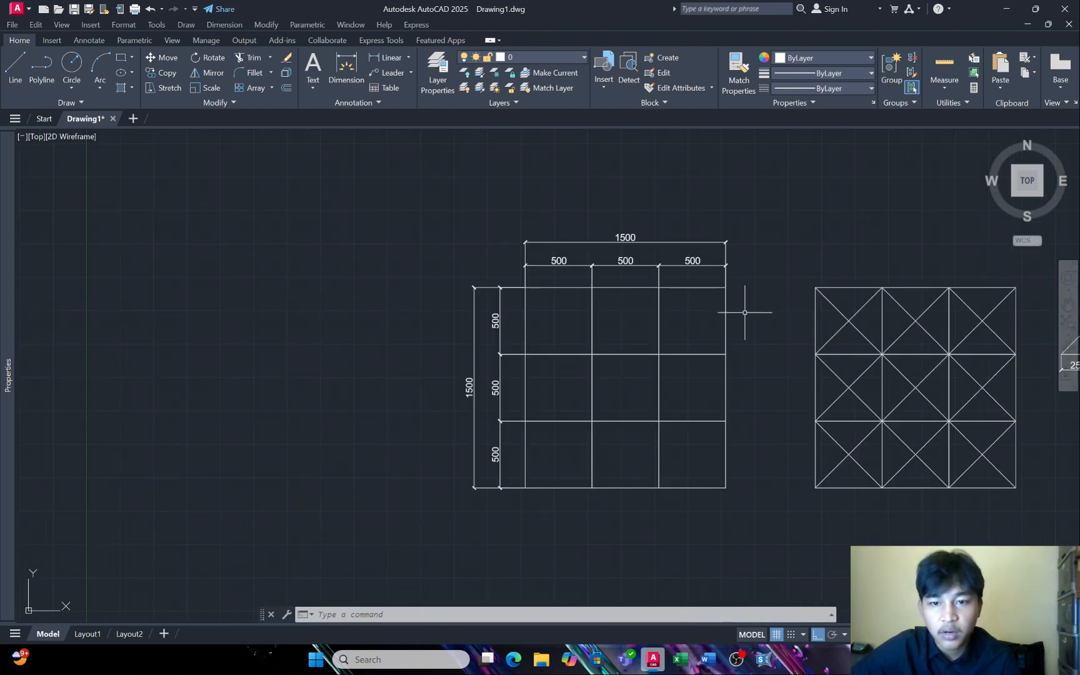
Examine the grid plan divided by diagonals for the envelope method and the dimensioned triangular load detail
middle_click_drag(744, 313, 528, 320)
scroll(745, 337, "up", 4)
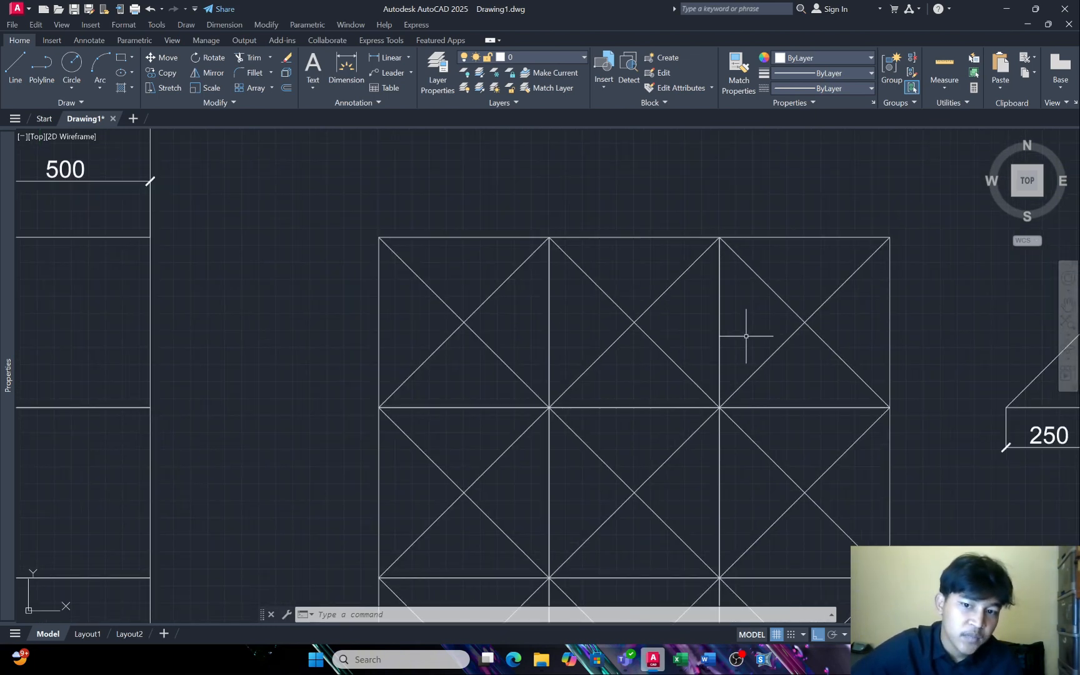
scroll(745, 337, "down", 6)
middle_click_drag(776, 381, 572, 337)
scroll(697, 305, "up", 6)
scroll(697, 305, "down", 6)
scroll(518, 332, "up", 4)
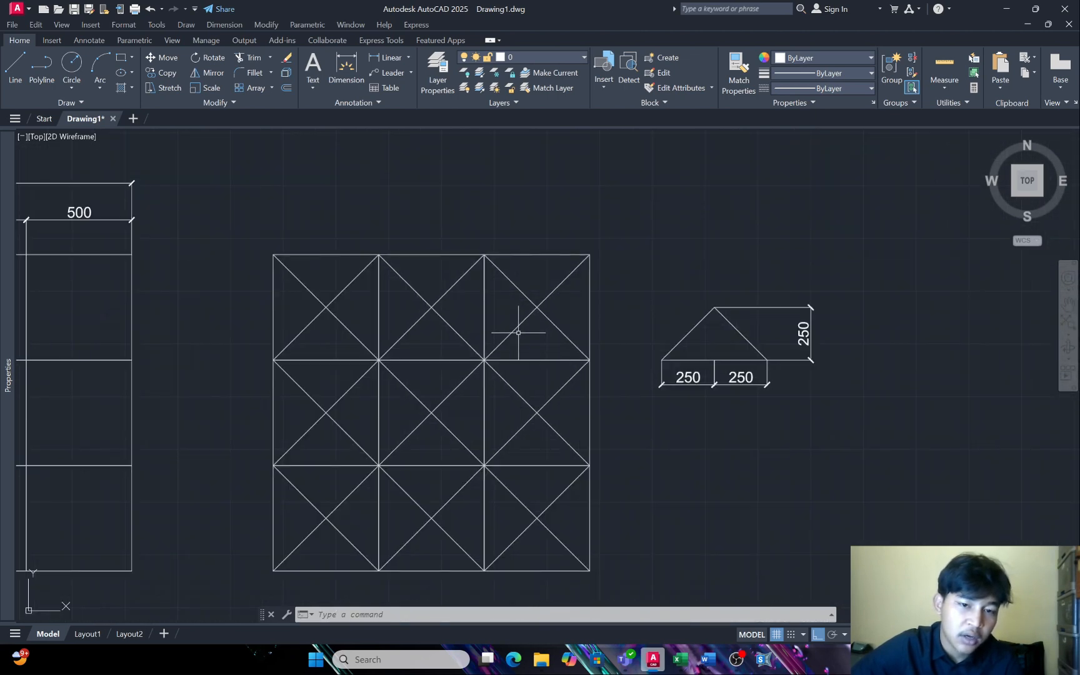
scroll(518, 333, "down", 4)
scroll(494, 313, "up", 6)
scroll(334, 286, "down", 8)
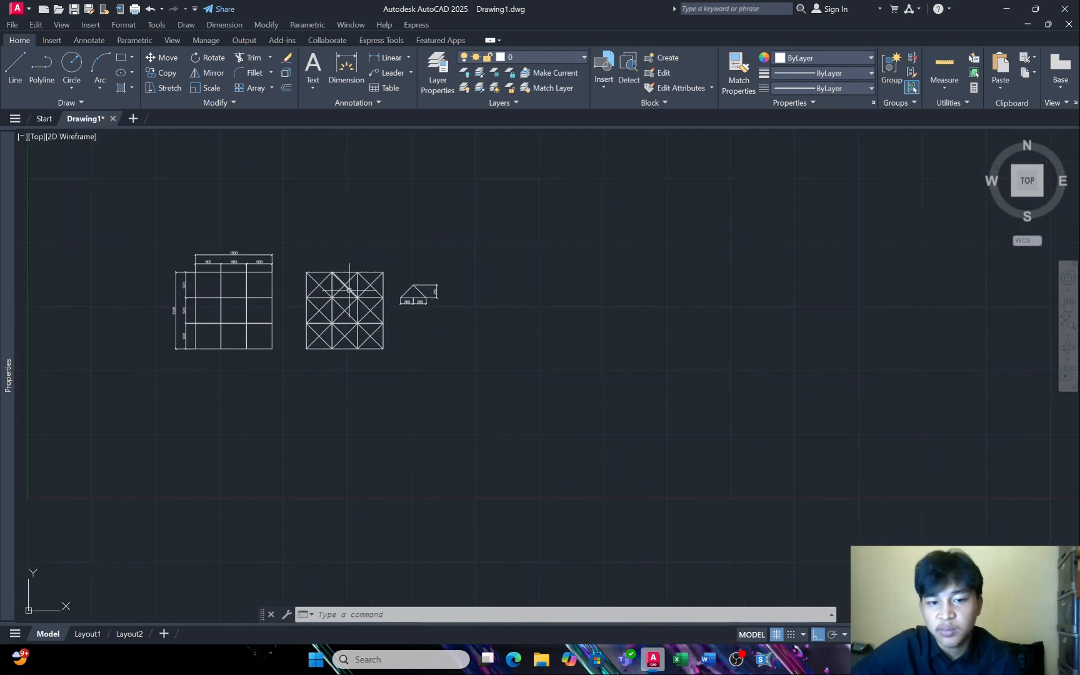
scroll(347, 288, "up", 10)
scroll(337, 281, "down", 6)
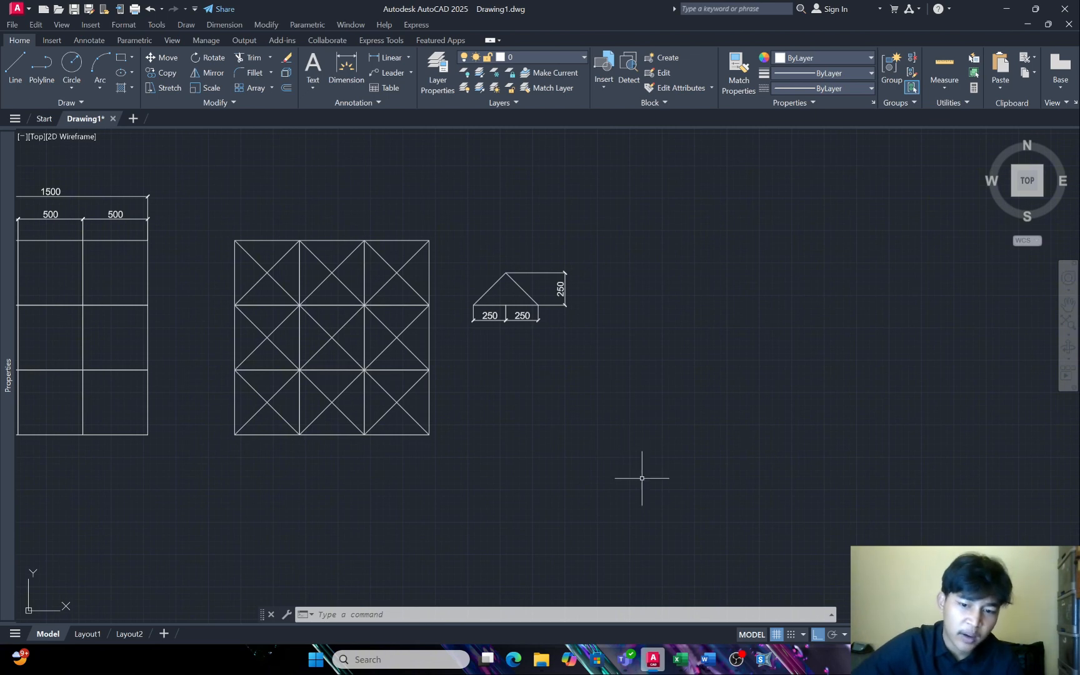
Switch to Excel and view the envelope-method load distribution for the floor slab
left_click(680, 659)
scroll(299, 494, "down", 2)
scroll(298, 494, "down", 4)
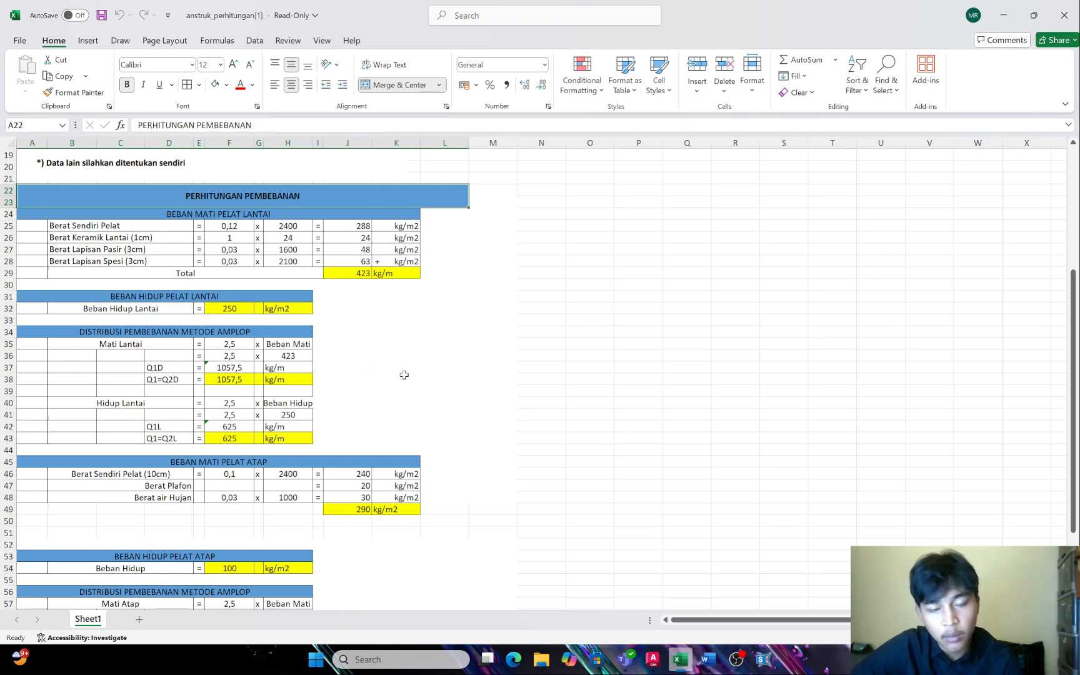
Switch to AutoCAD and examine the dimensions of the triangular load detail beside the diagonal grid plan
left_click(652, 663)
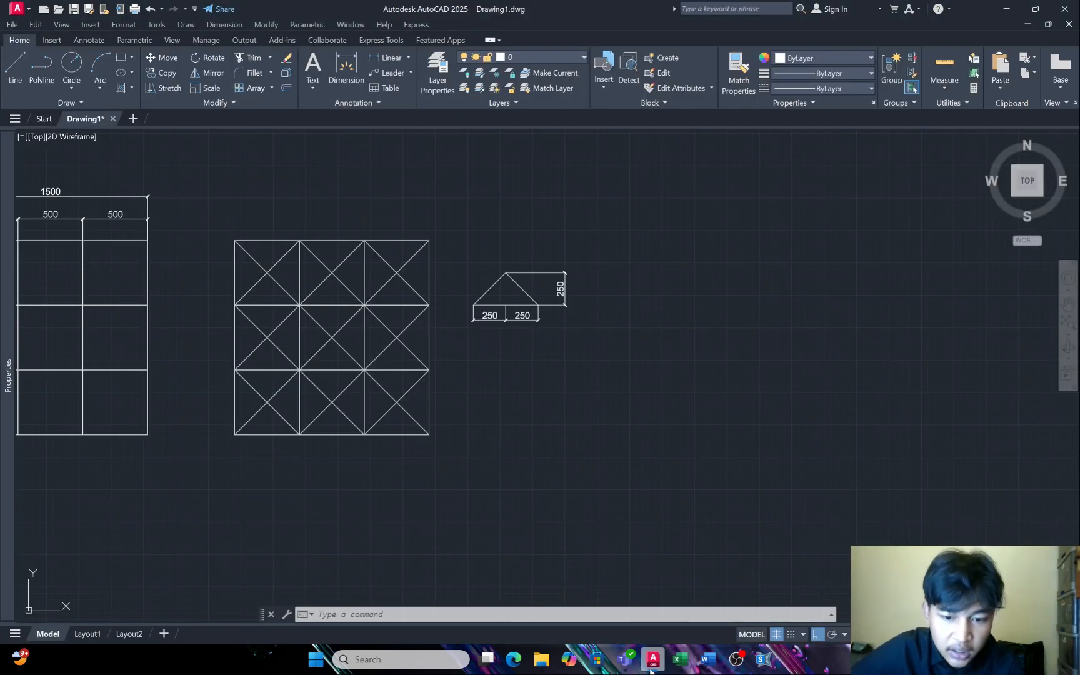
scroll(558, 250, "up", 4)
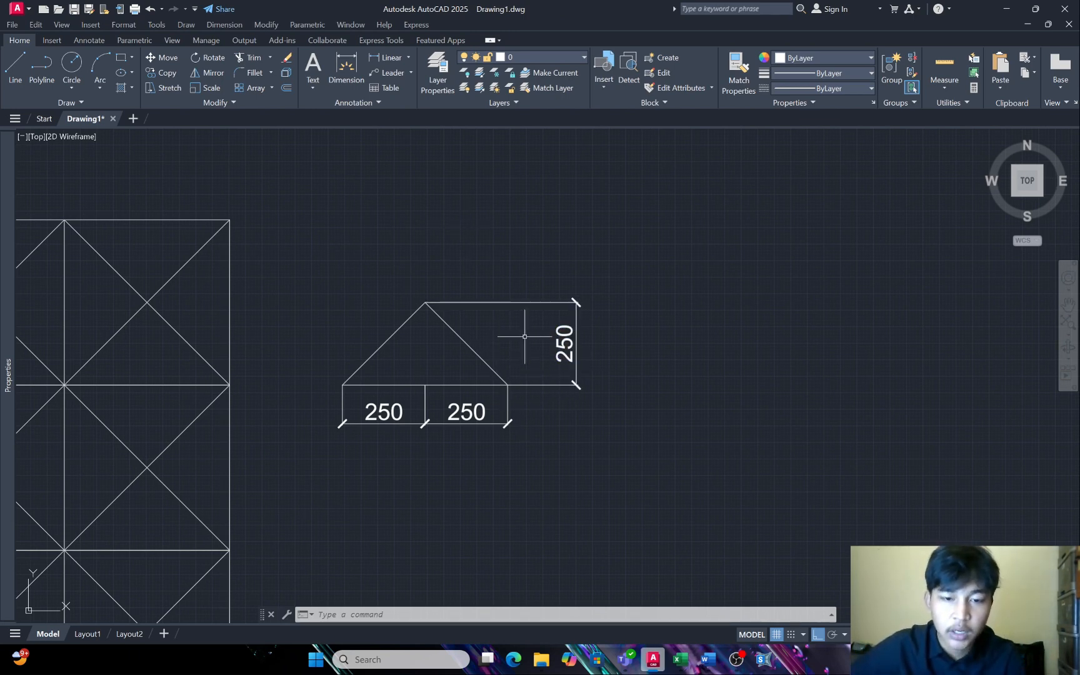
scroll(497, 345, "down", 4)
scroll(582, 353, "up", 2)
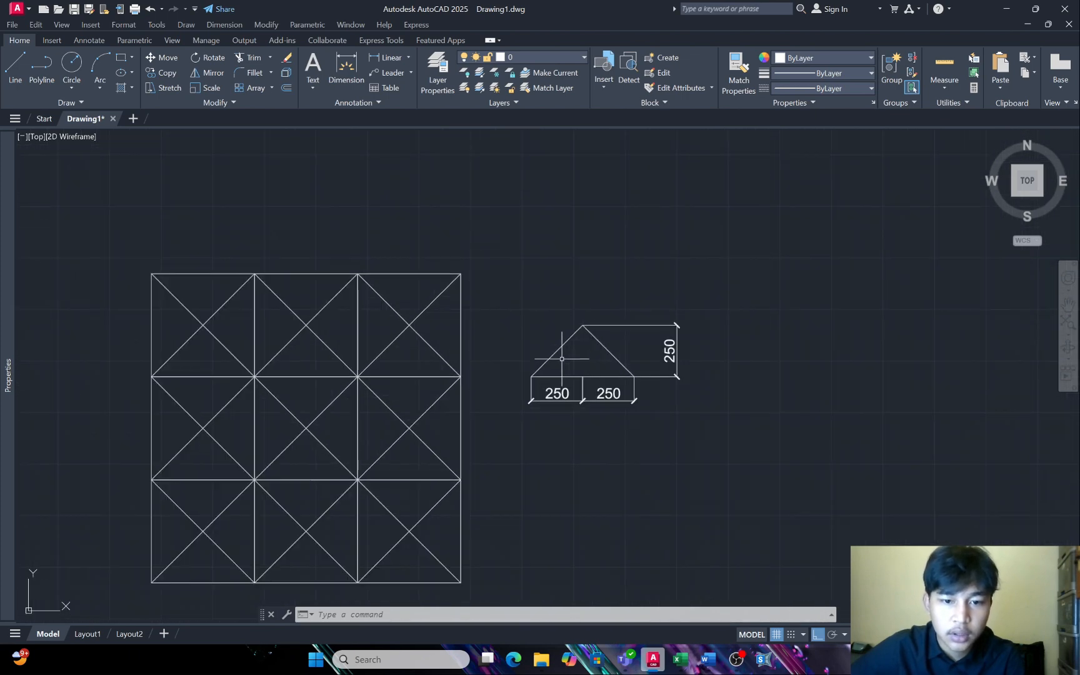
scroll(736, 406, "up", 2)
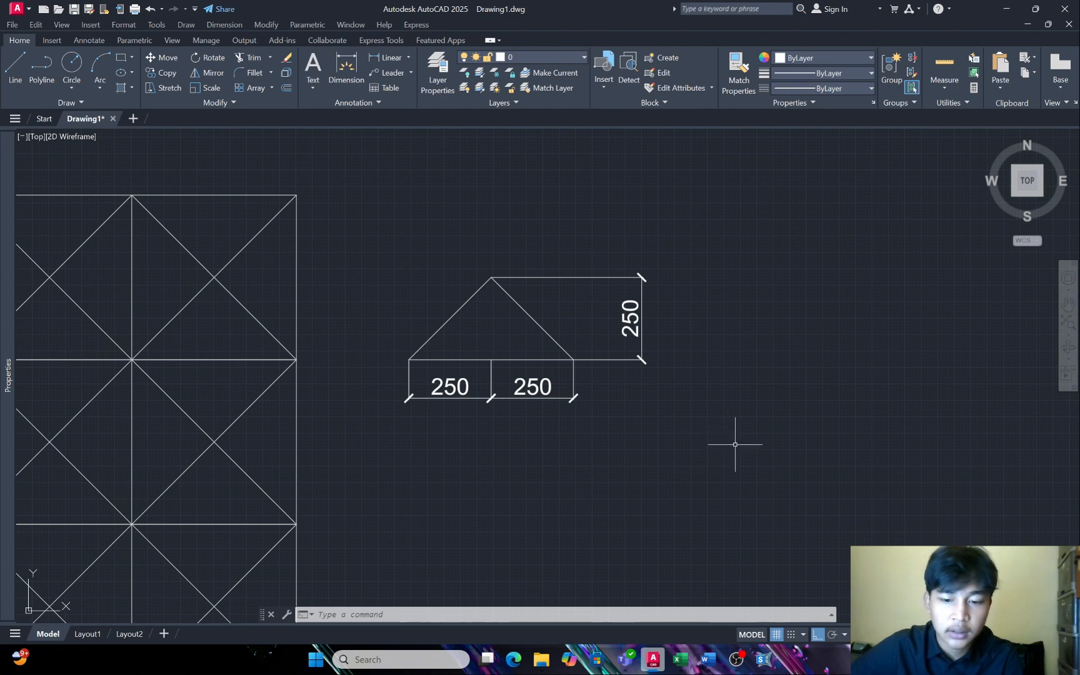
Switch to Excel and review the floor and roof slab load calculations from the specifications down to the roof distribution
left_click(681, 659)
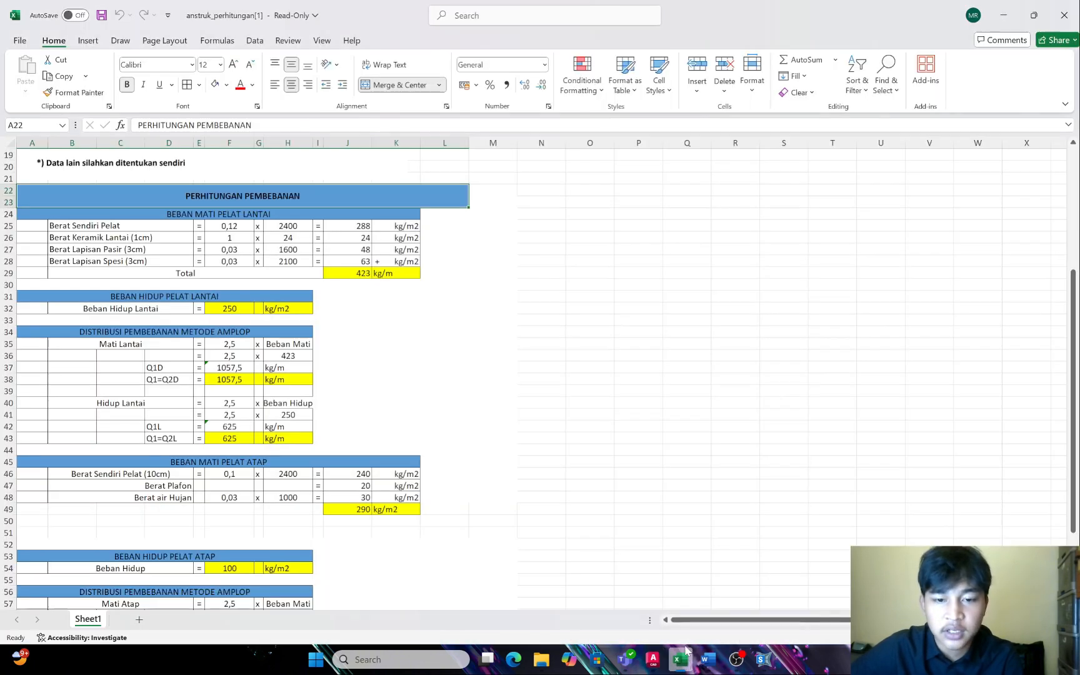
scroll(243, 378, "up", 6)
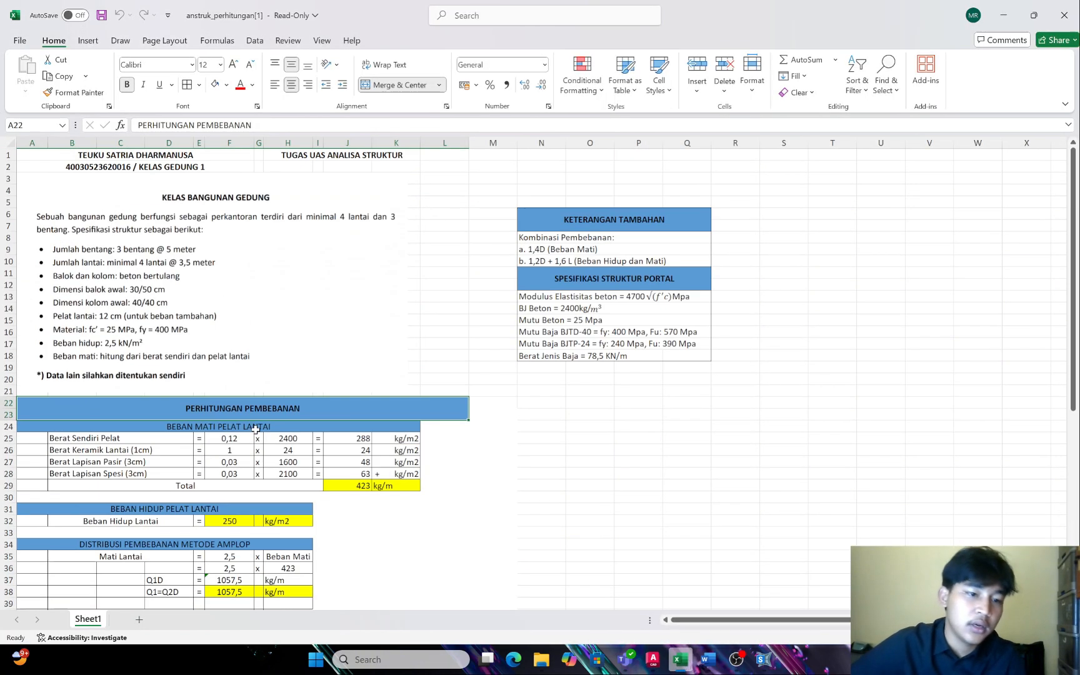
scroll(224, 437, "down", 2)
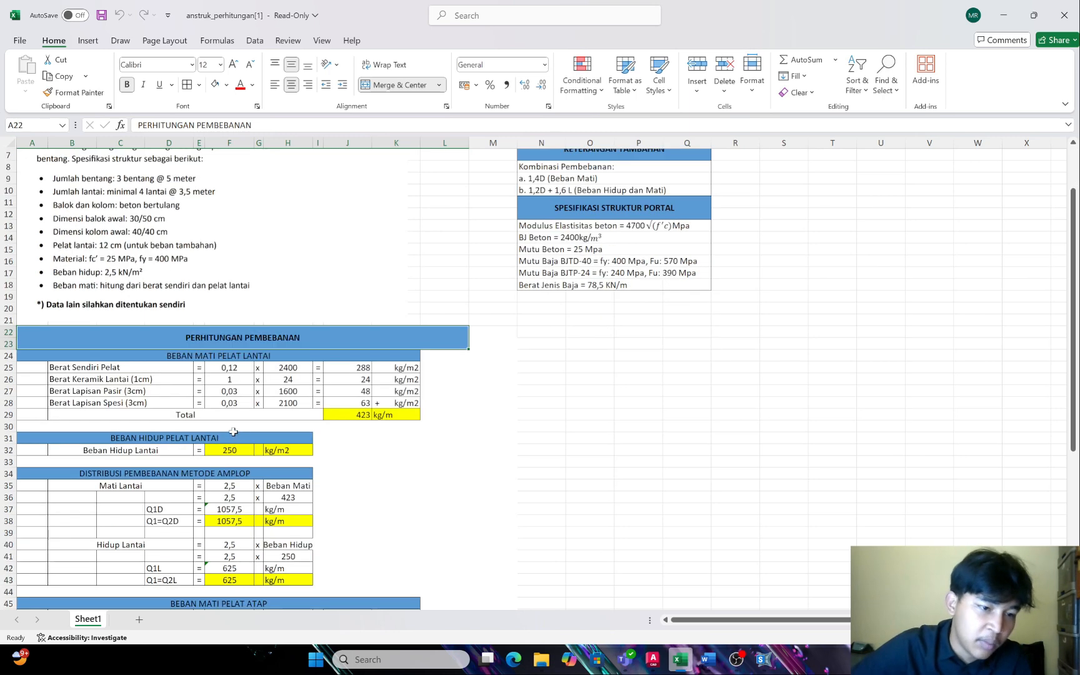
scroll(233, 431, "down", 4)
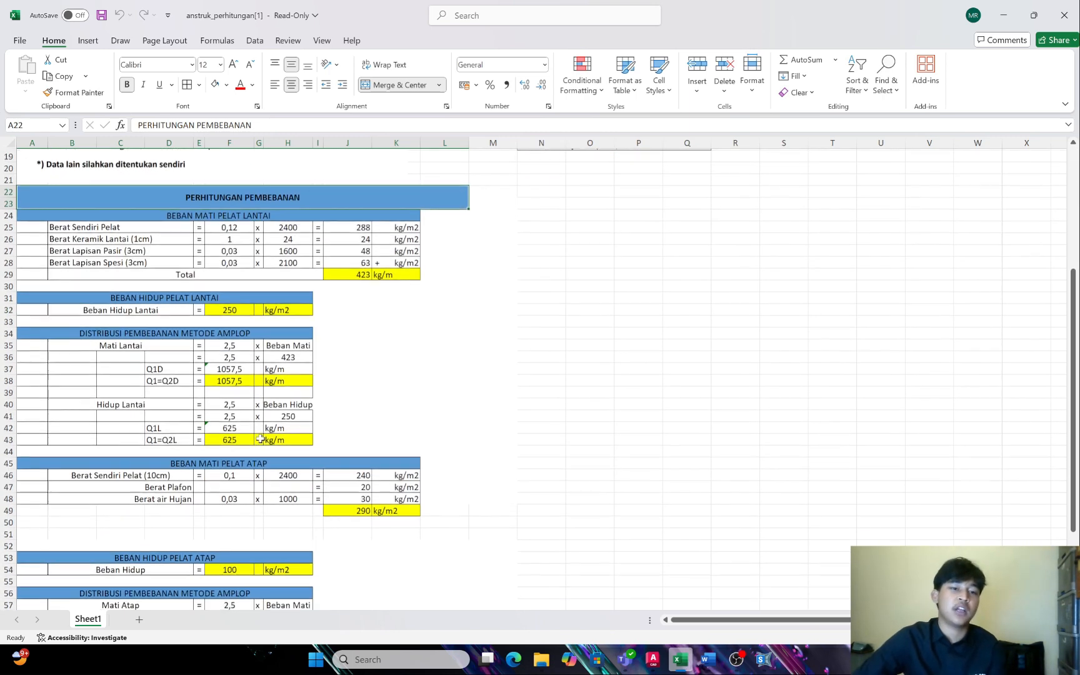
scroll(324, 413, "down", 3)
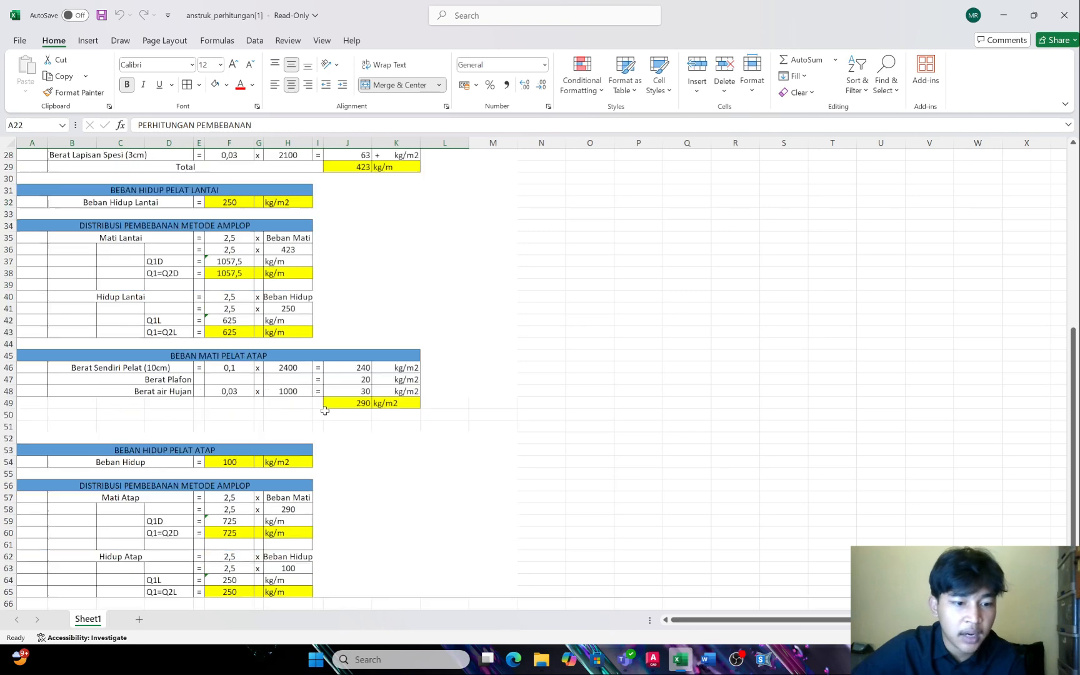
scroll(325, 411, "up", 7)
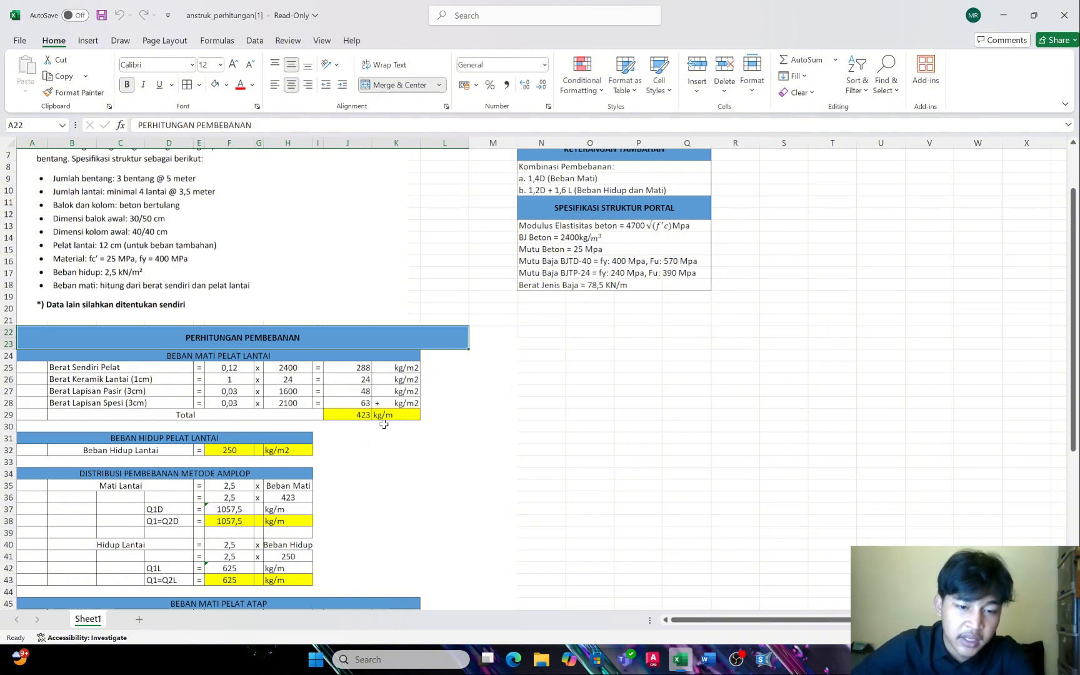
scroll(362, 426, "down", 4)
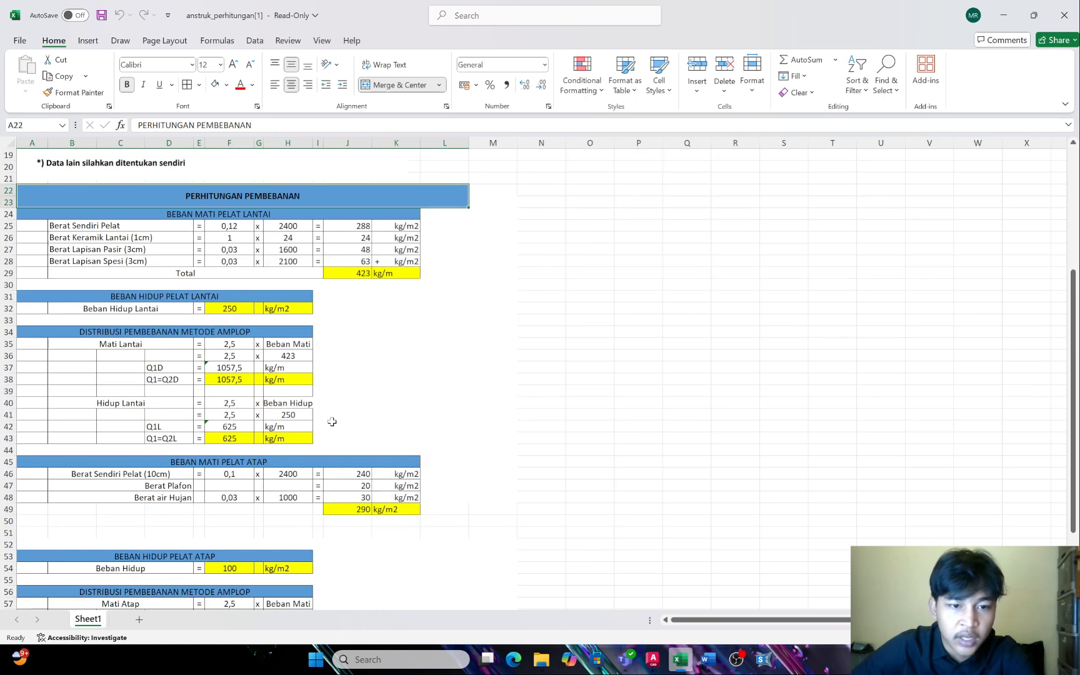
Check the floor slab's dead load total in row 29 and compare its live load with the building specifications
left_click(396, 278)
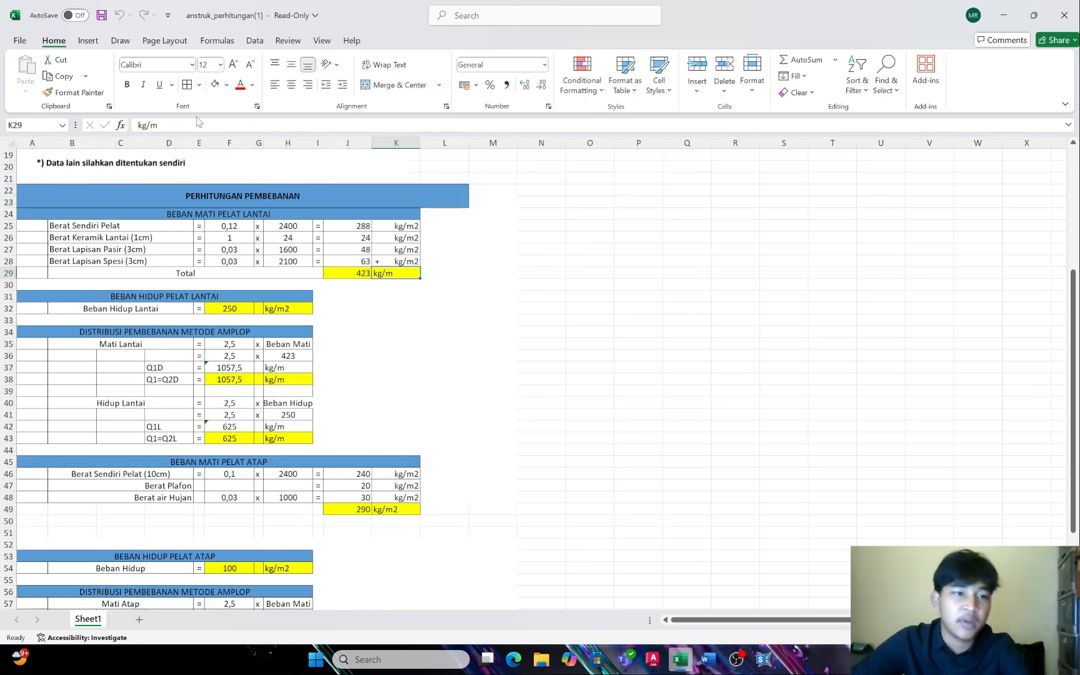
left_click(394, 392)
left_click(335, 323)
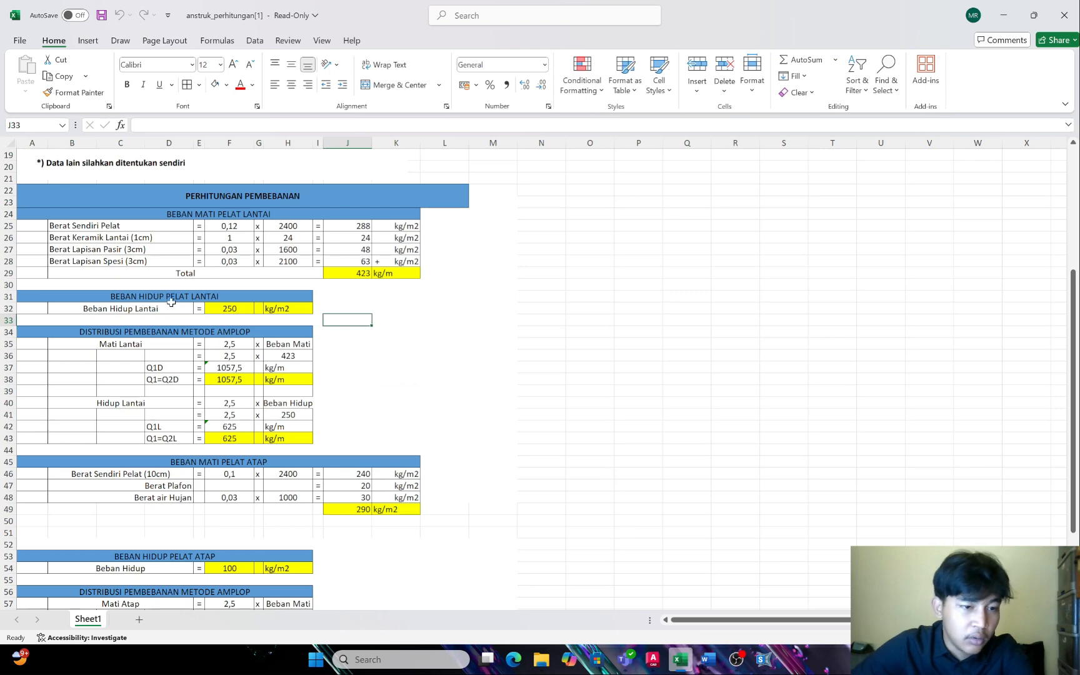
scroll(250, 305, "up", 6)
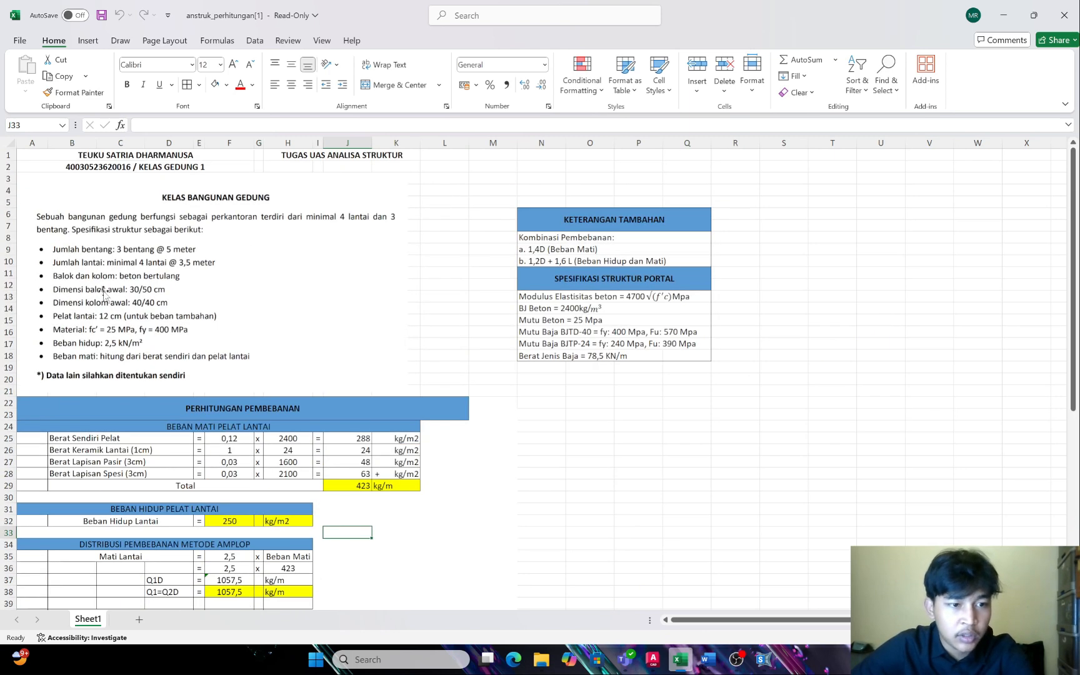
scroll(141, 483, "down", 2)
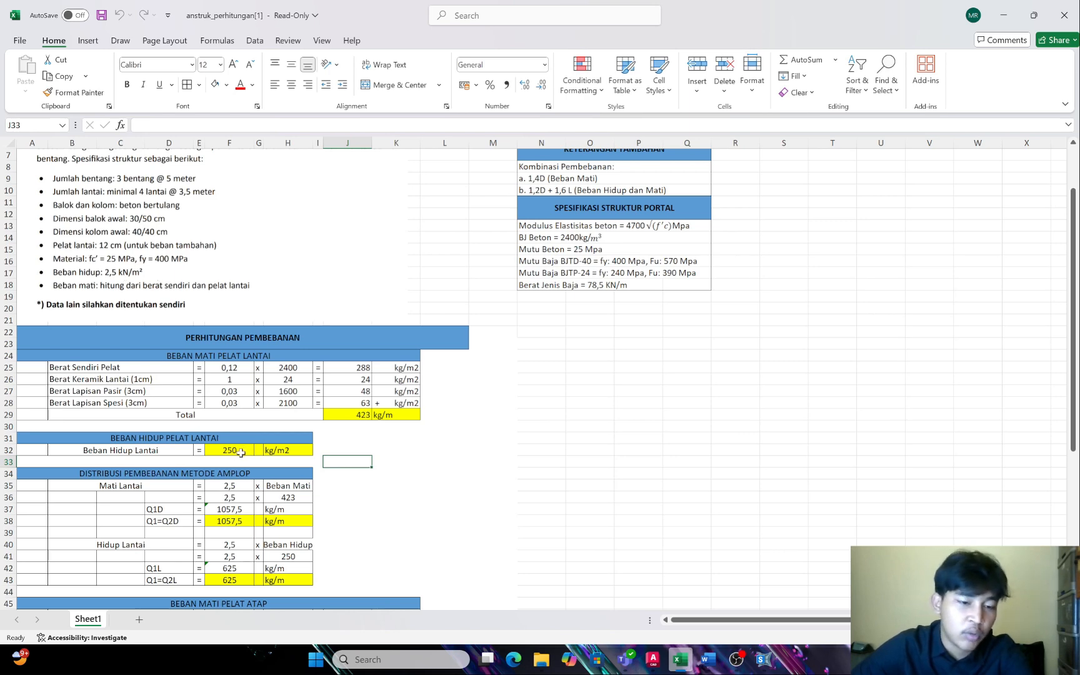
scroll(240, 466, "up", 1)
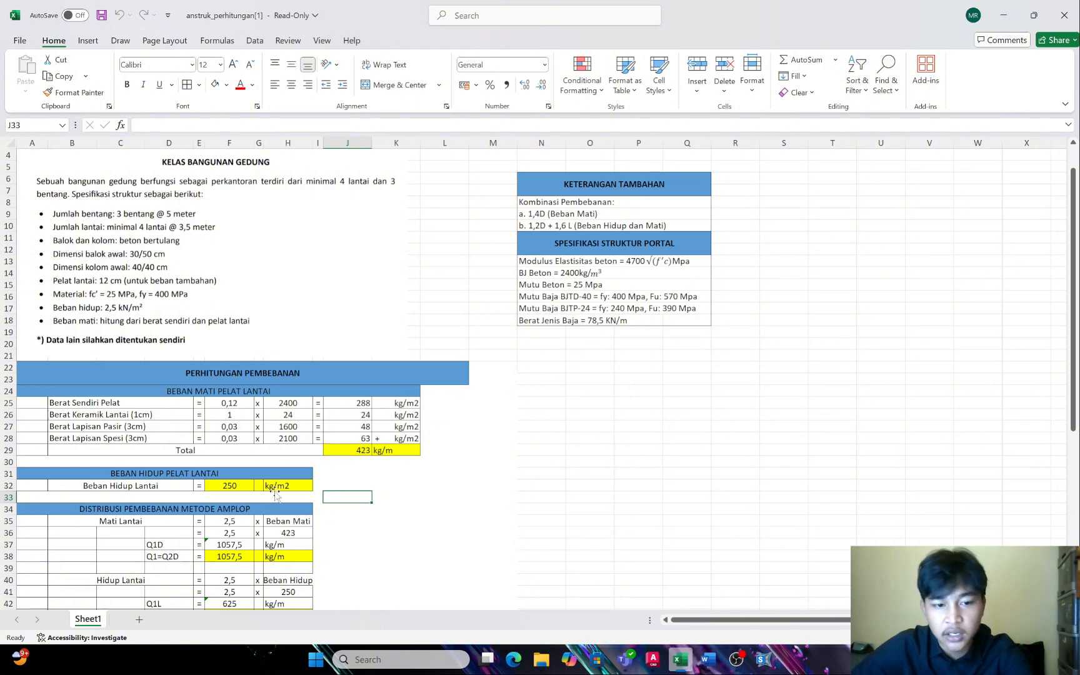
Review the floor's envelope-method distribution and the roof slab's dead load, live load and distribution tables
scroll(300, 503, "down", 3)
scroll(252, 494, "down", 2)
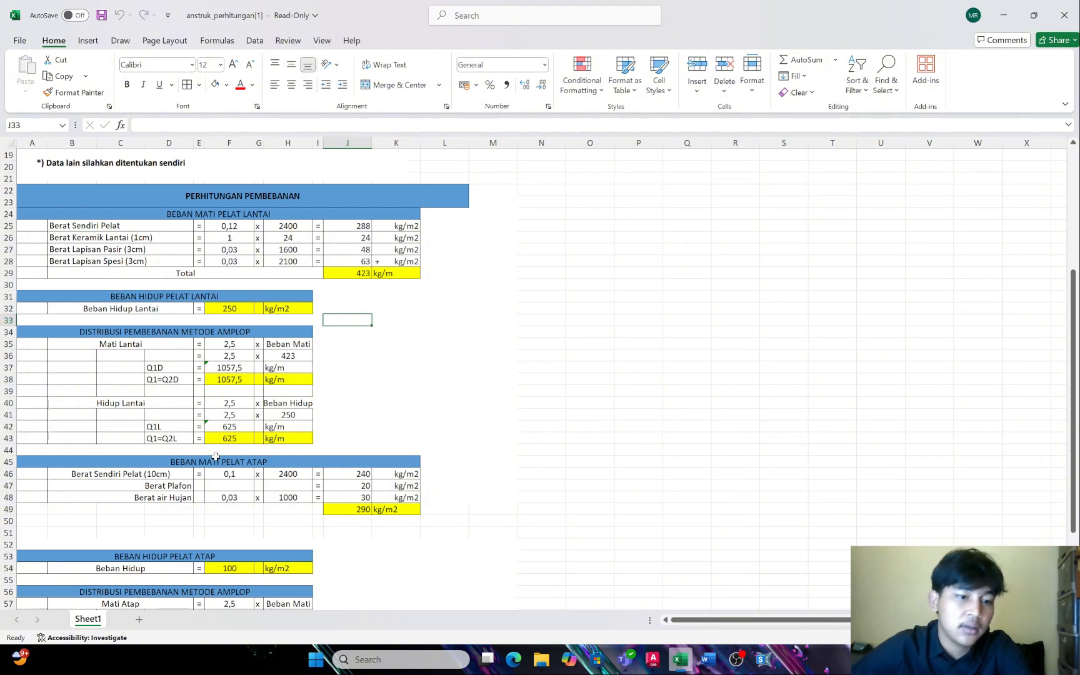
scroll(123, 406, "down", 1)
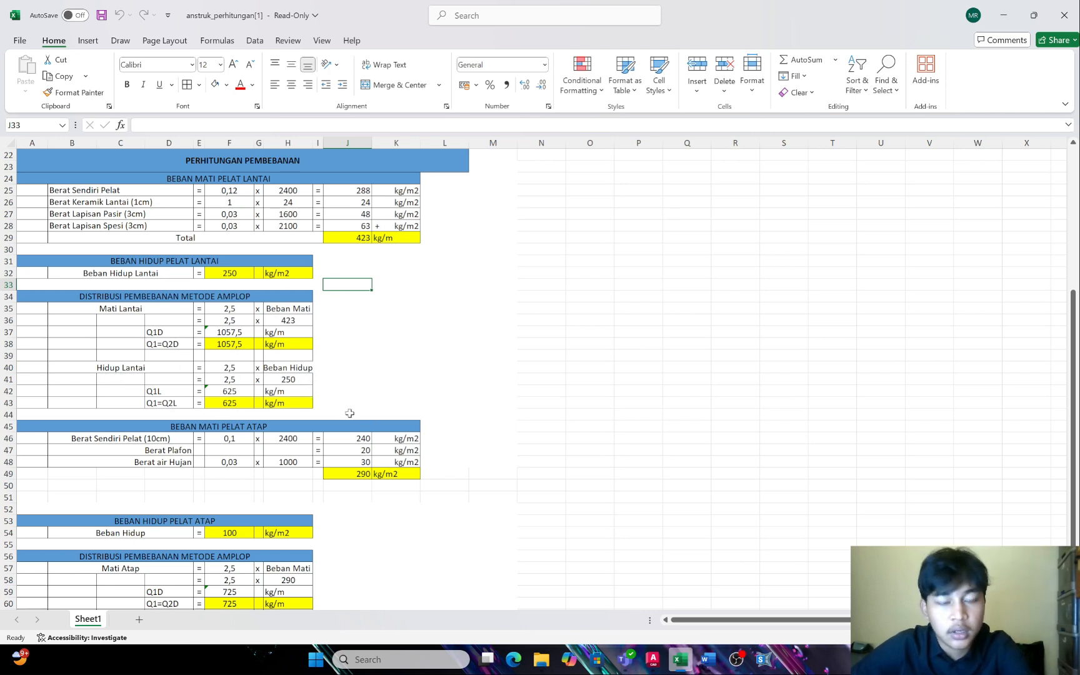
scroll(357, 369, "down", 2)
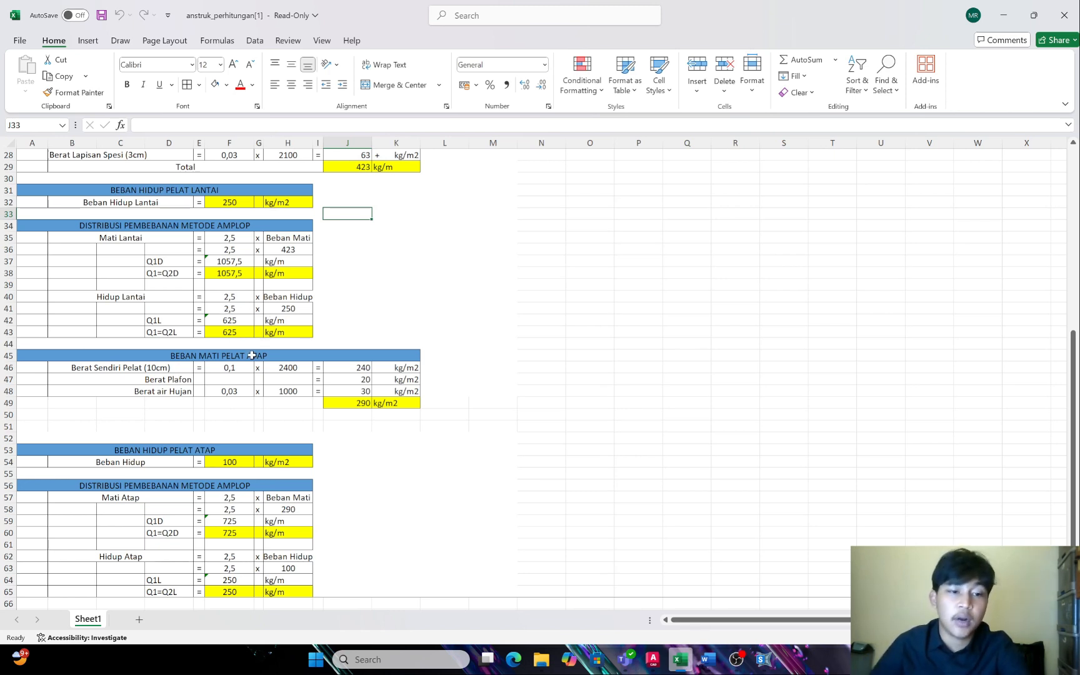
Compare the roof slab's self-weight, ceiling and rainwater dead loads with the floor slab's dead load table
scroll(343, 412, "down", 4)
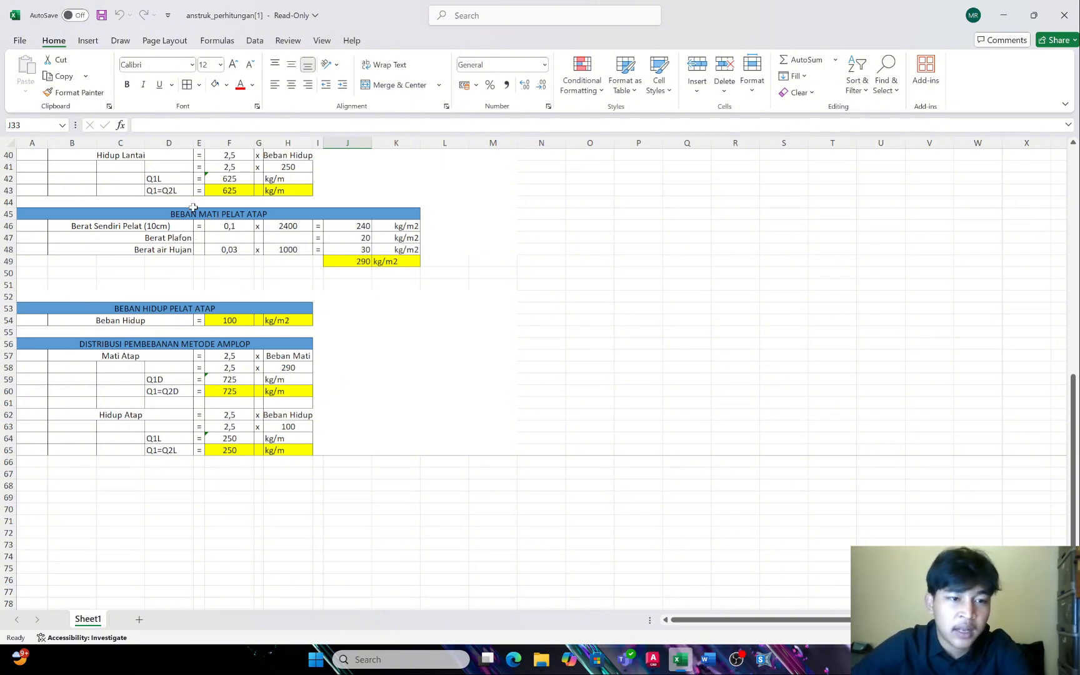
scroll(183, 269, "up", 8)
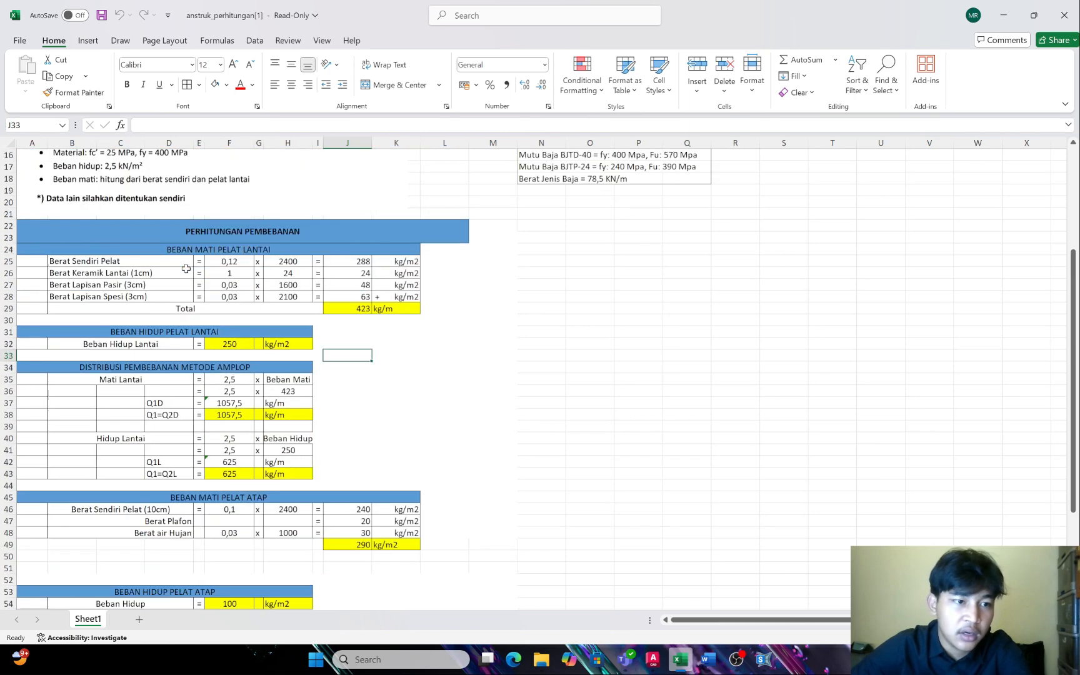
scroll(187, 270, "down", 4)
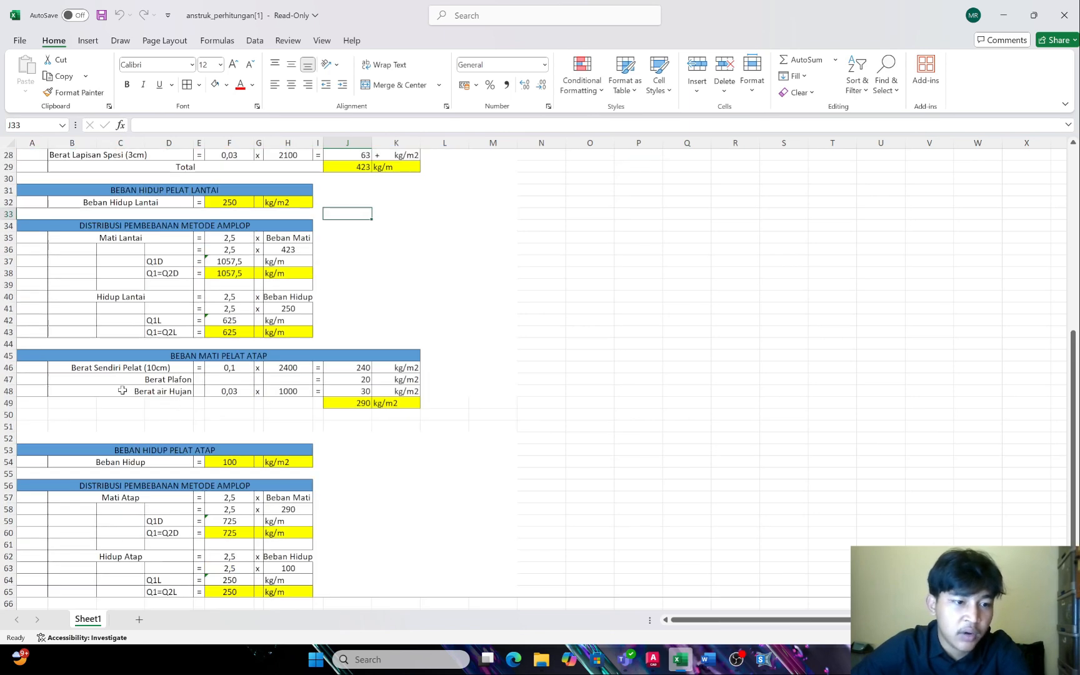
scroll(164, 370, "up", 5)
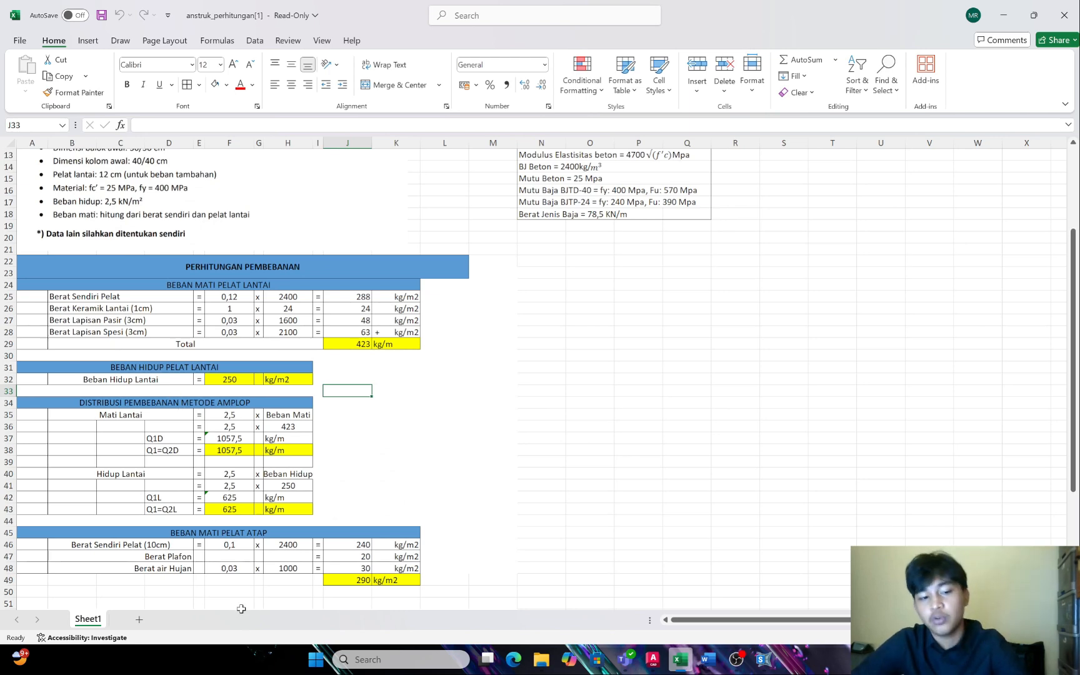
scroll(288, 580, "down", 1)
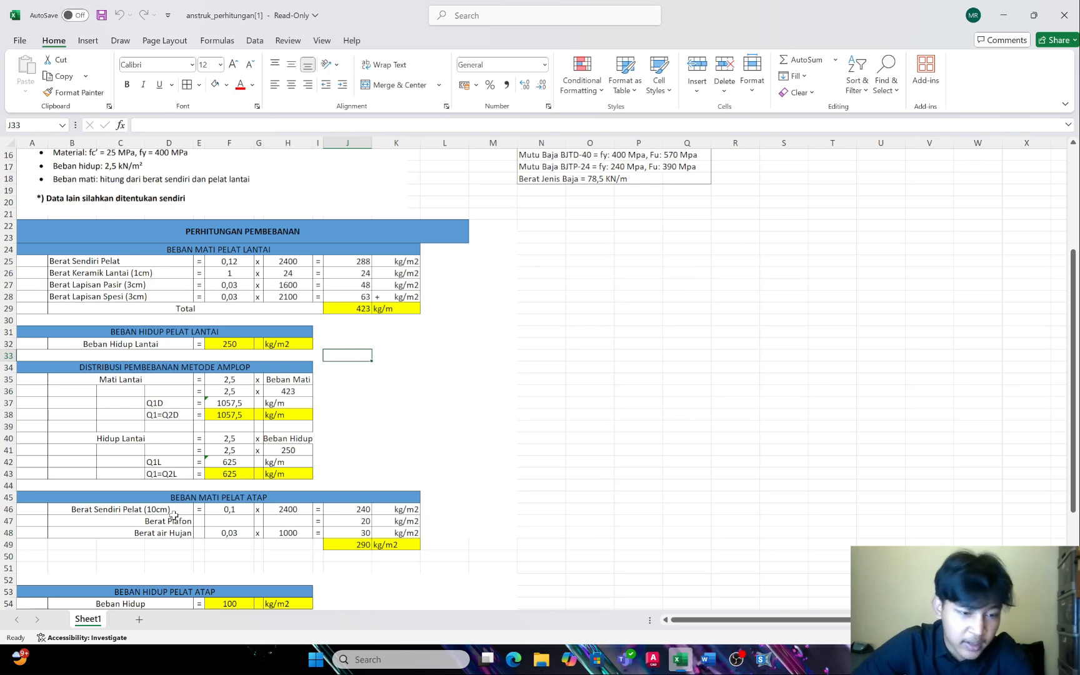
scroll(163, 518, "down", 3)
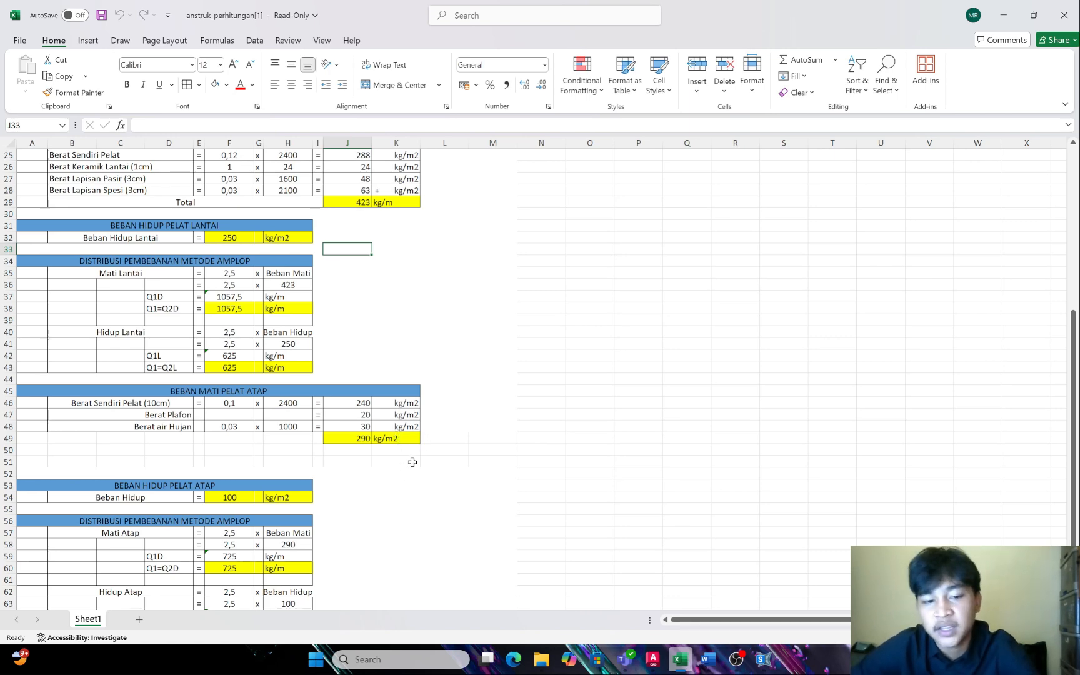
Compare the roof and floor slab live loads, check the roof's envelope-method distribution, and return to the building specifications
scroll(356, 460, "down", 4)
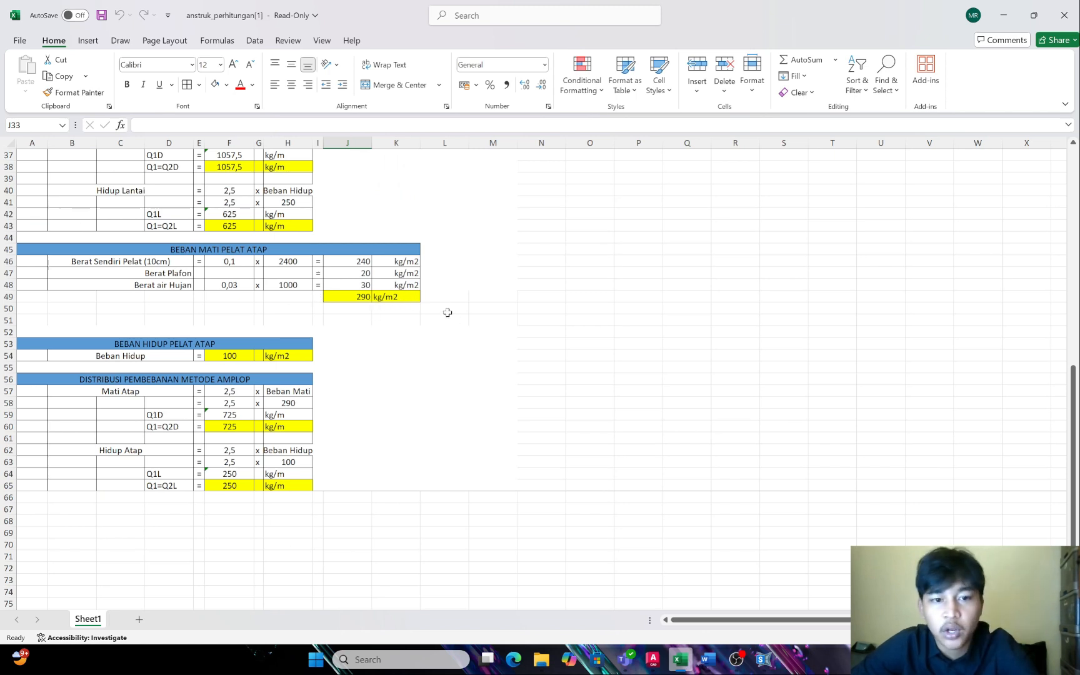
scroll(381, 379, "down", 3)
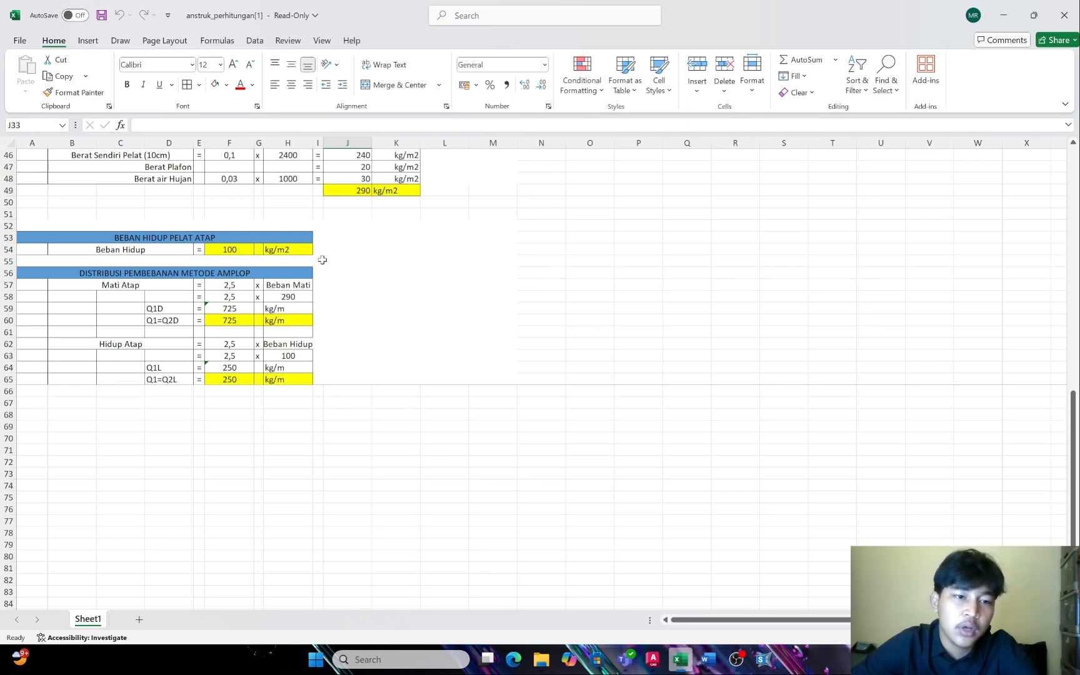
scroll(322, 260, "up", 10)
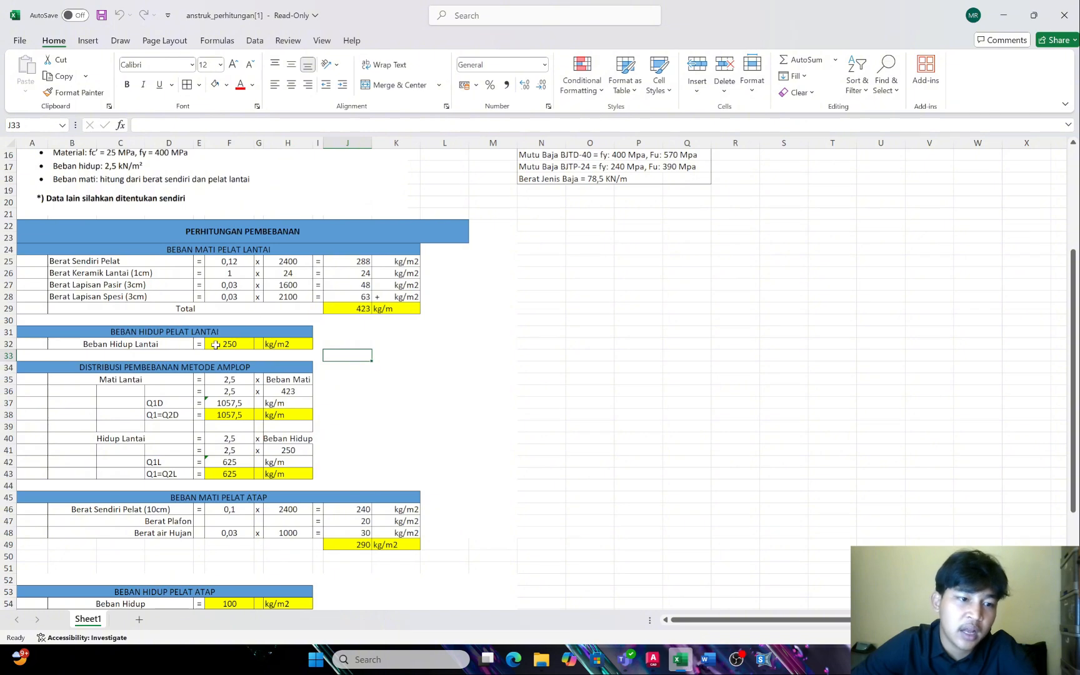
scroll(216, 345, "down", 6)
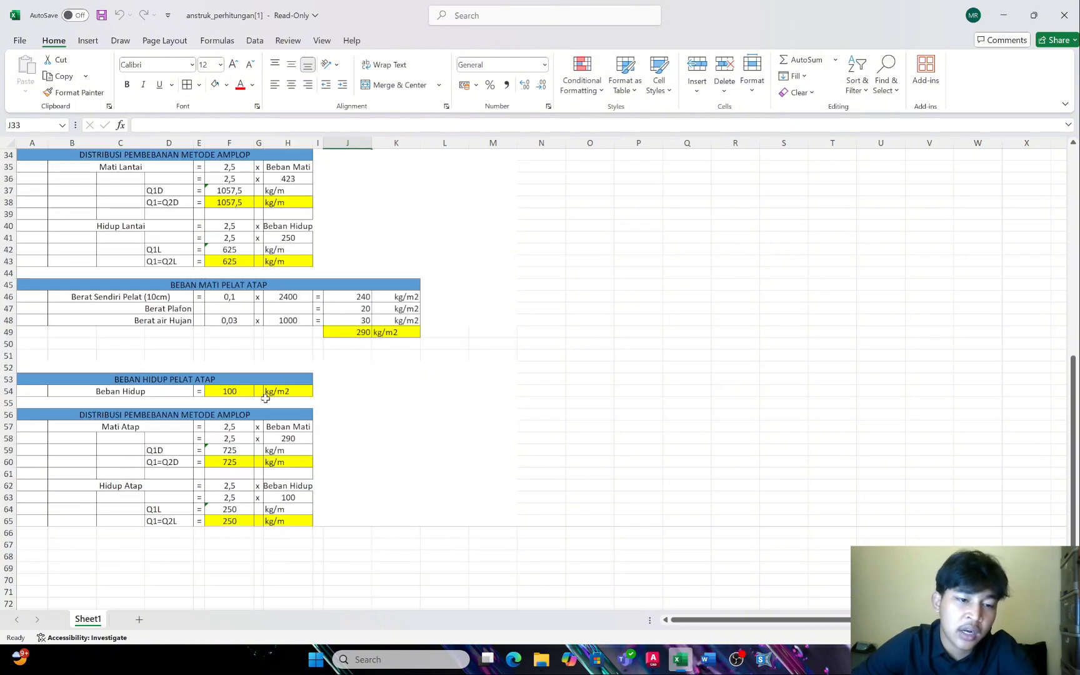
scroll(315, 468, "down", 4)
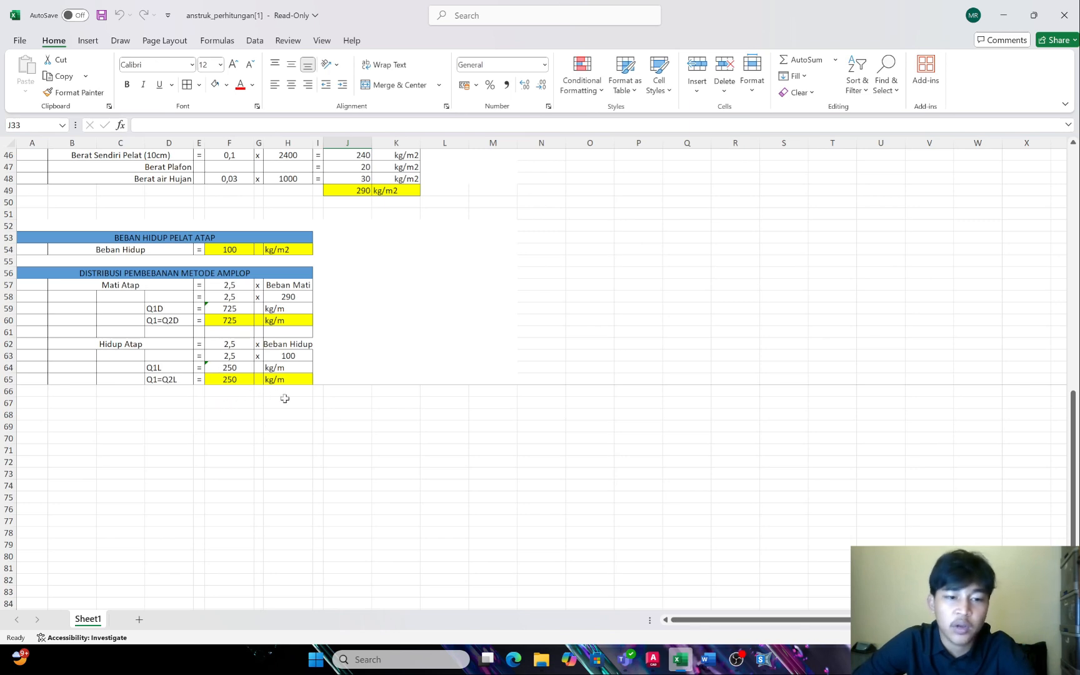
scroll(490, 405, "up", 15)
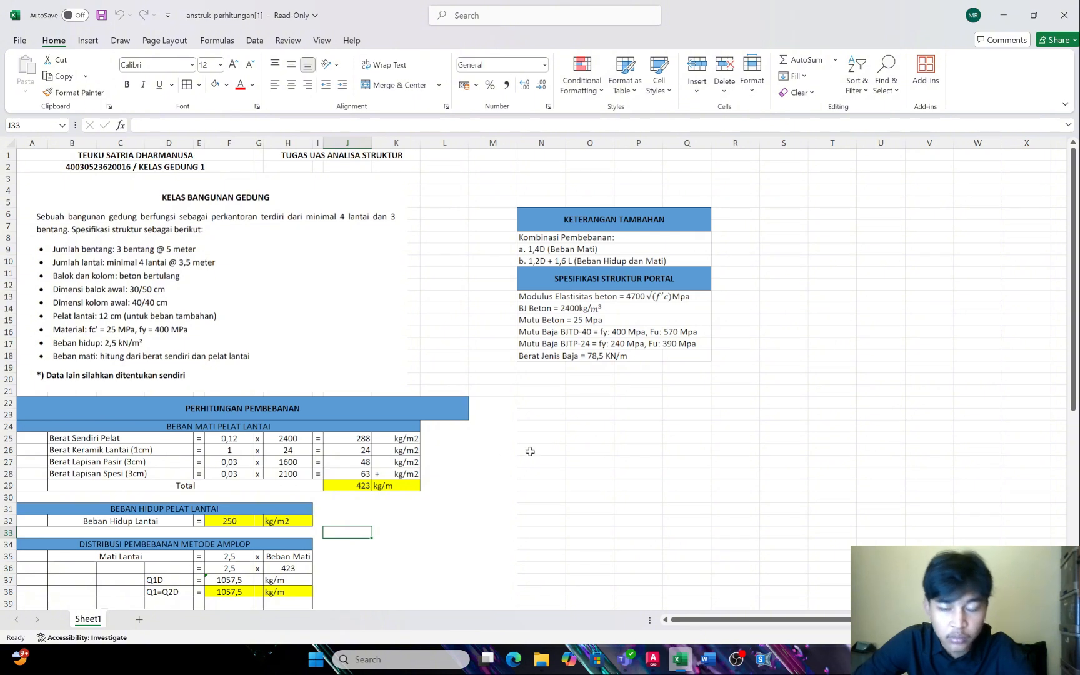
left_click(571, 449)
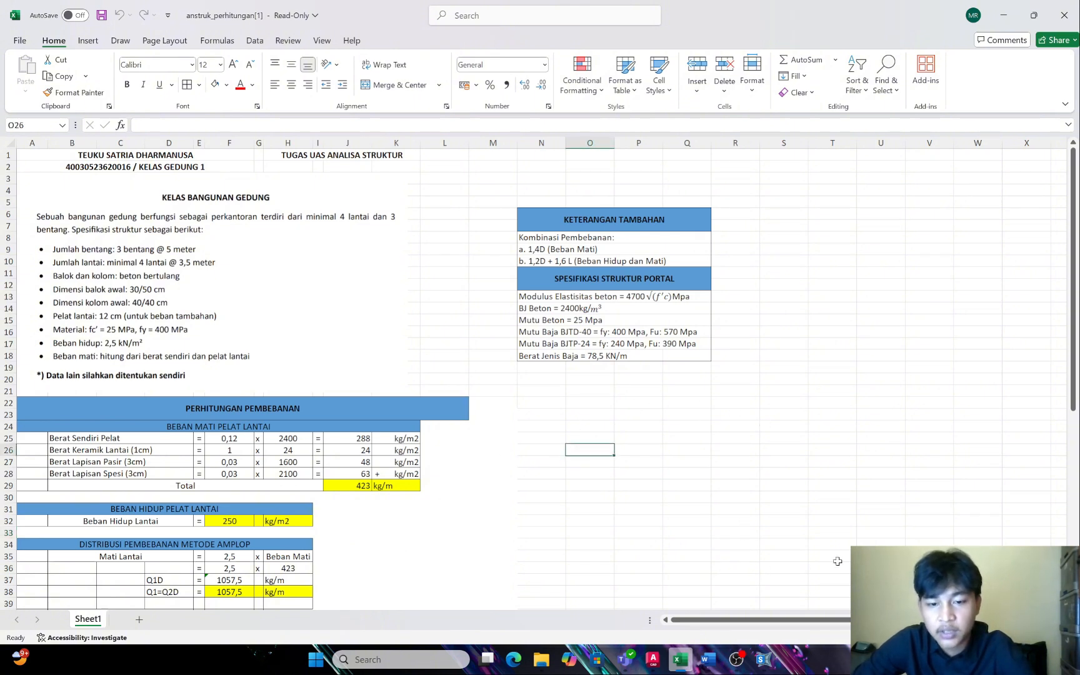
Switch to SAP2000 and start a new model in Kgf, m, C units from the 3D Frames template
left_click(771, 660)
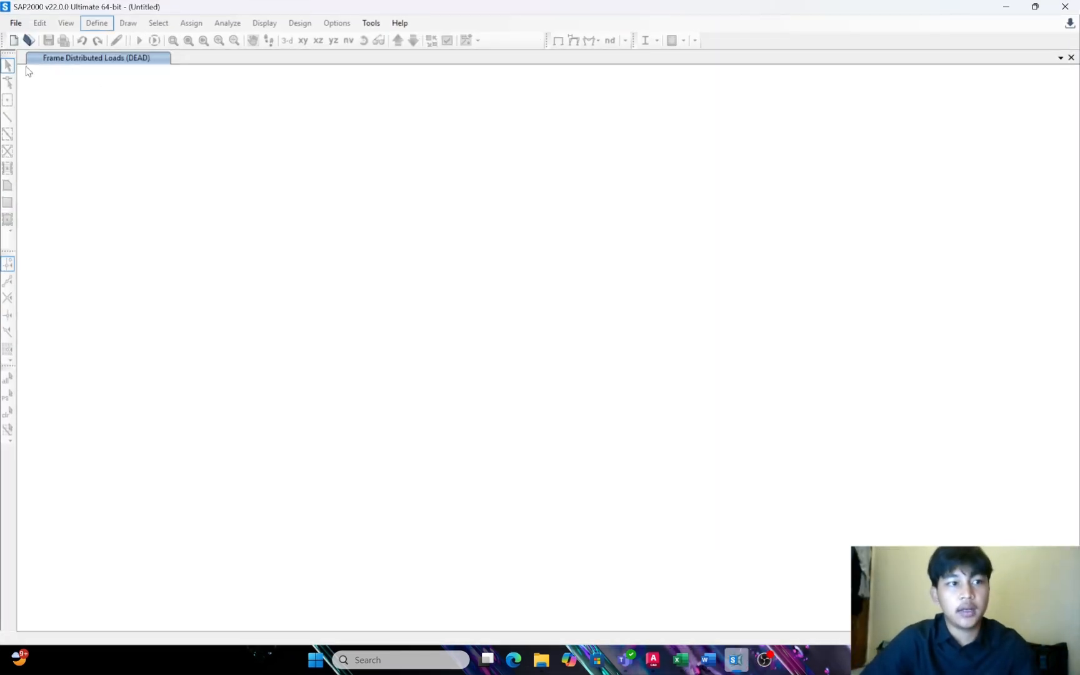
left_click(17, 19)
left_click(17, 20)
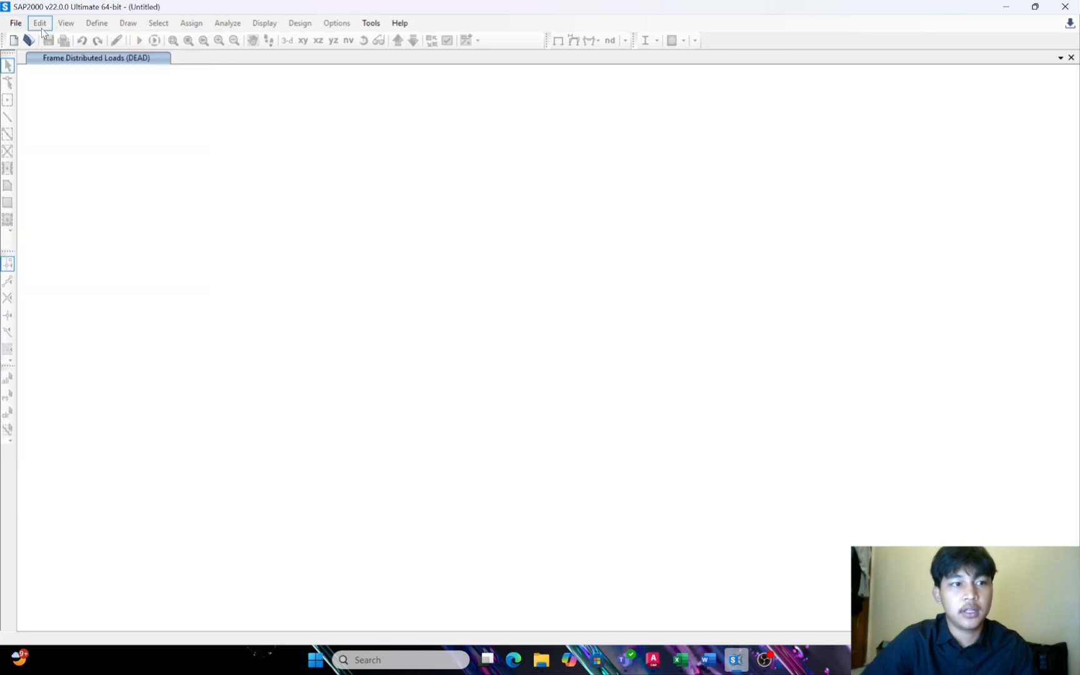
left_click(16, 23)
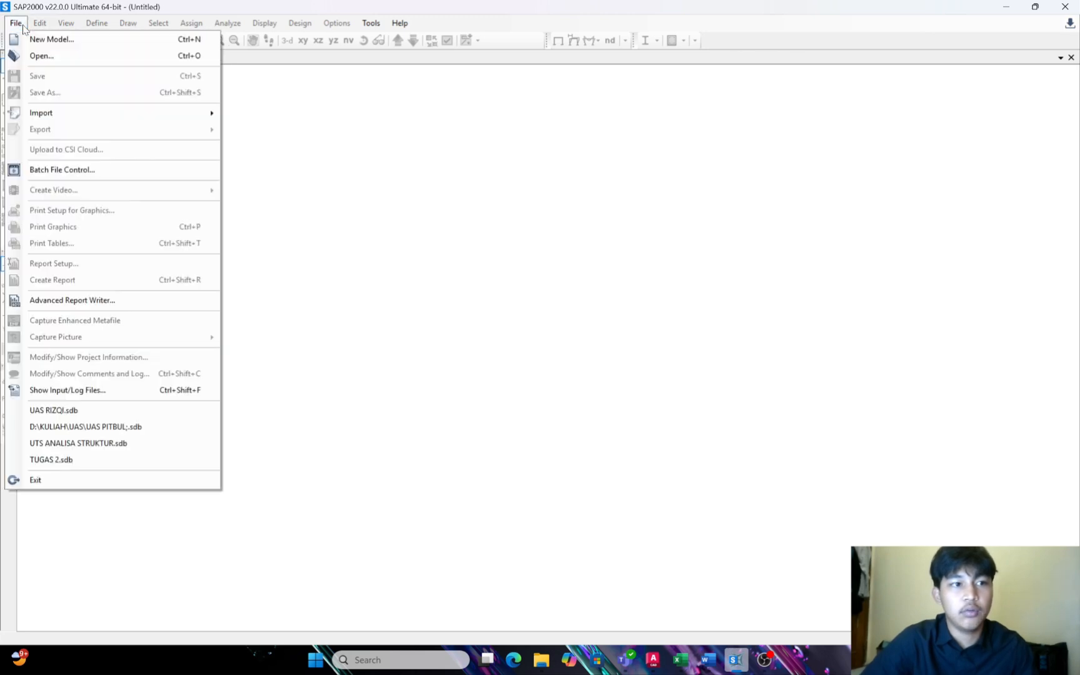
left_click(16, 23)
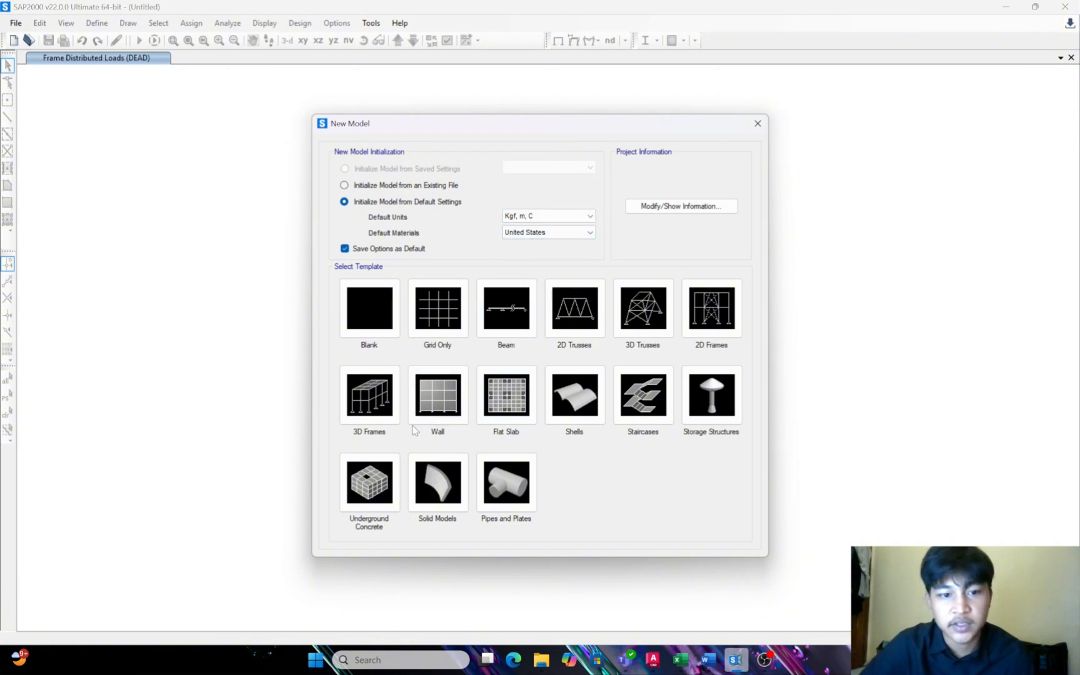
left_click(380, 421)
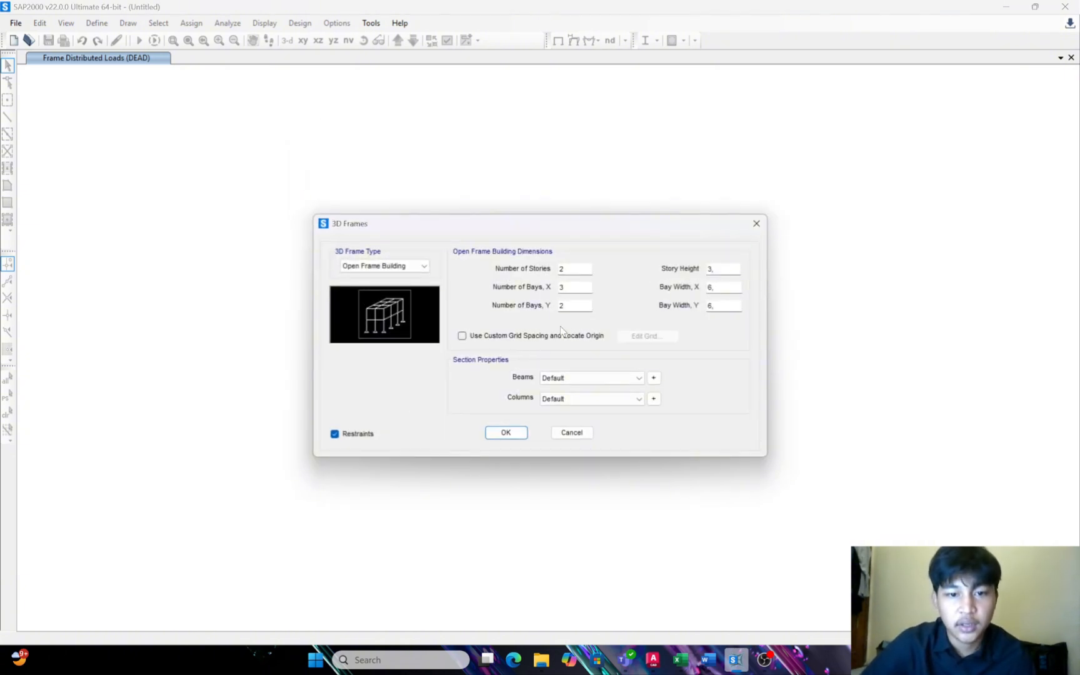
Enable custom grid spacing for the open frame building and display its grid data as spacing
left_click(554, 338)
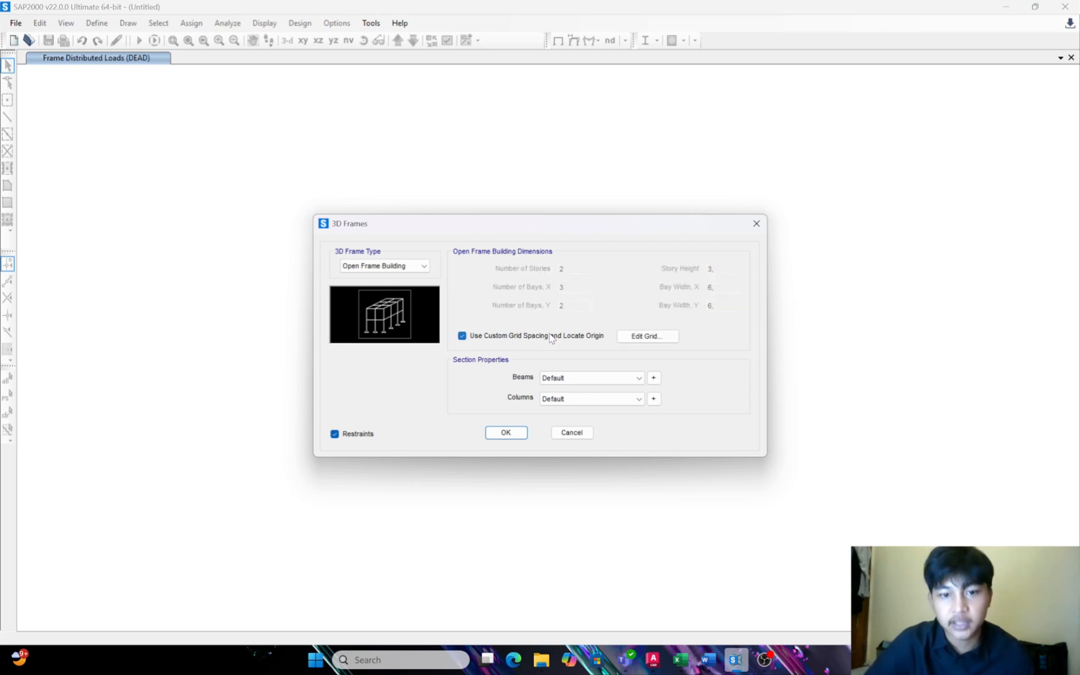
left_click(659, 338)
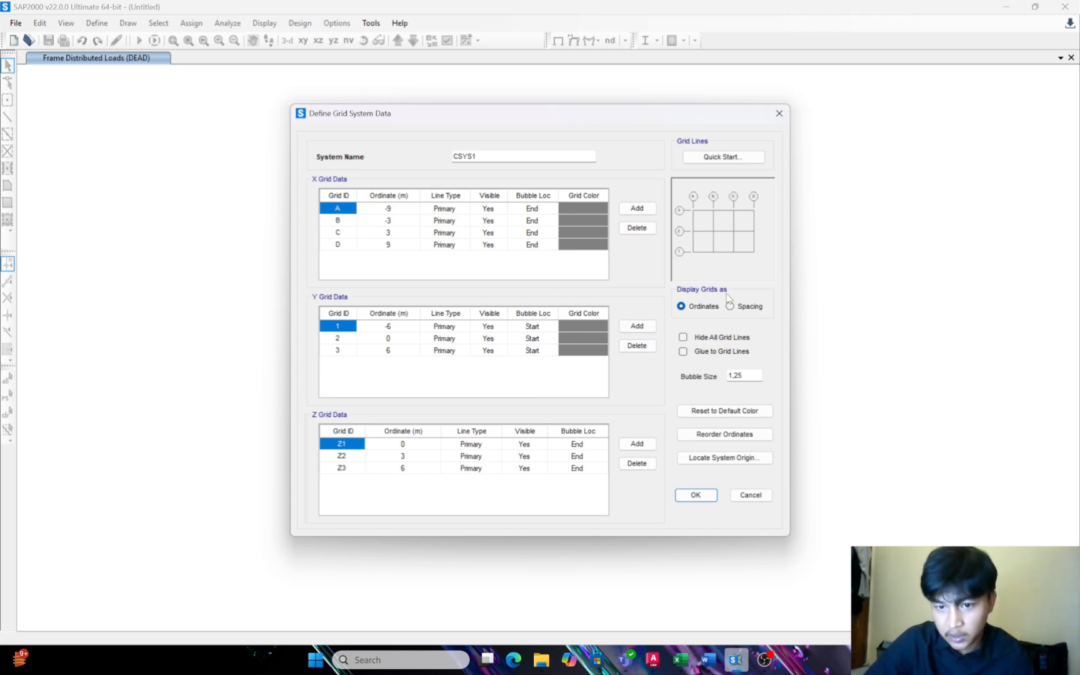
left_click(731, 307)
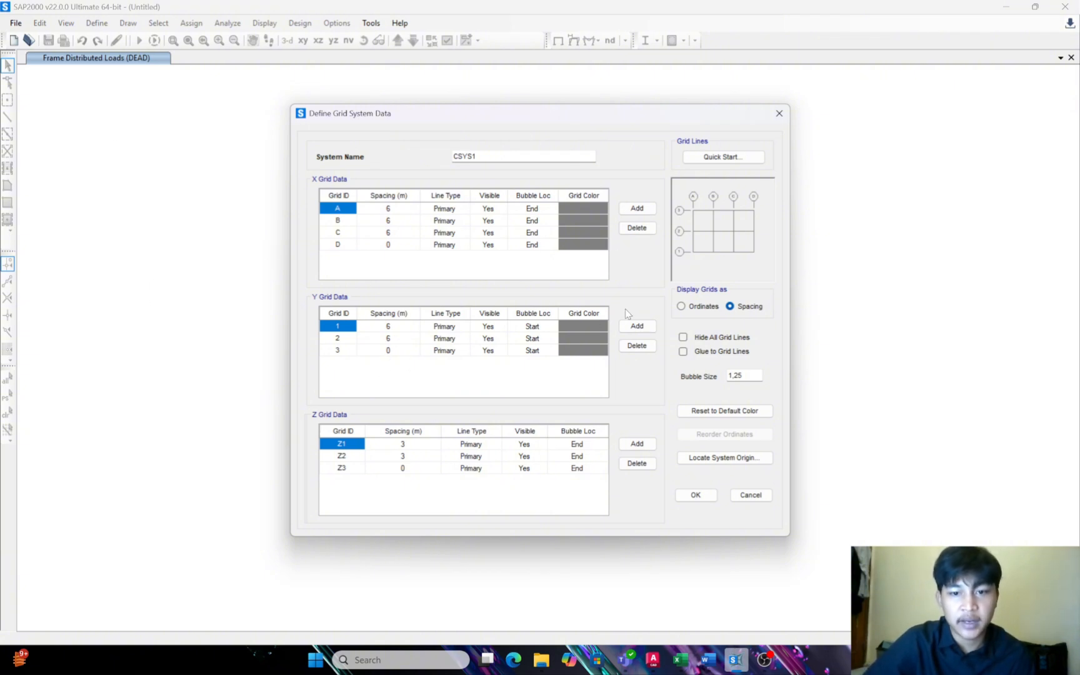
Set the spacing of X grid lines A, B and C to 5 m each
left_click(412, 214)
type("5")
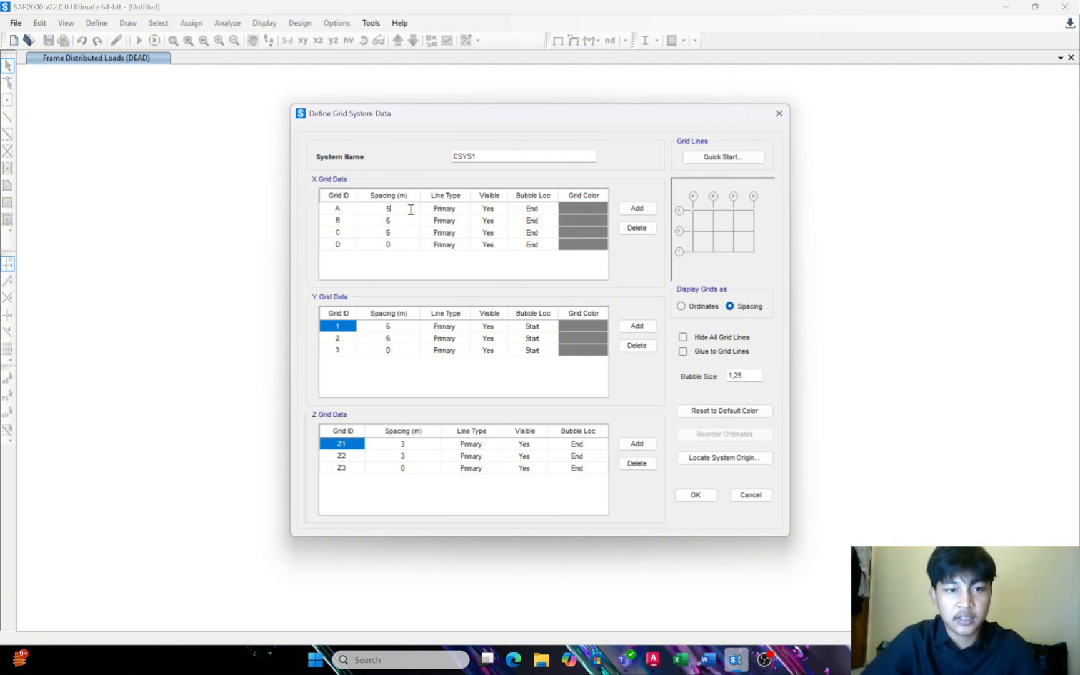
left_click(400, 221)
type("5")
left_click(395, 233)
type("5")
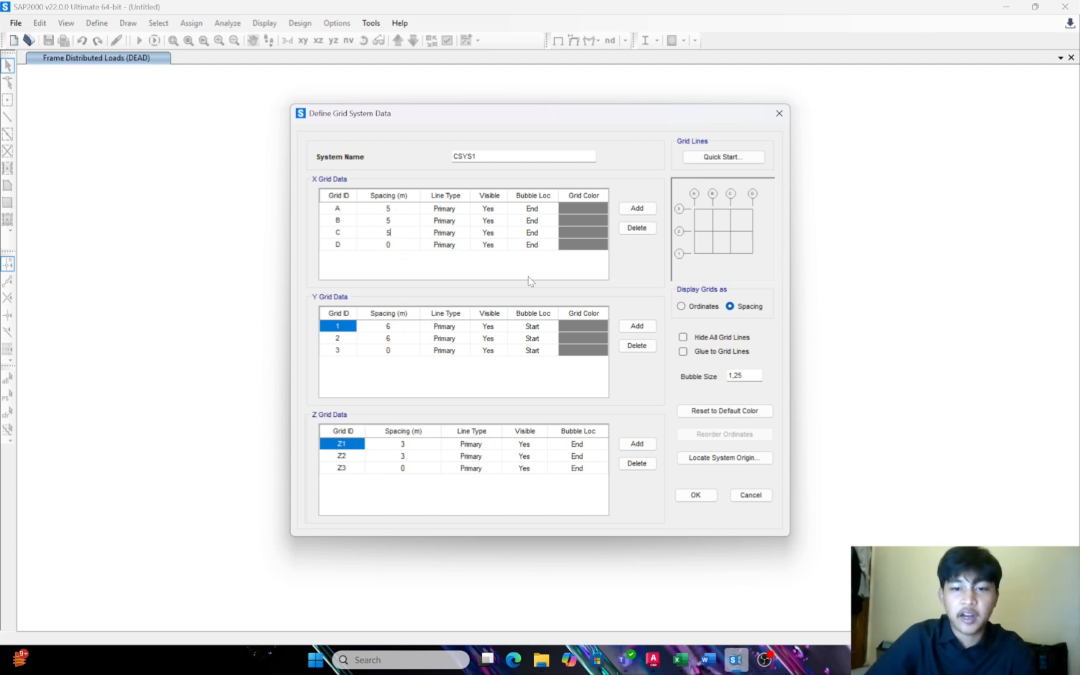
Add a fourth Y grid line and set the spacing of Y grid lines 1, 2 and 3 to 5 m each
left_click(637, 326)
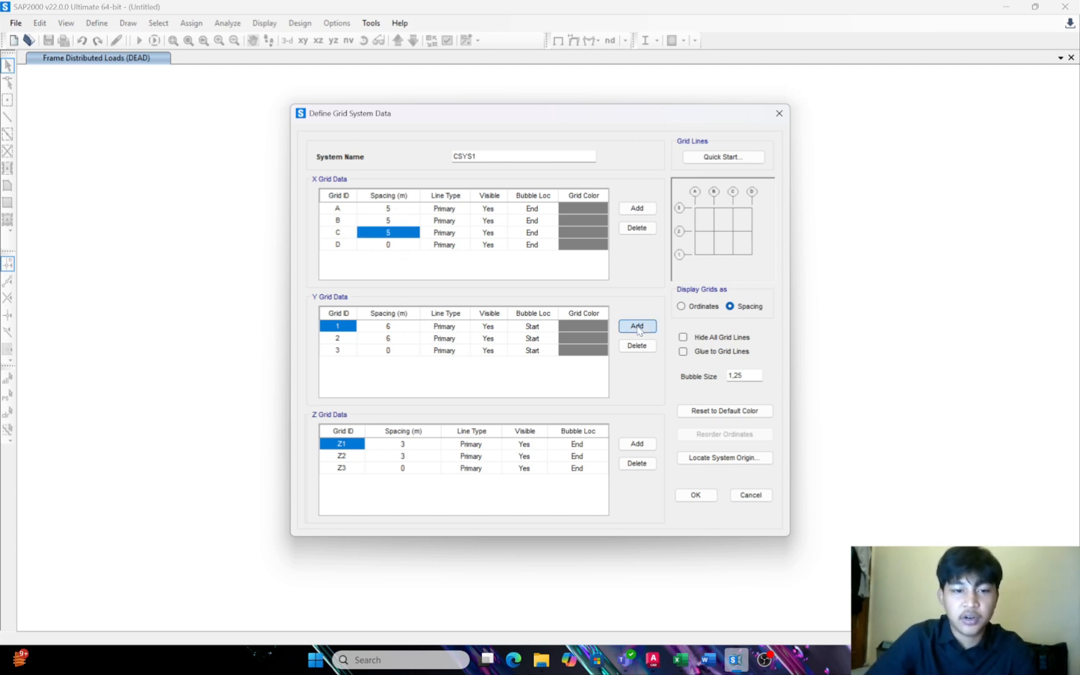
left_click(389, 327)
type("5")
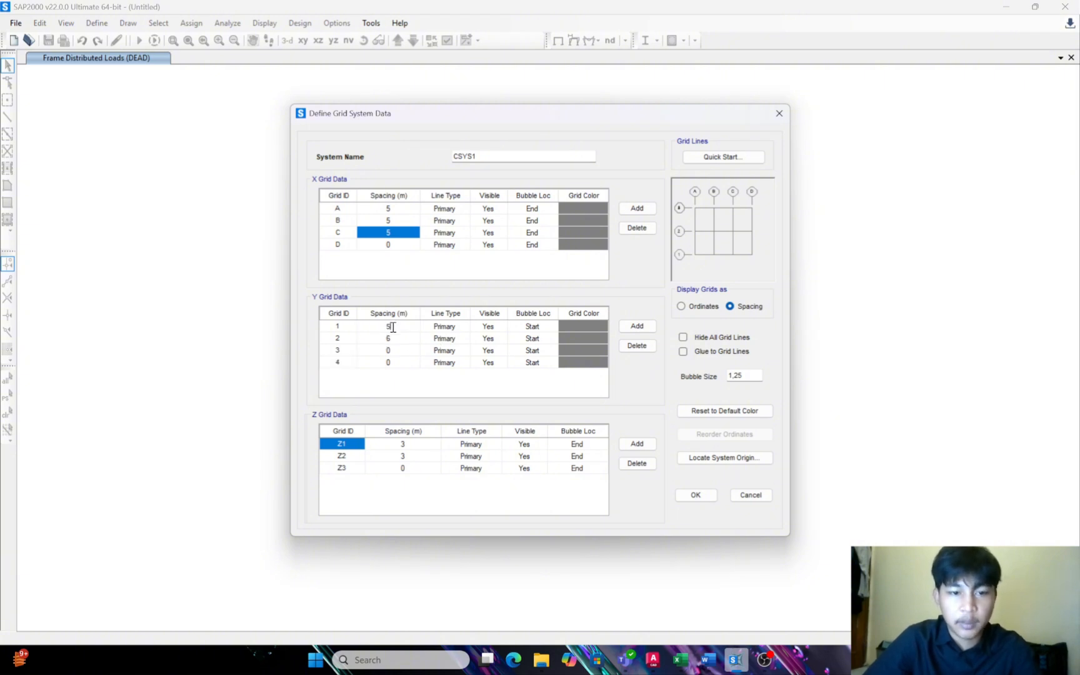
left_click(394, 340)
type("5")
left_click(396, 352)
type("5")
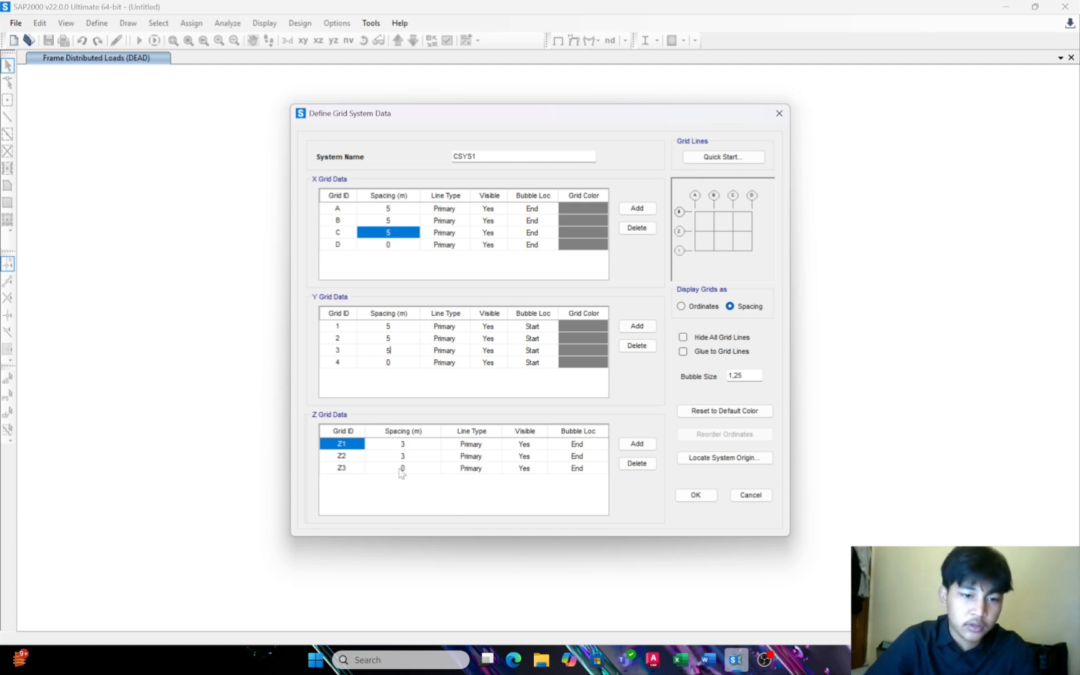
Set the spacing of Z grid lines Z1 and Z2 to 3,5 m and try the same value for Z3
left_click(403, 444)
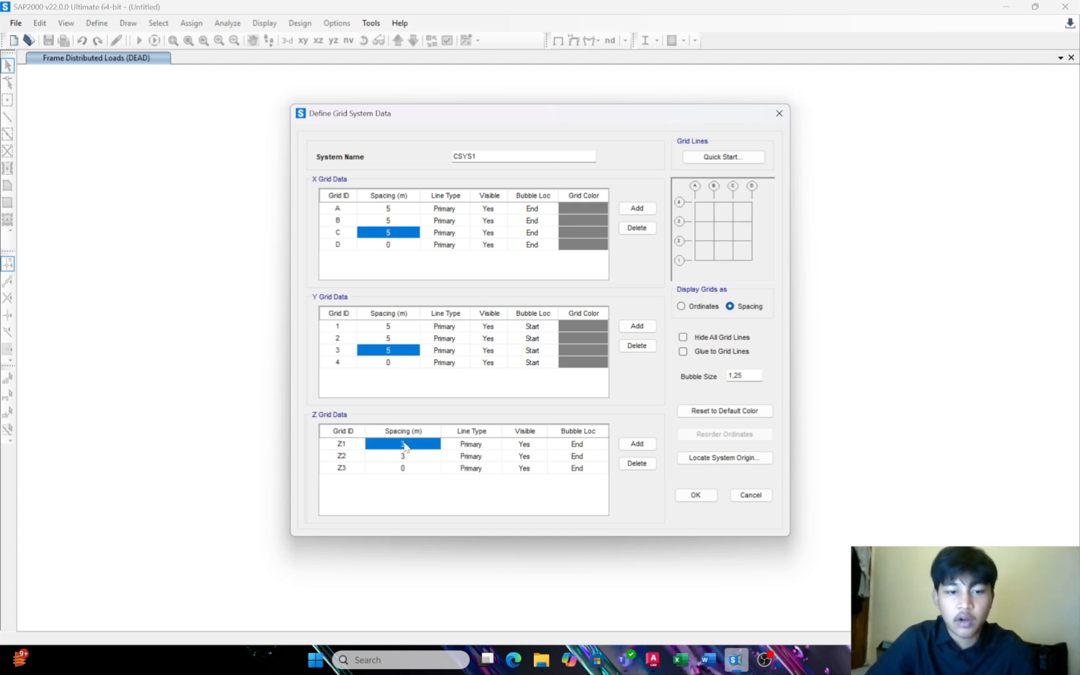
type("3")
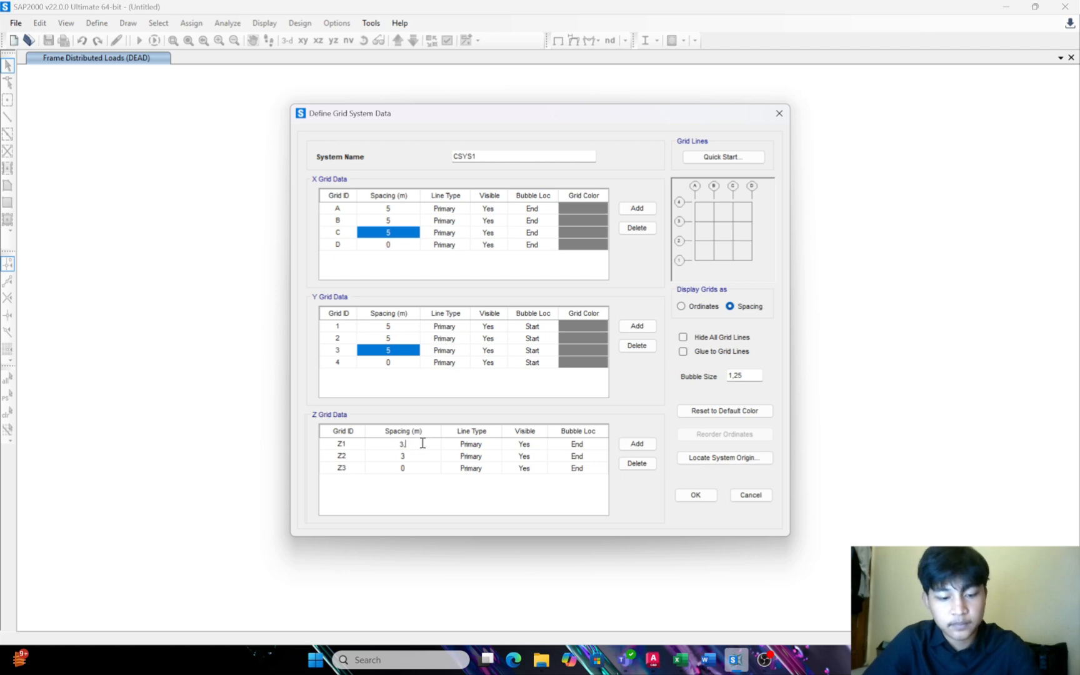
type(",5")
left_click(421, 456)
type("3")
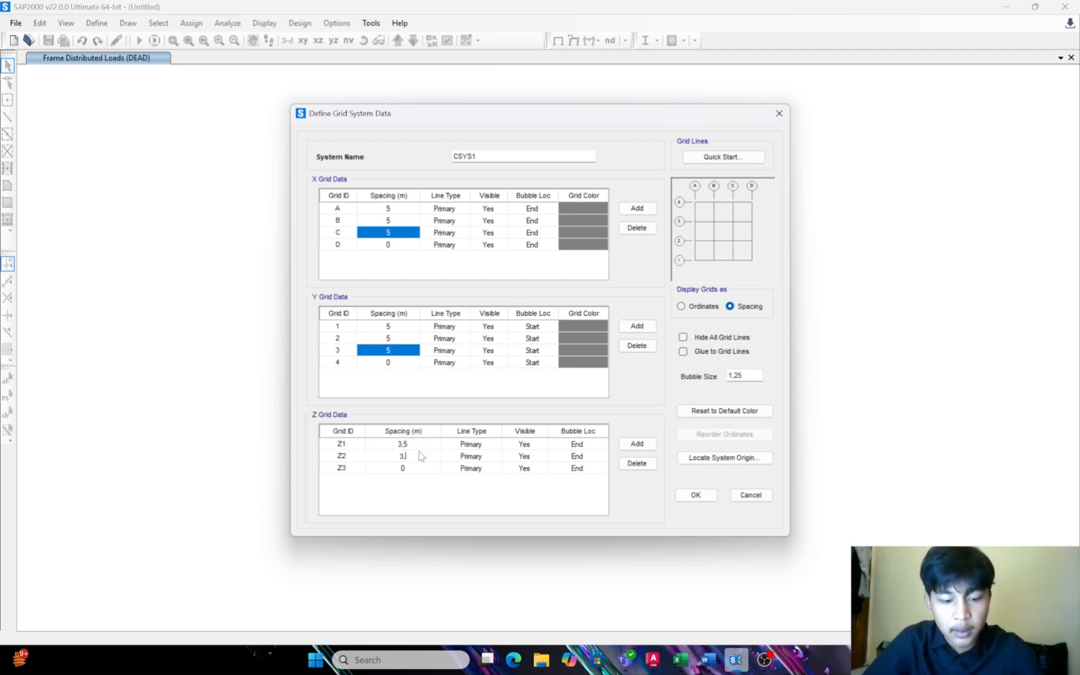
left_click(417, 473)
type("3")
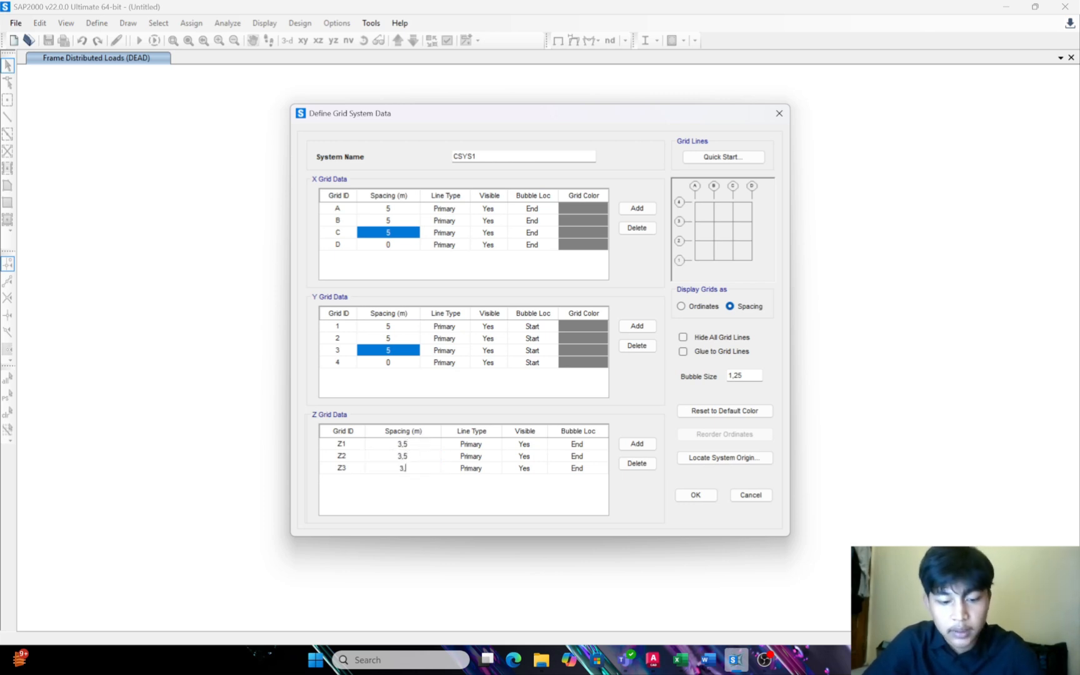
type(",5")
Add three more Z grid lines and name them Z4, Z5 and Z6
left_click(632, 444)
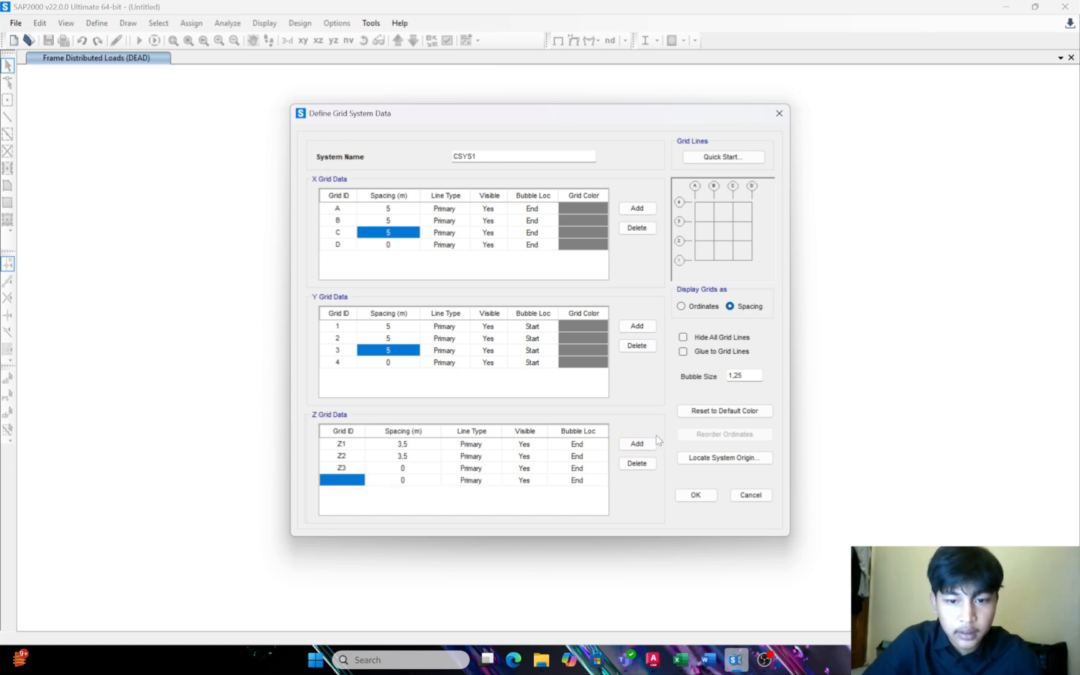
left_click(637, 443)
left_click(637, 444)
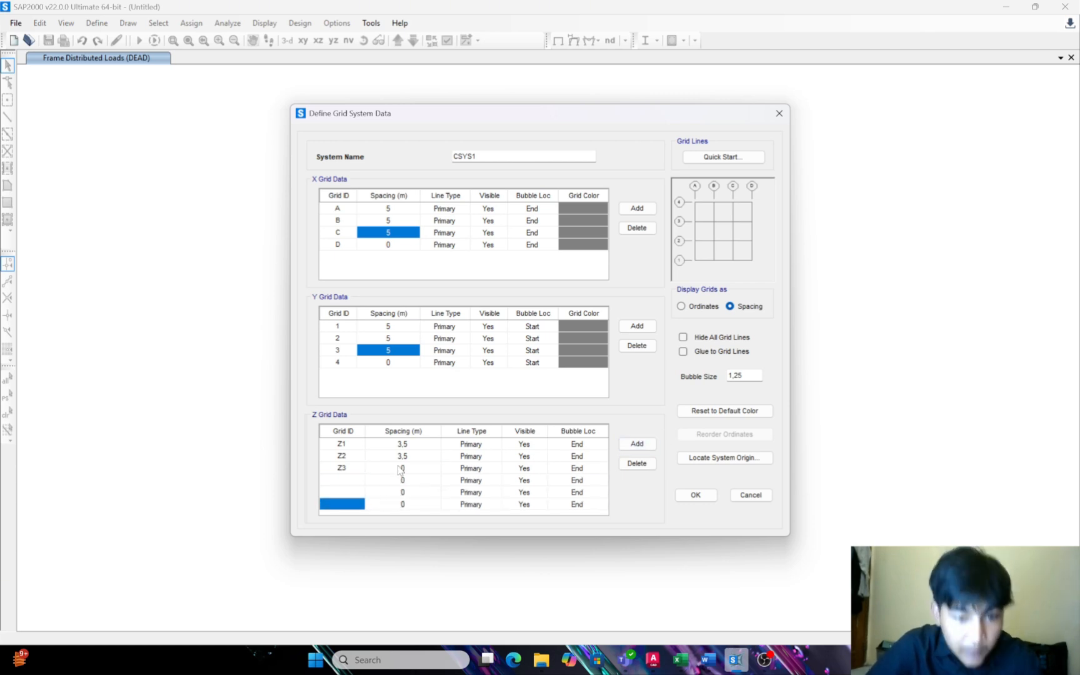
left_click(355, 480)
type("Z")
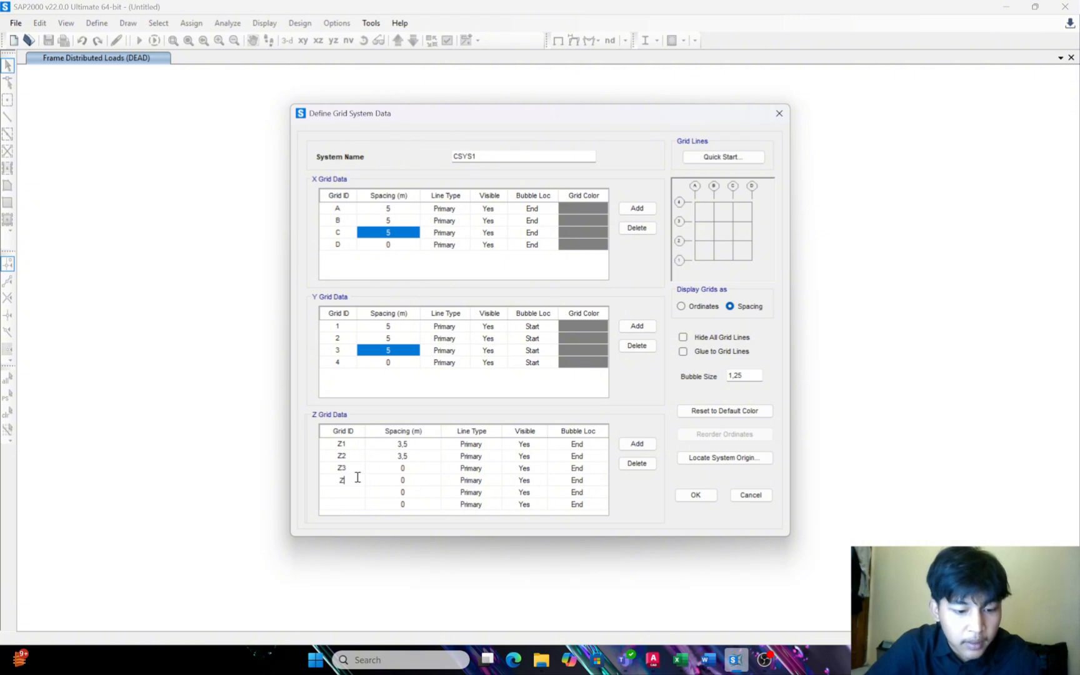
type("4")
left_click(348, 492)
type("Z5")
left_click(350, 504)
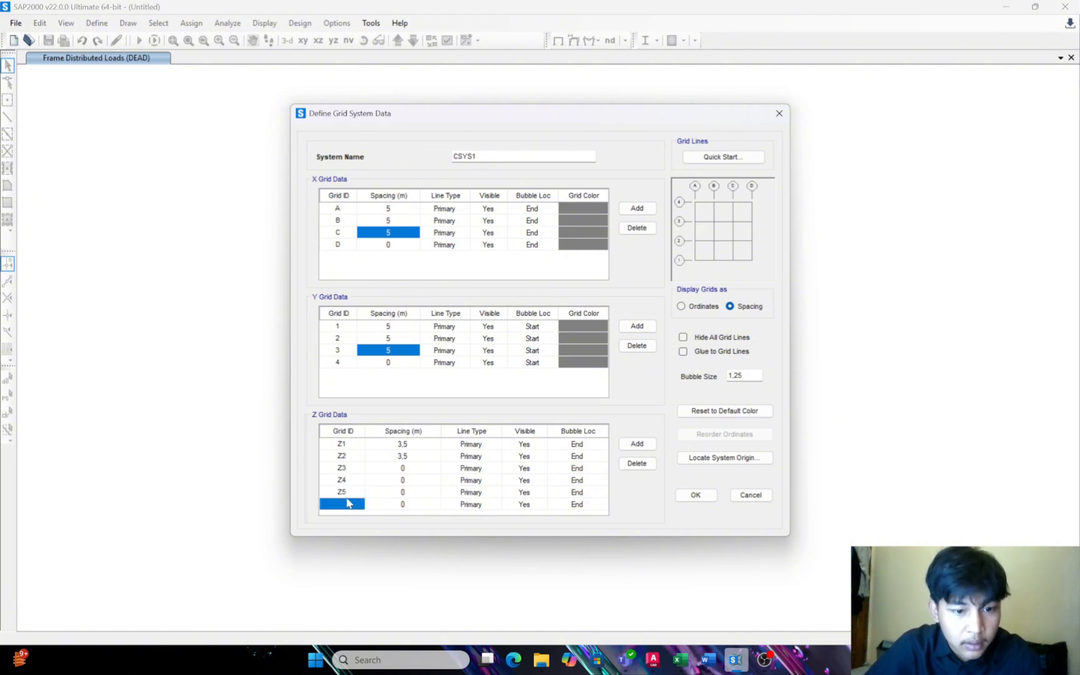
type("Z6")
Set the spacing of Z grid lines Z3, Z4 and Z5 to 3,5 m each and accept the grid
left_click(413, 467)
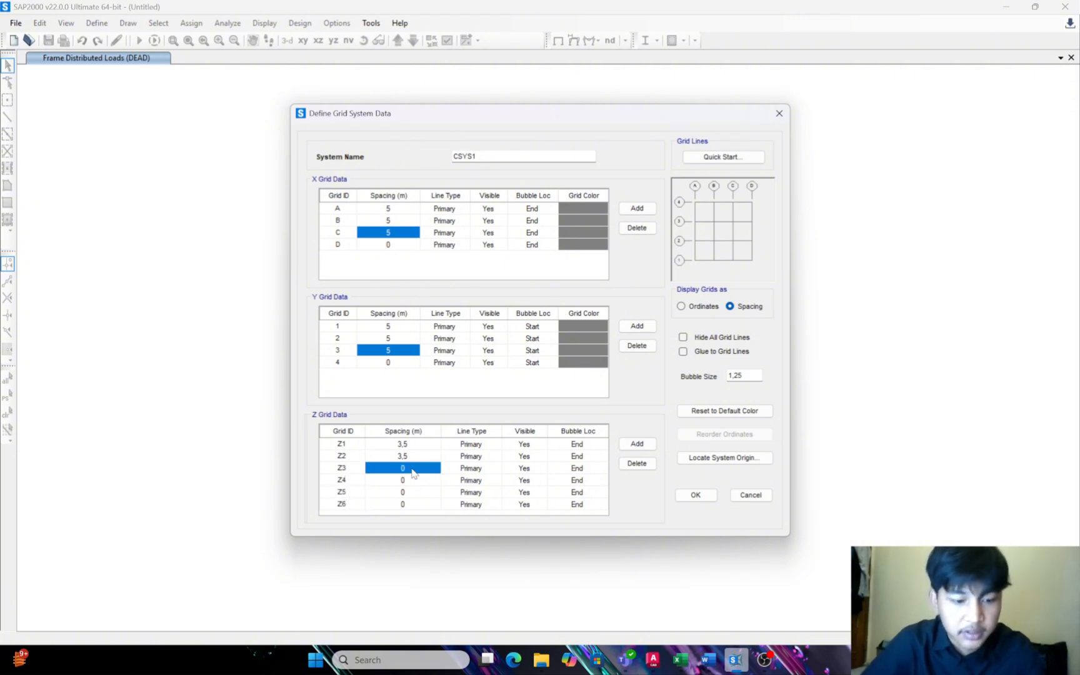
type("3,5")
left_click(404, 480)
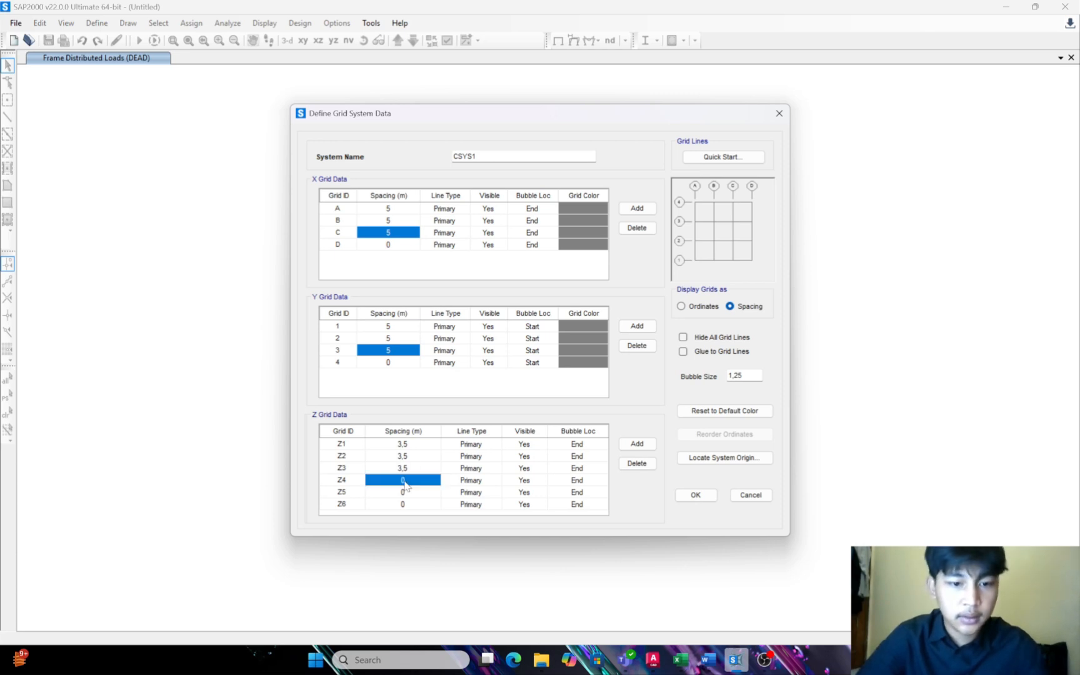
type("3,5")
left_click(406, 492)
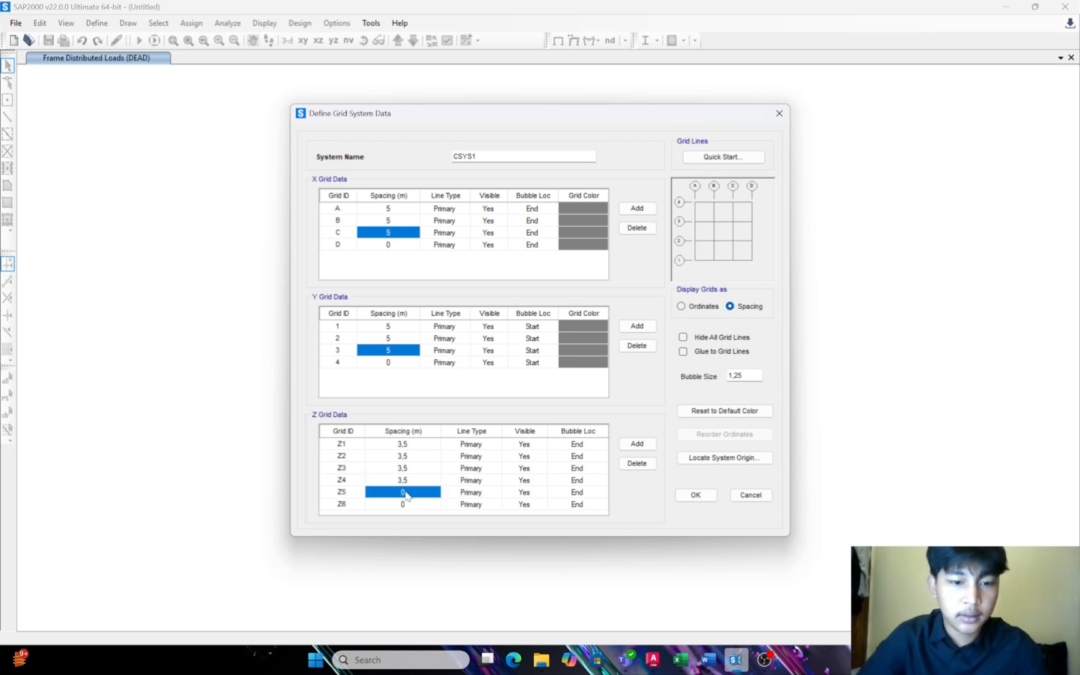
type("3,5")
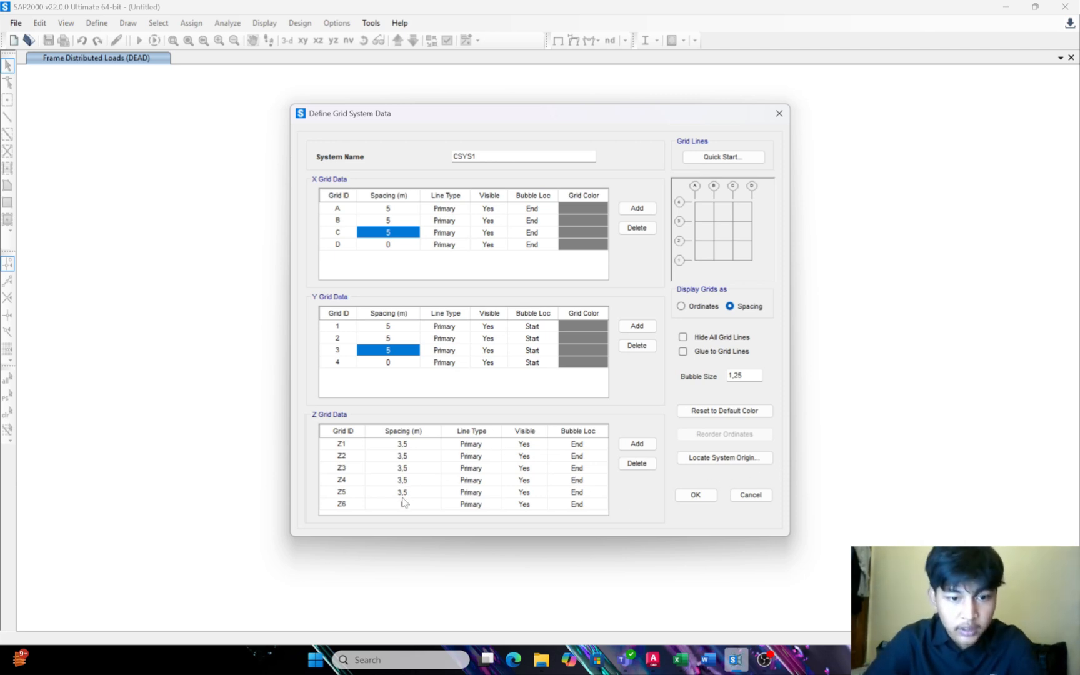
left_click(696, 495)
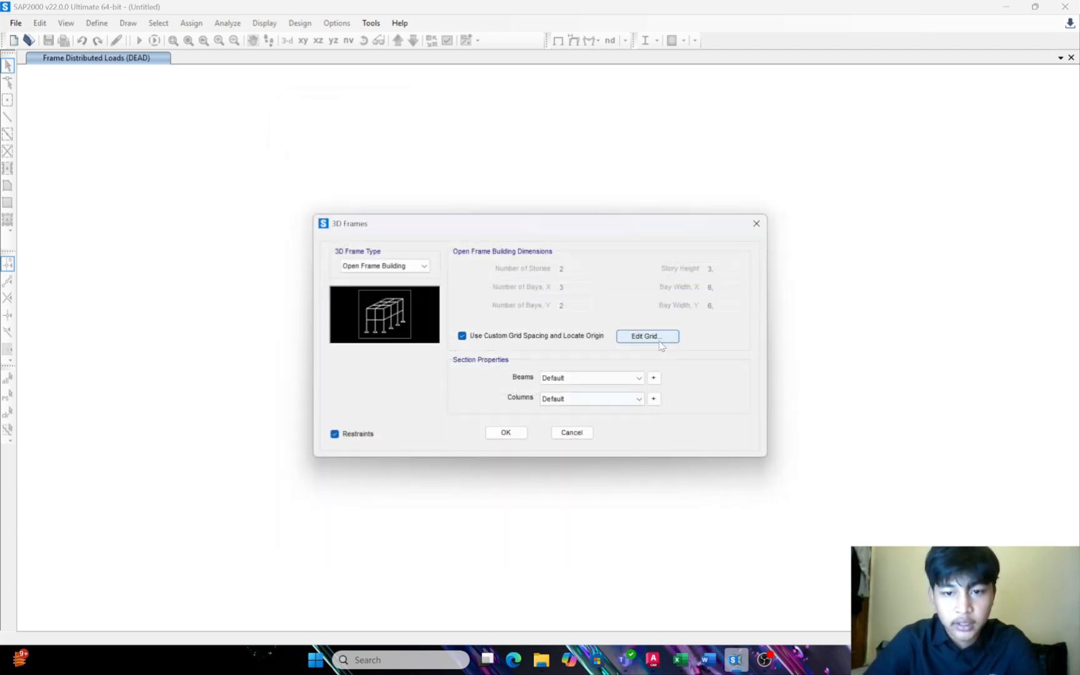
Reopen the grid in spacing mode and try to add a Z grid line named Z6 with Z5 spaced at 3,5 m
left_click(659, 341)
left_click(729, 306)
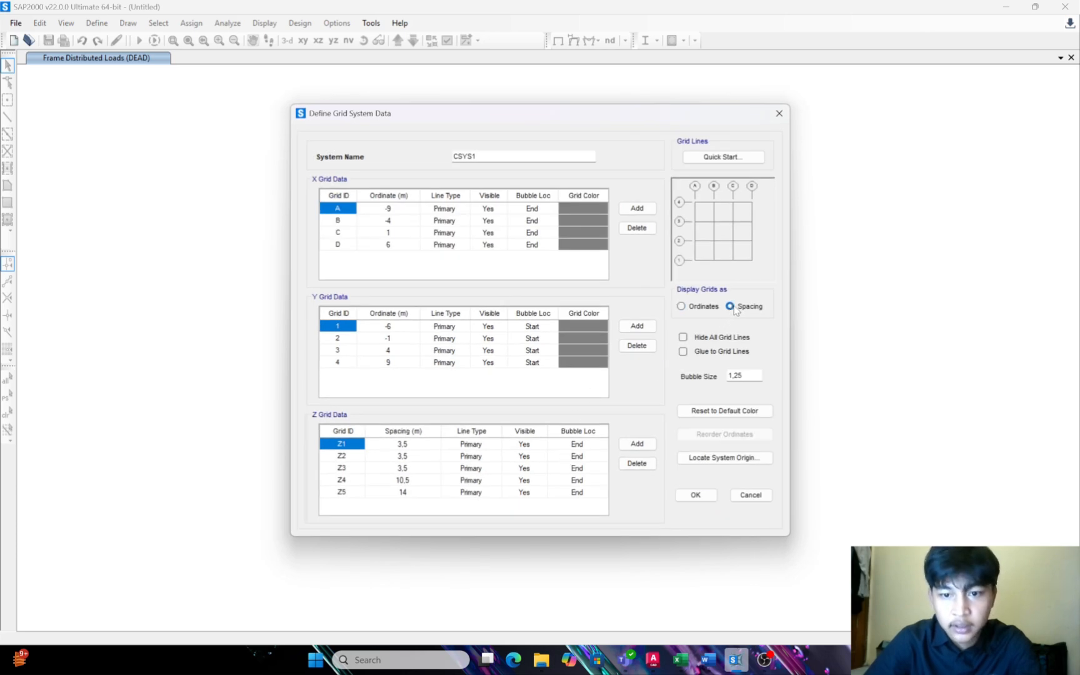
left_click(629, 443)
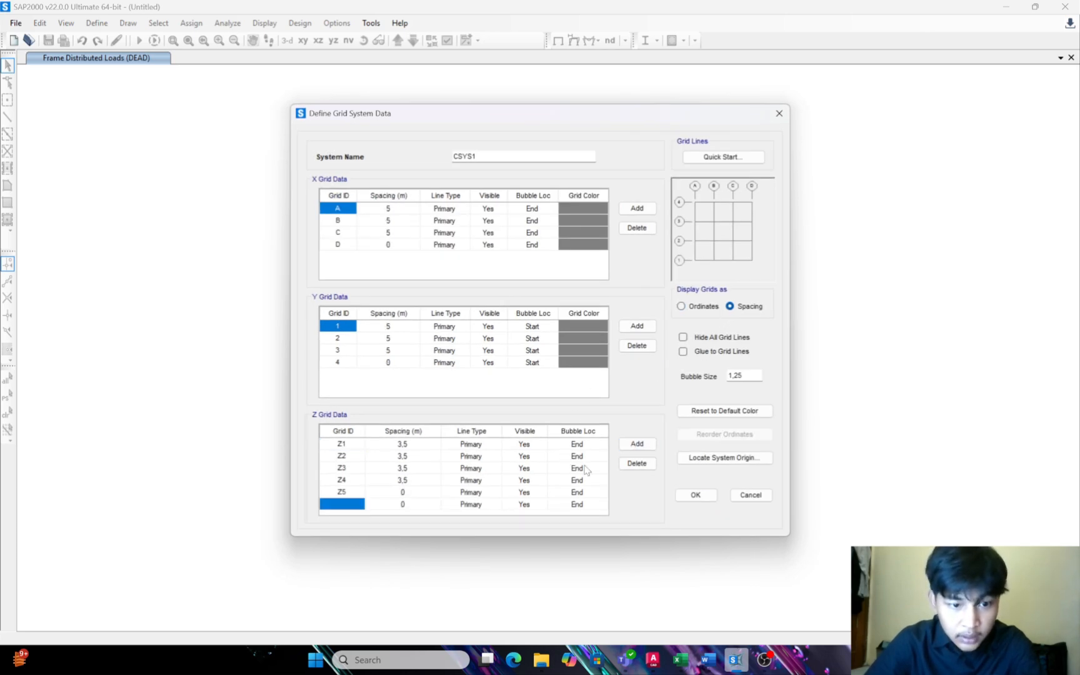
left_click(421, 493)
left_click(343, 505)
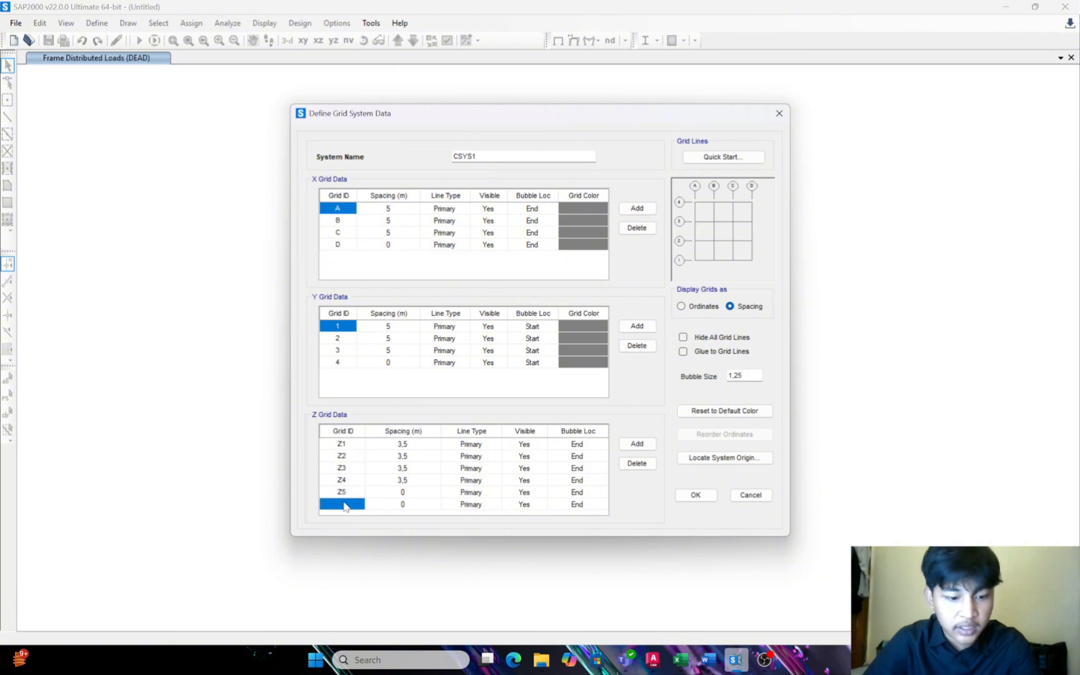
type("Z6")
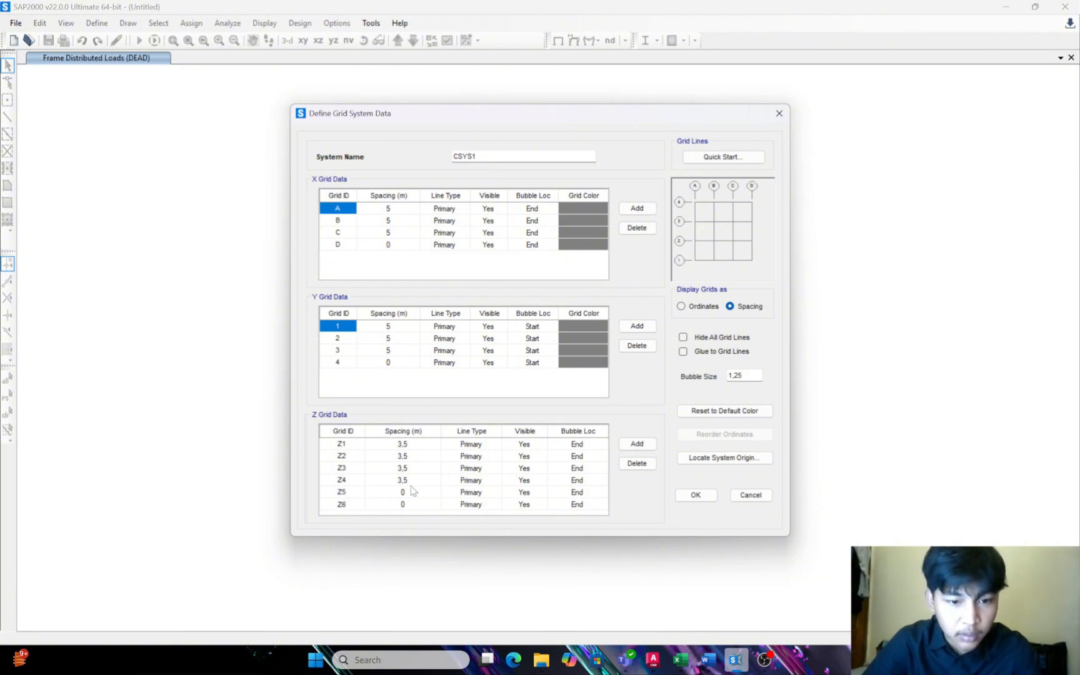
left_click(411, 485)
left_click(412, 492)
type("3,5")
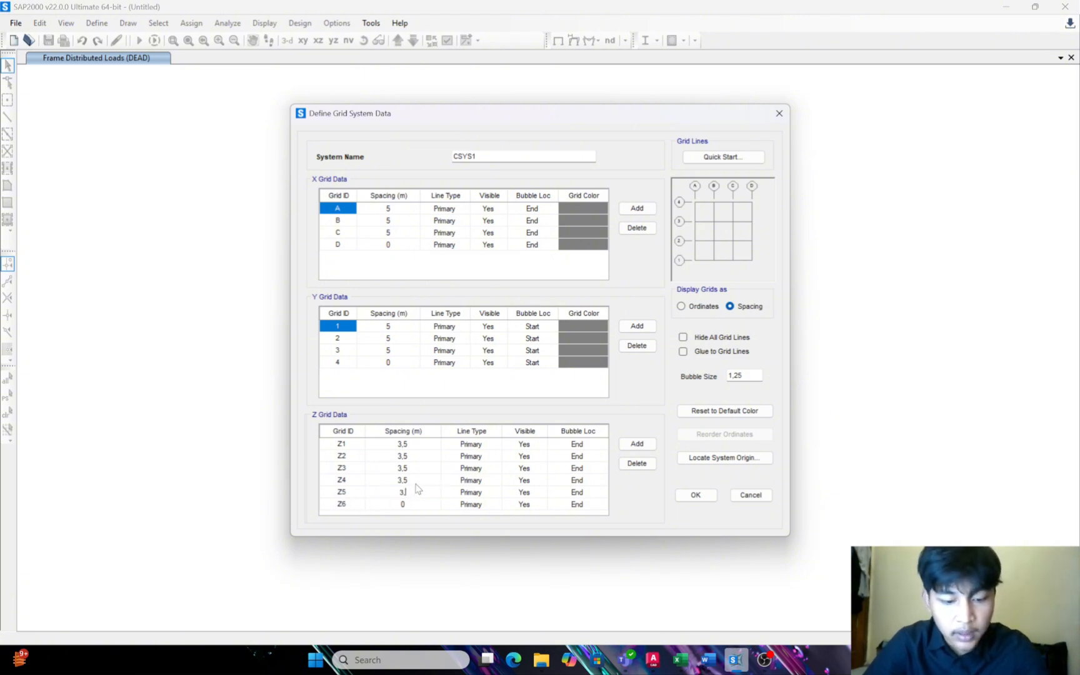
left_click(685, 493)
Retry a 3,5 m spacing for Z5 with an unnamed sixth Z grid line added, and accept the grid
left_click(650, 337)
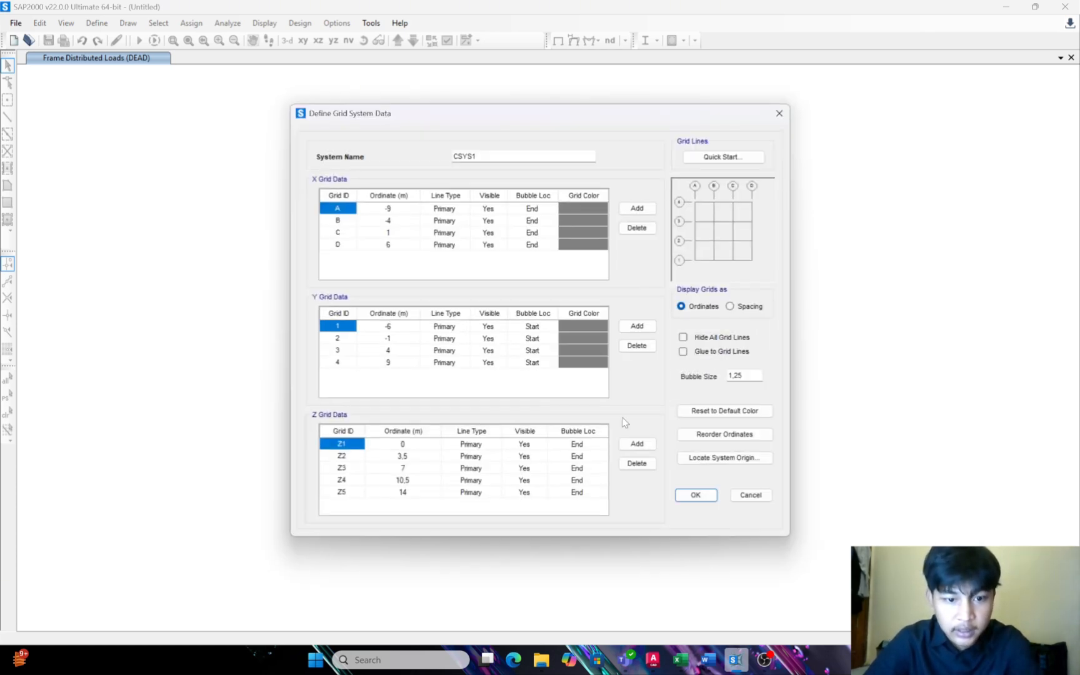
left_click(731, 306)
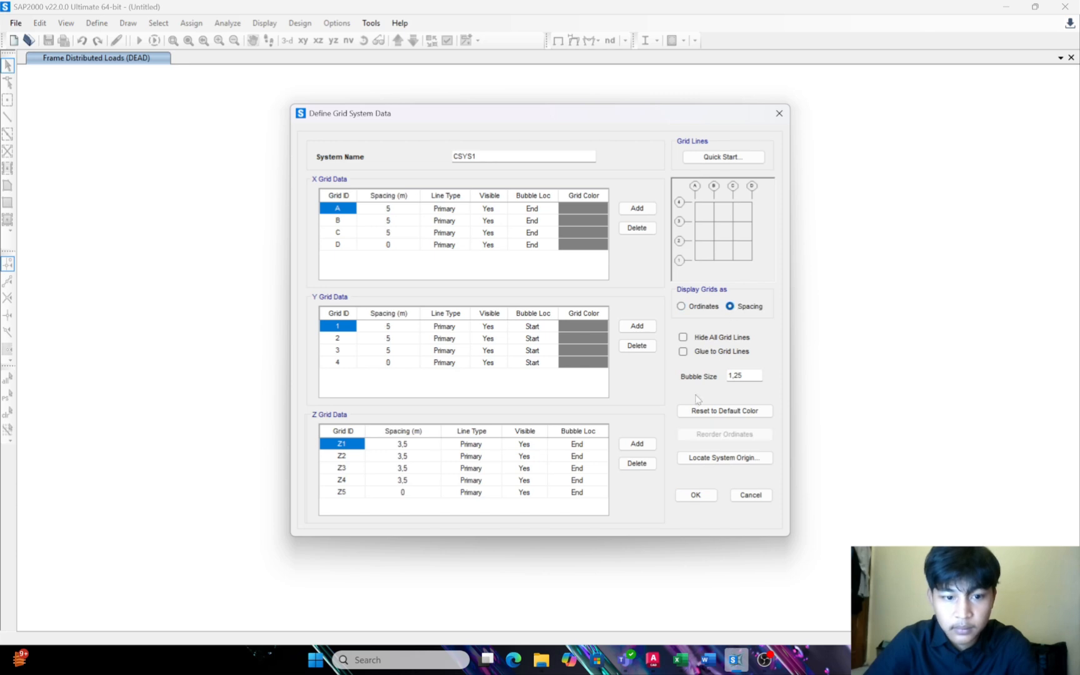
left_click(415, 492)
type("3,5")
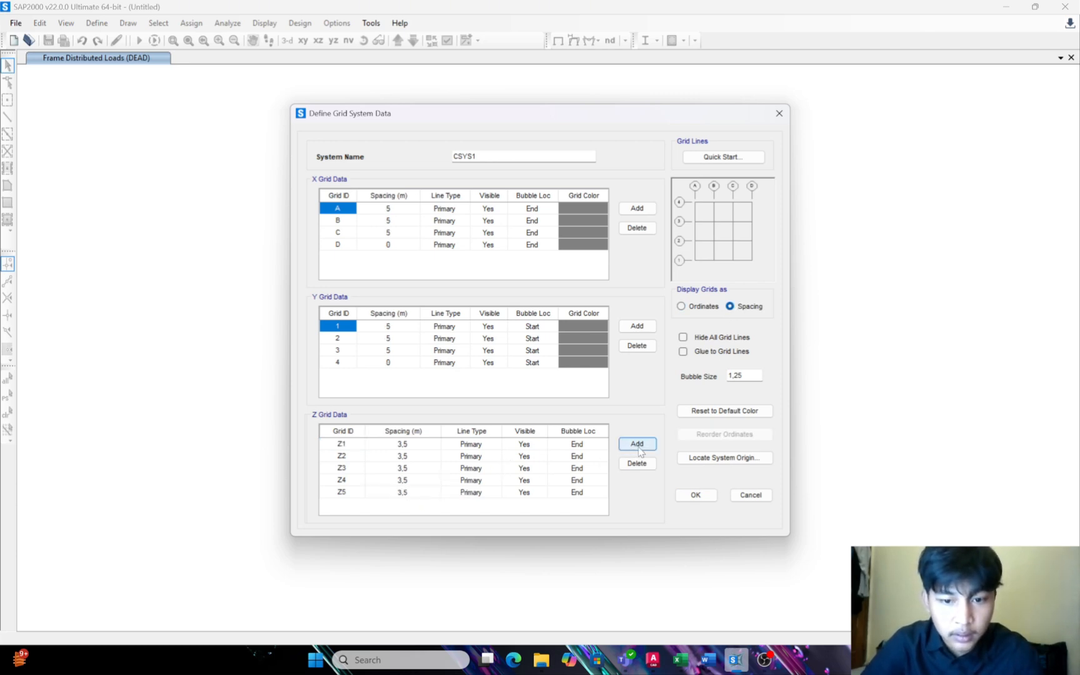
left_click(636, 444)
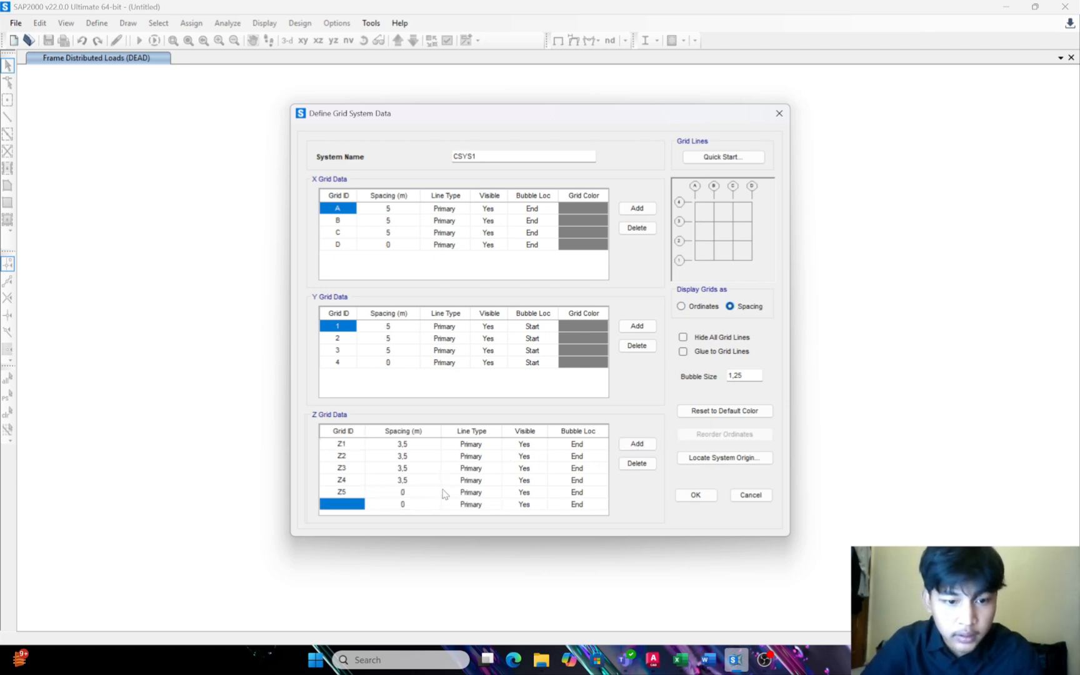
left_click(417, 494)
type("3,")
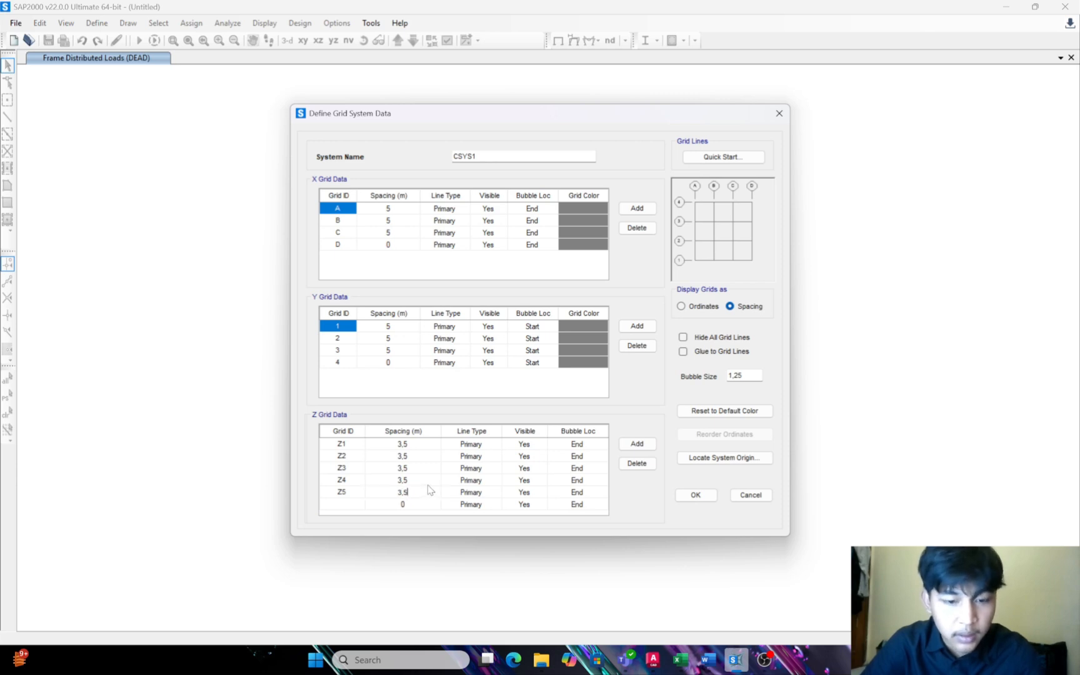
type("5")
left_click(712, 494)
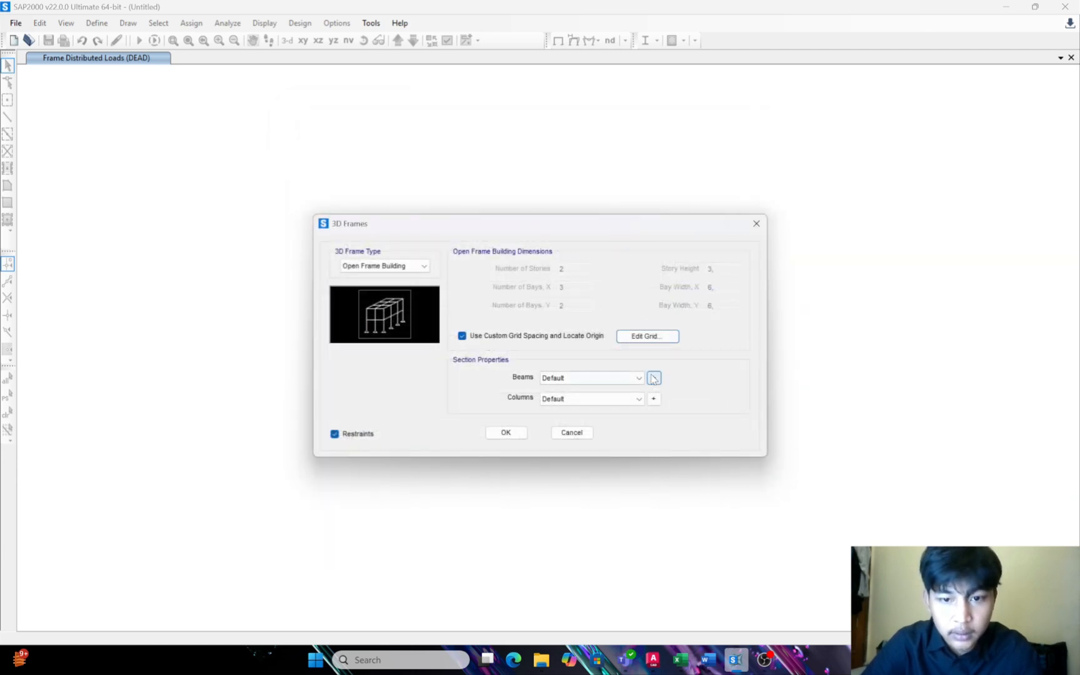
Add a sixth Z grid line in spacing mode, set the Z5 spacing to 3,5 m and name the new line Z6
left_click(653, 336)
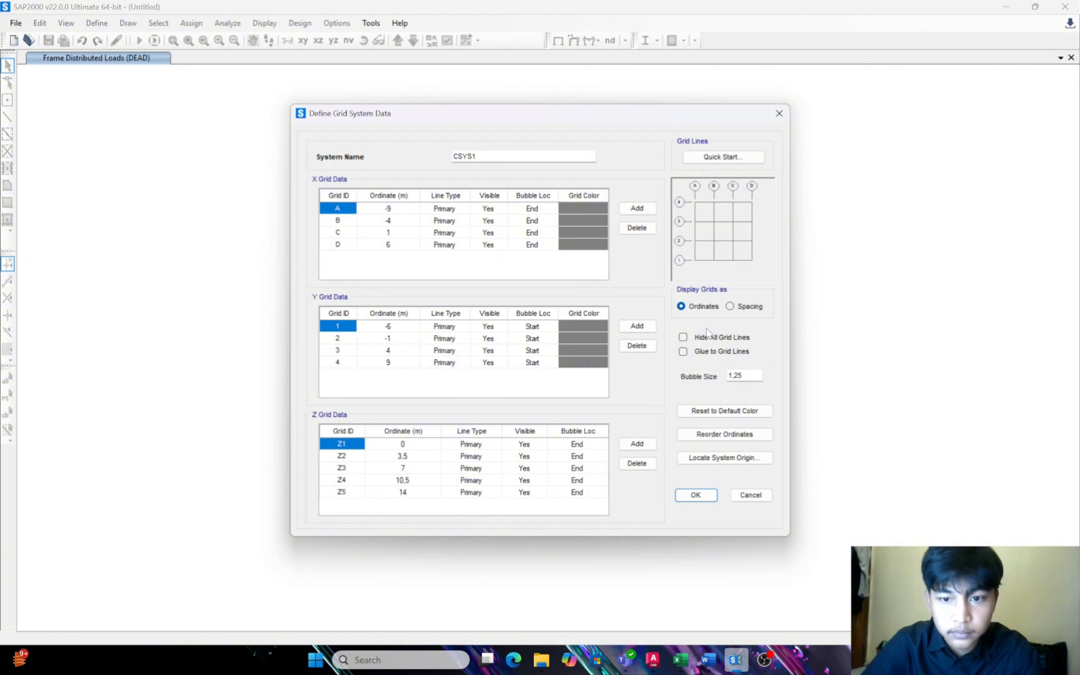
left_click(729, 306)
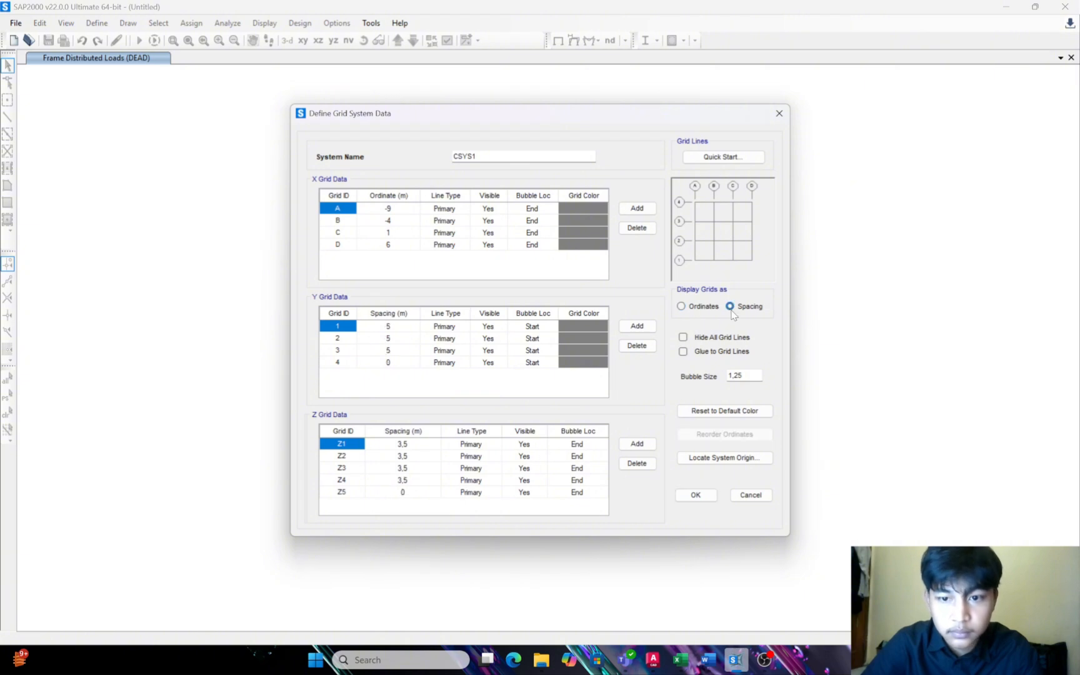
left_click(416, 493)
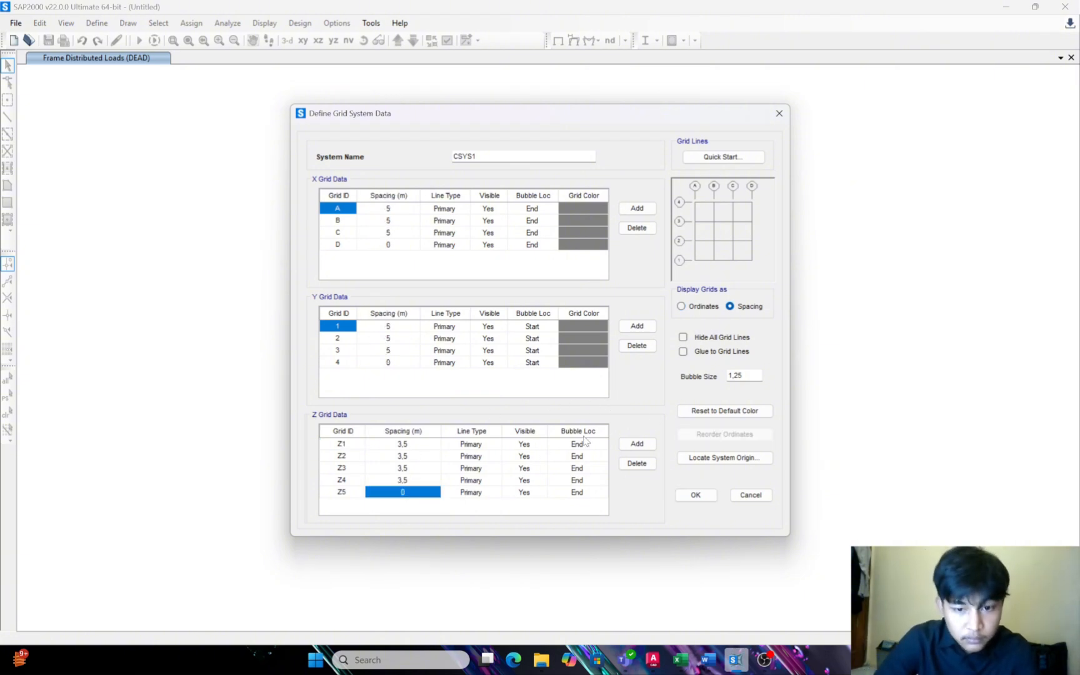
left_click(637, 443)
left_click(436, 497)
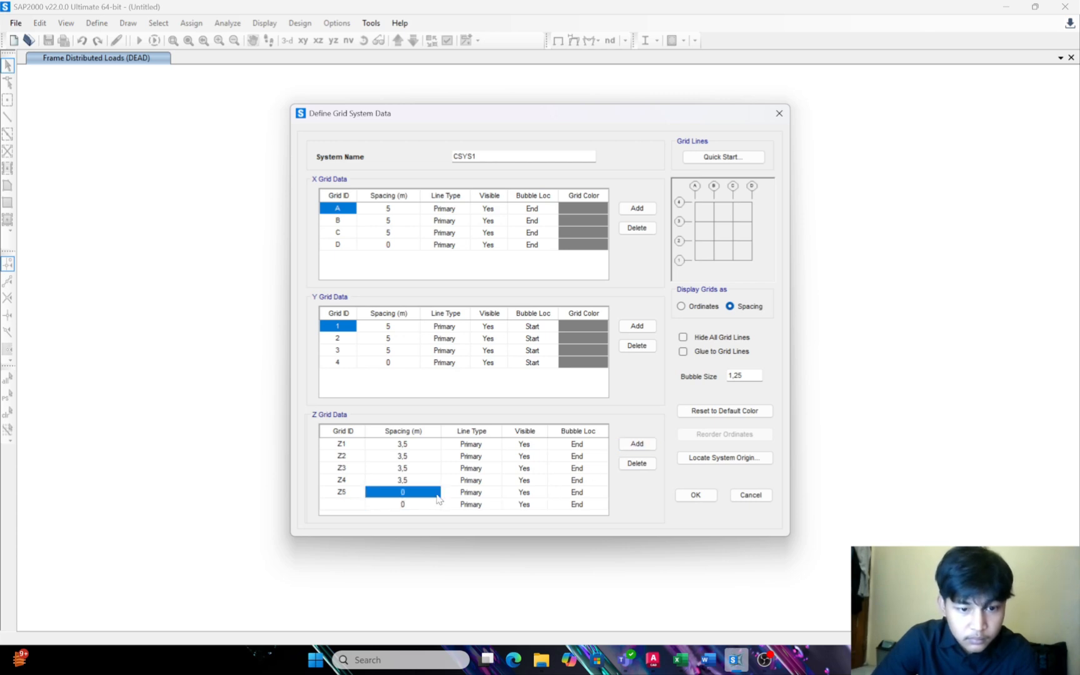
type("3,5")
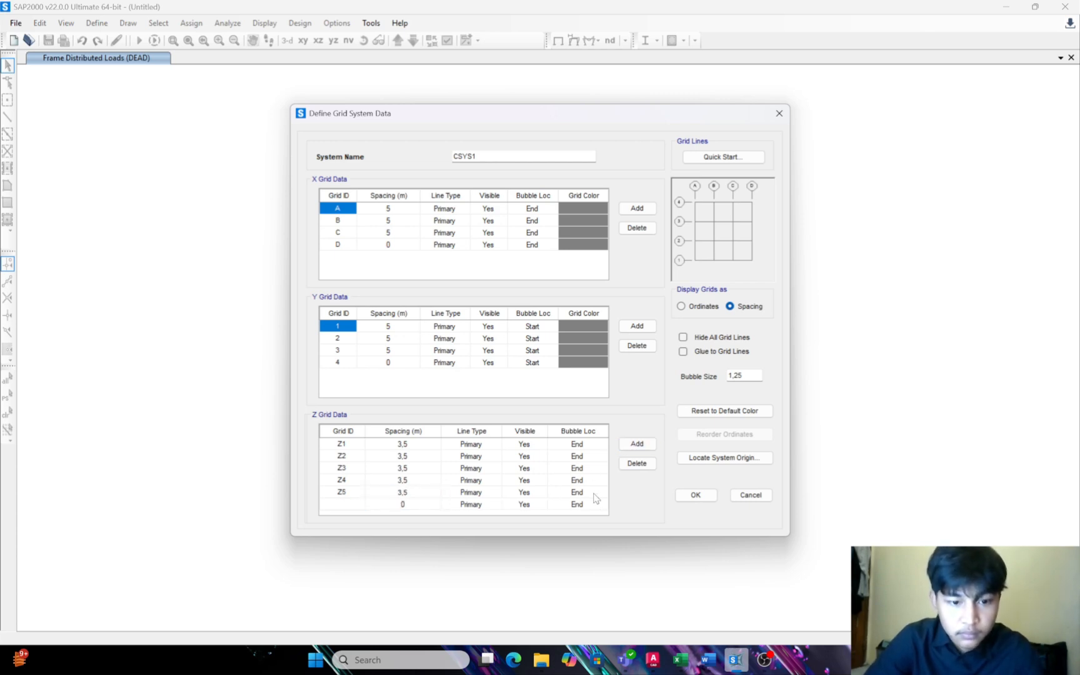
left_click(341, 495)
left_click(358, 506)
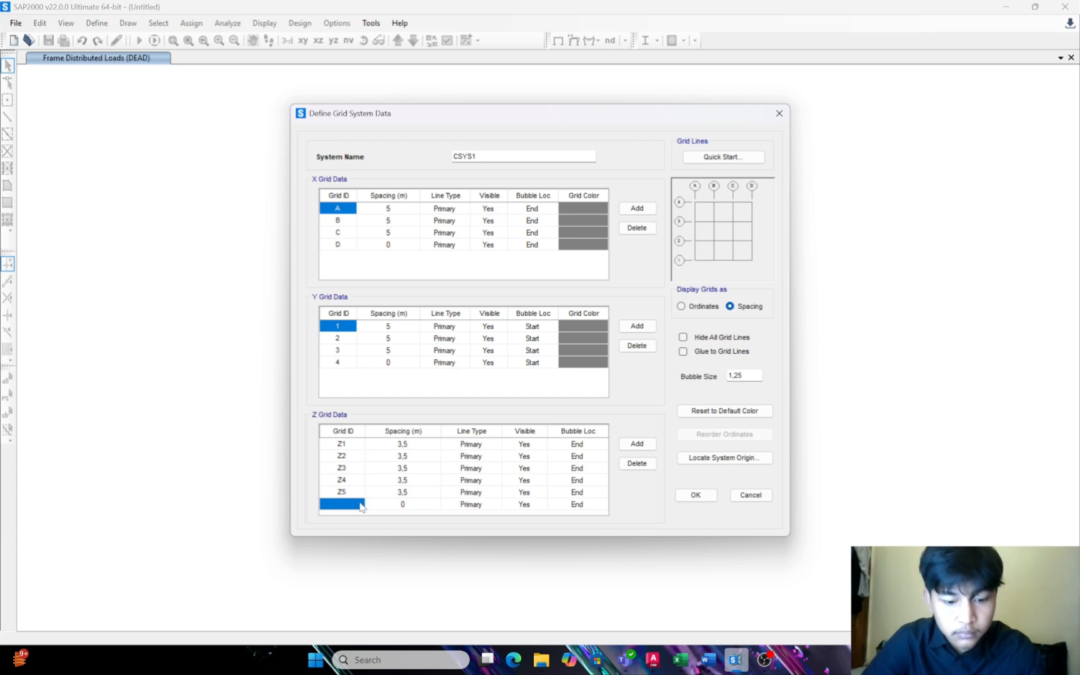
type("Z6")
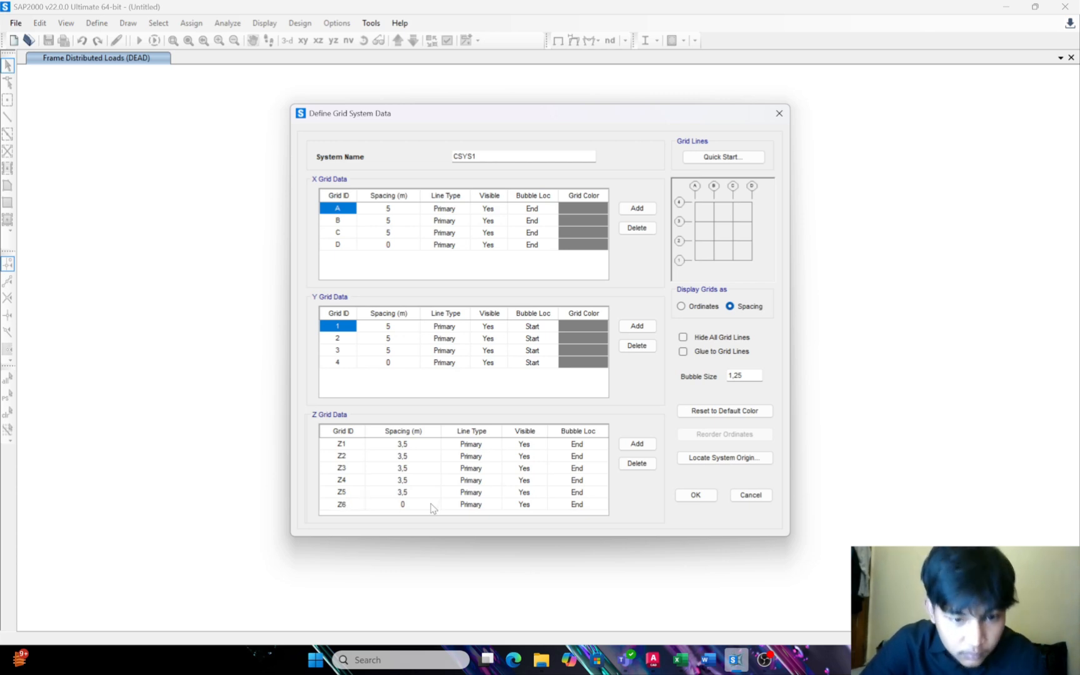
left_click(692, 495)
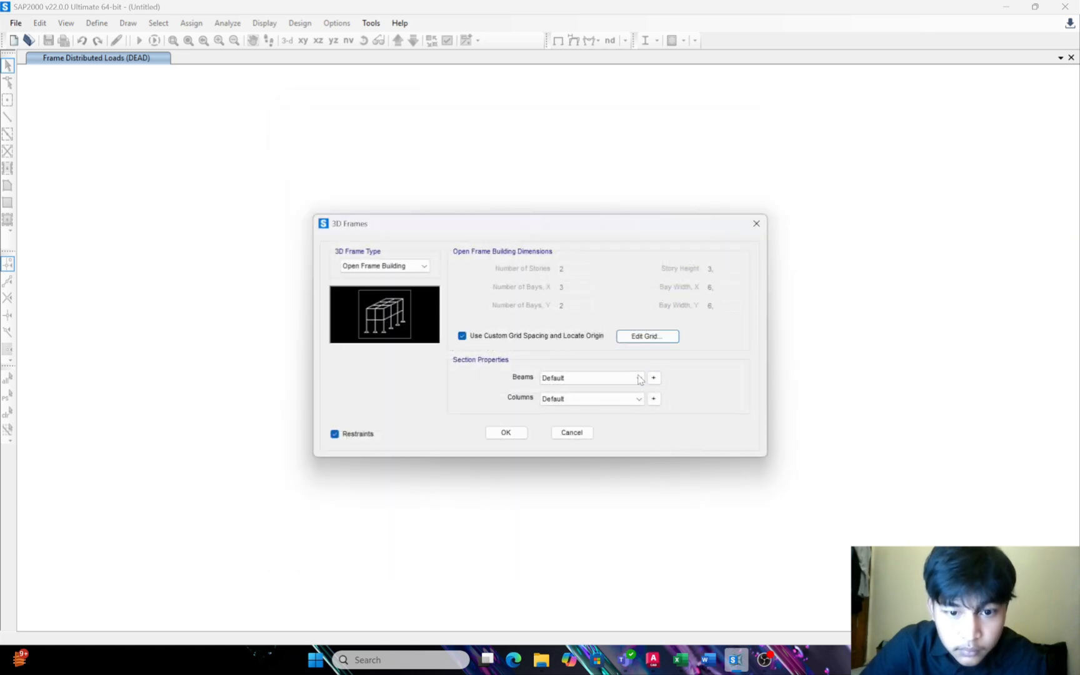
Check the custom grid's spacings and generate the open frame building with default beam and column sections
left_click(641, 341)
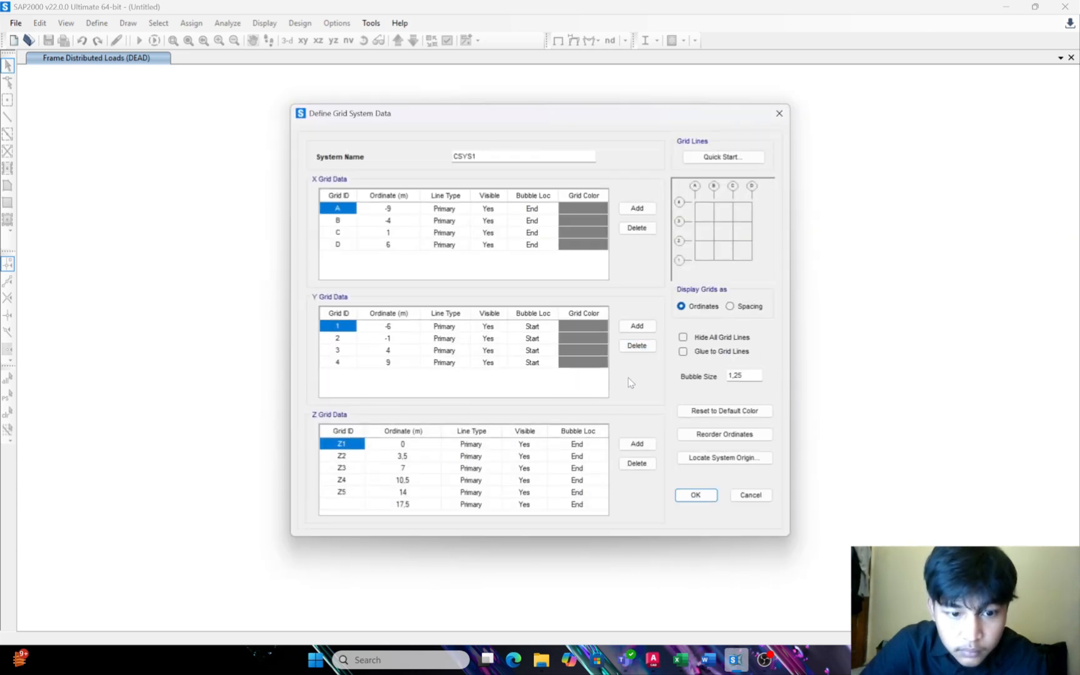
left_click(735, 309)
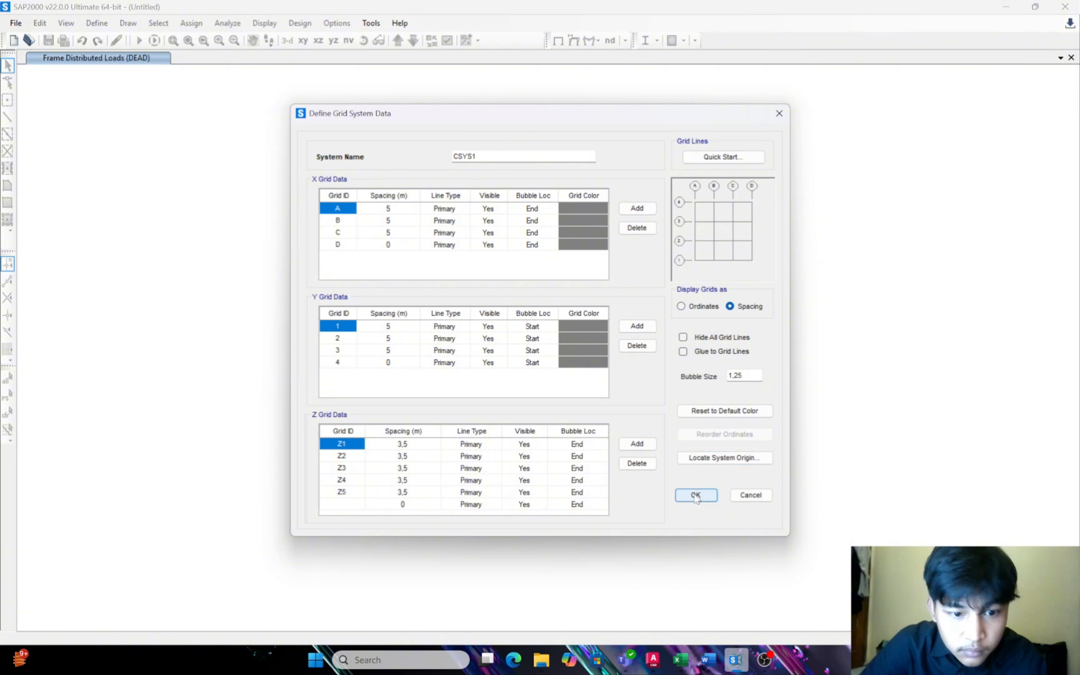
left_click(693, 495)
left_click(505, 433)
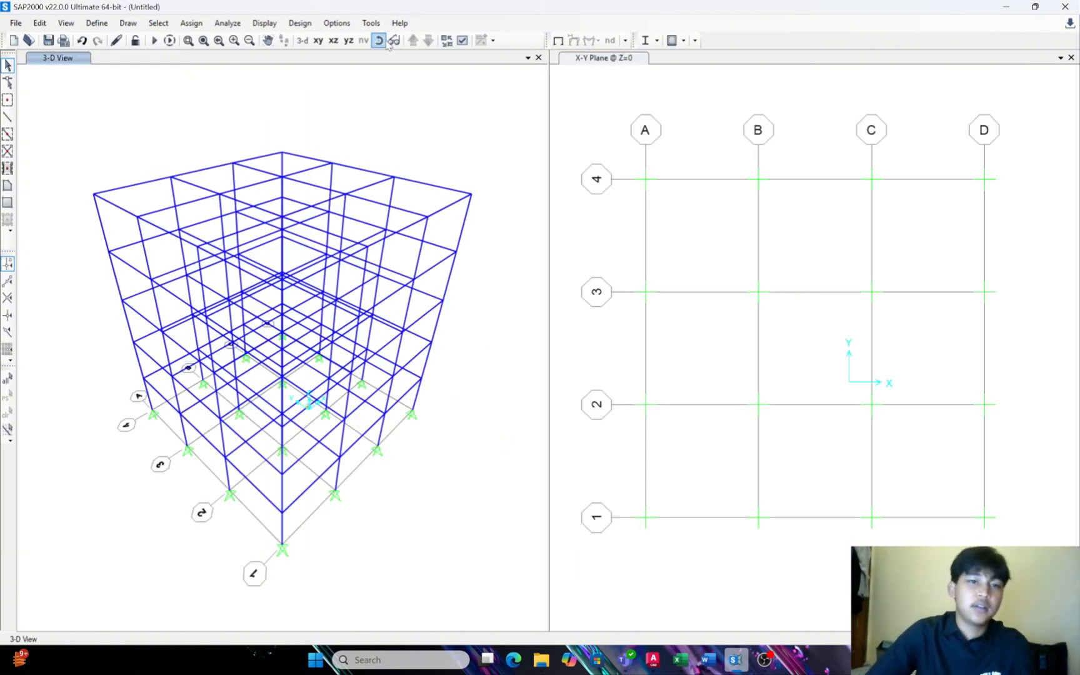
Rotate the 3-D view to examine the generated frame from the side of grid line A
left_click(378, 40)
left_click_drag(460, 353, 378, 238)
left_click(378, 40)
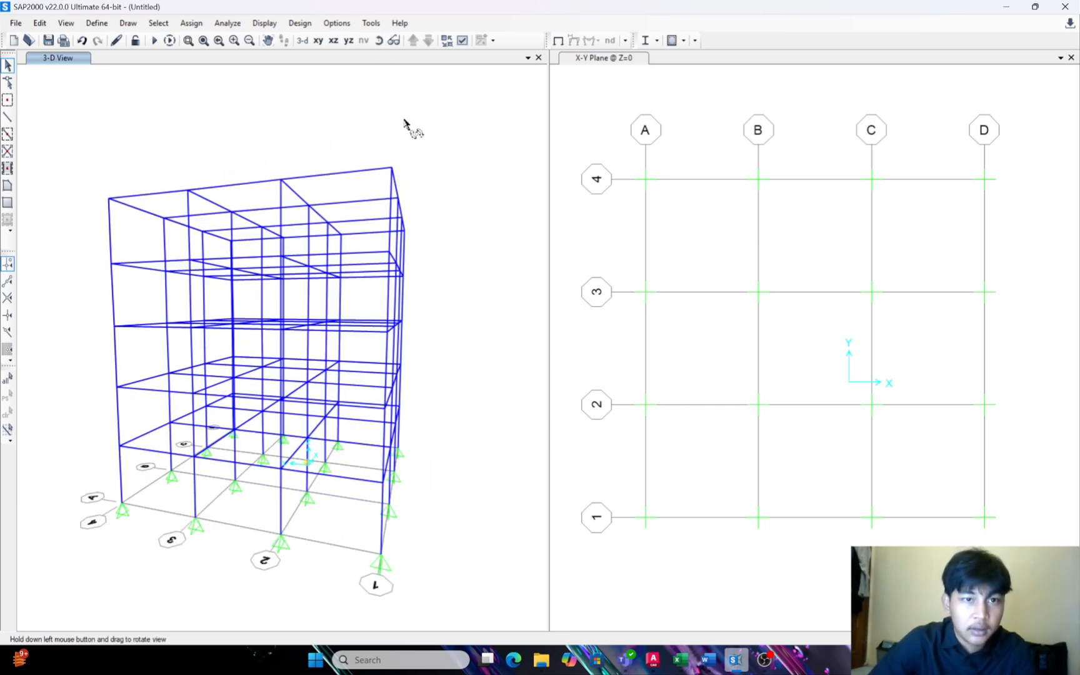
left_click_drag(405, 125, 452, 122)
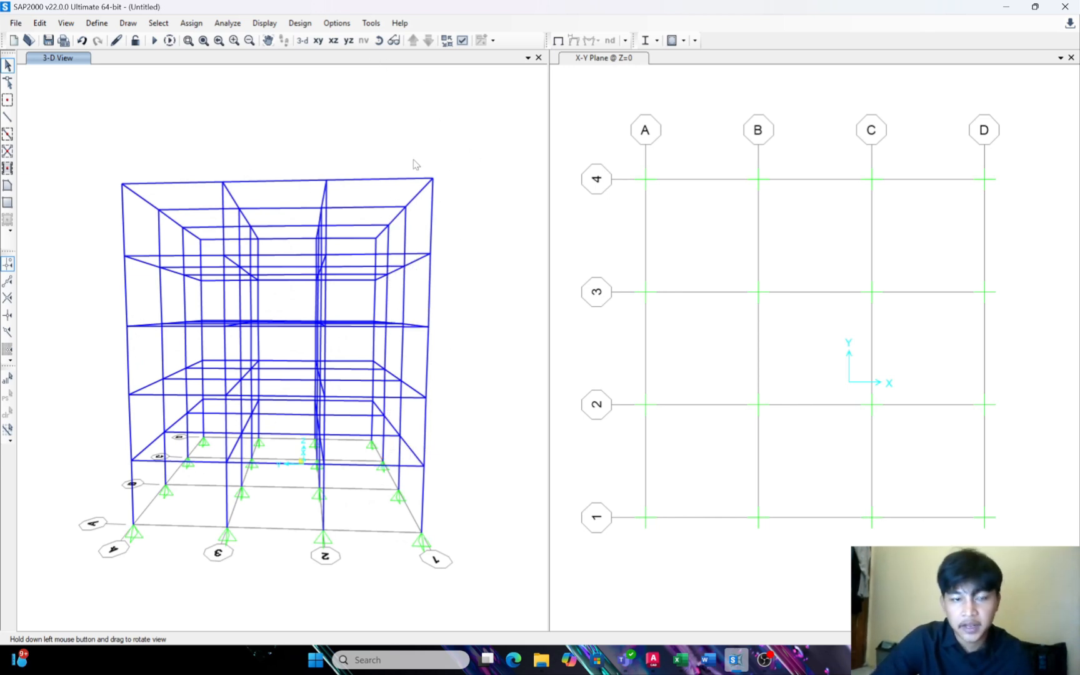
left_click(378, 40)
mouse_move(411, 115)
left_mouse_down()
mouse_move(424, 144)
mouse_move(413, 139)
left_mouse_up()
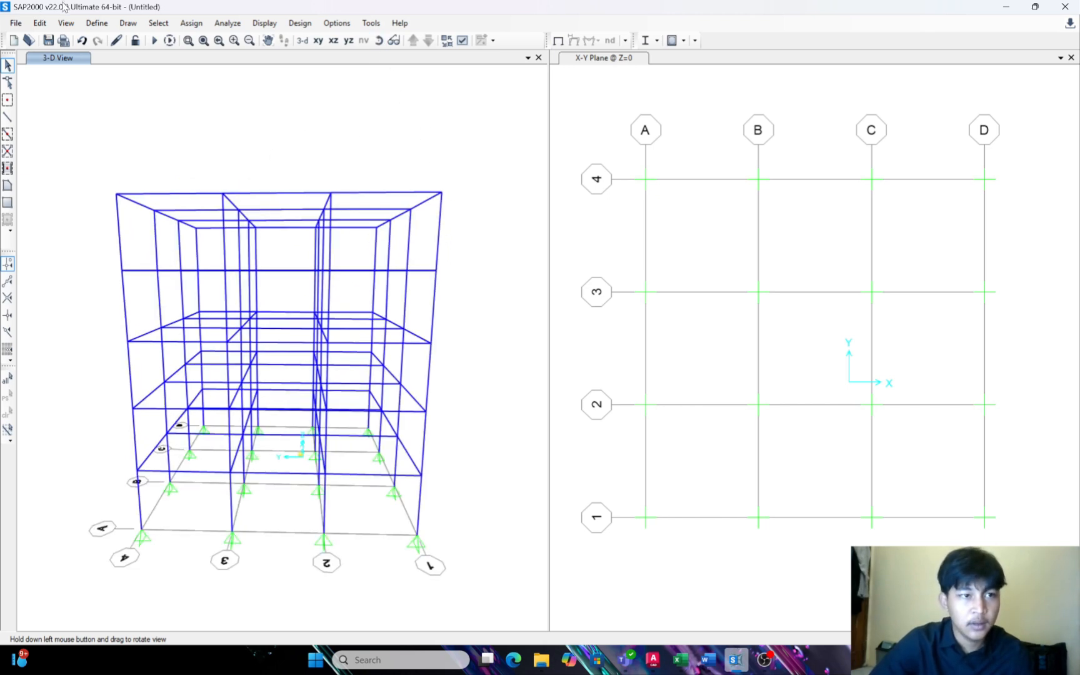
Open the material definitions and consult the portal structure specifications in the Excel workbook before returning to SAP2000
left_click(96, 23)
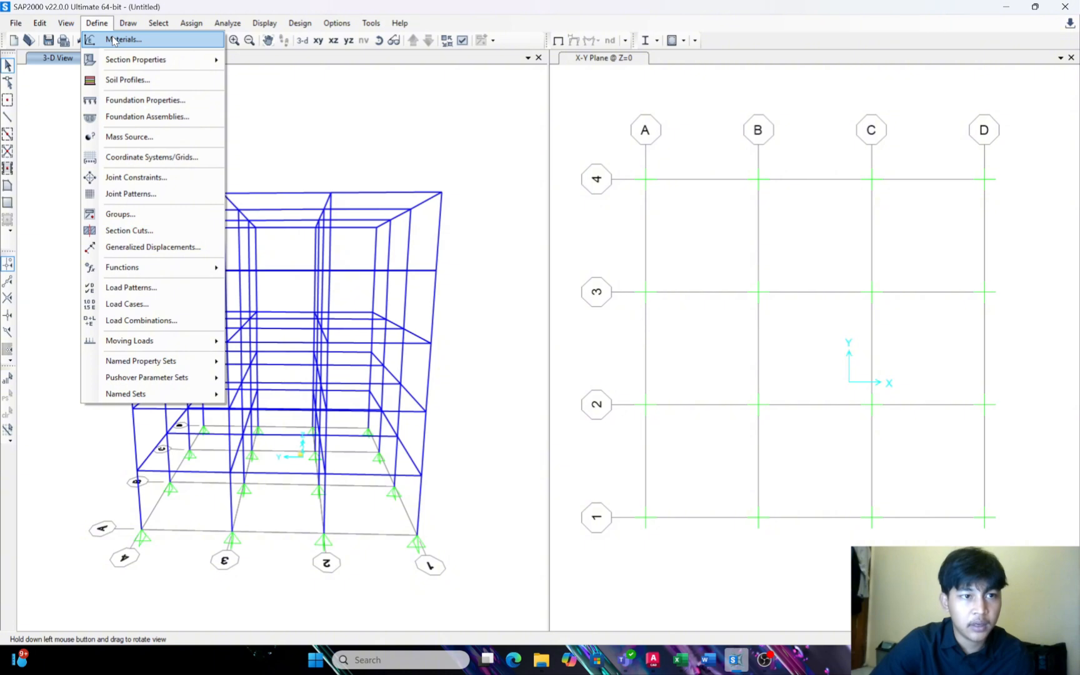
left_click(113, 40)
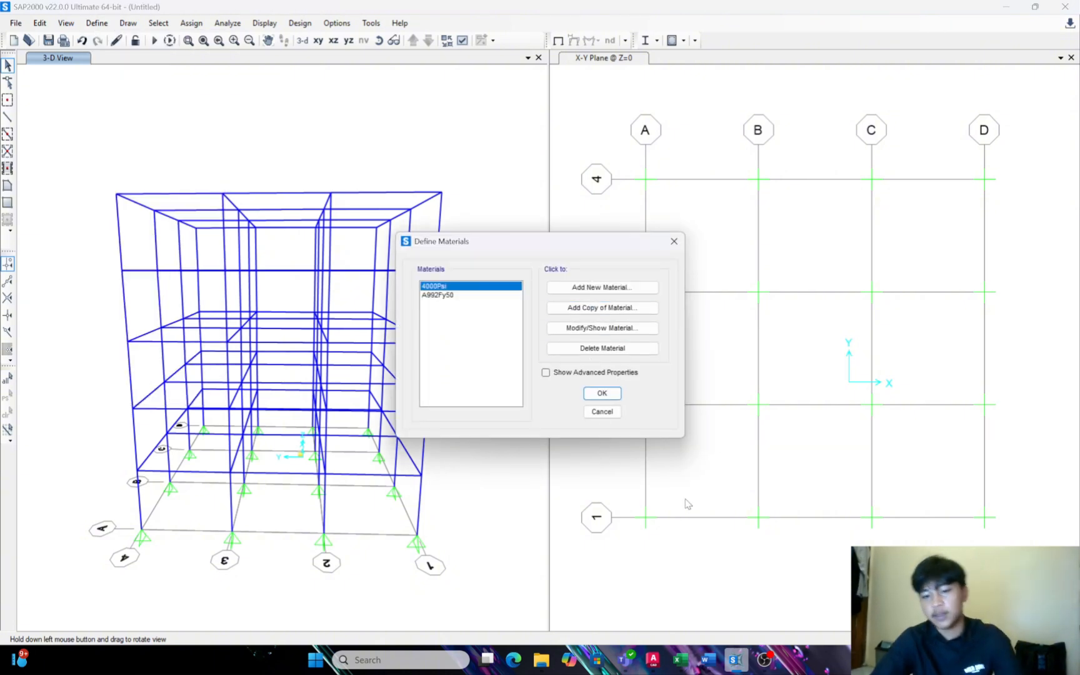
left_click(681, 659)
scroll(599, 253, "up", 15)
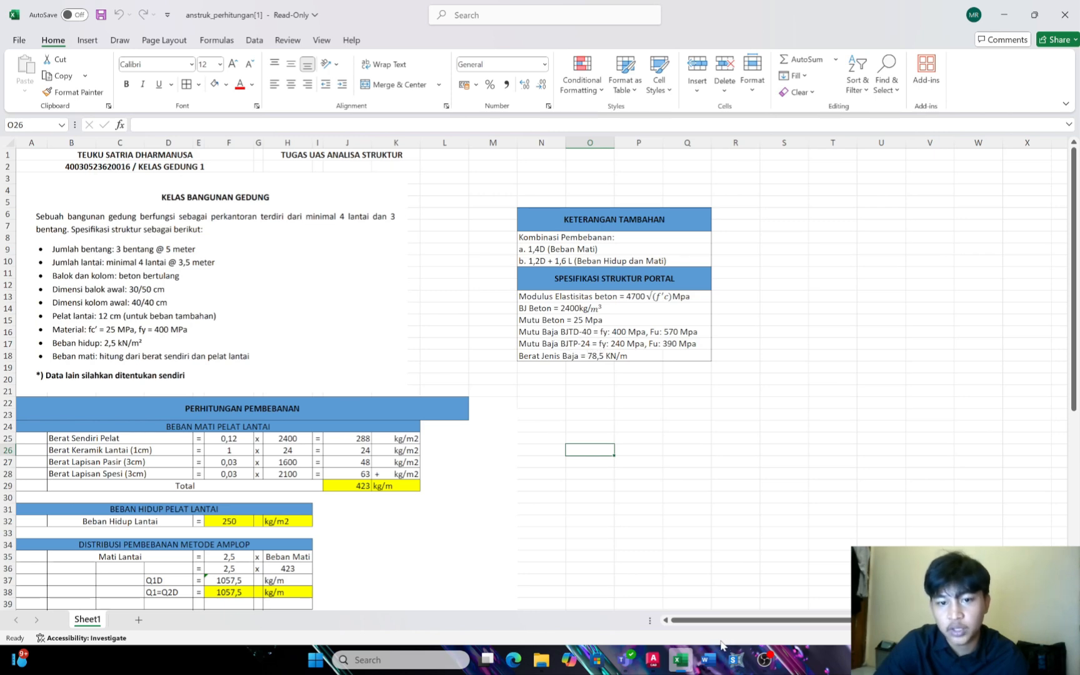
left_click(731, 597)
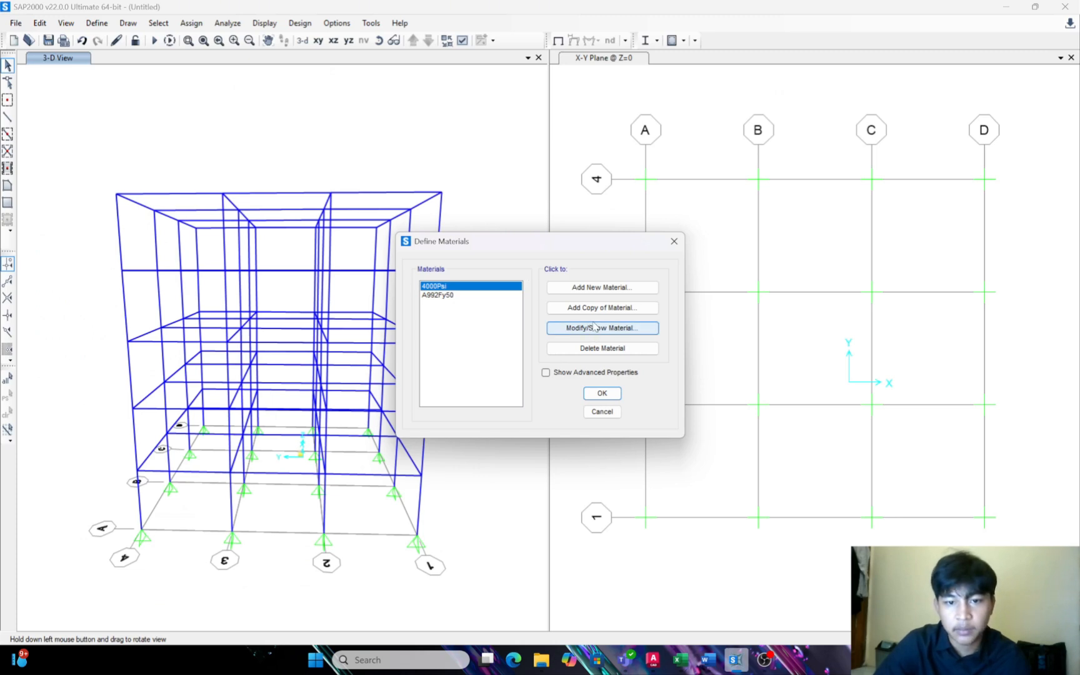
Add a new material with region User and material type Concrete
left_click(602, 289)
left_click(558, 305)
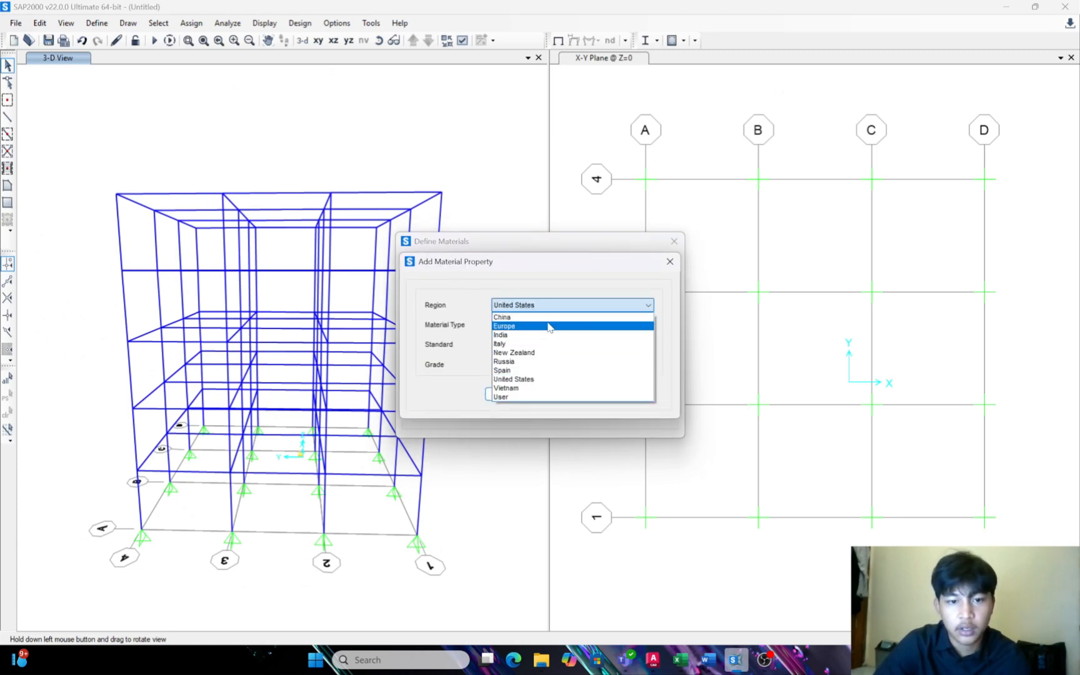
left_click(532, 398)
left_click(543, 324)
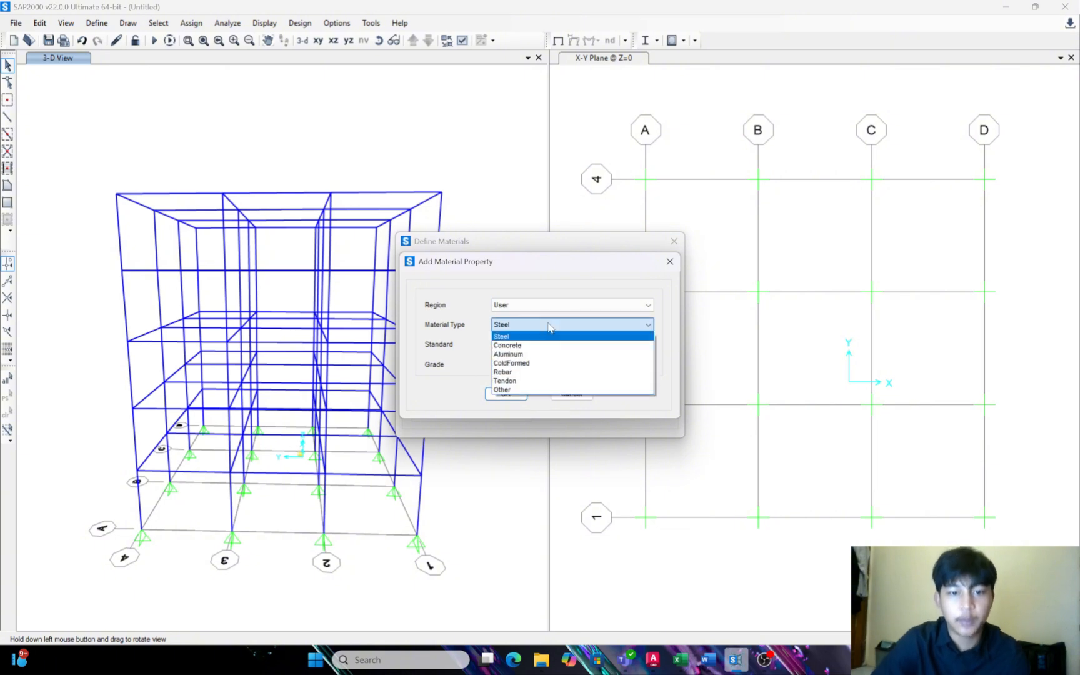
left_click(550, 335)
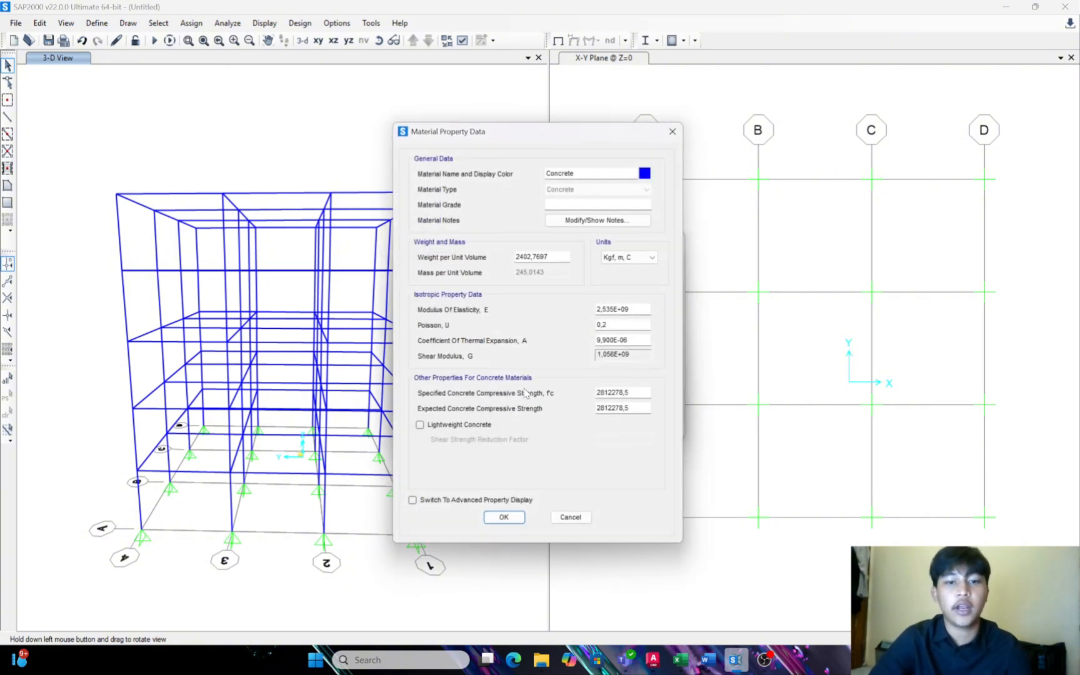
left_click(524, 393)
Name the new concrete material BETON 25 MPA
left_click(598, 169)
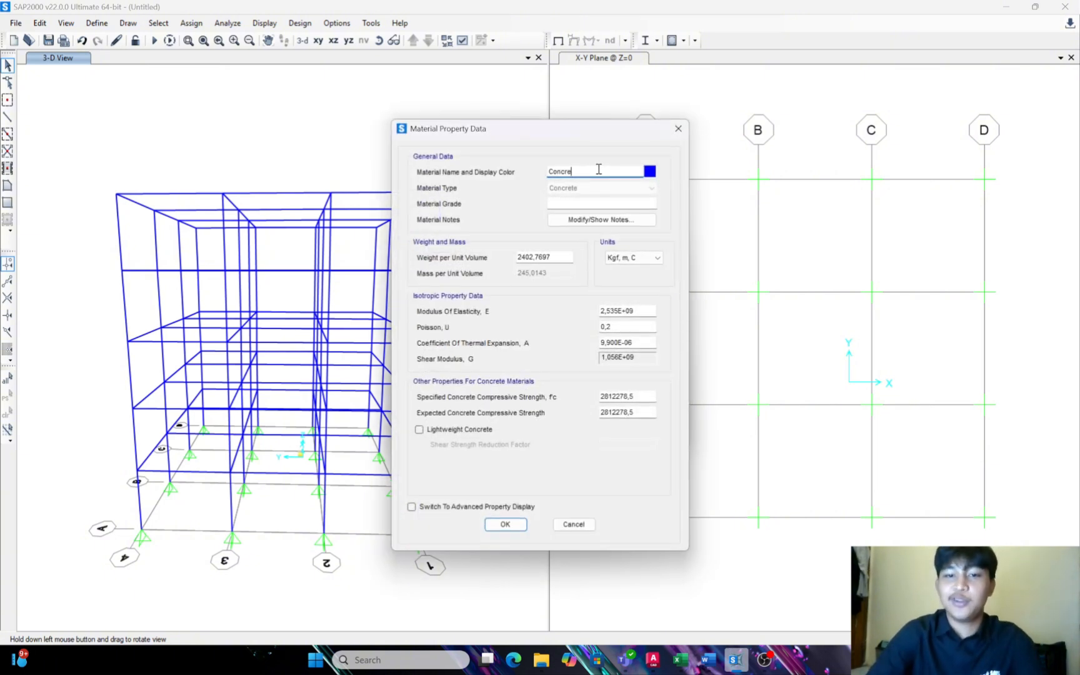
key("BackSpace")
key("BackSpace")
key("BackSpace")
type("BETON 25 MPA")
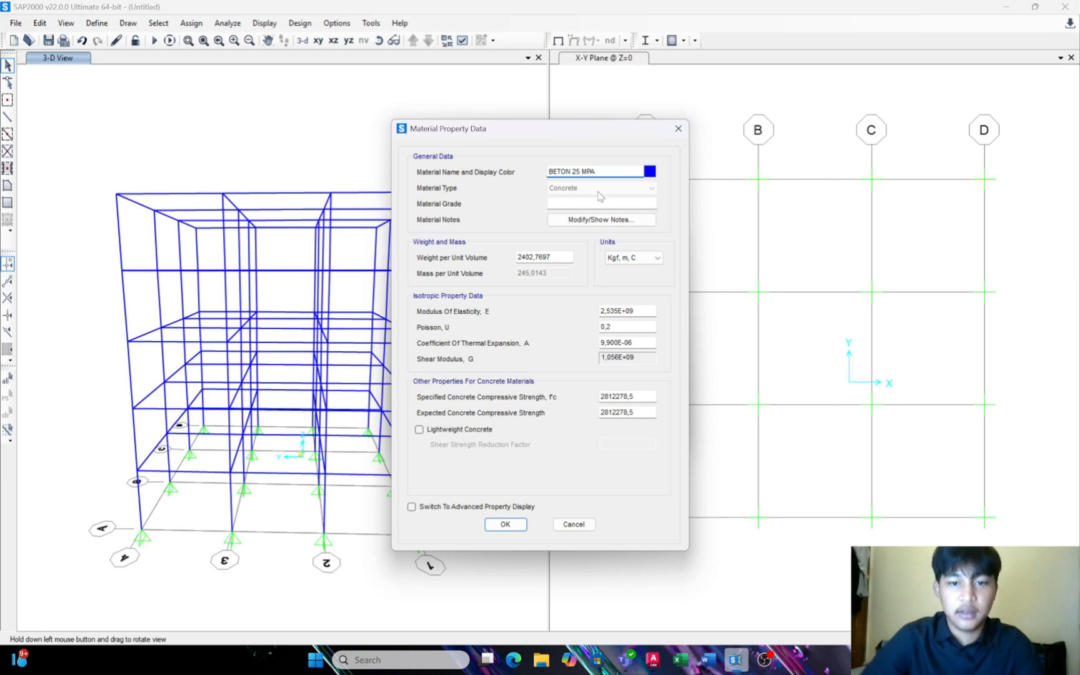
Look up the concrete density in the Excel workbook and set the material's weight per unit volume to 2400 in SAP2000
left_click_drag(564, 257, 517, 256)
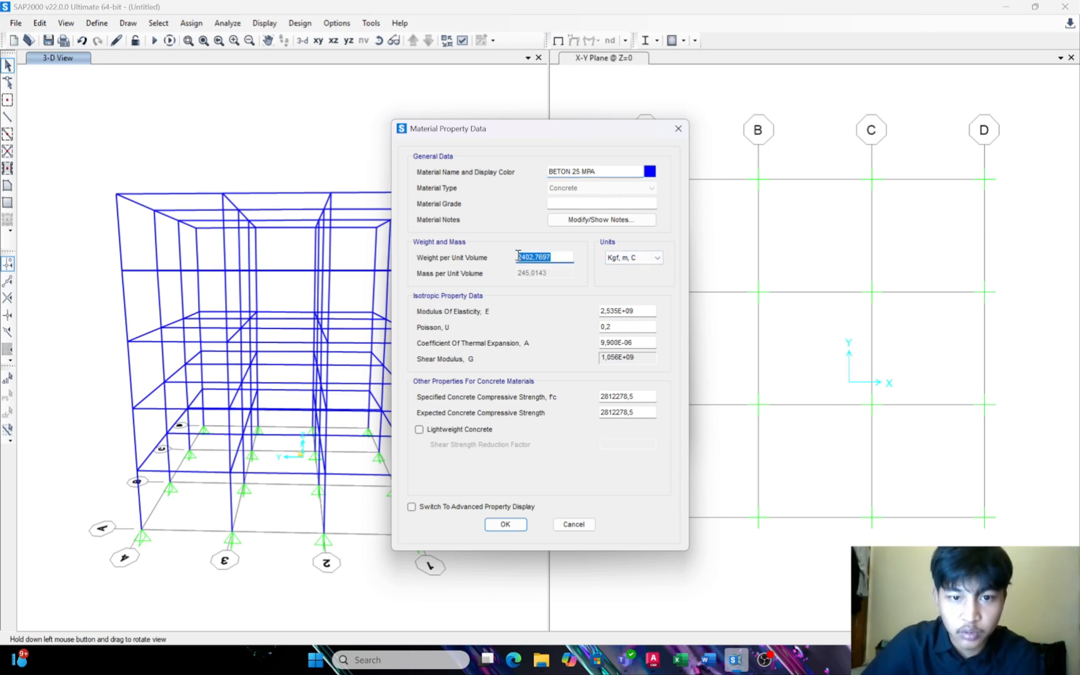
left_click(682, 659)
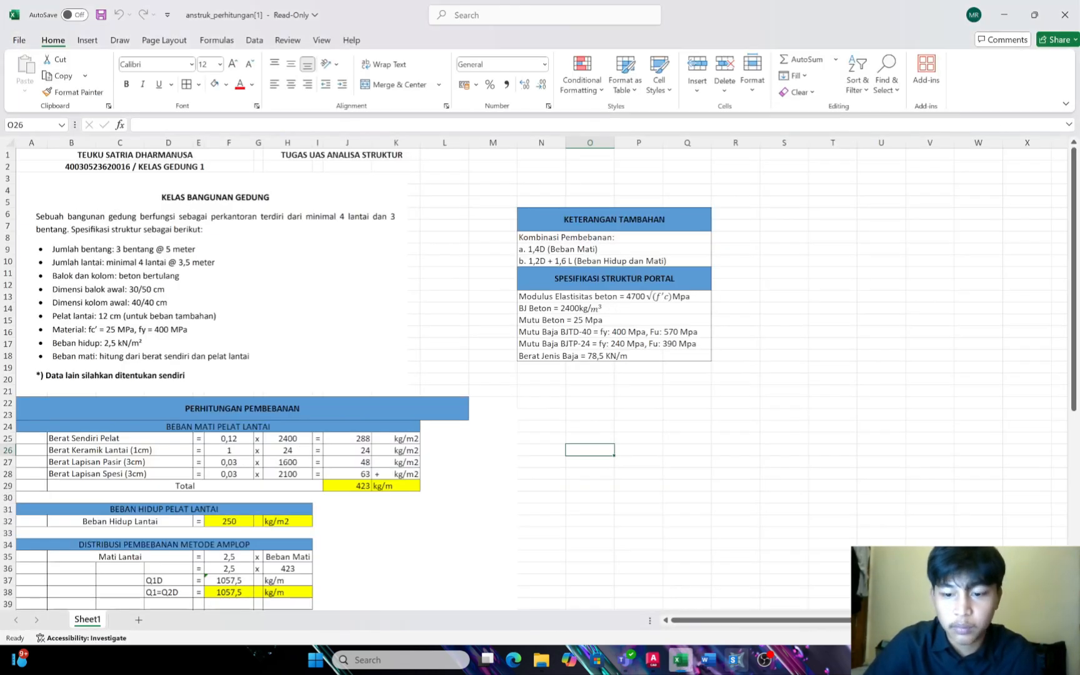
left_click(735, 659)
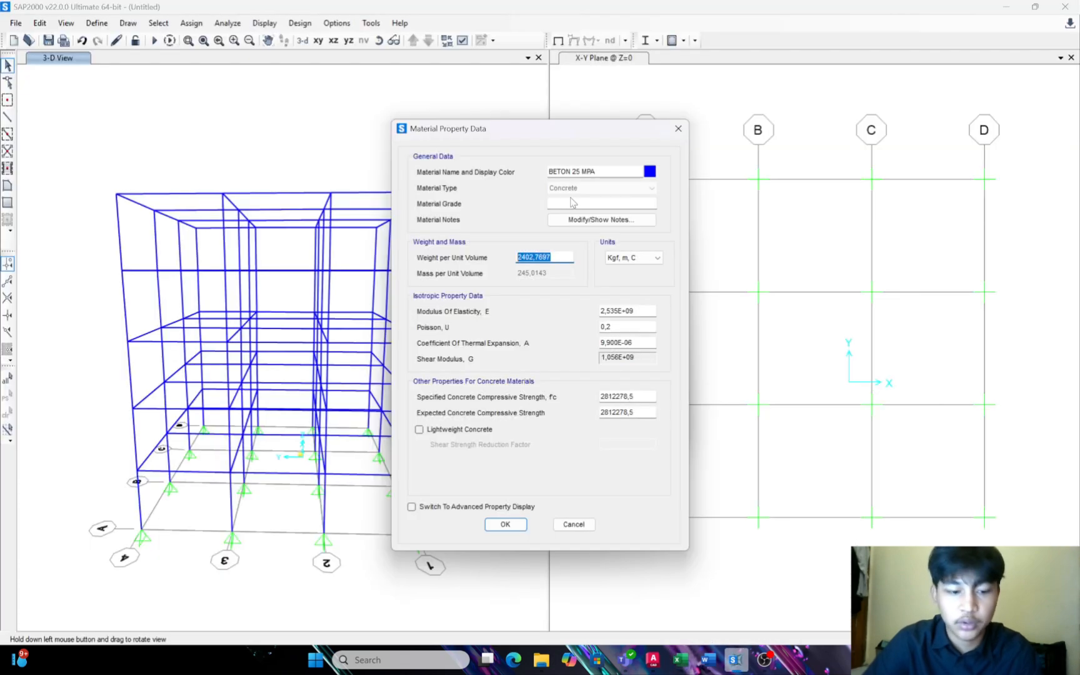
type("2400")
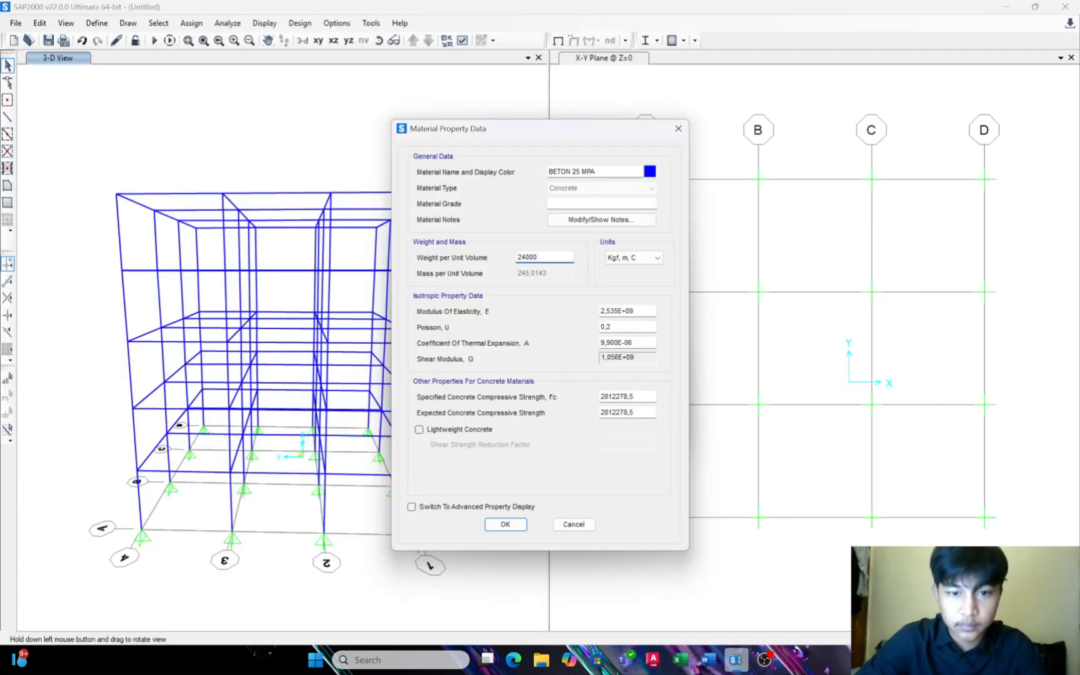
Switch the concrete's units to N, mm, C and set its modulus of elasticity to 4700*5, following the formula in the Excel workbook
left_click(657, 257)
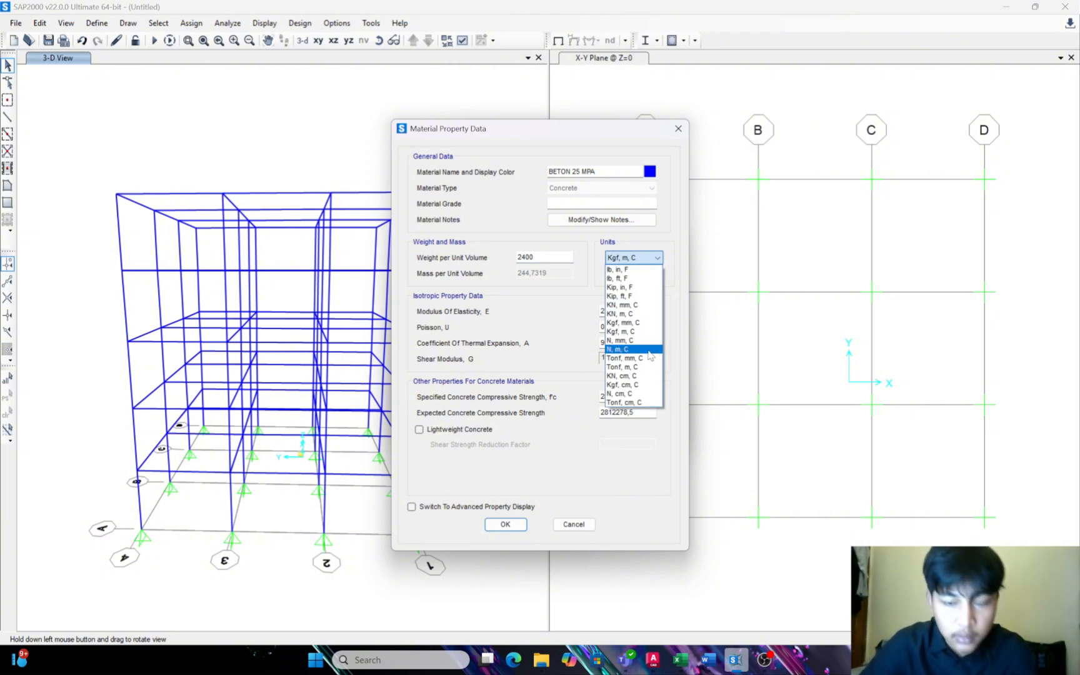
left_click(632, 340)
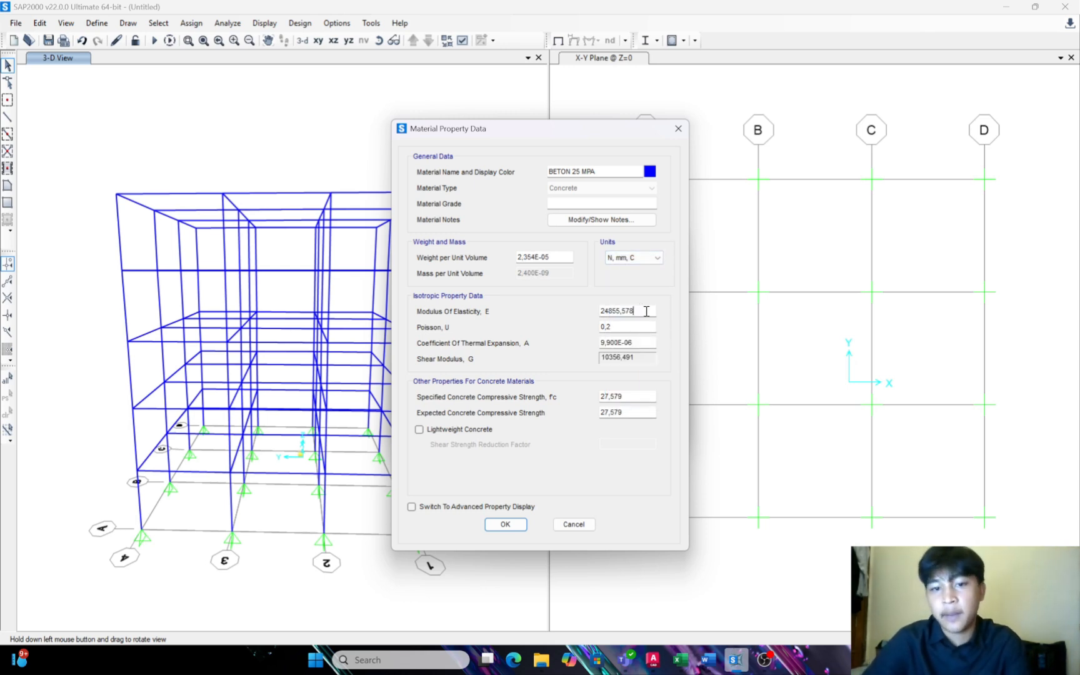
left_click_drag(646, 311, 586, 309)
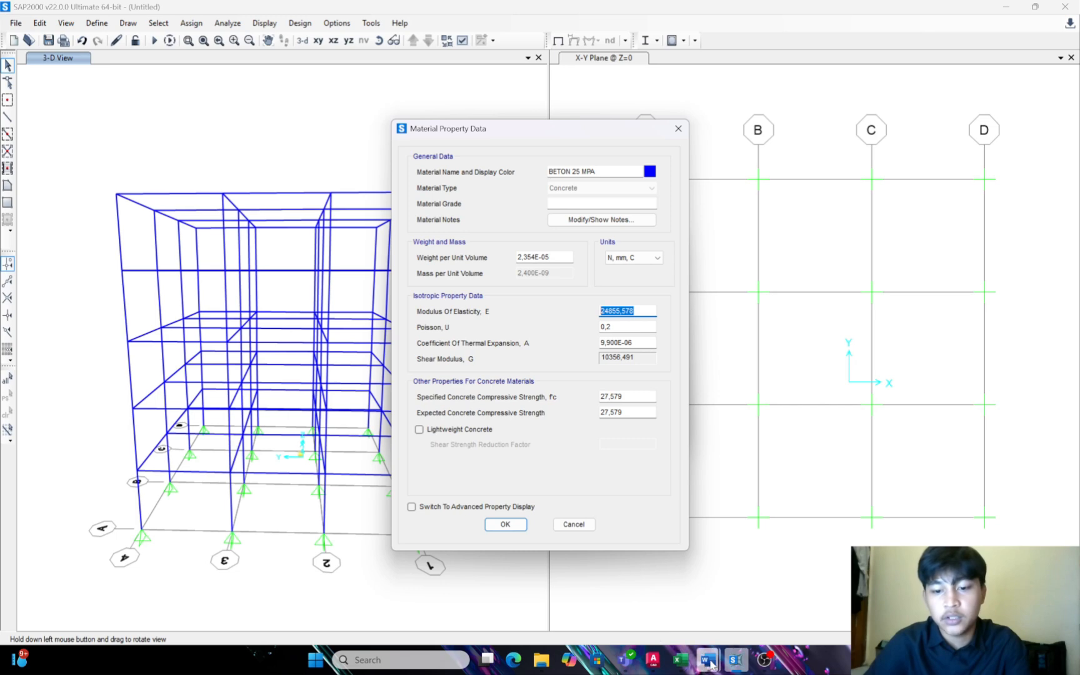
left_click(680, 659)
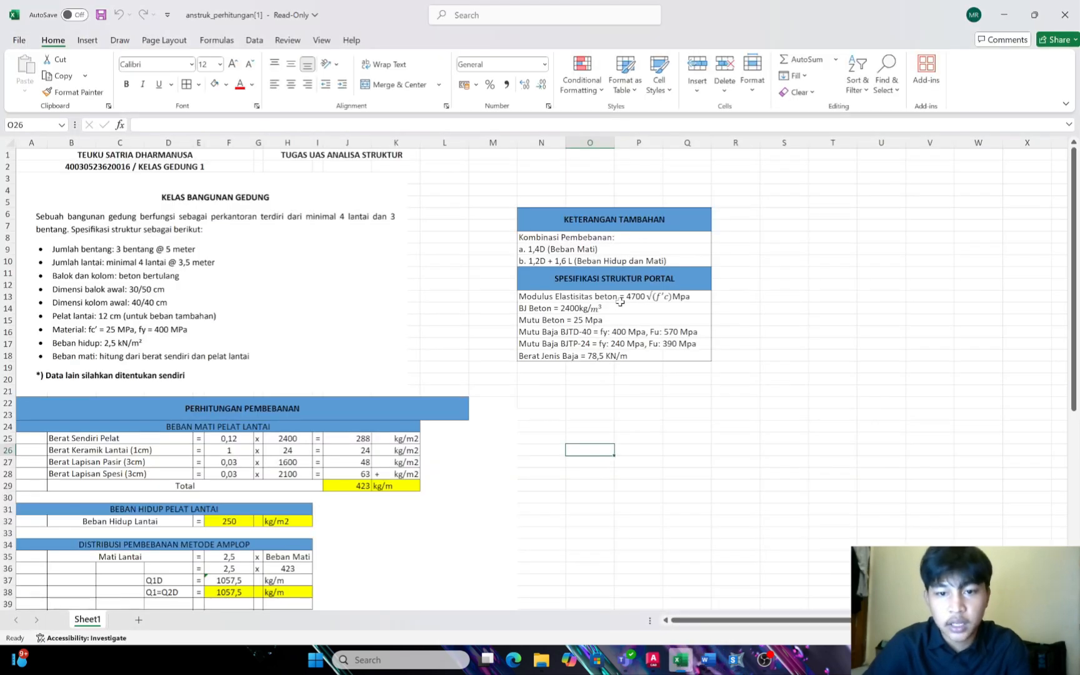
left_click(731, 662)
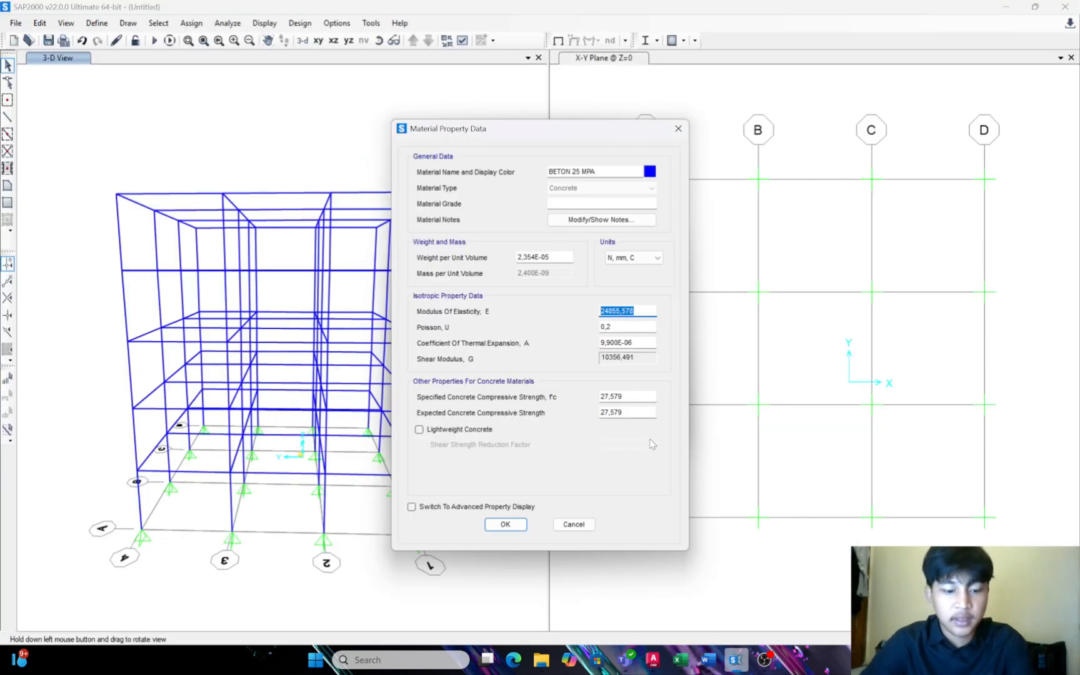
type("4700")
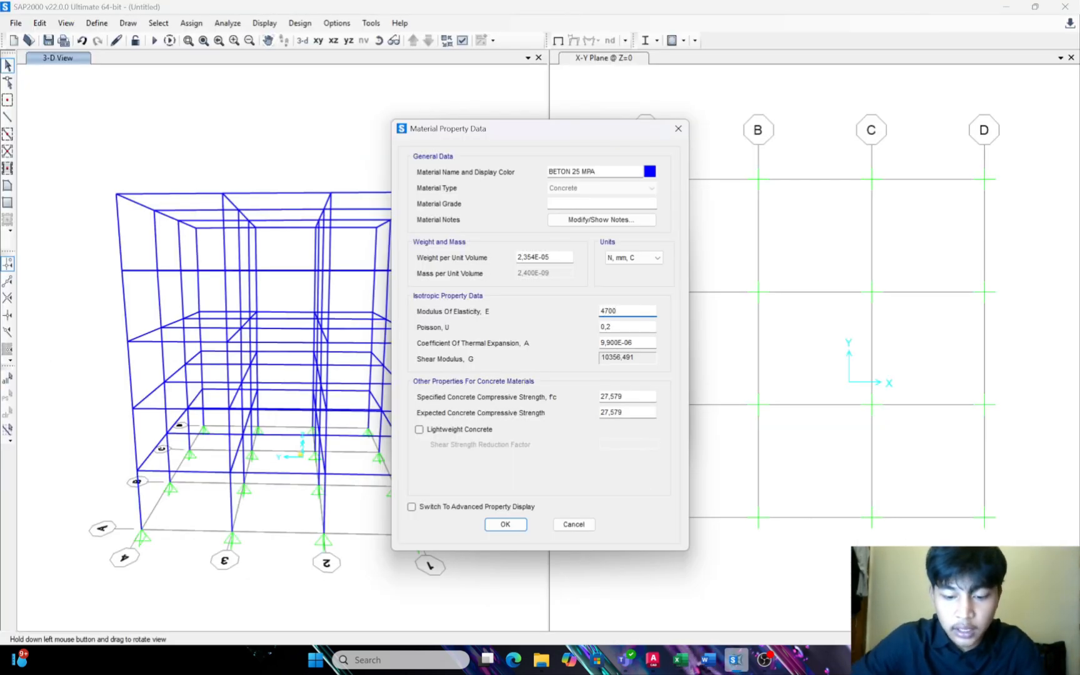
type("*")
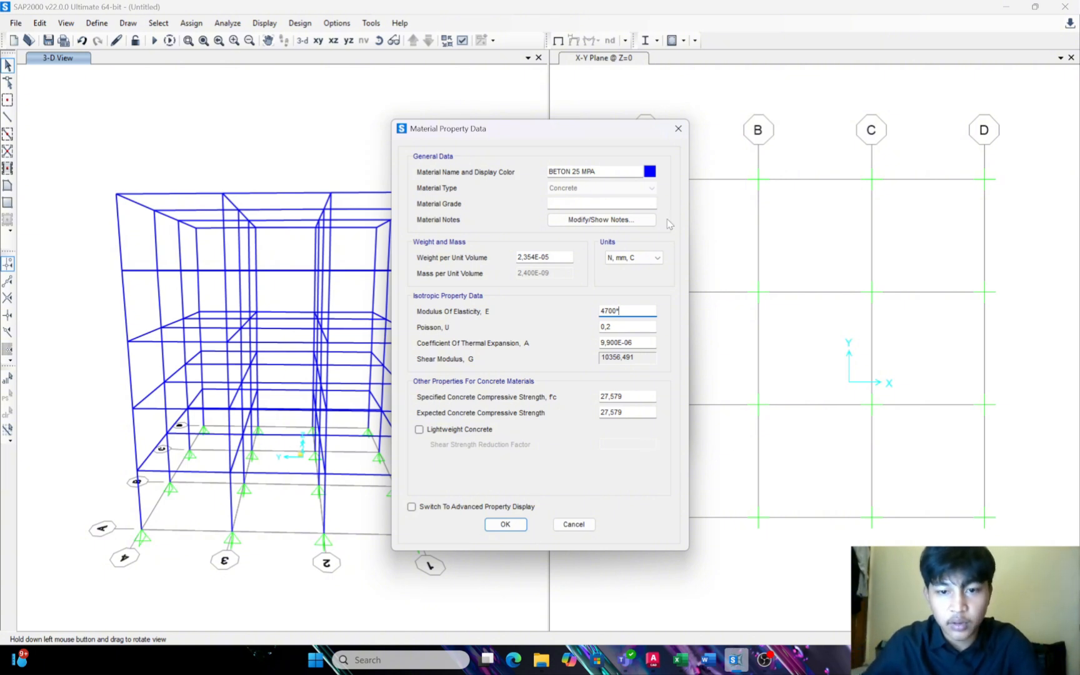
type("5")
key("Tab")
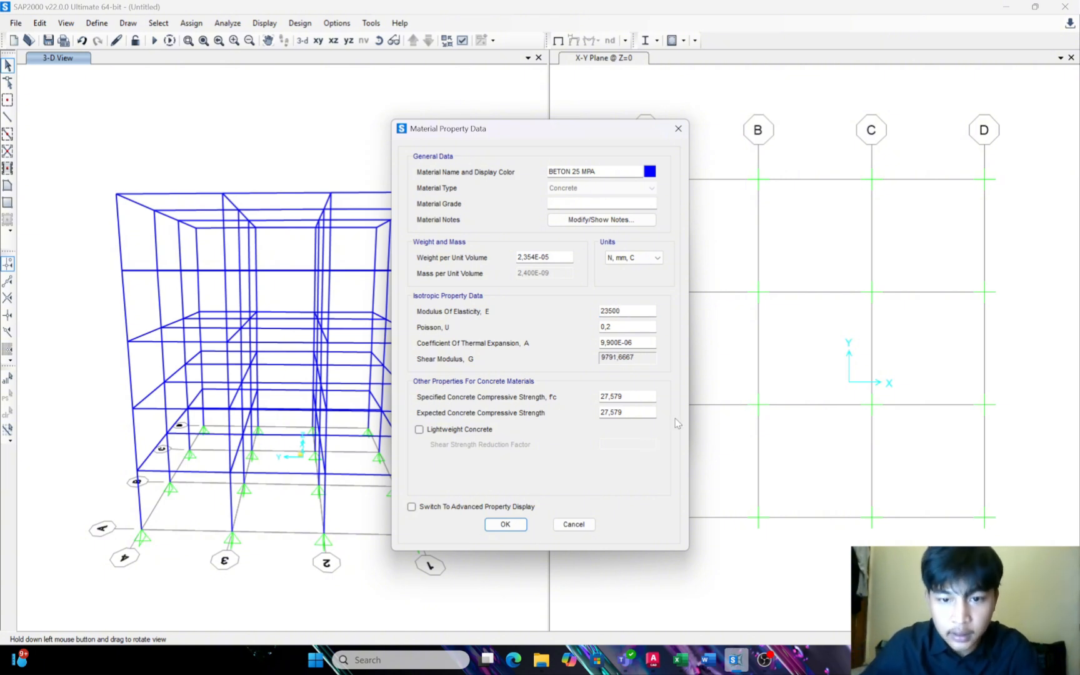
Set the specified and expected concrete compressive strengths to 25 and accept the concrete material
left_click_drag(646, 393, 597, 414)
type("25")
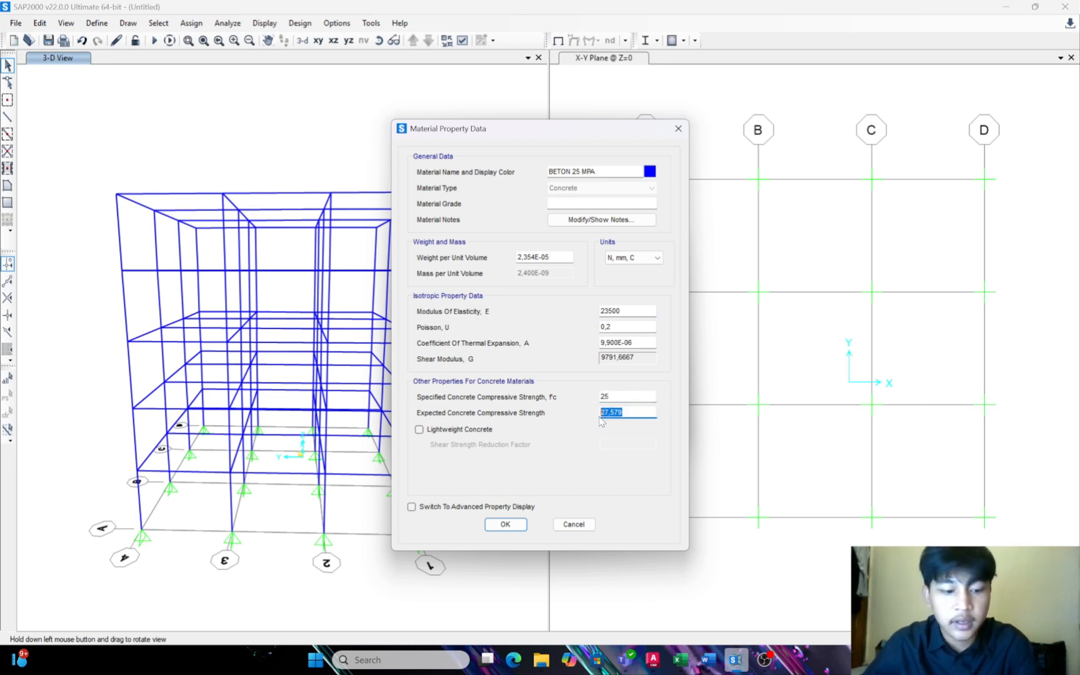
type("25")
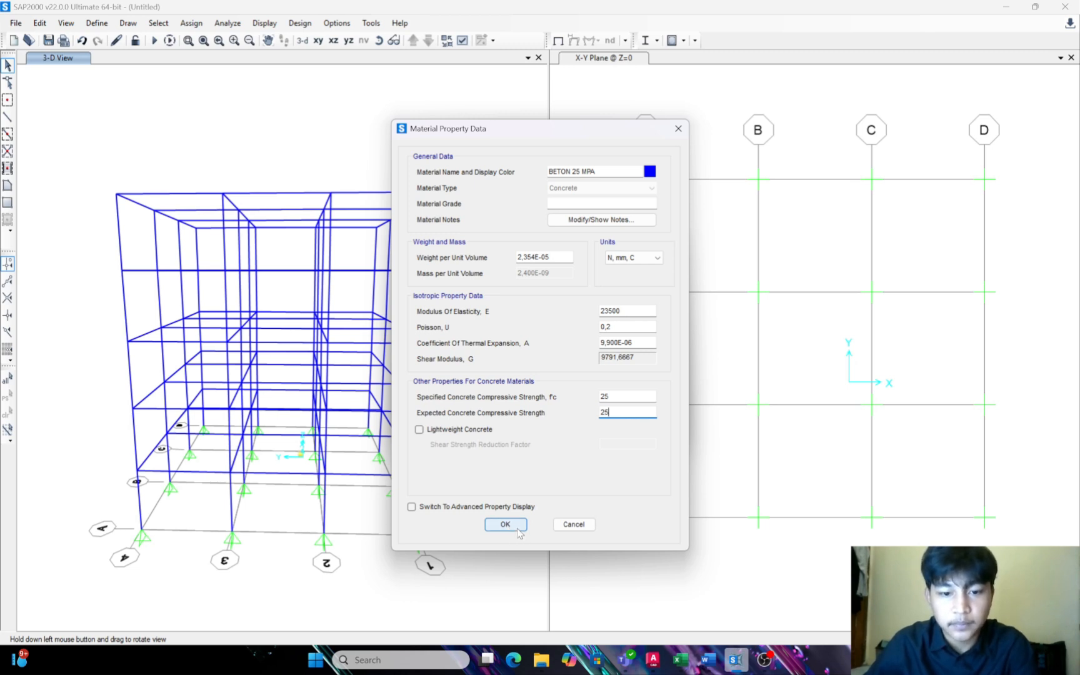
left_click(518, 531)
Add another new material with region User and material type Rebar
left_click(617, 292)
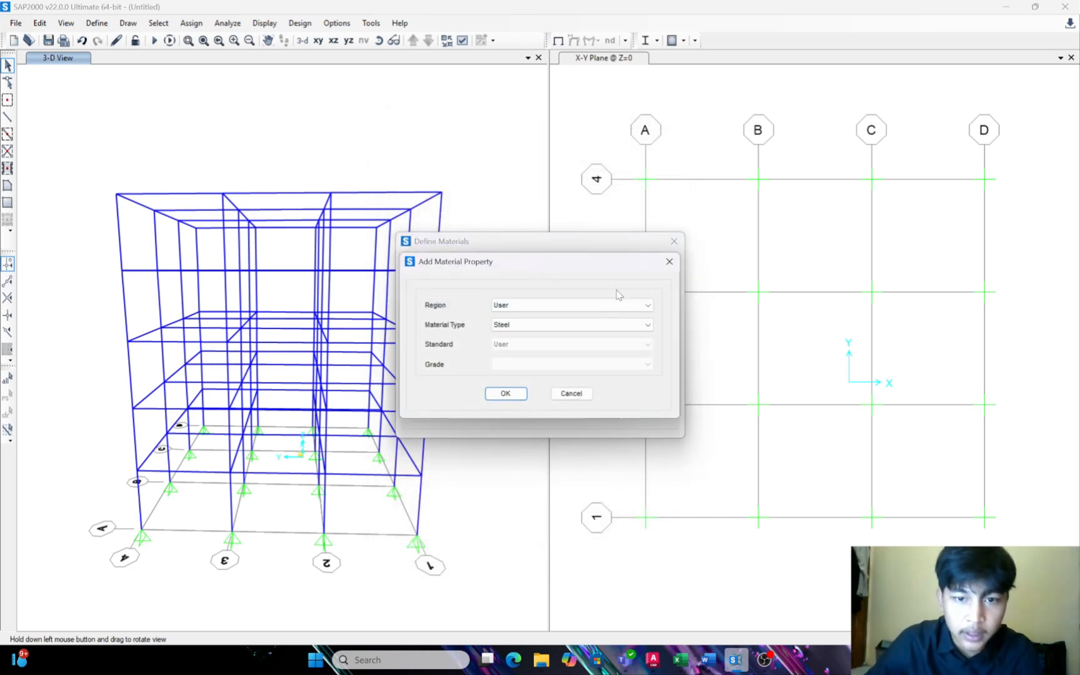
left_click(644, 306)
left_click(586, 307)
left_click(581, 325)
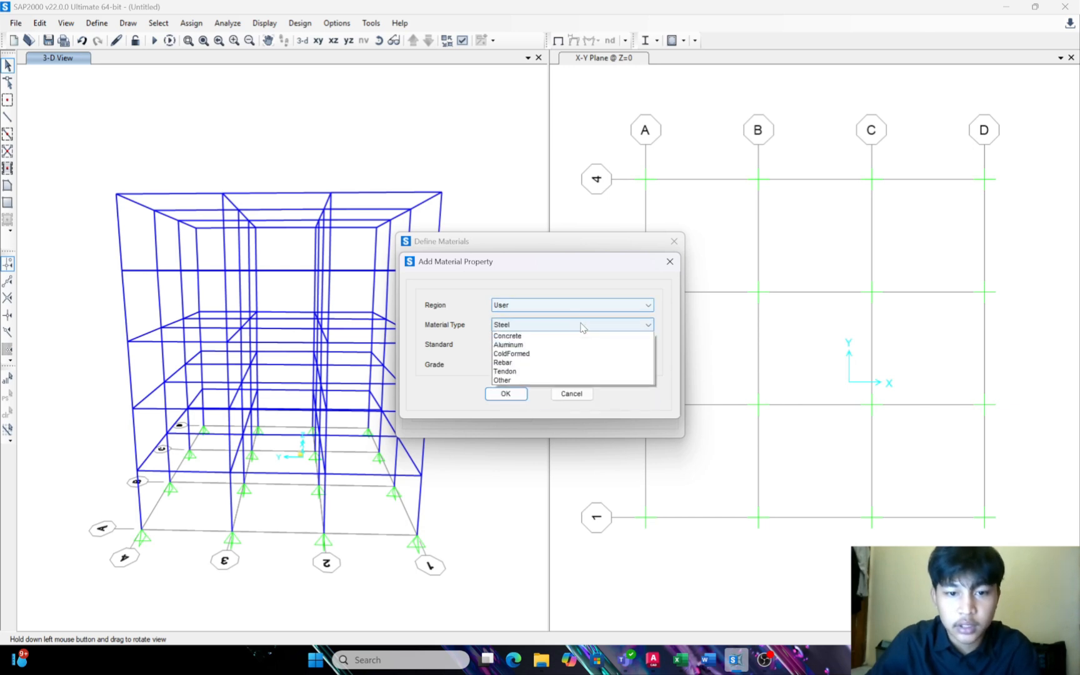
left_click(560, 373)
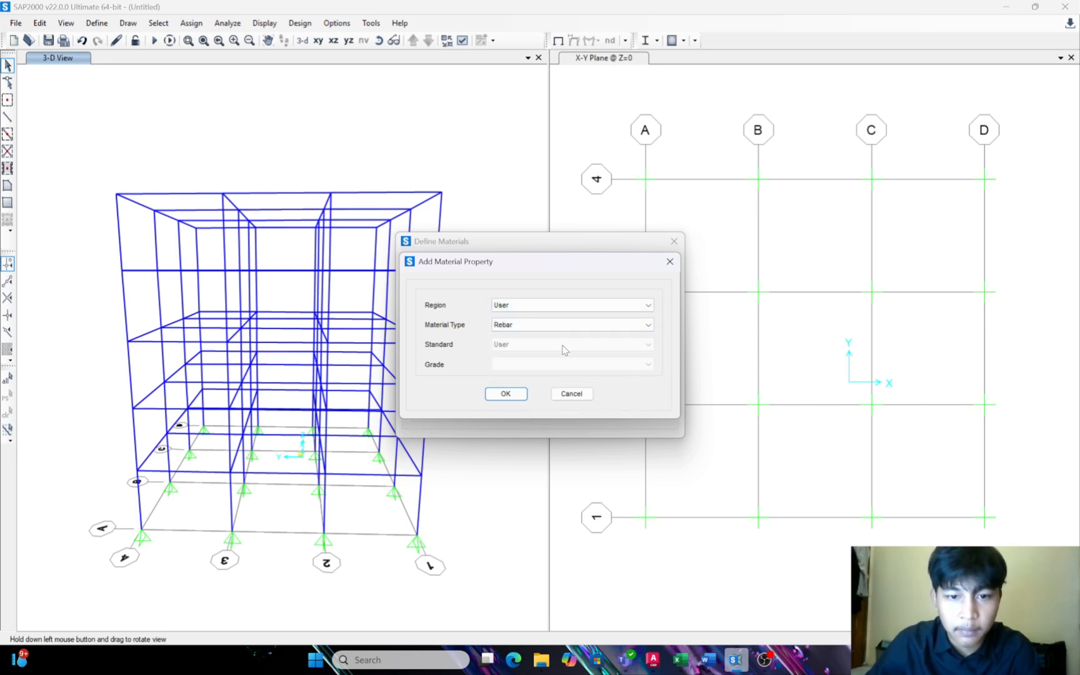
left_click(505, 394)
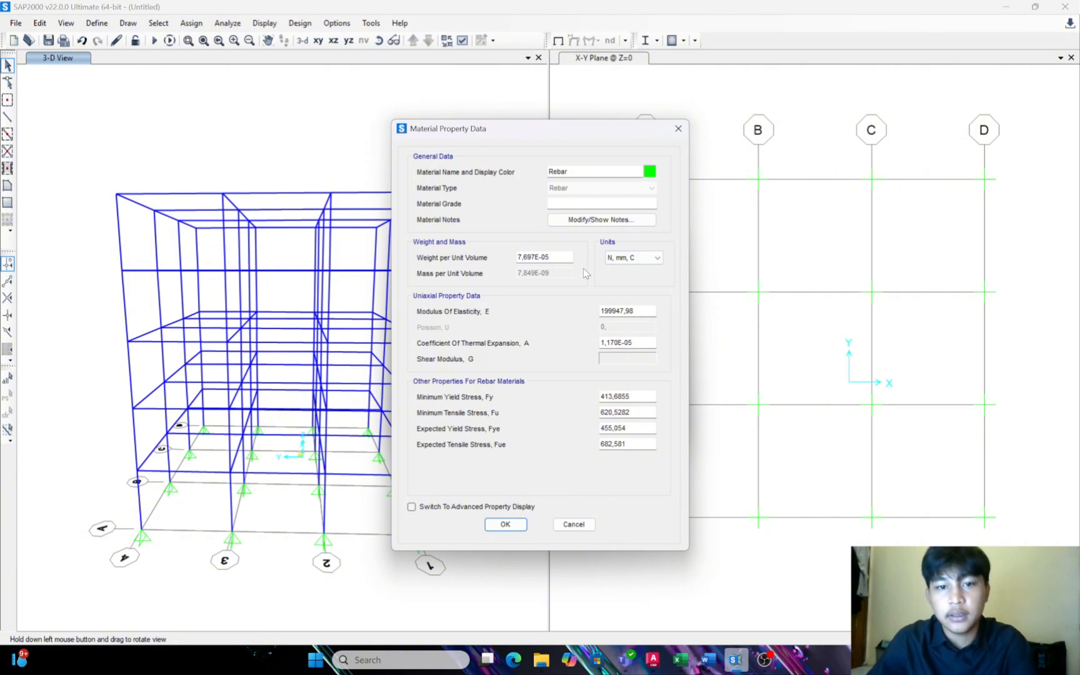
Switch the rebar's units to KN, m, C and set its weight per unit volume to 78,5, taken from the Excel workbook
left_click_drag(570, 257, 508, 265)
left_click(644, 256)
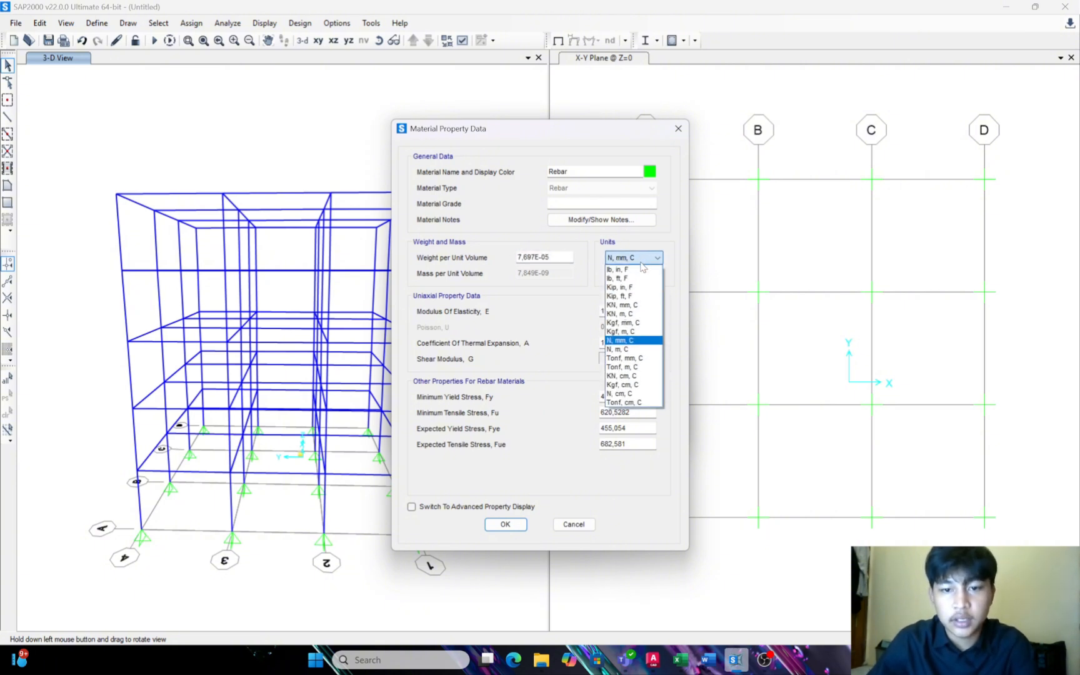
left_click(638, 313)
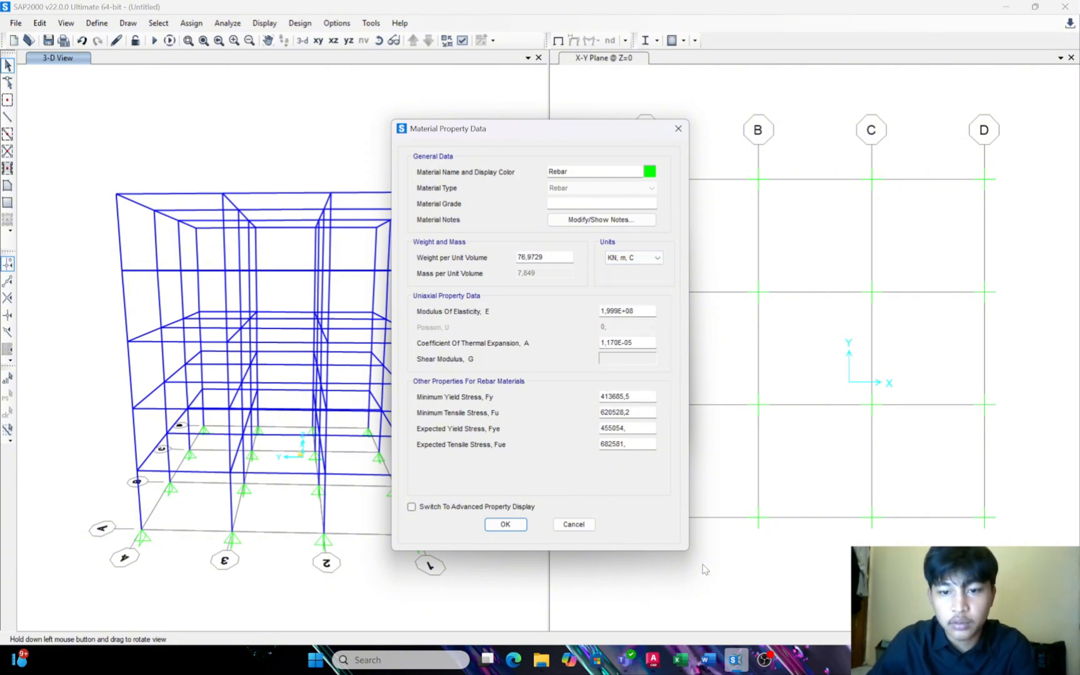
mouse_move(708, 664)
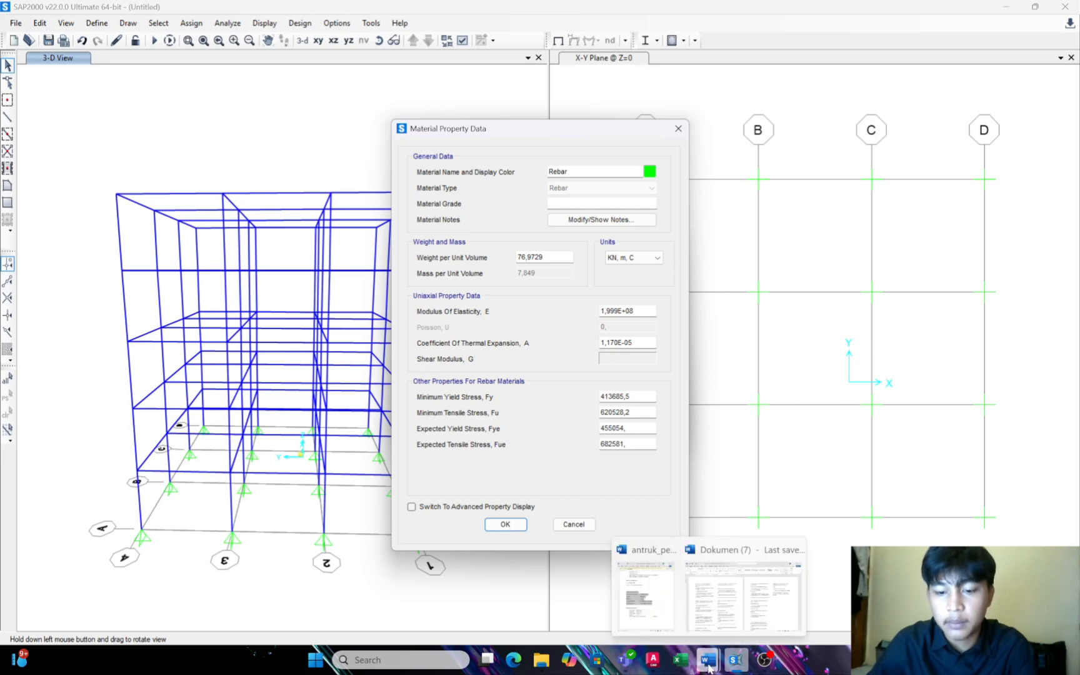
left_click(680, 660)
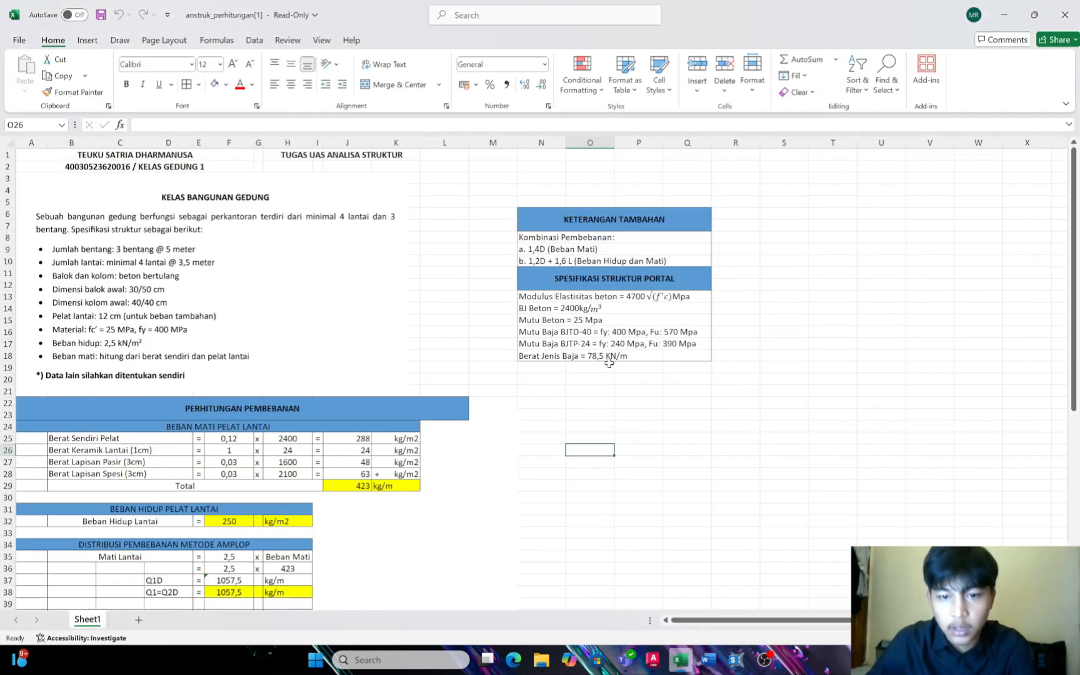
left_click(737, 667)
left_click(728, 663)
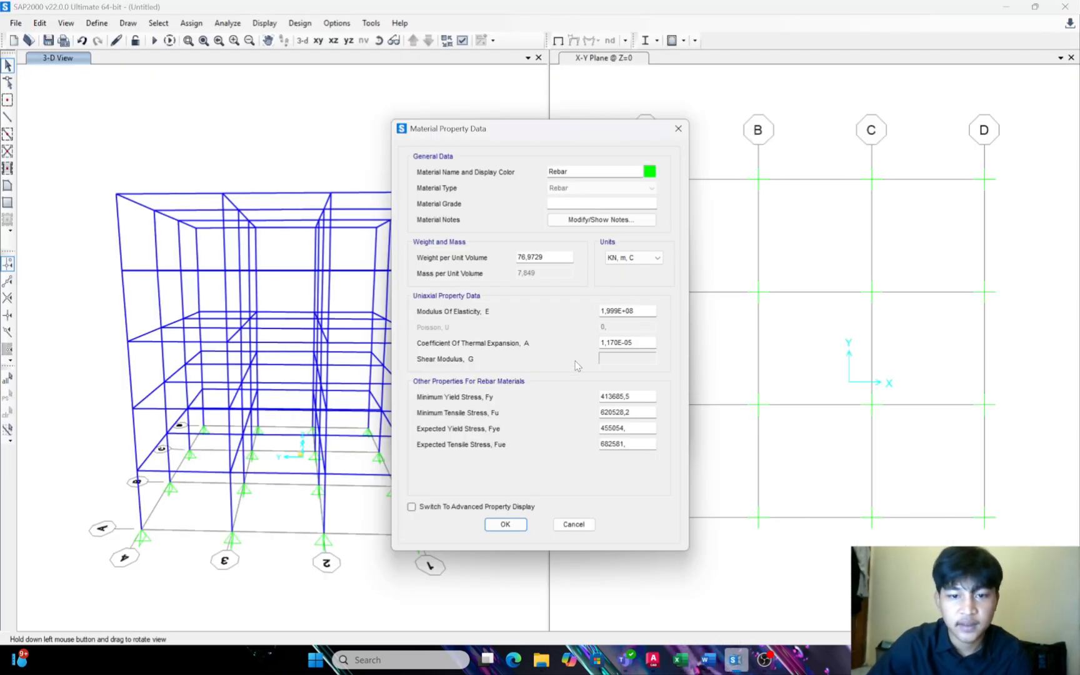
left_click_drag(542, 258, 514, 259)
type("78,5")
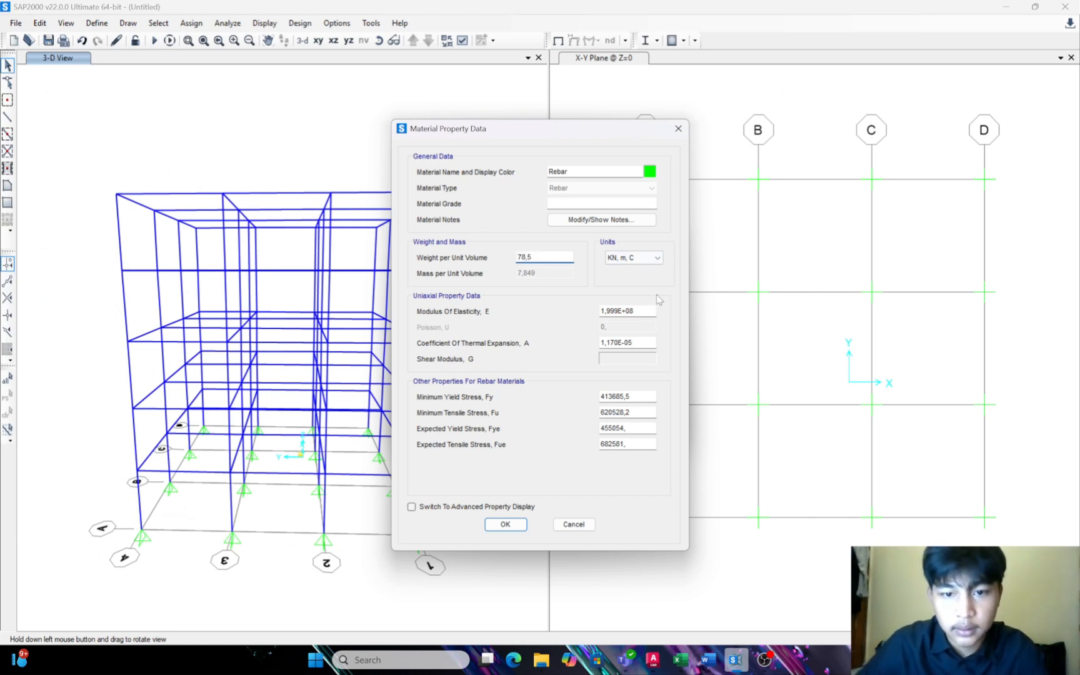
Switch the rebar's units to N, mm, C and set its modulus of elasticity to 200000
left_click(628, 262)
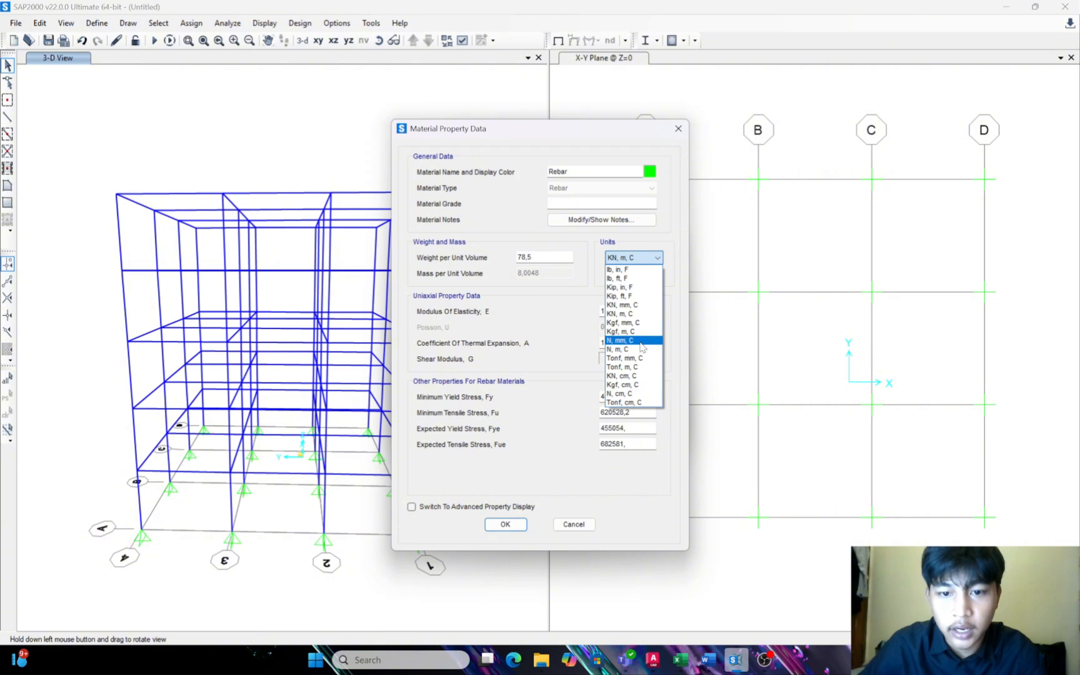
left_click(641, 329)
left_click_drag(650, 311, 593, 311)
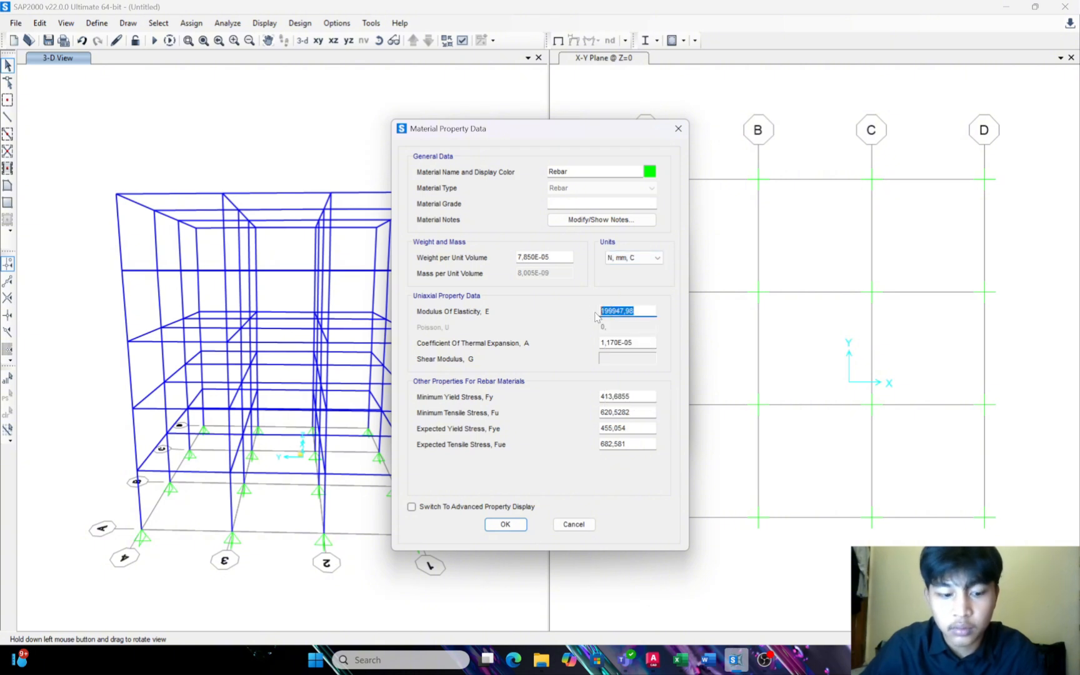
type("200000")
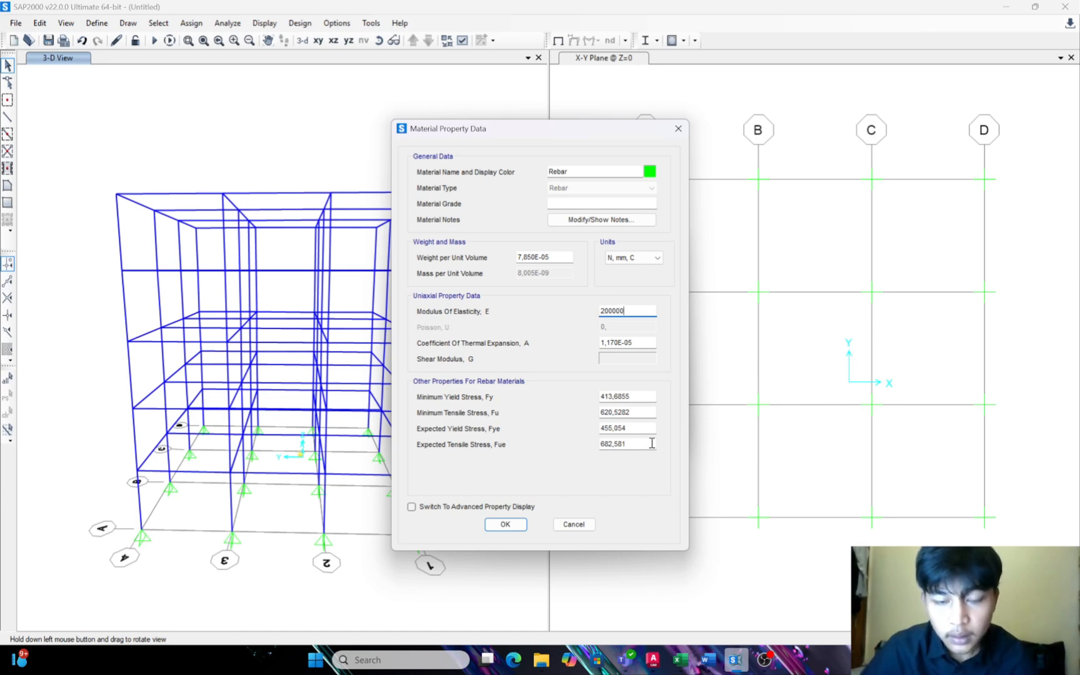
Check the rebar grades and their yield and tensile strengths in the Excel workbook, and return to SAP2000
left_click(680, 660)
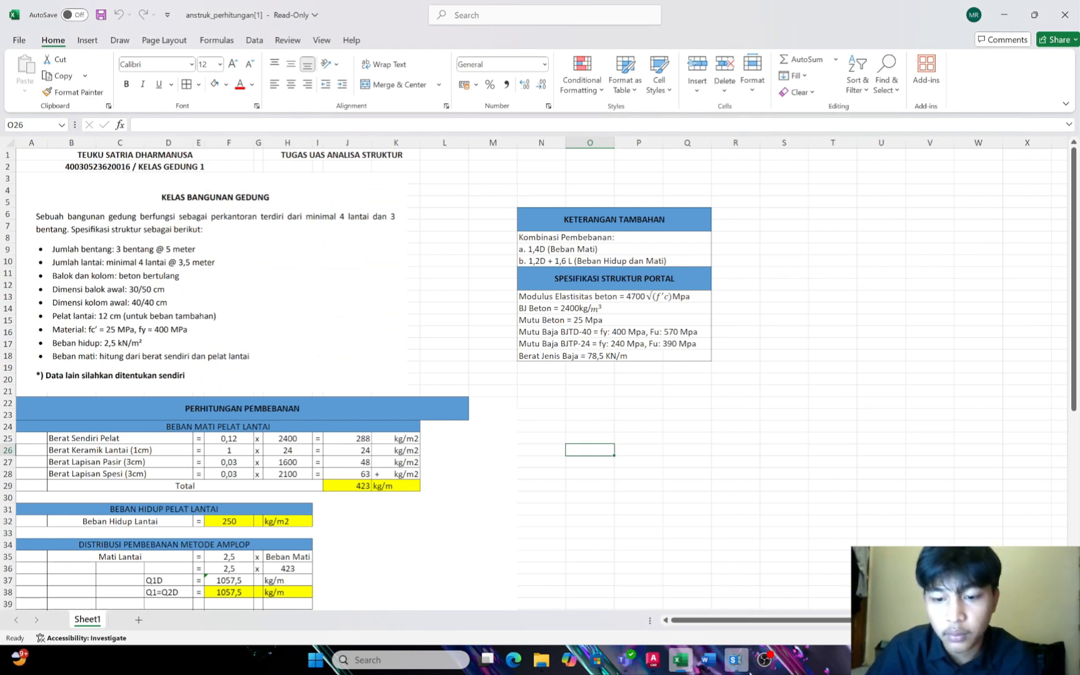
mouse_move(776, 663)
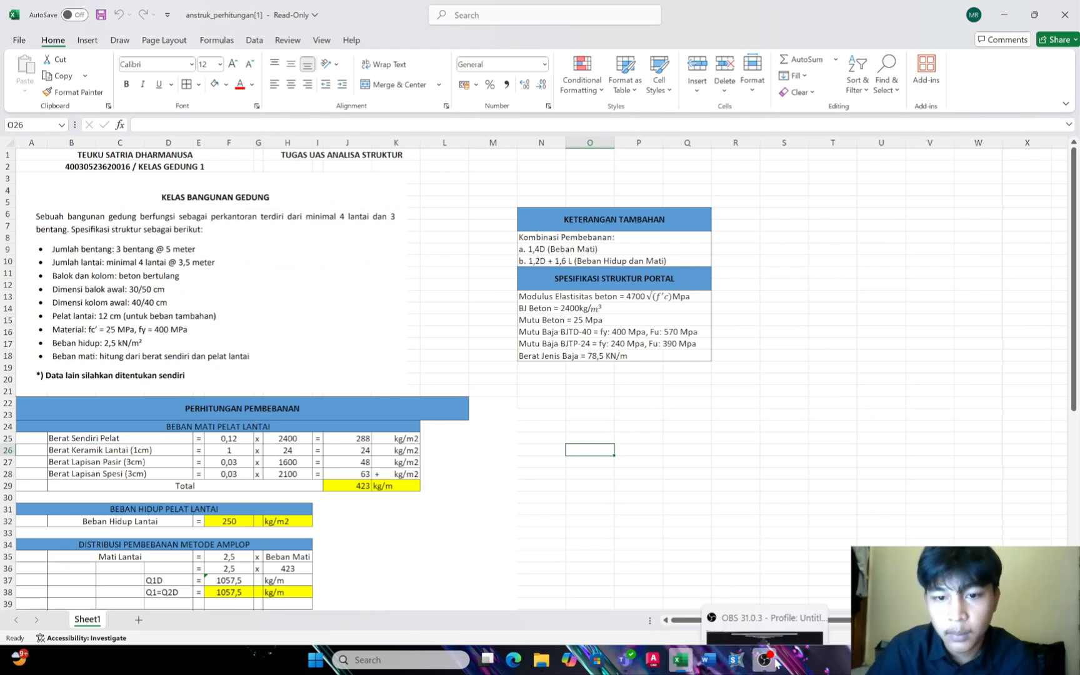
left_click(732, 662)
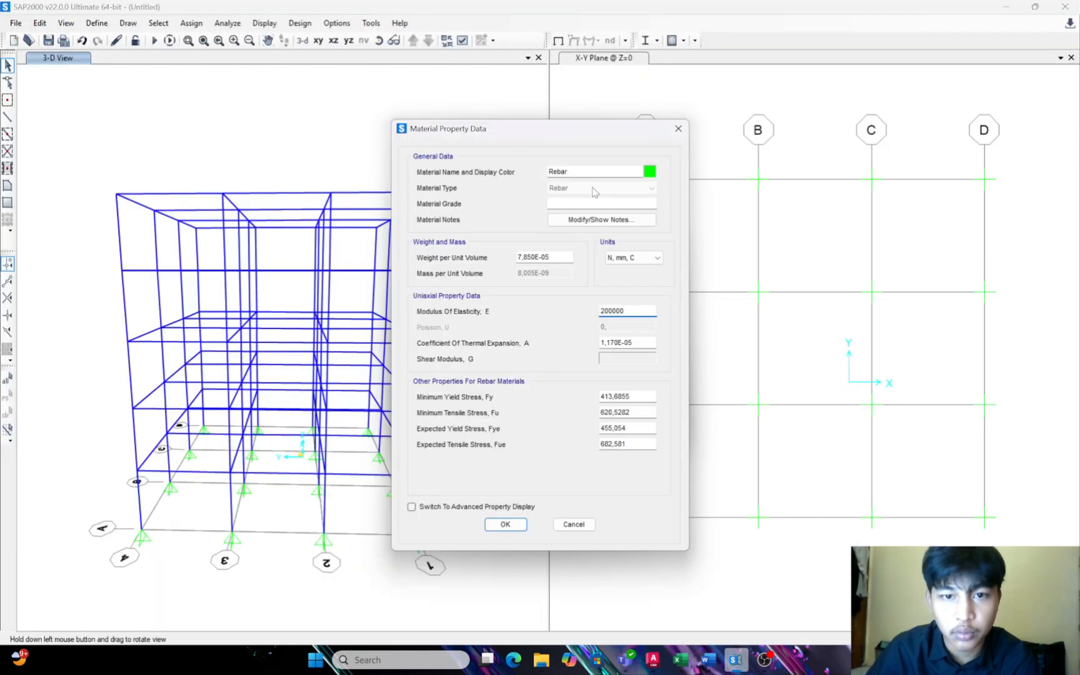
Name the rebar material BJTD 40 and set its minimum yield stress to 400 and minimum tensile stress to 570
type("B")
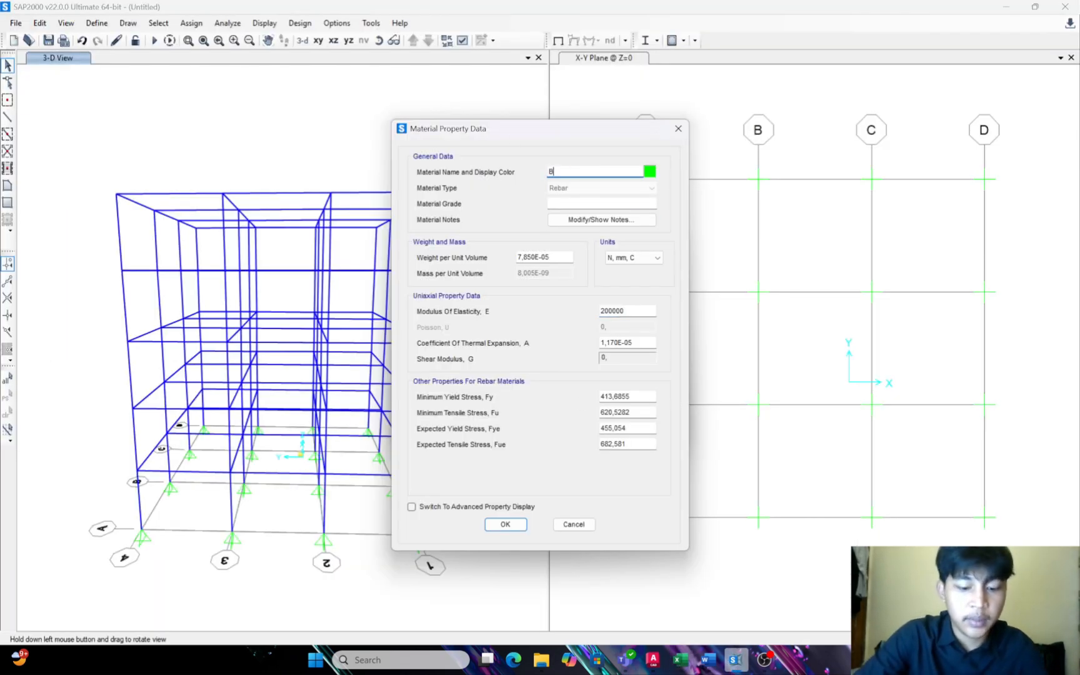
type("JTD 40")
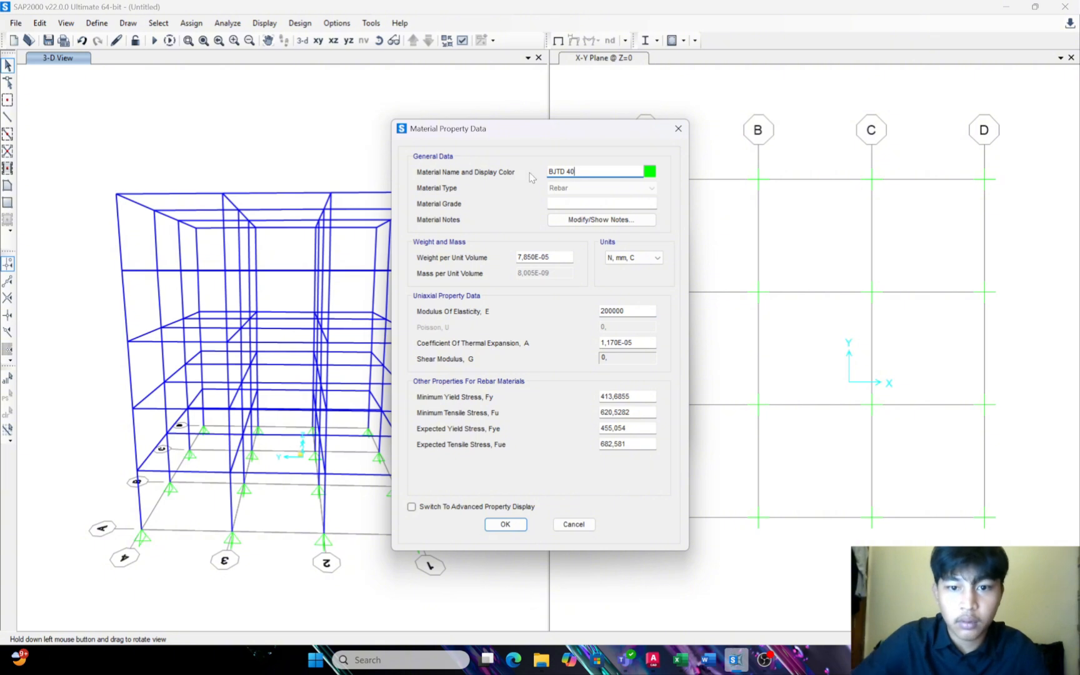
double_click(641, 397)
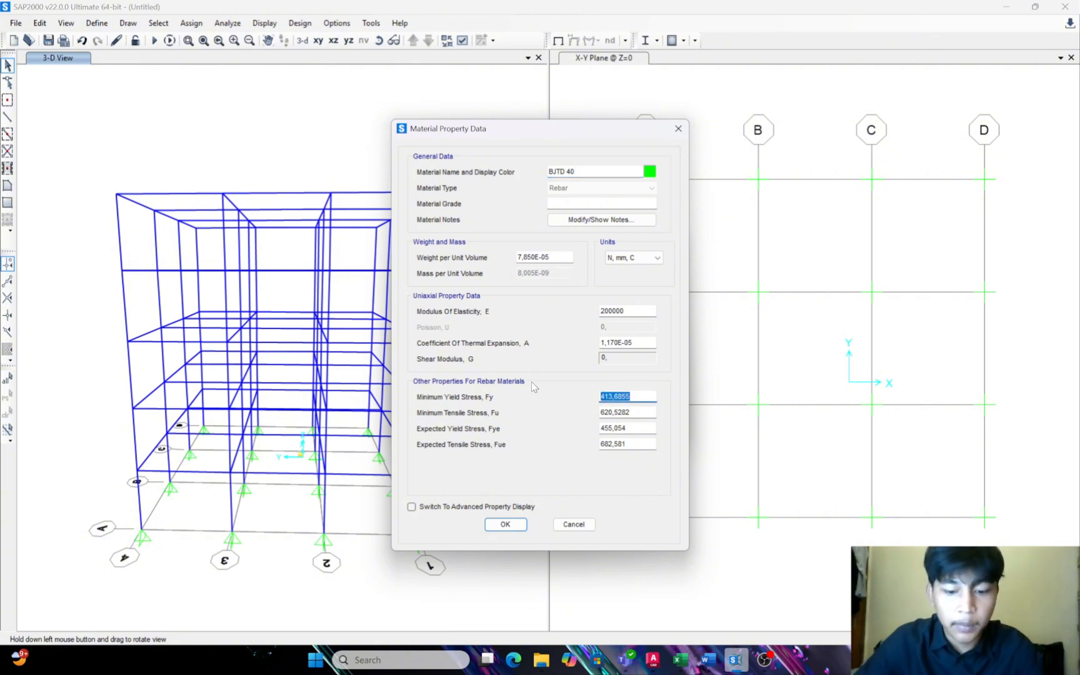
type("400")
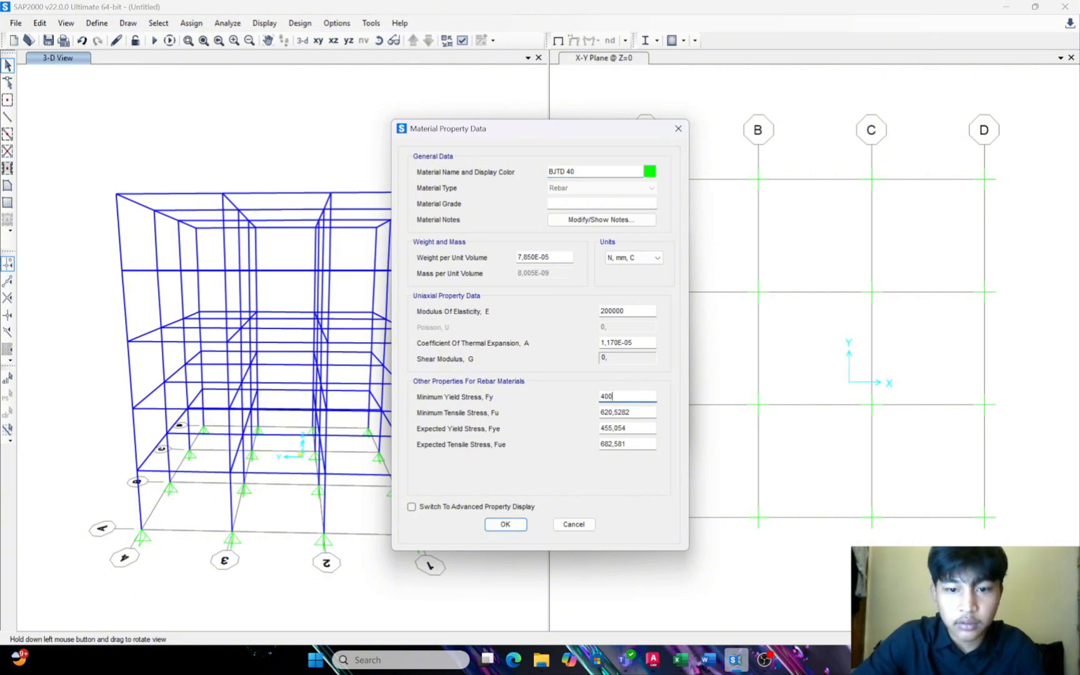
double_click(644, 412)
type("570")
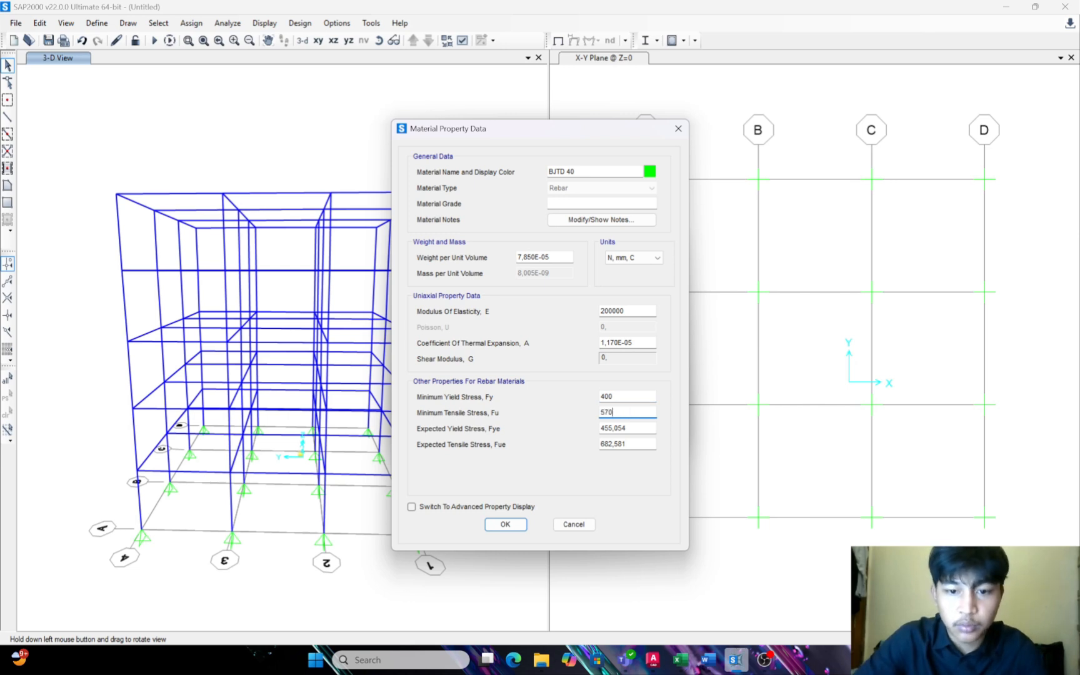
Set BJTD 40's expected yield stress to 400 and expected tensile stress to 570, save the material and review its data
double_click(636, 428)
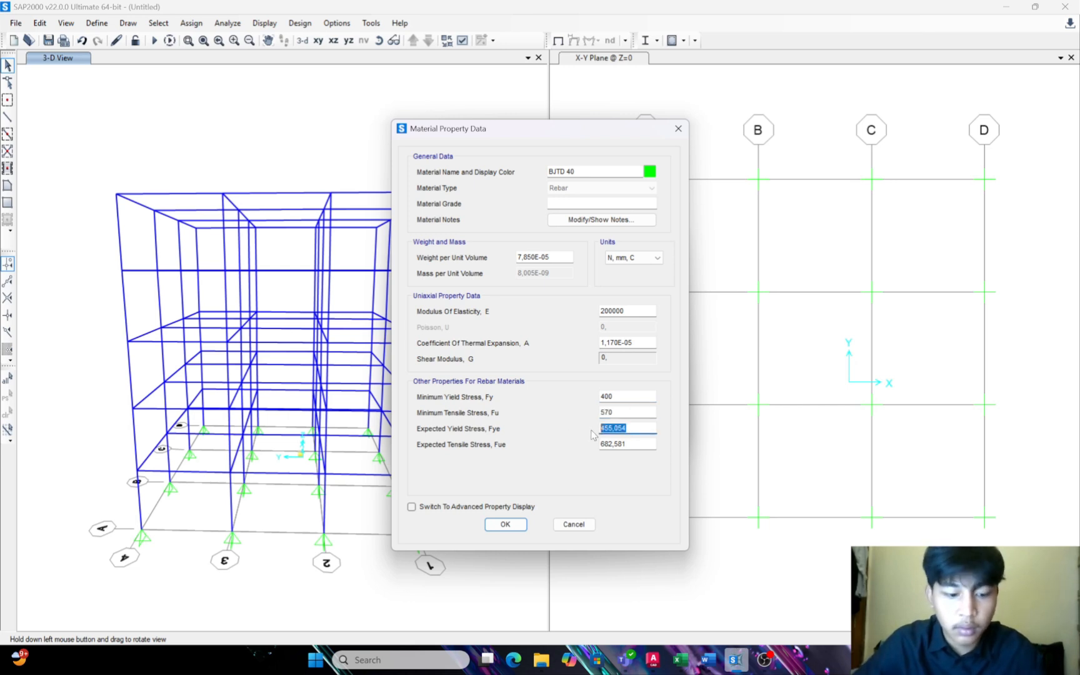
type("400")
double_click(640, 444)
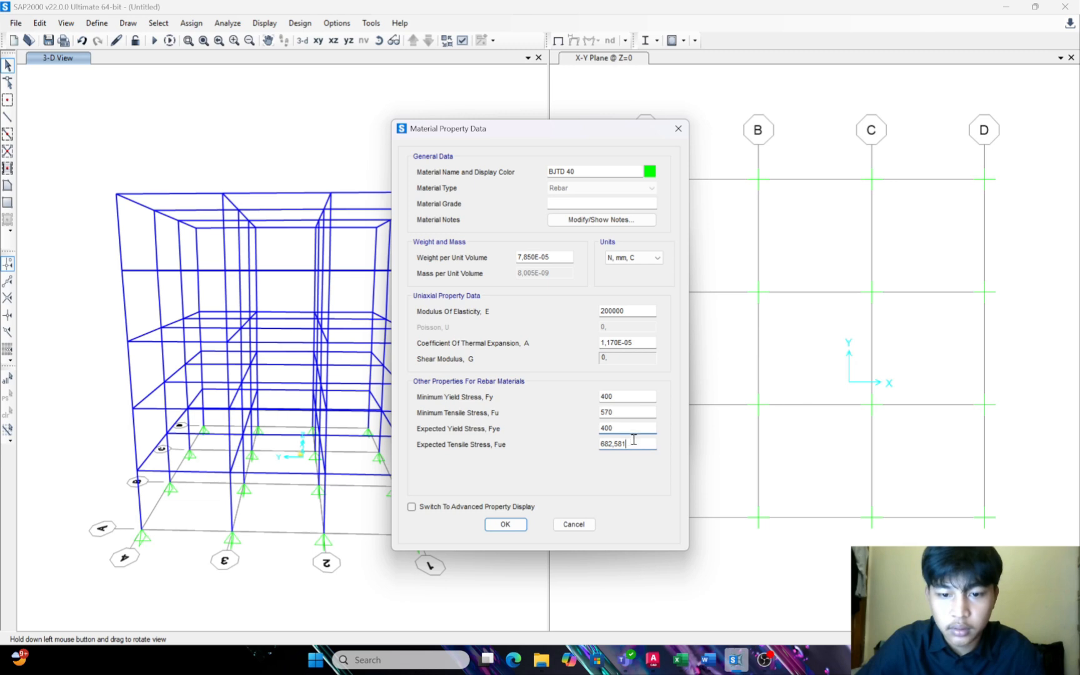
type("57")
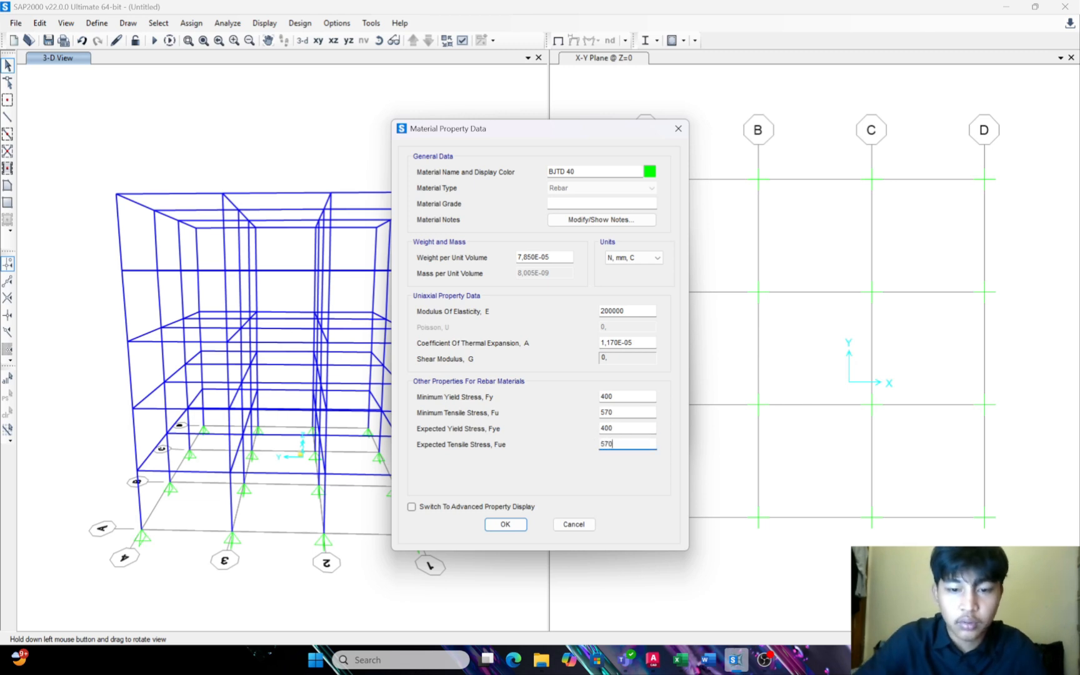
type("0")
left_click(505, 523)
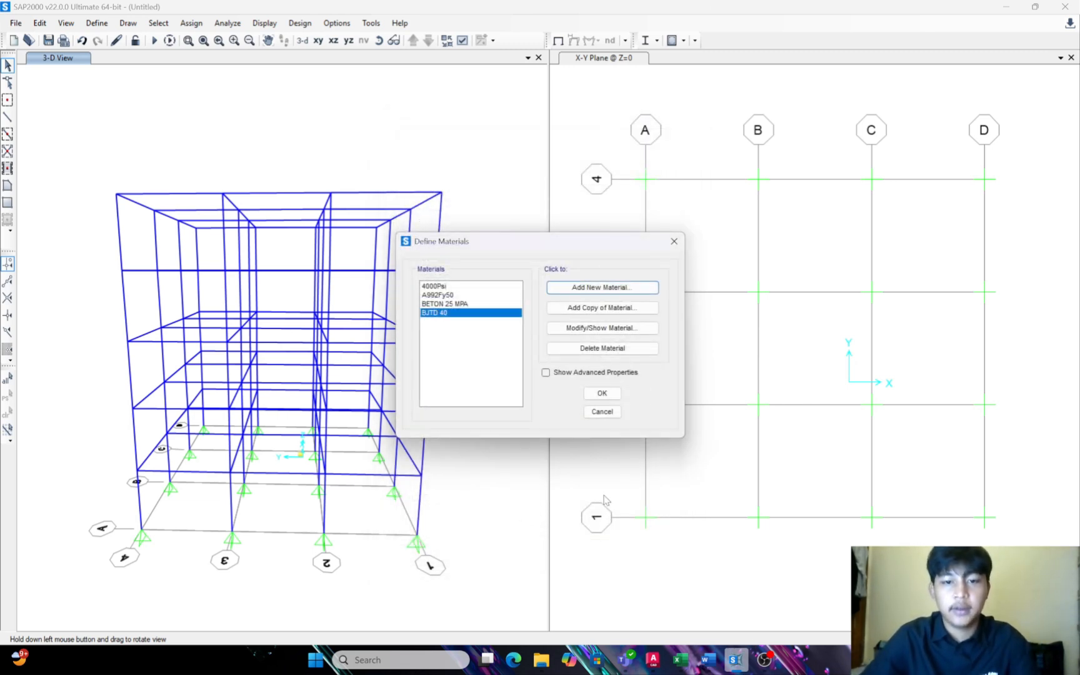
left_click(581, 328)
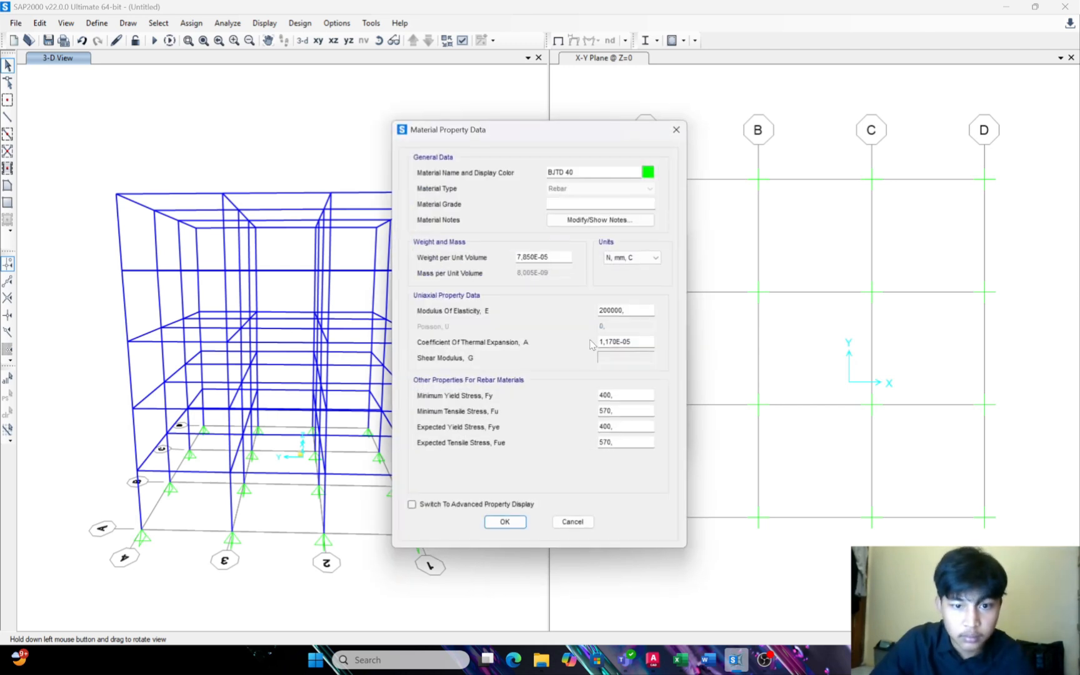
left_click(516, 522)
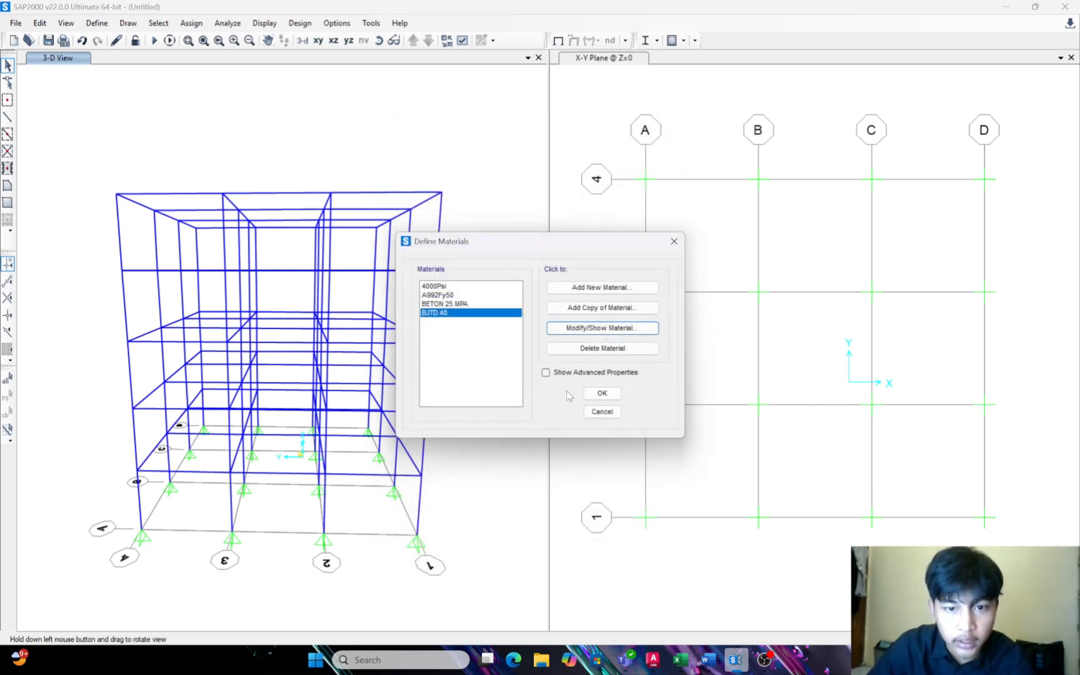
Add a copy of the BJTD 40 material and name it BJTP 24
left_click(601, 307)
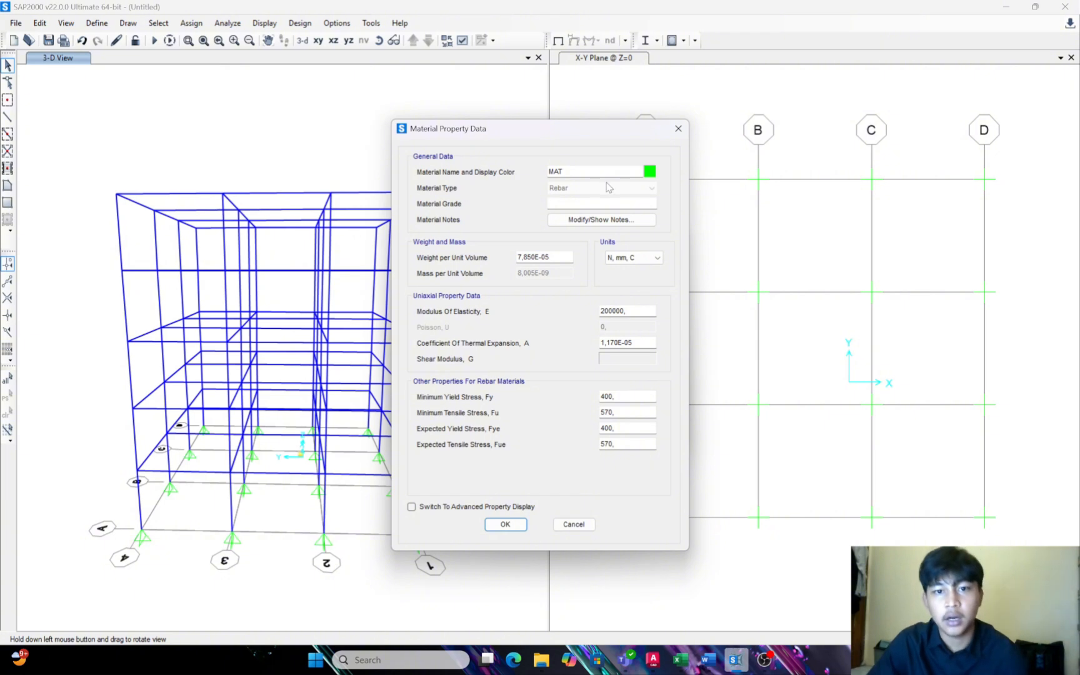
double_click(590, 170)
type("BJTP 24")
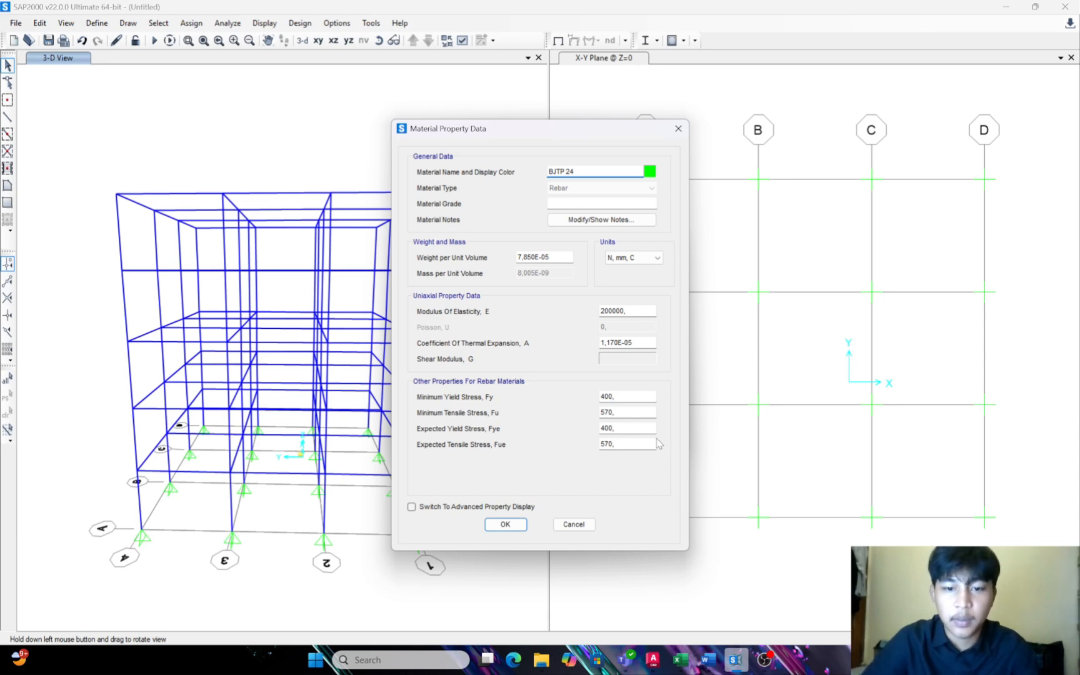
Check the BJTP-24 strengths in the Excel workbook, and in SAP2000 set its minimum yield stress to 240 and minimum tensile stress to 390
left_click(680, 660)
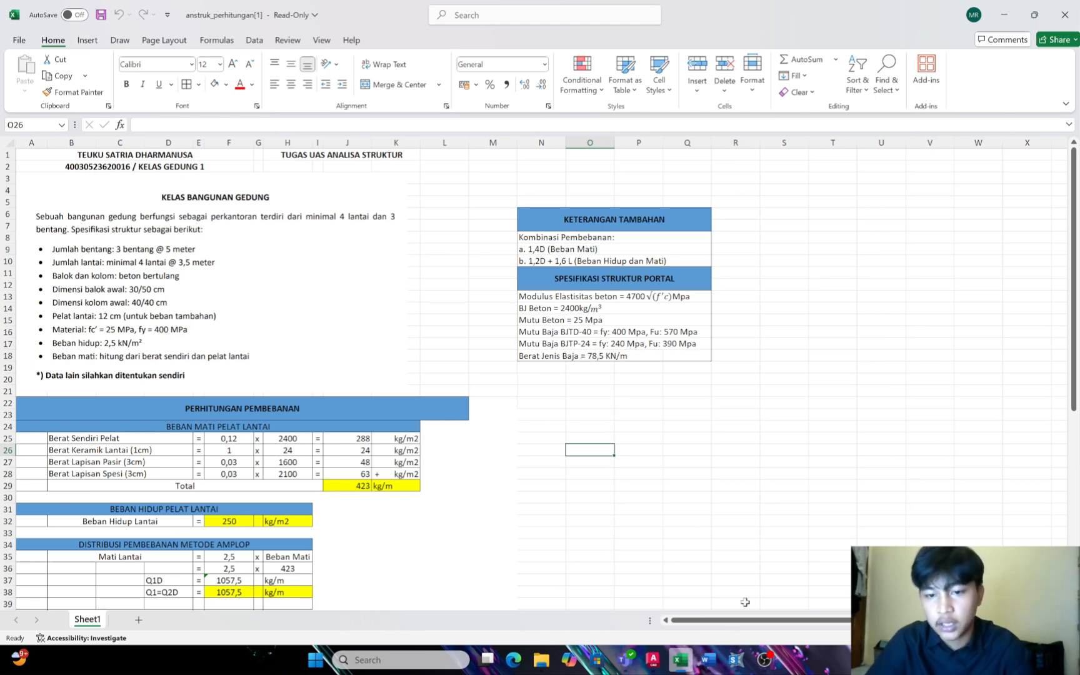
left_click(737, 666)
left_click_drag(623, 399, 600, 400)
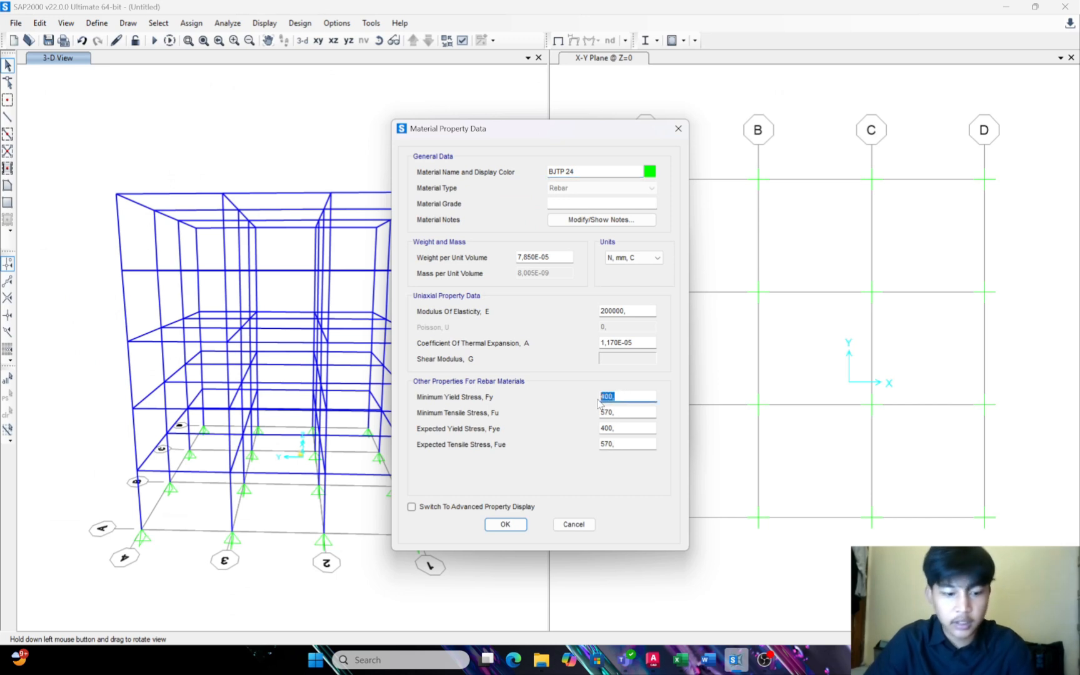
type("2")
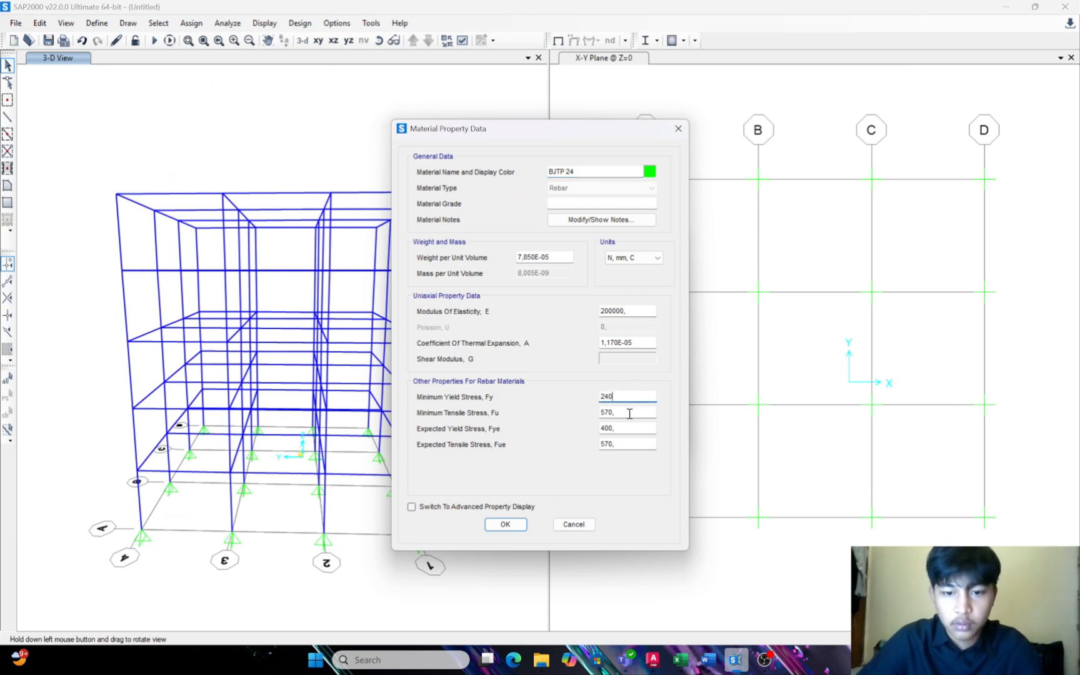
left_click_drag(629, 414, 567, 414)
type("390")
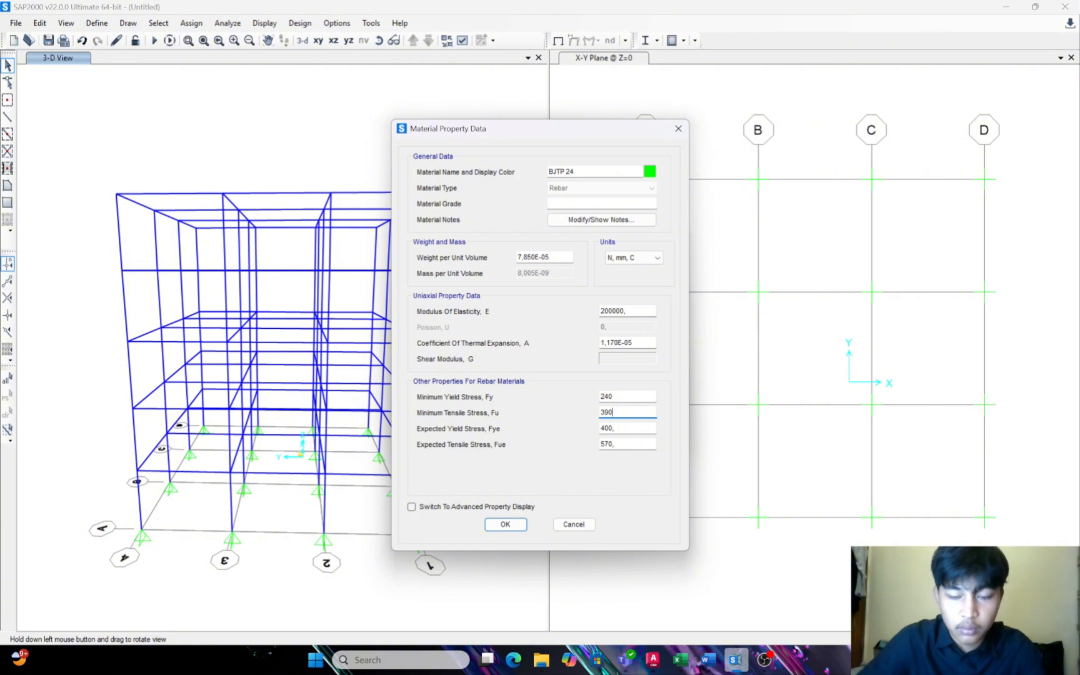
Set BJTP 24's expected yield stress to 240 and expected tensile stress to 390, and accept the material definitions
left_click_drag(631, 429, 587, 429)
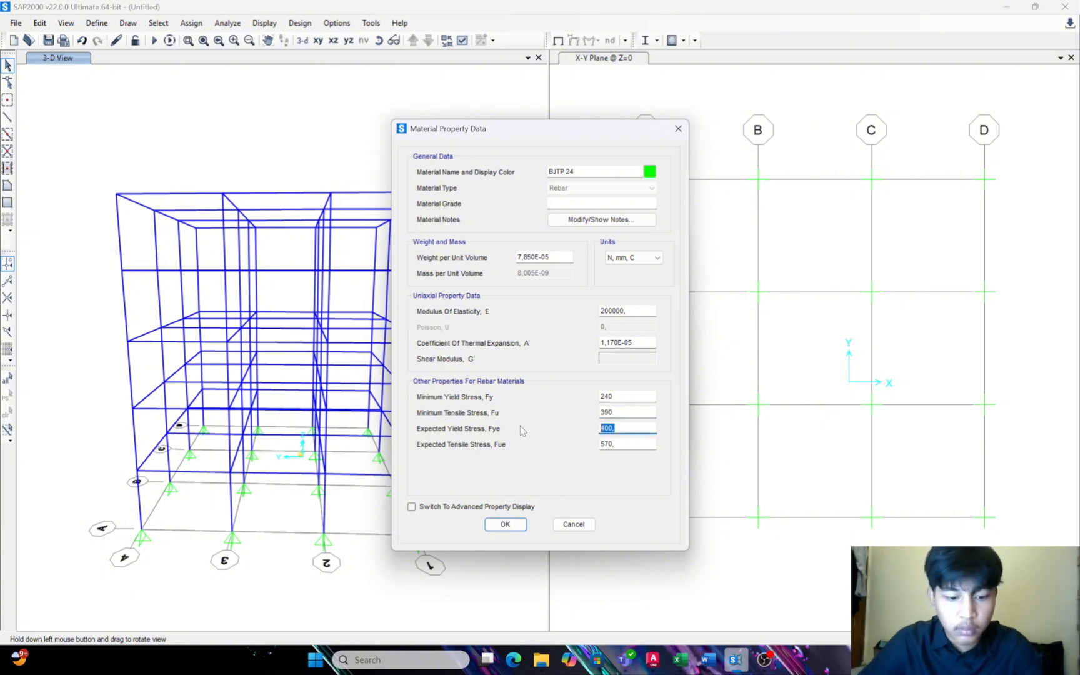
type("240")
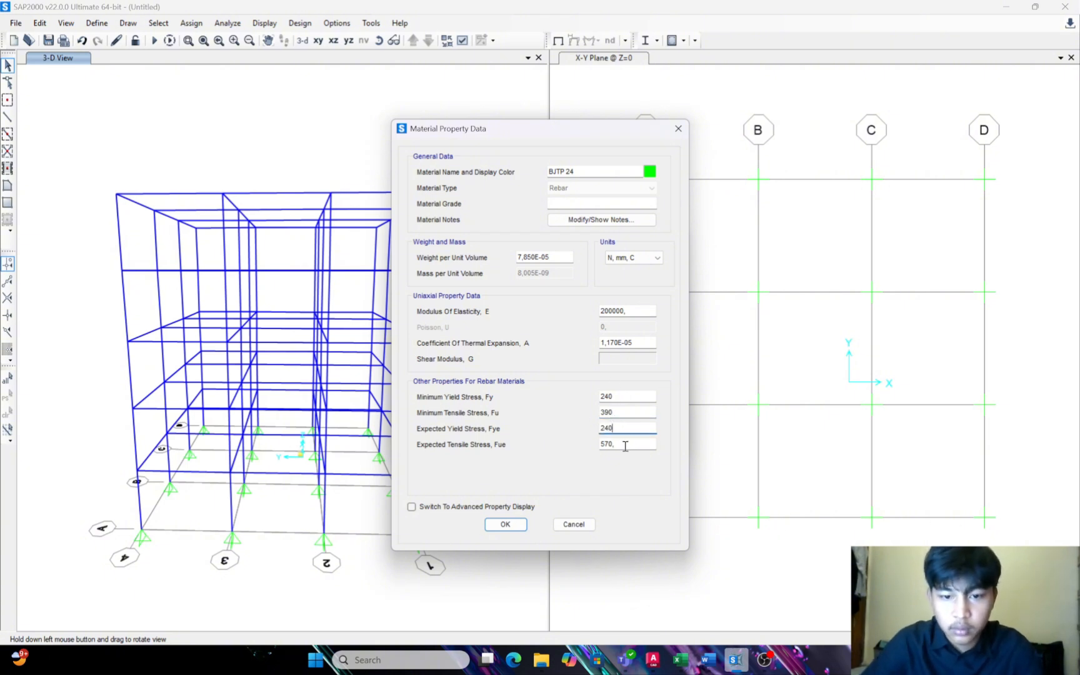
left_click_drag(625, 444, 588, 450)
type("390")
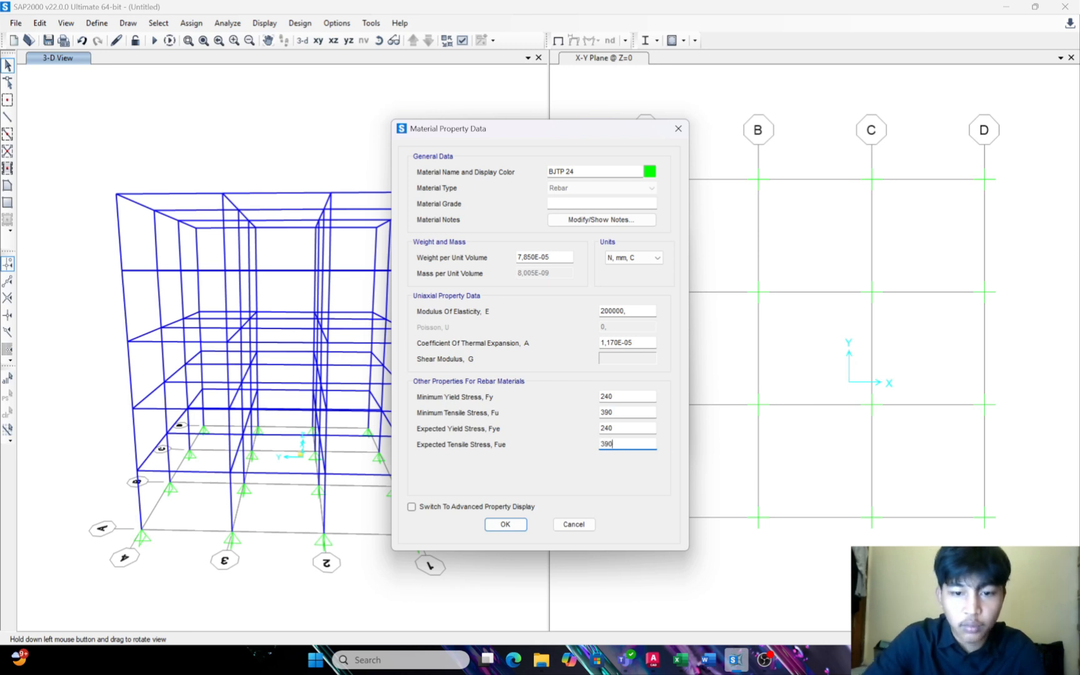
left_click(506, 524)
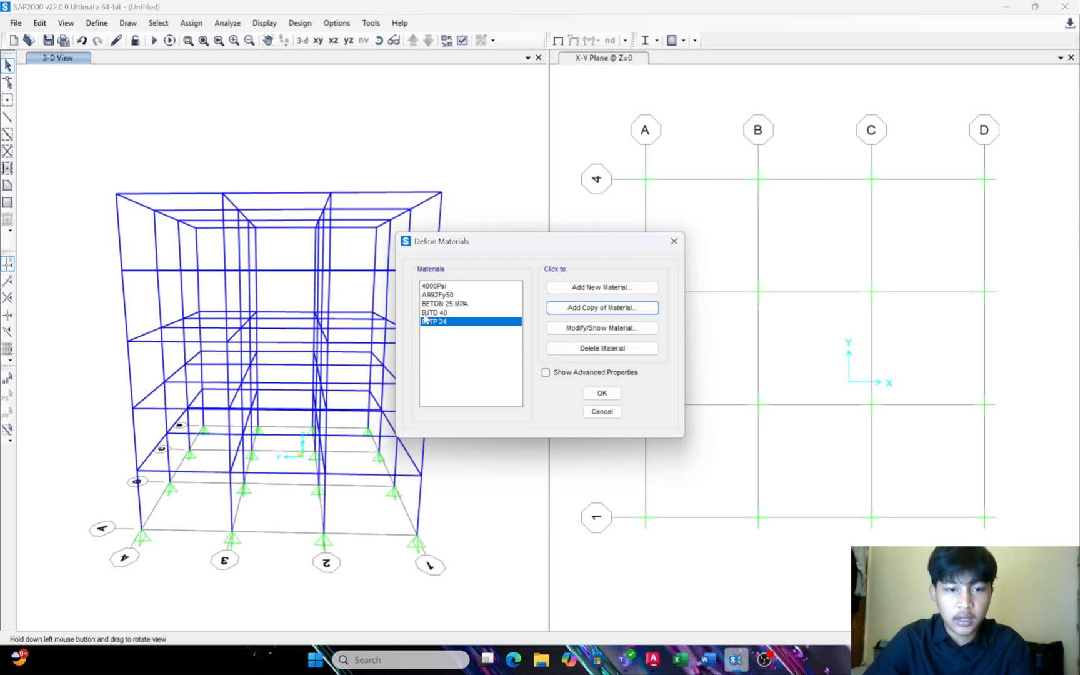
left_click(602, 394)
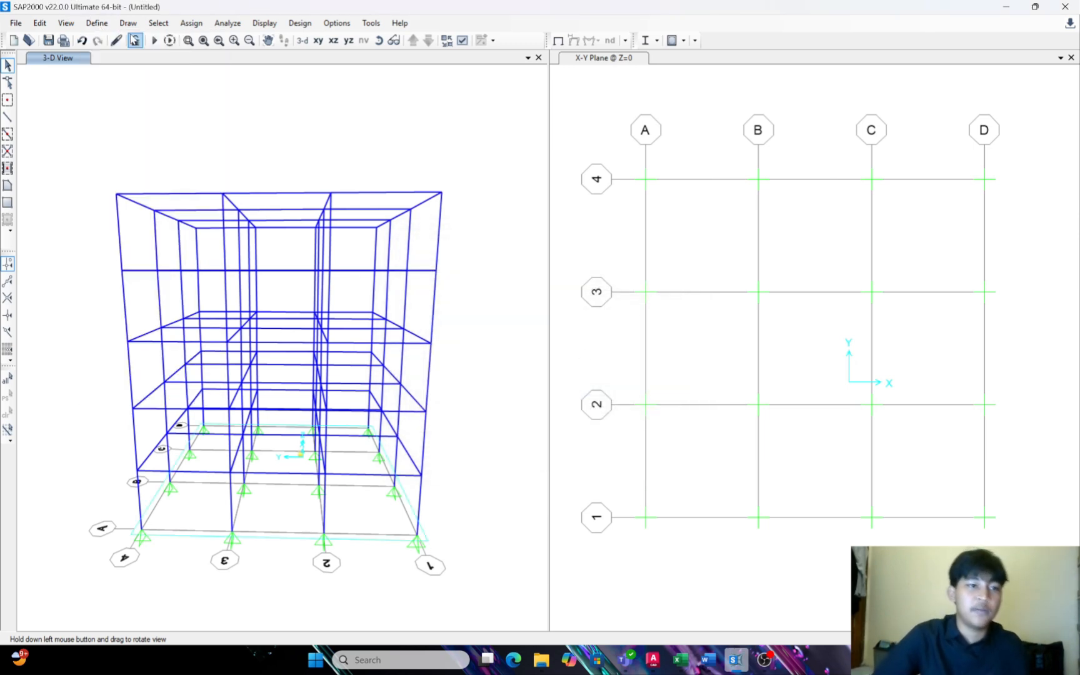
Add a new frame section property of type Concrete with a rectangular shape
left_click(97, 23)
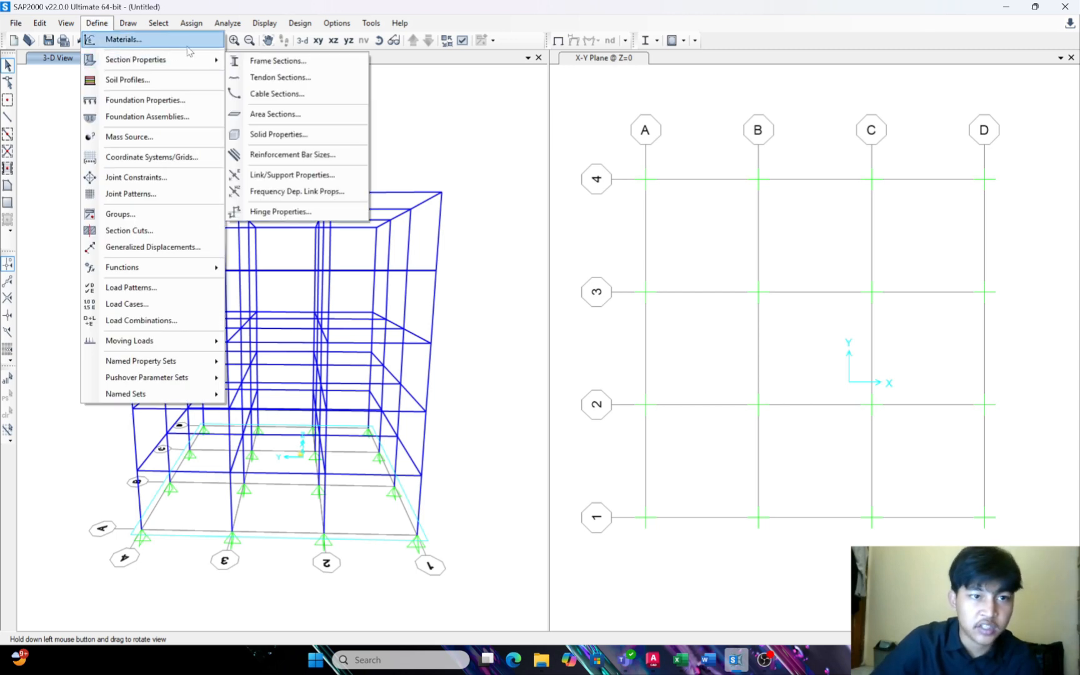
left_click(262, 63)
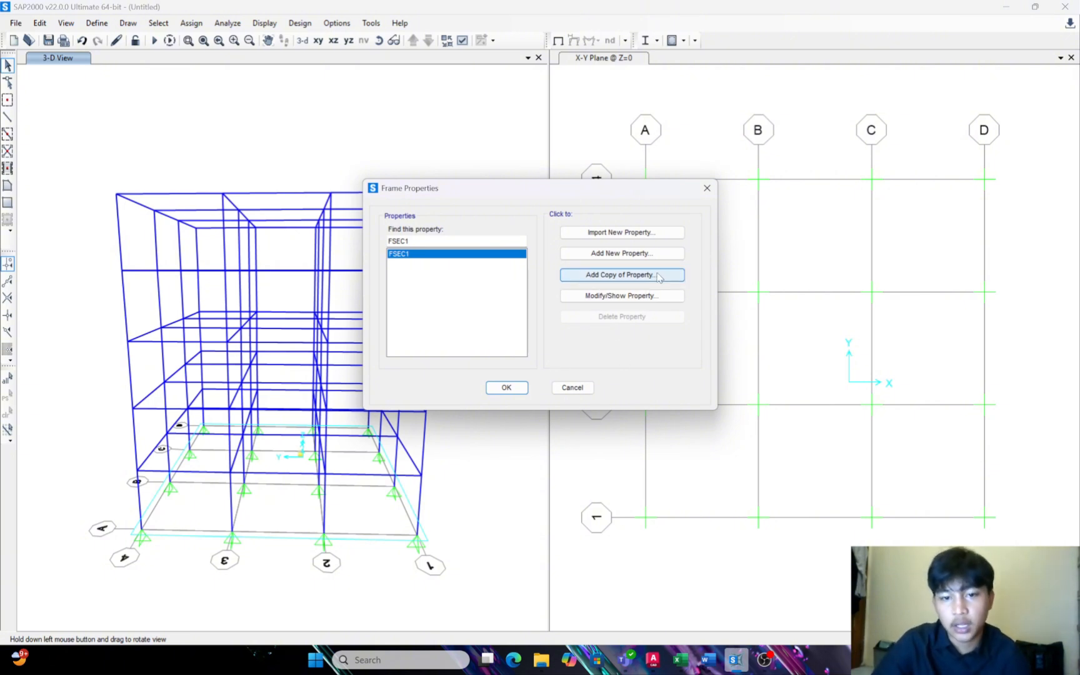
mouse_move(690, 669)
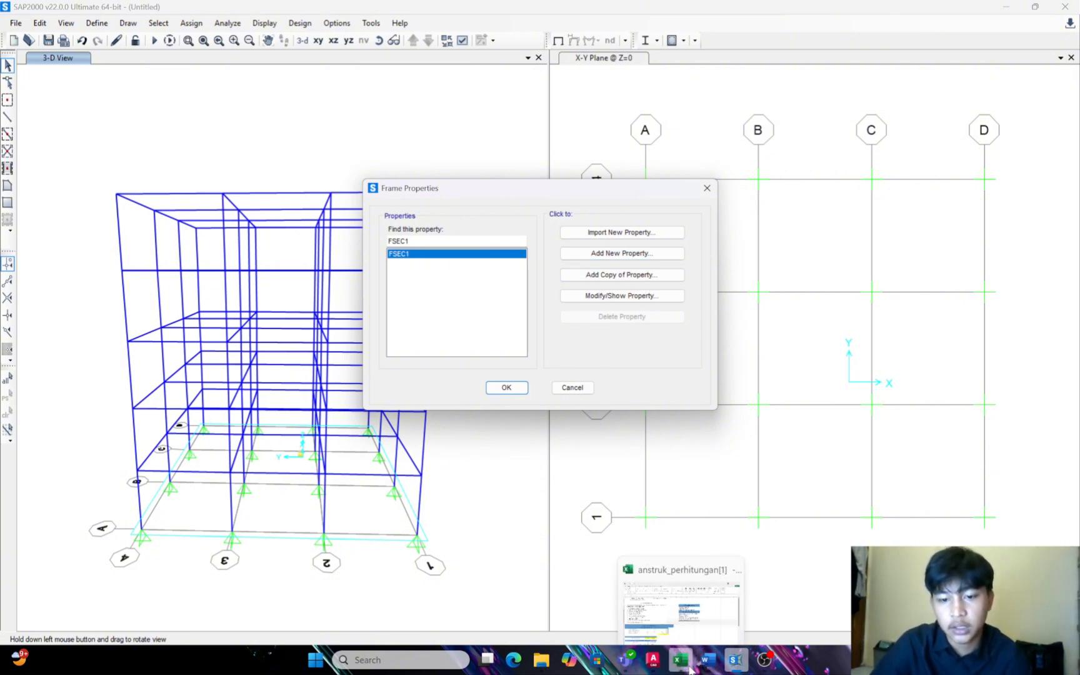
left_click(652, 253)
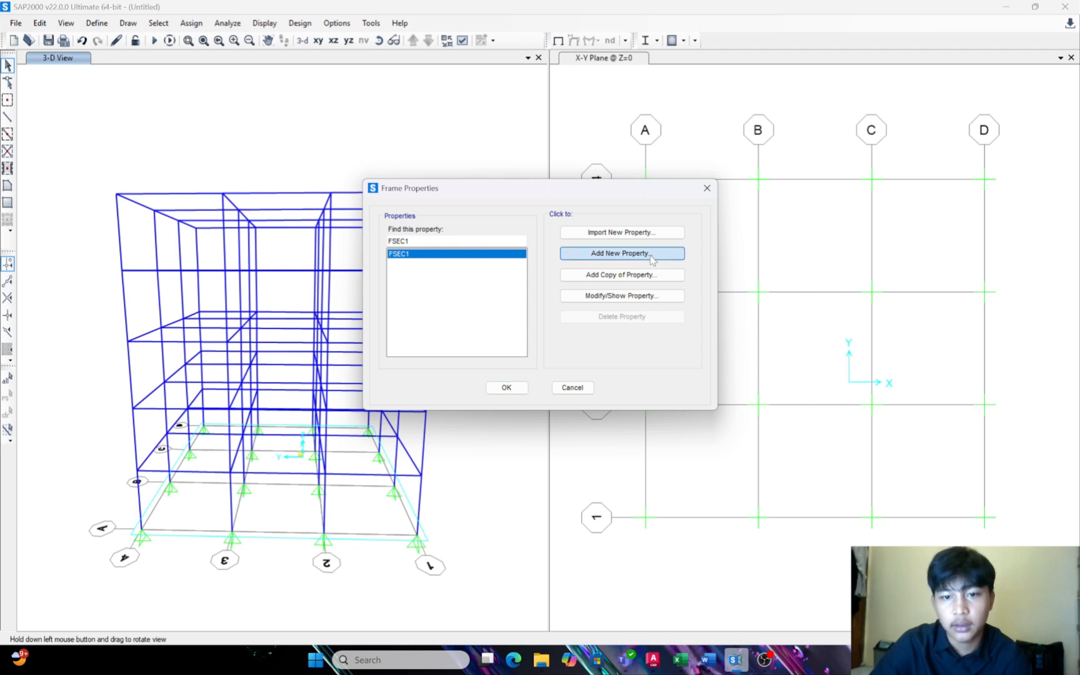
left_click(619, 209)
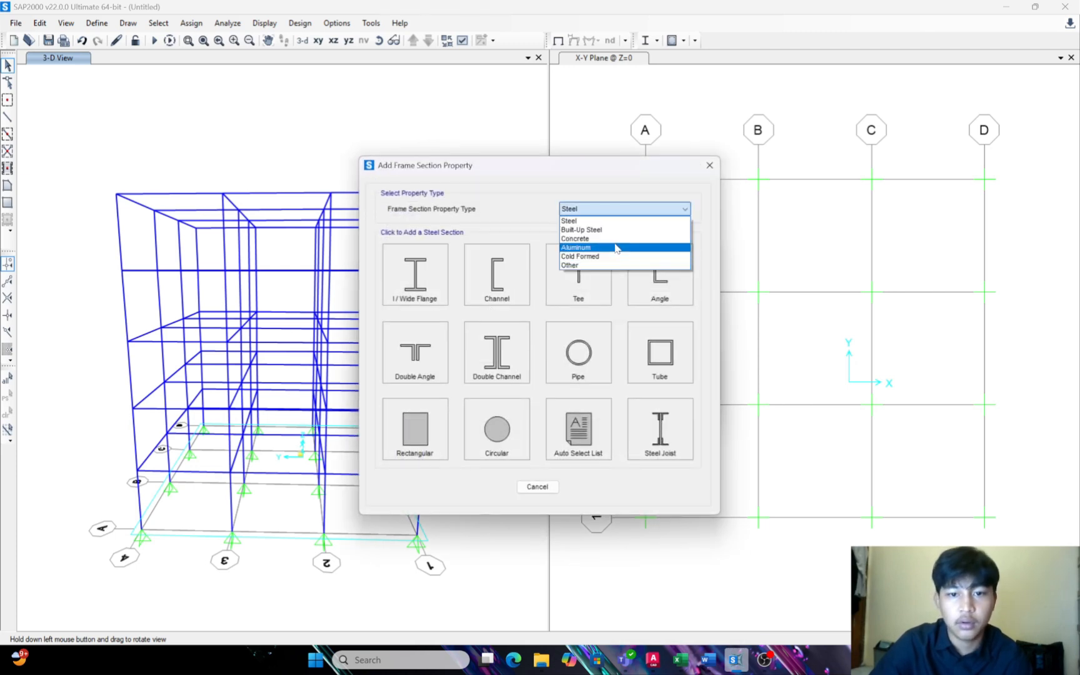
left_click(600, 238)
left_click(415, 274)
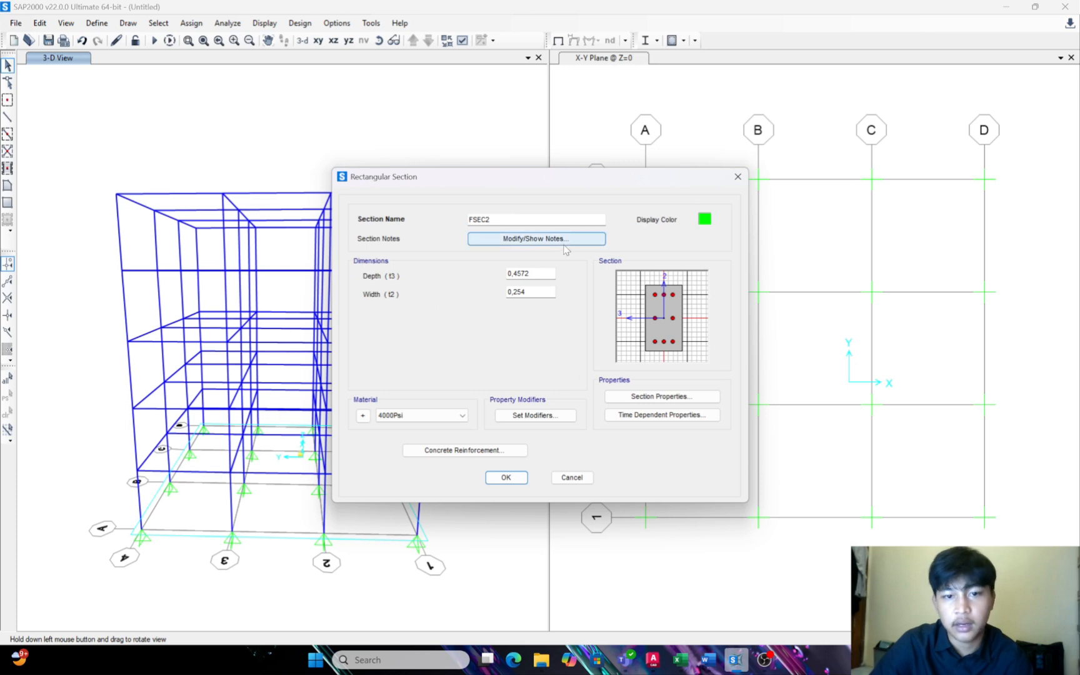
Name the section KOLOM 40/40, set its depth and width to 0,4 and assign the BETON 25 MPA material
double_click(553, 223)
type("F")
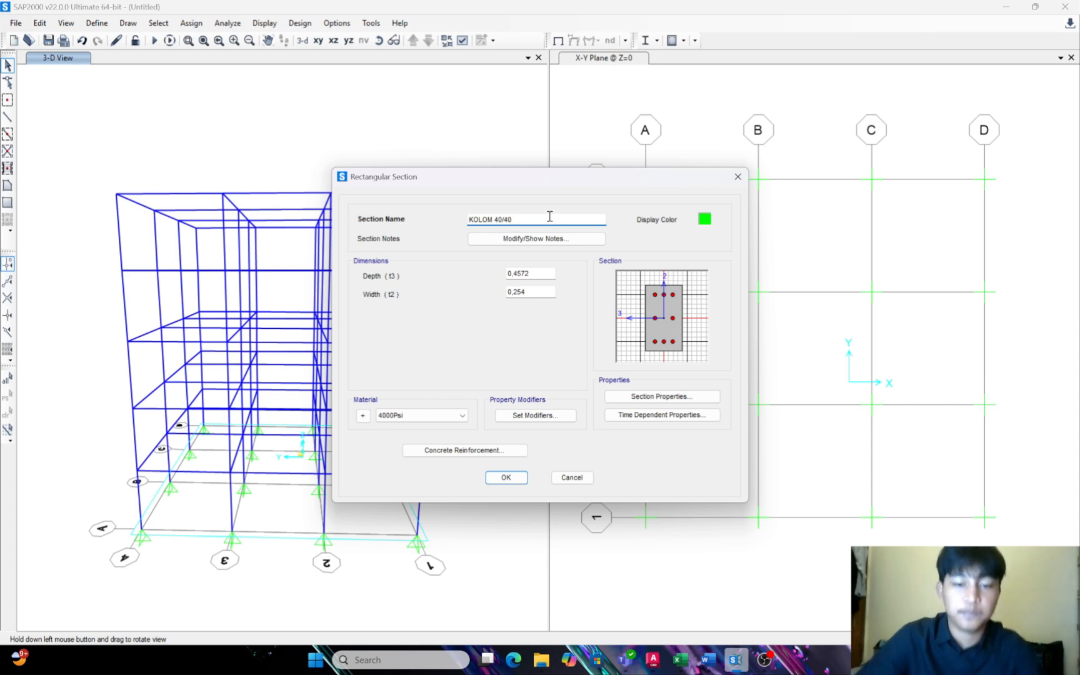
left_click(538, 273)
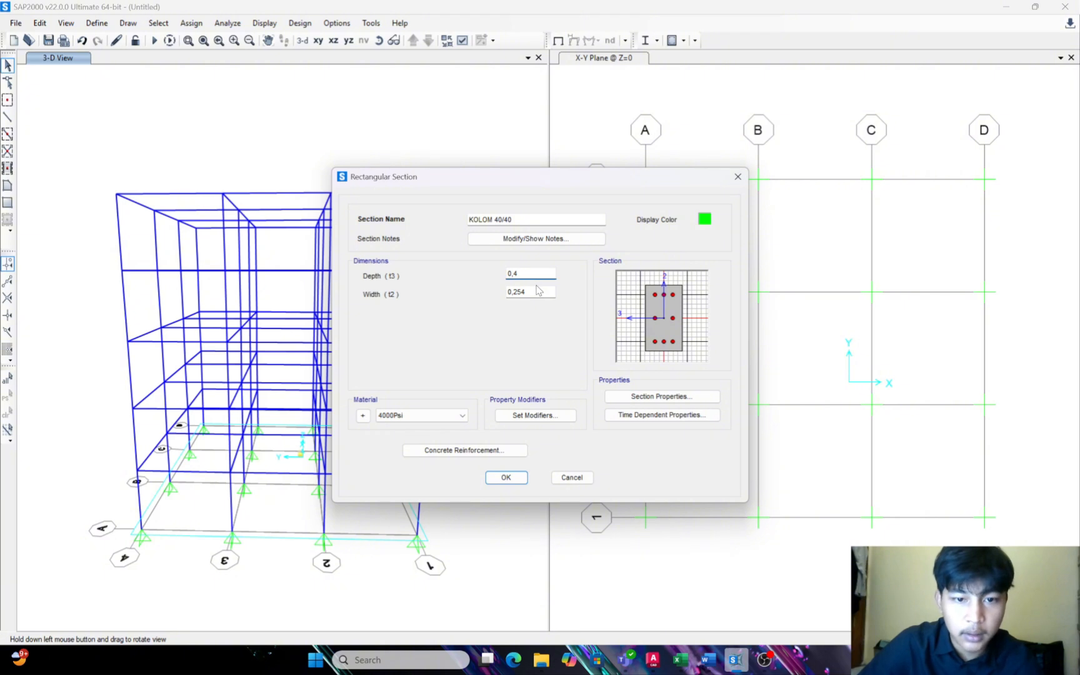
left_click(536, 292)
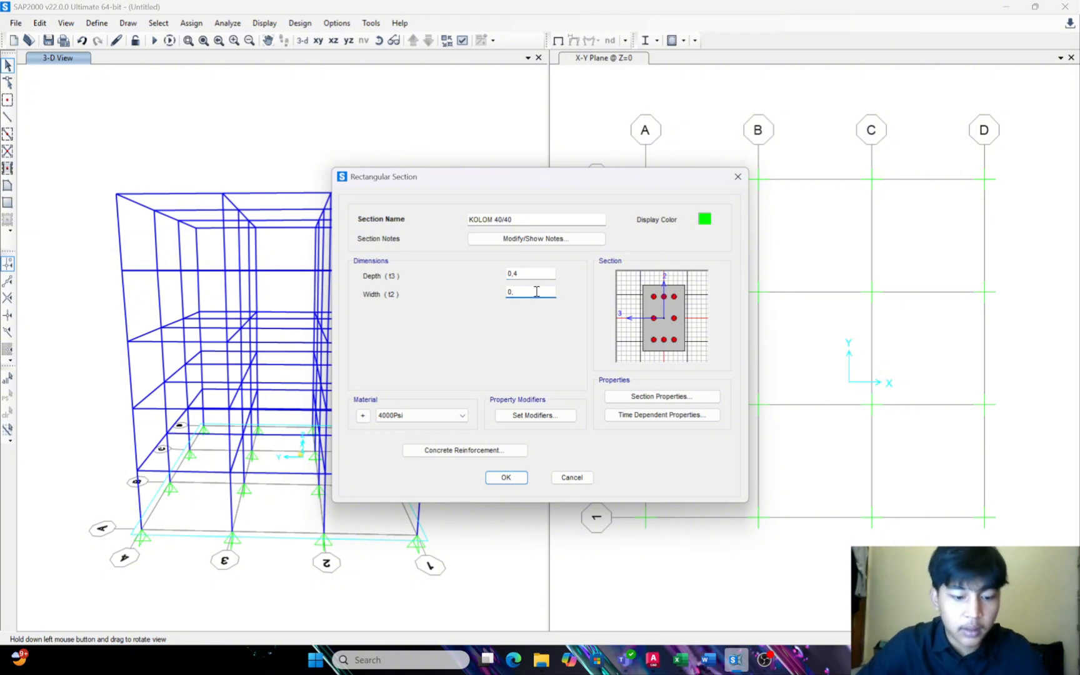
left_click(463, 416)
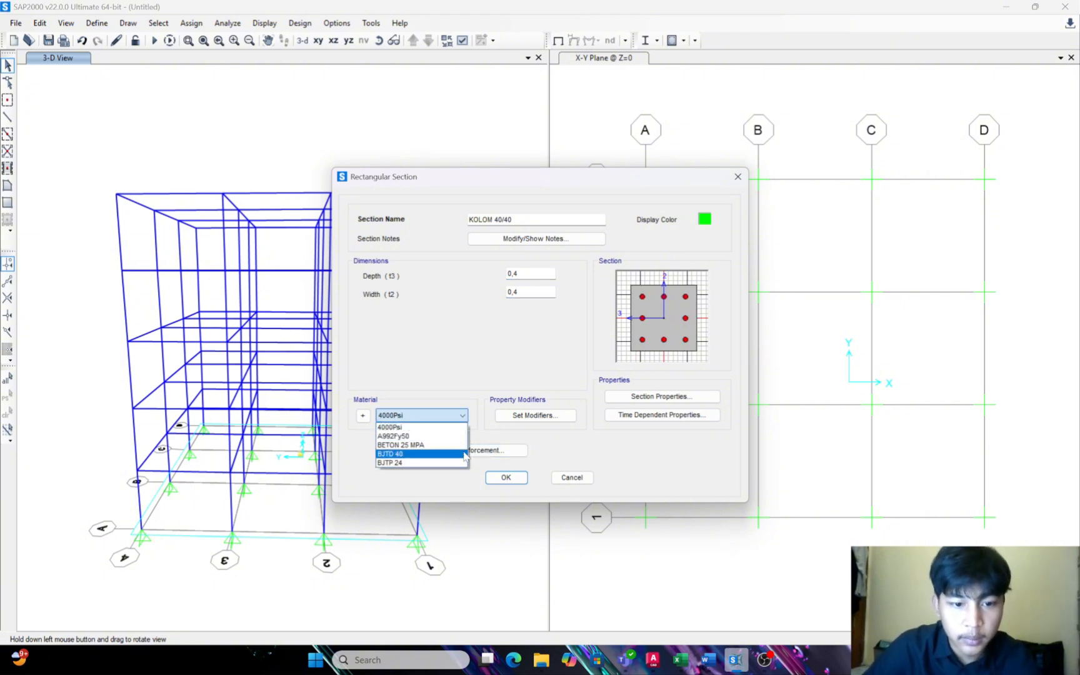
left_click(453, 444)
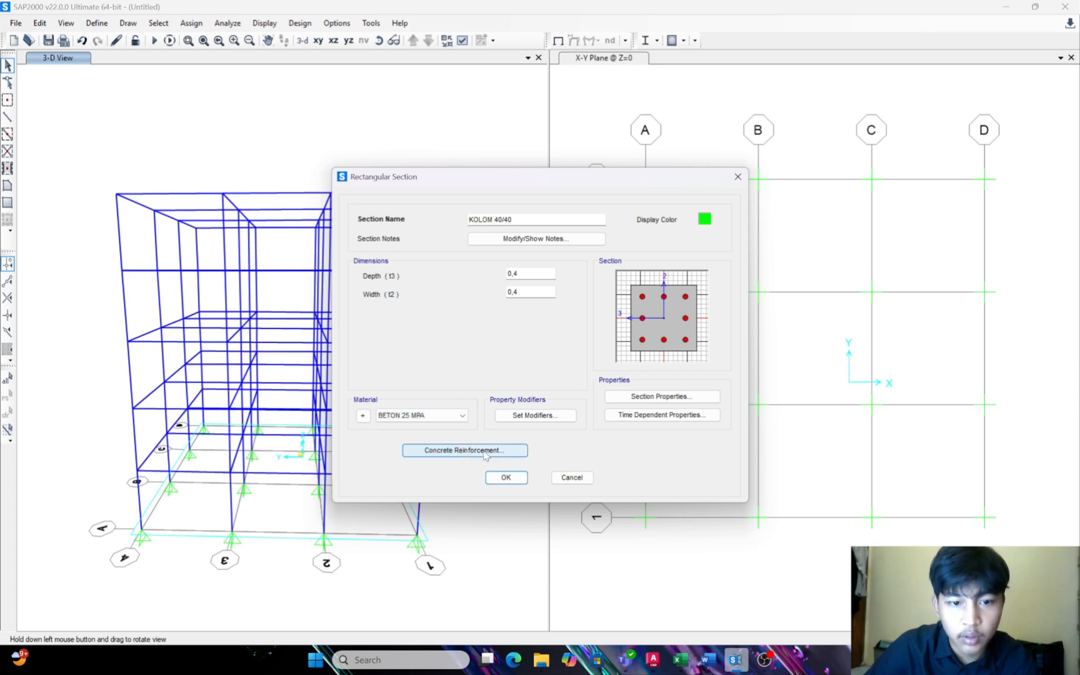
Set the KOLOM 40/40 section's confinement bar material to BJTP 24 and accept the section
left_click(485, 450)
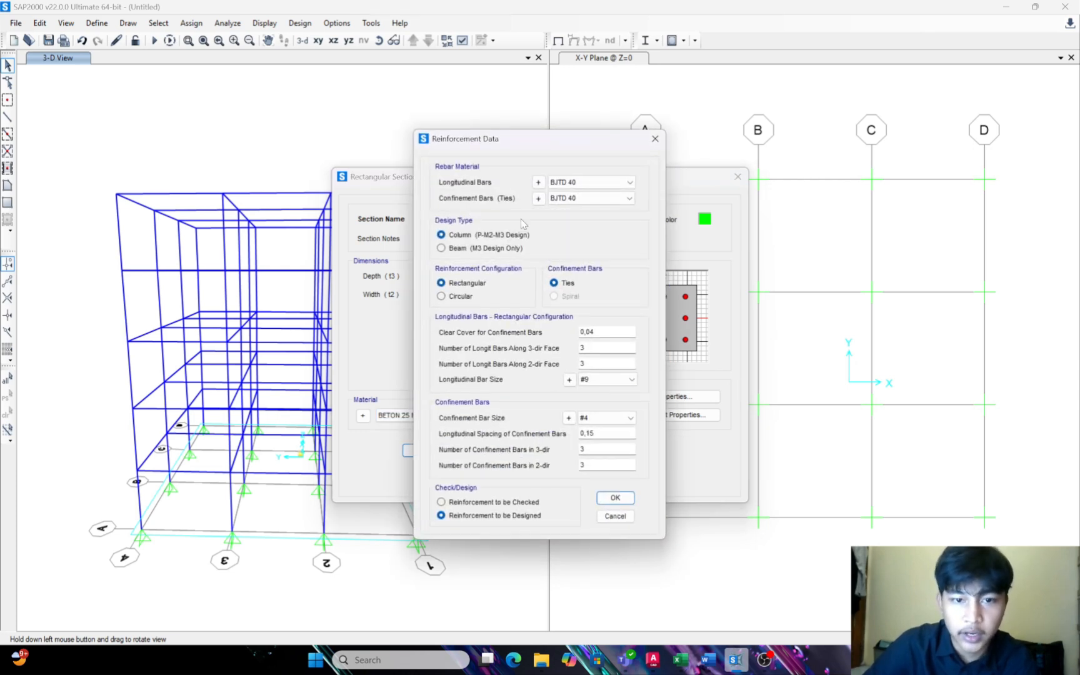
left_click(597, 198)
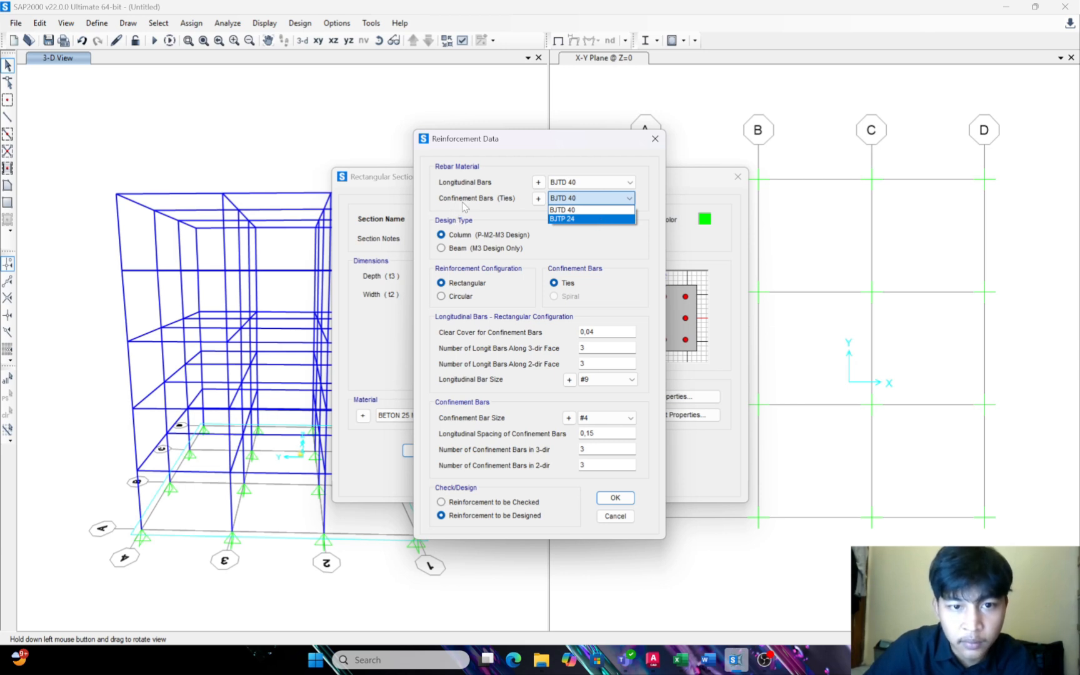
left_click(576, 218)
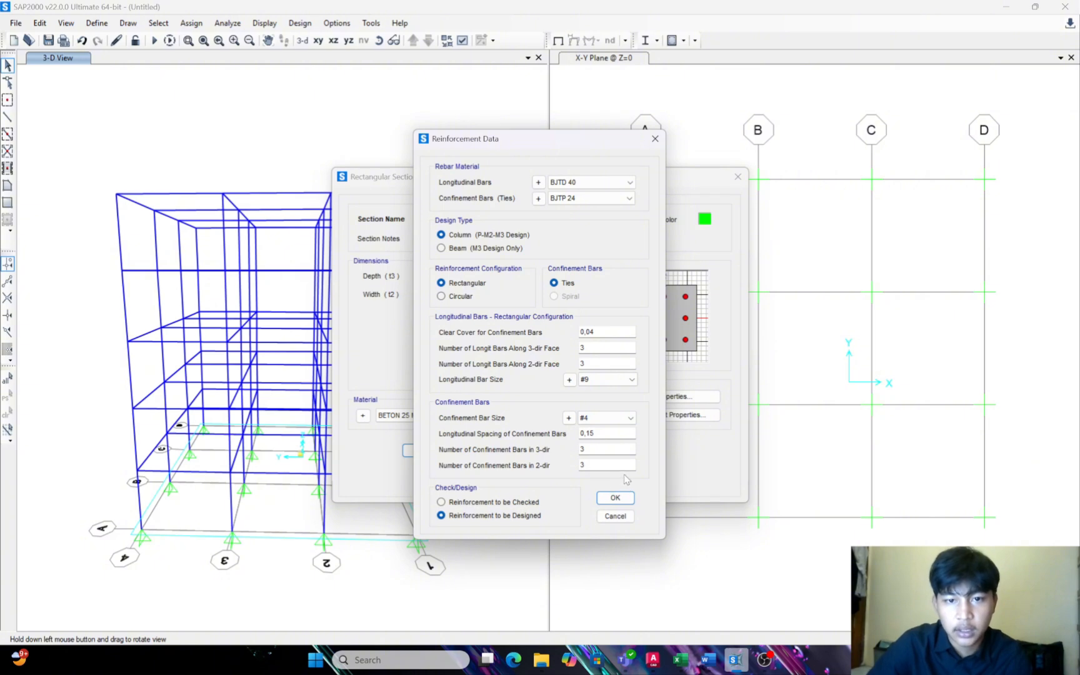
left_click(629, 494)
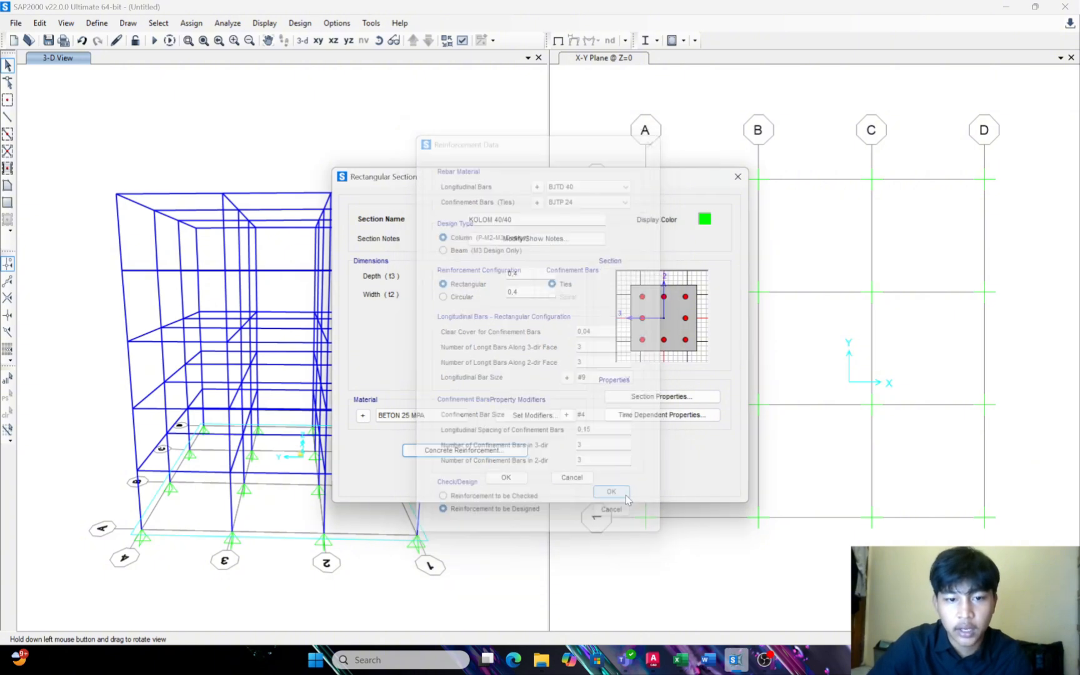
left_click(506, 478)
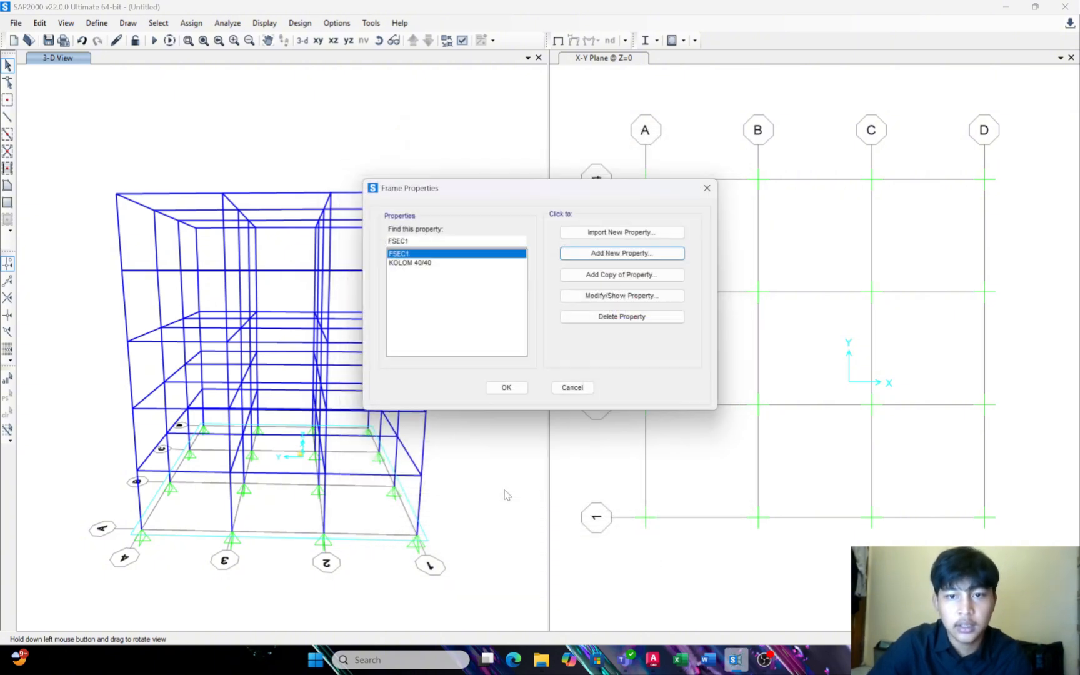
Change the display color of the KOLOM 40/40 section to red
left_click(444, 263)
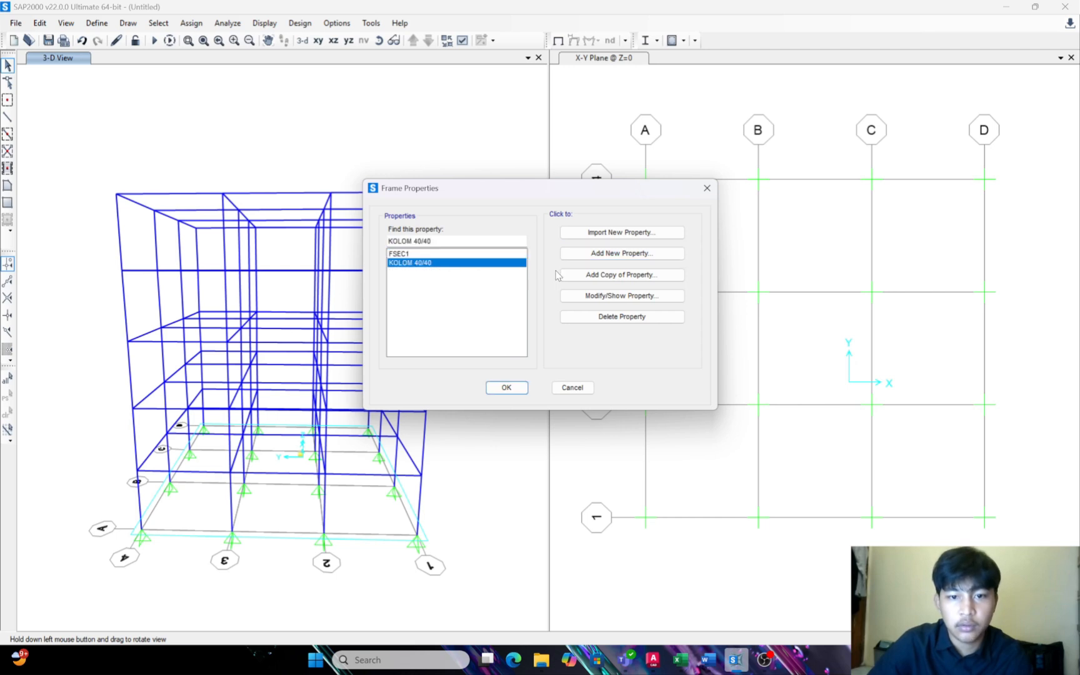
left_click(613, 296)
left_click(705, 219)
left_click(481, 198)
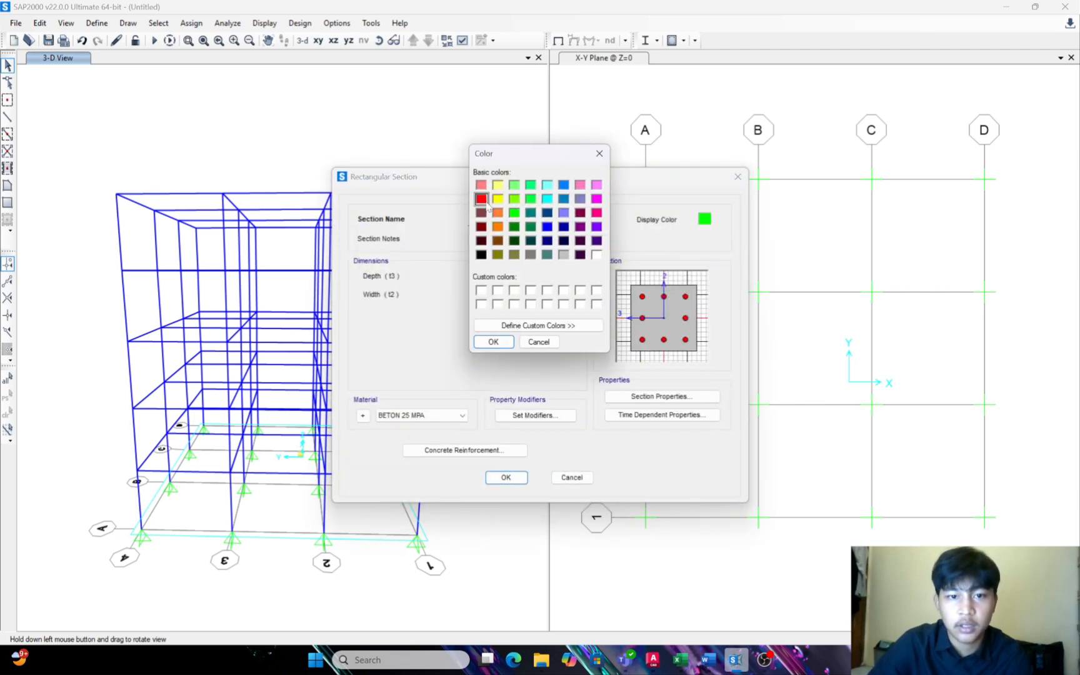
left_click(505, 343)
left_click(510, 478)
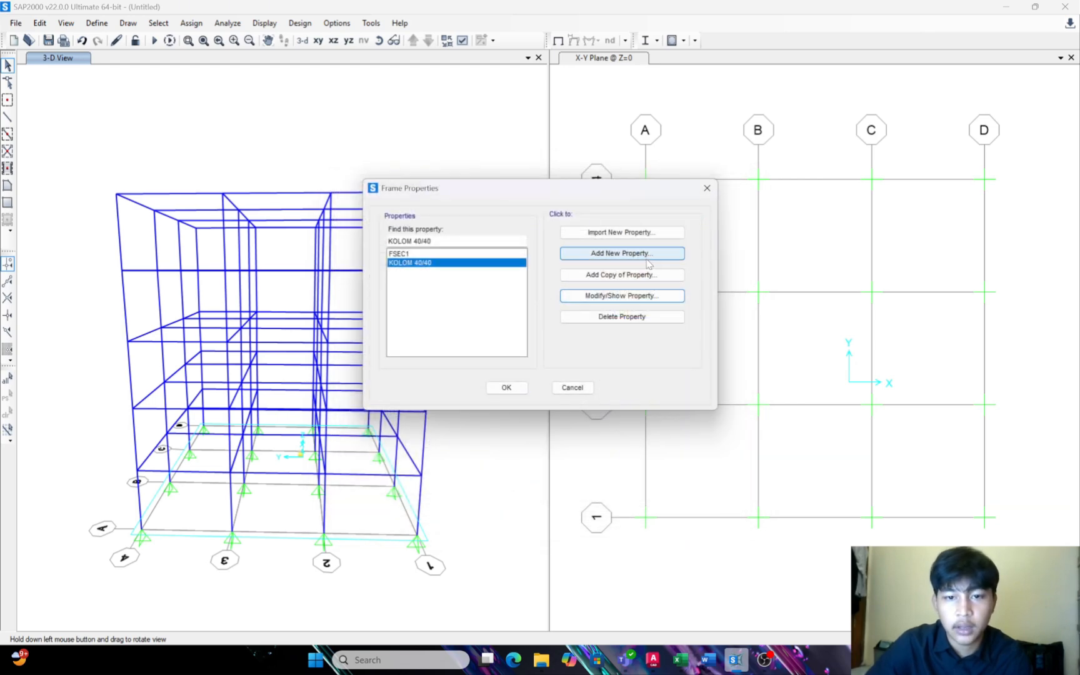
Add a rectangular concrete section named BALOK 30/50 with depth 0,5, width 0,3 and the BETON 25 MPA material
left_click(648, 255)
left_click(416, 275)
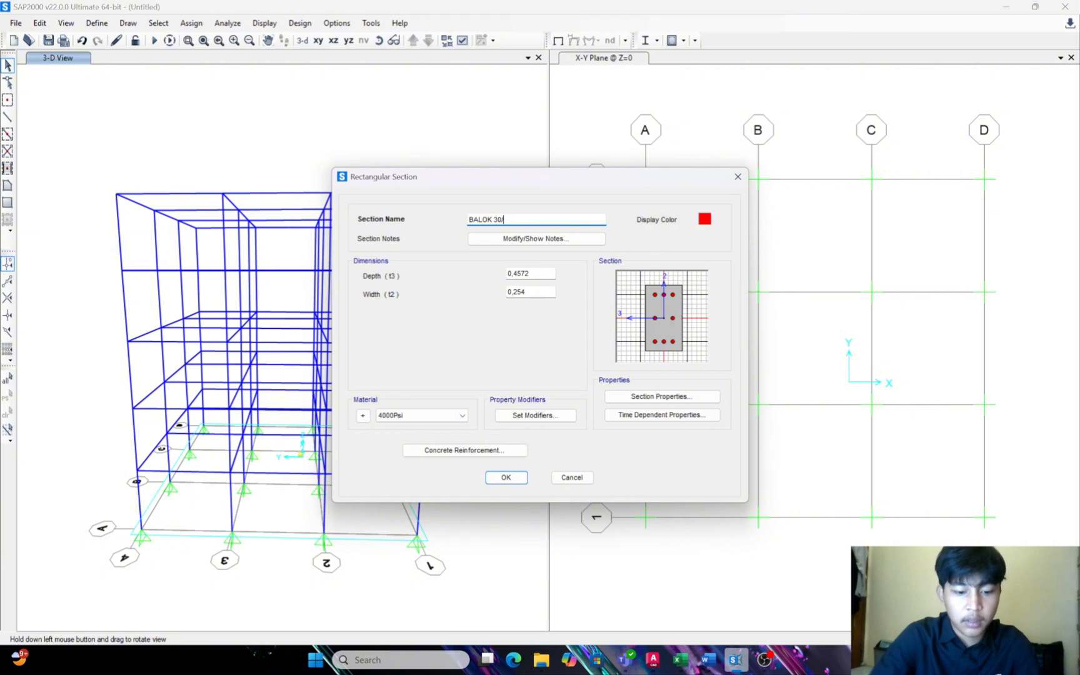
left_click(536, 269)
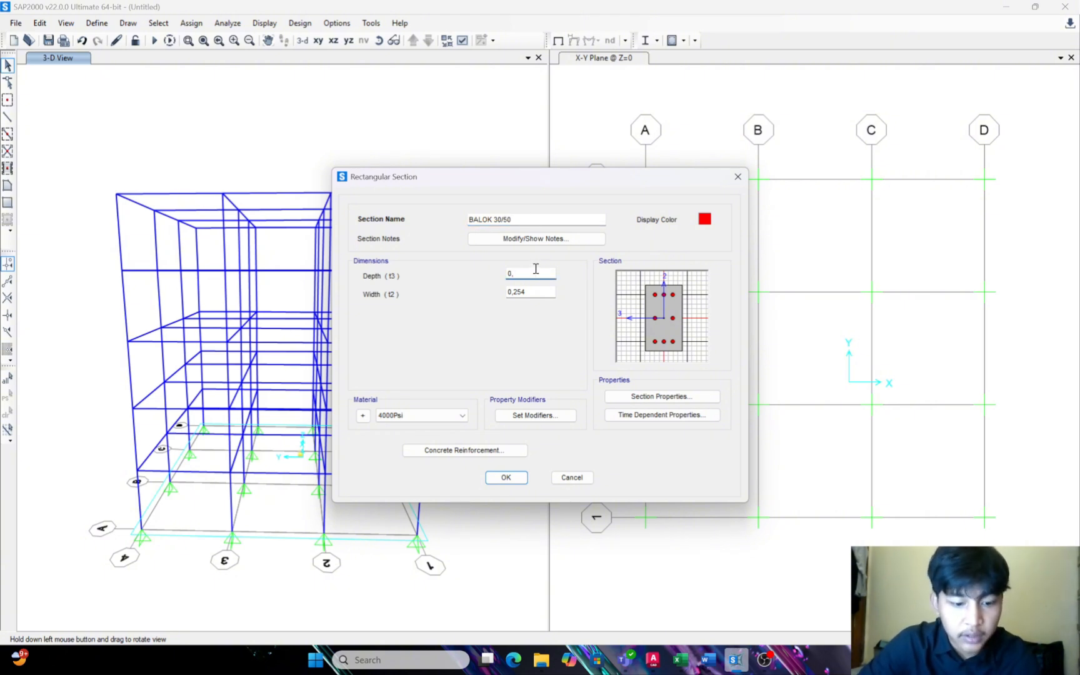
left_click(528, 292)
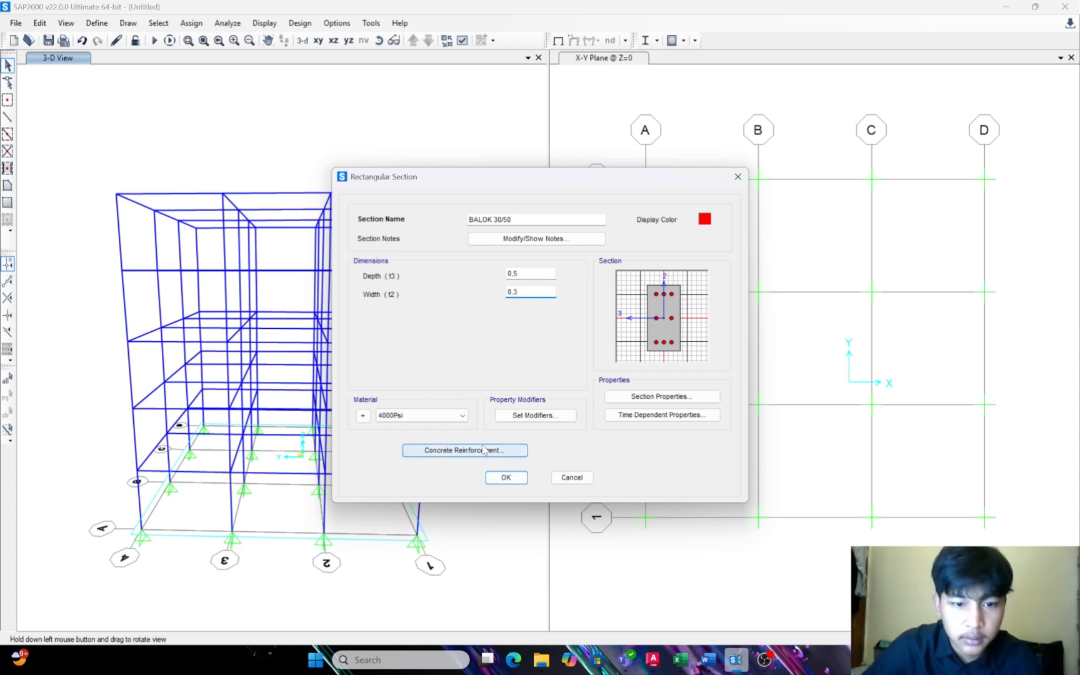
left_click(459, 415)
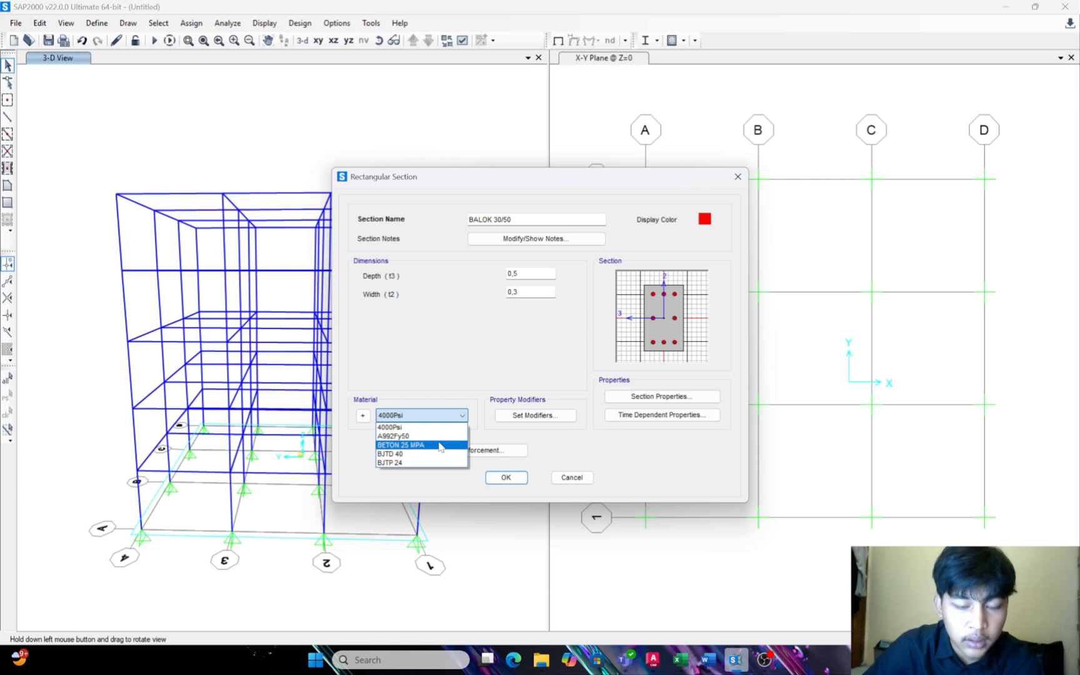
left_click(441, 444)
Configure BALOK 30/50's reinforcement for beam design with BJTP 24 confinement bars and 0,04 top cover, and accept the frame properties
left_click(495, 452)
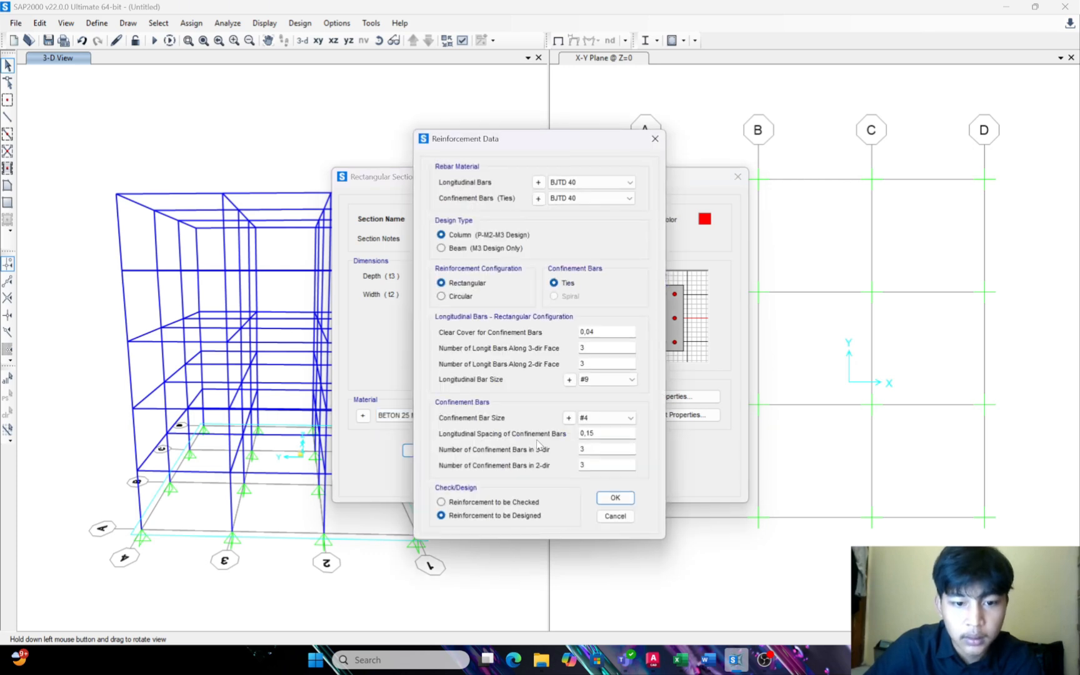
left_click(465, 249)
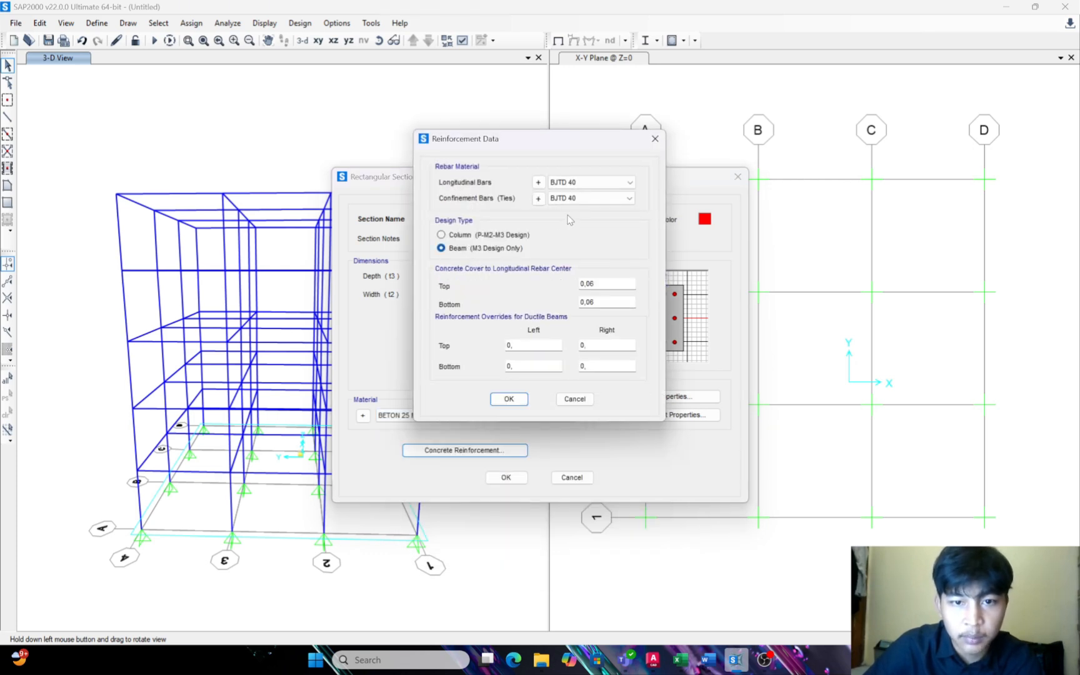
left_click(581, 199)
left_click(580, 217)
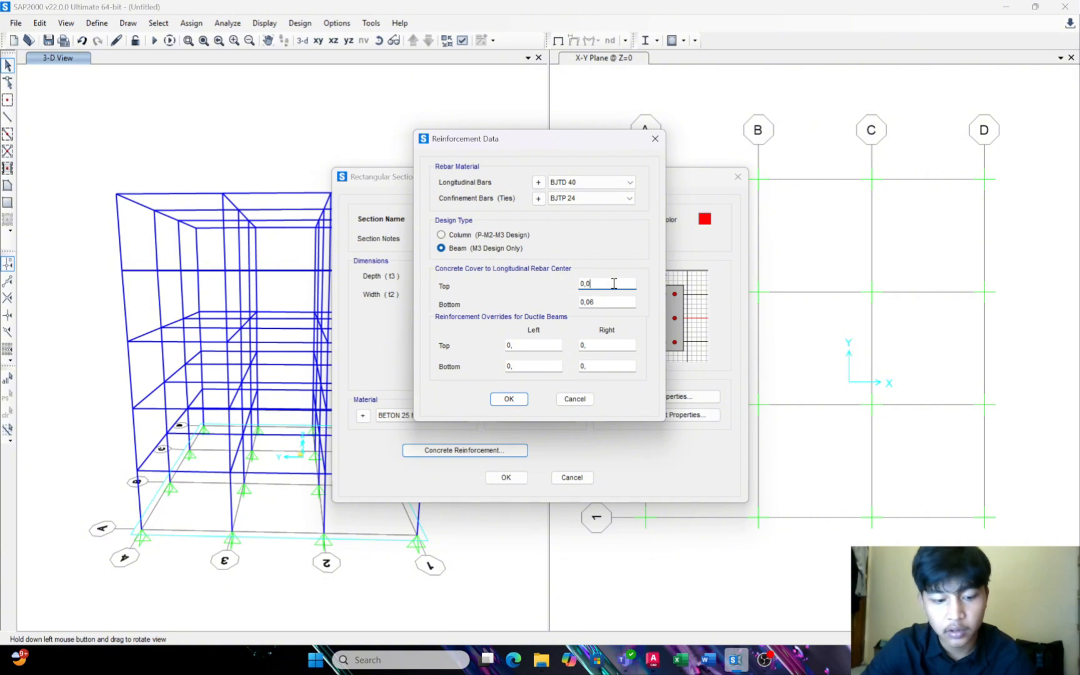
left_click(616, 302)
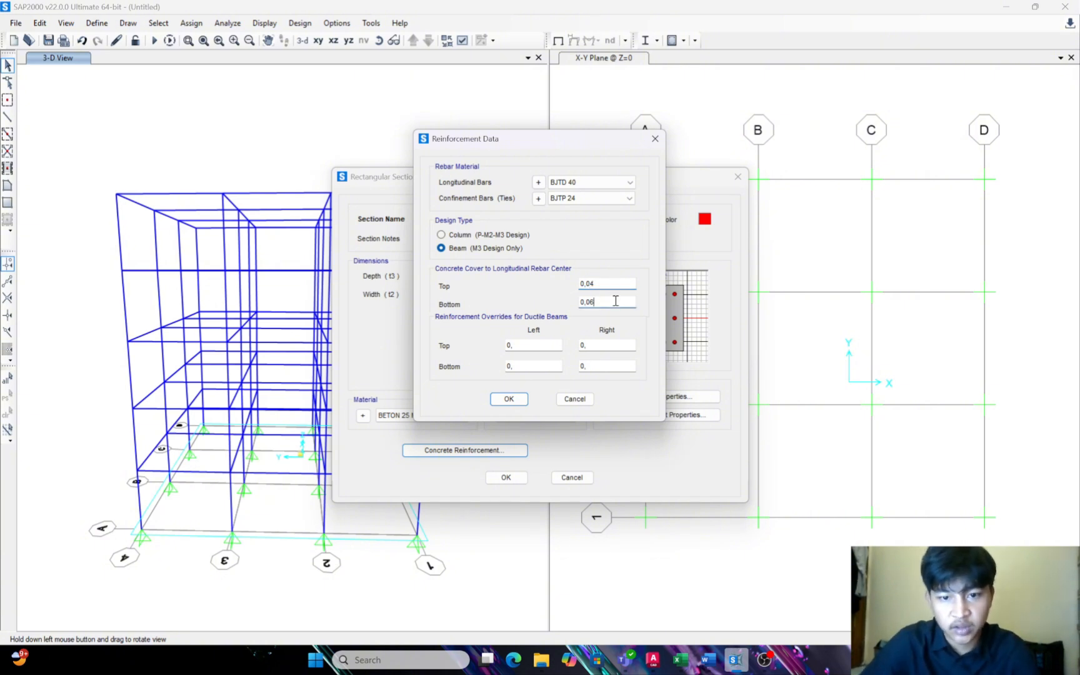
left_click(509, 399)
left_click(506, 477)
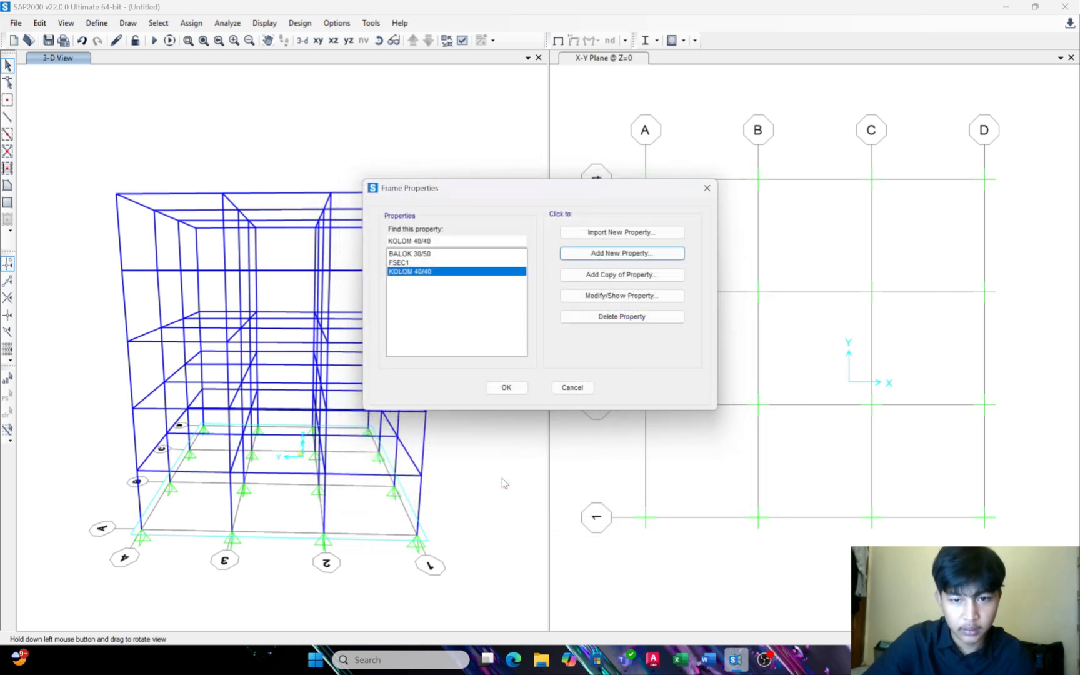
left_click(506, 387)
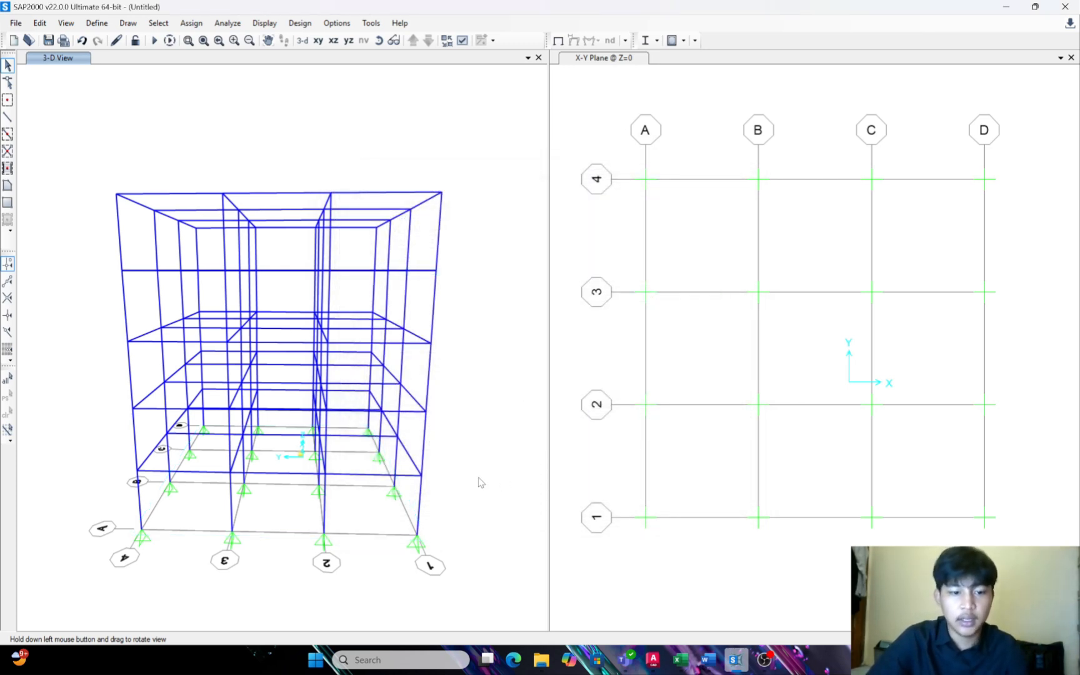
Assign fixed restraints, with all translations and rotations restrained, to all the base joints at Z=0
left_click_drag(1045, 547, 632, 134)
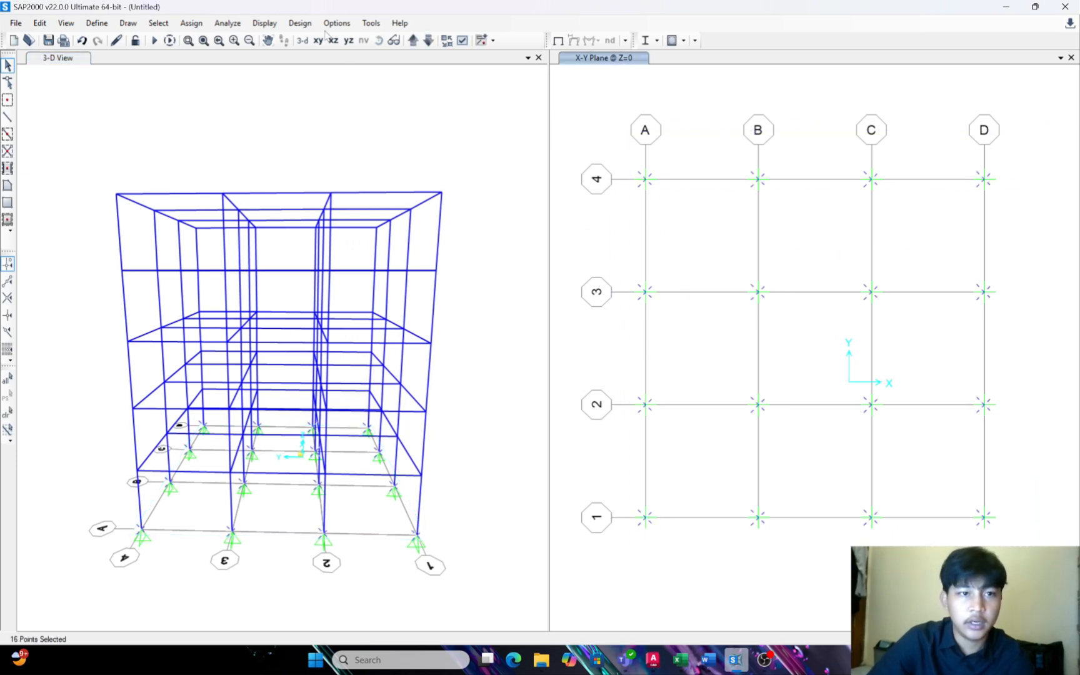
left_click(189, 23)
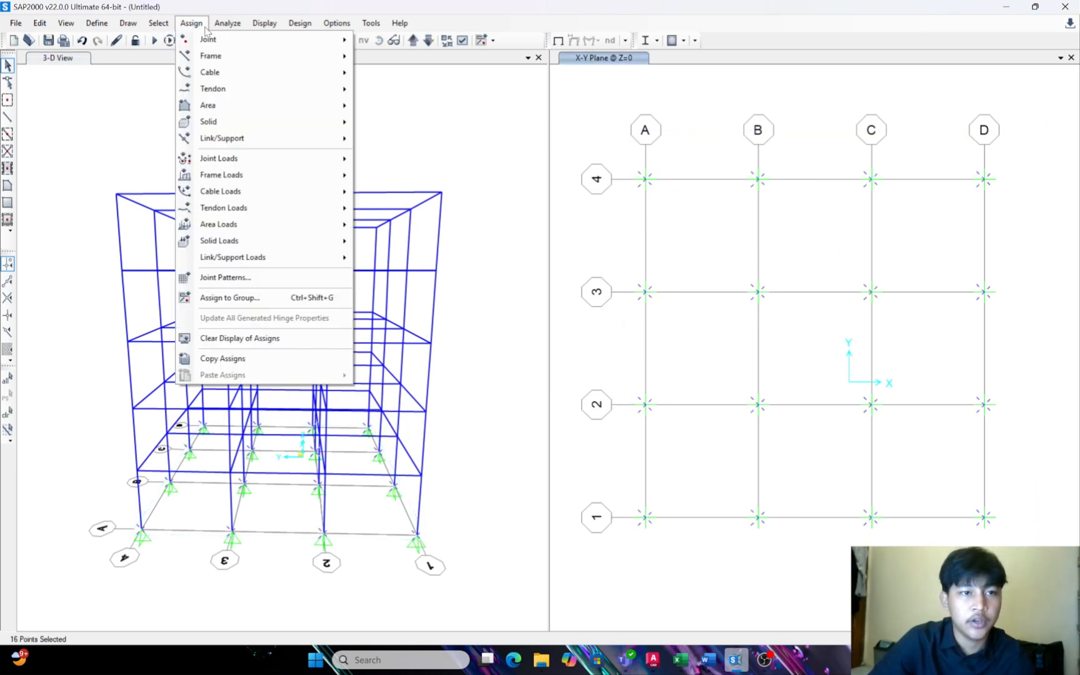
mouse_move(212, 41)
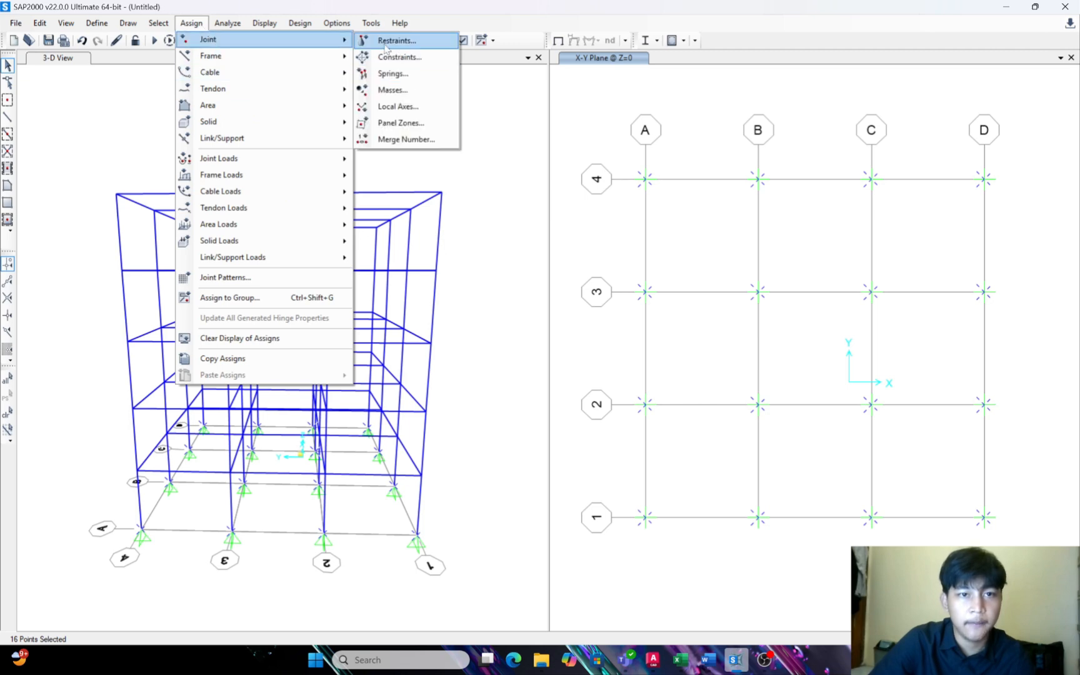
left_click(394, 40)
left_click(468, 353)
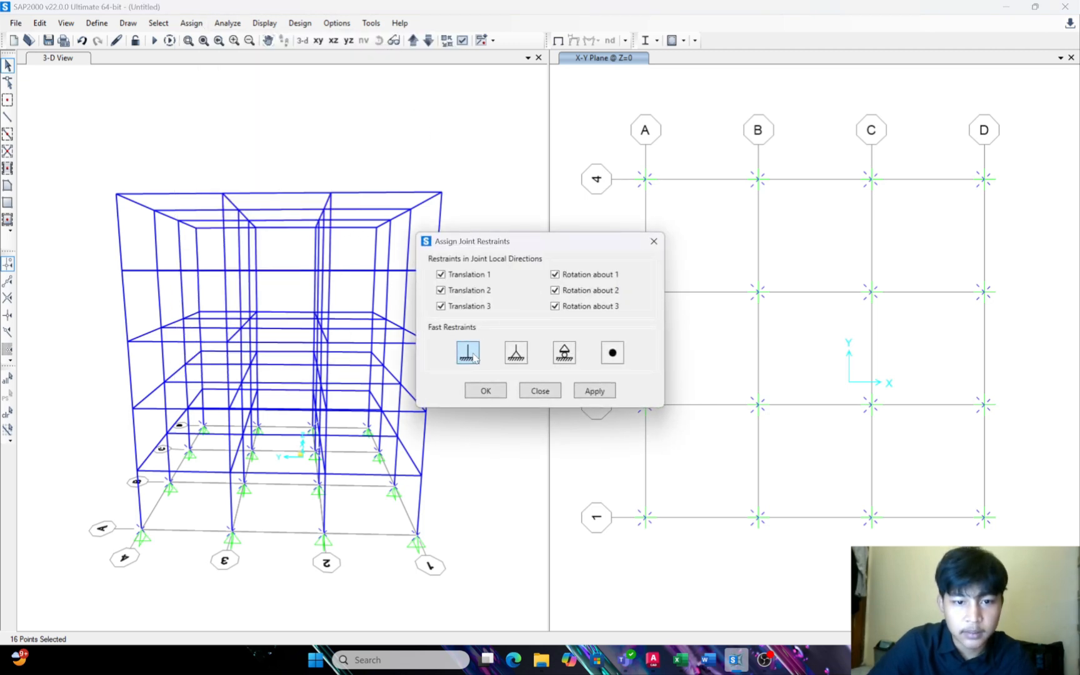
left_click(594, 390)
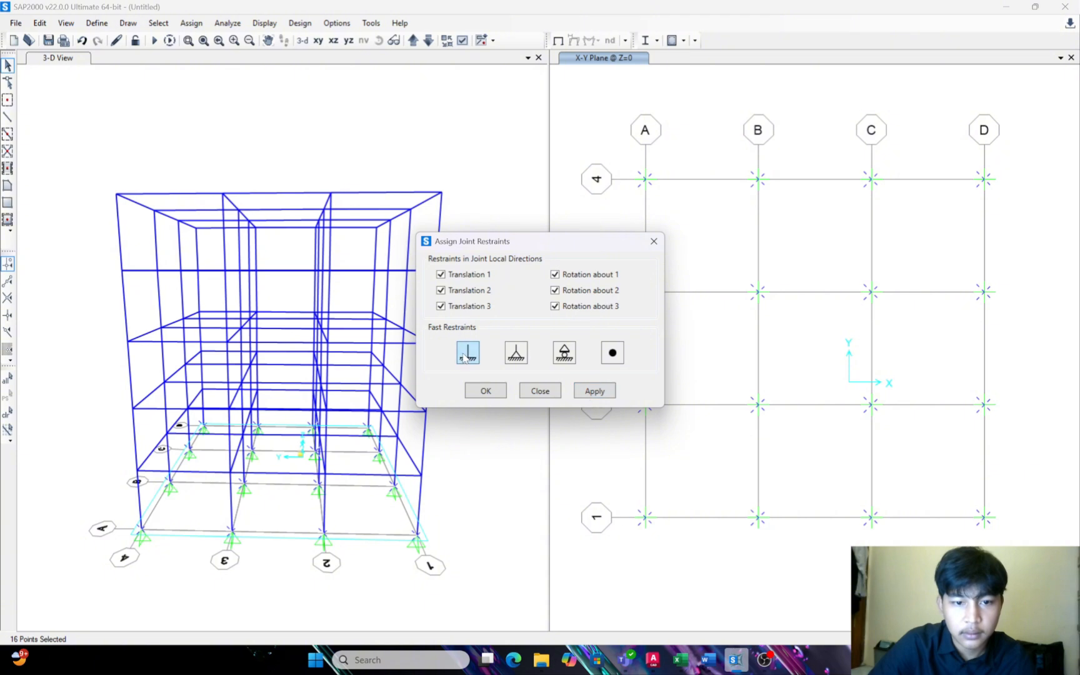
left_click(592, 391)
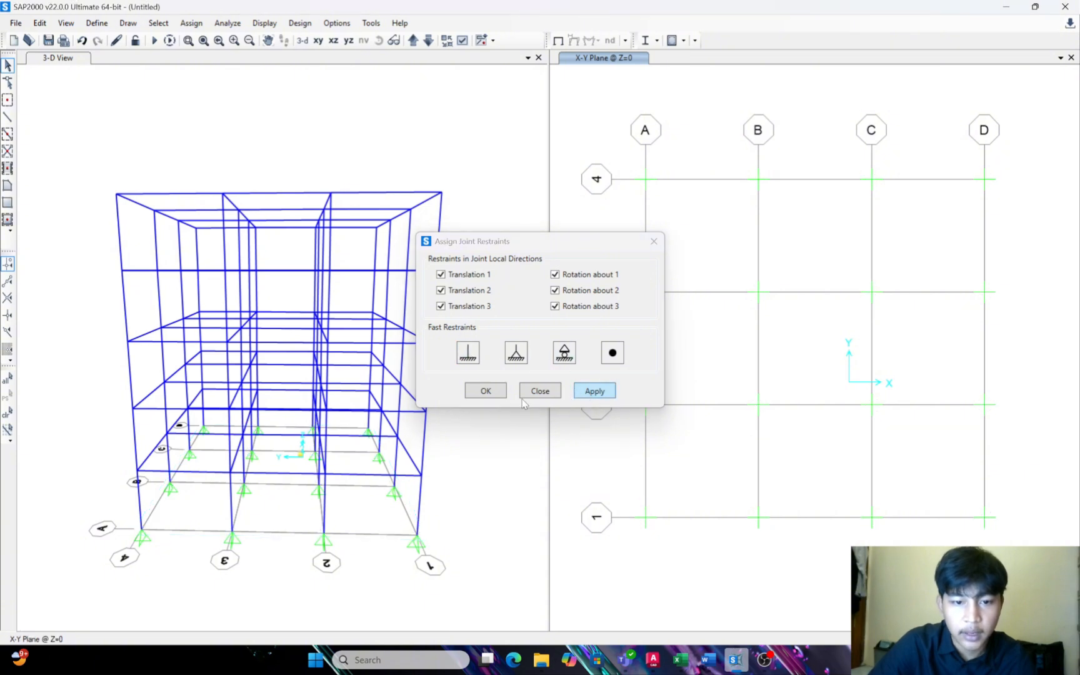
left_click(485, 390)
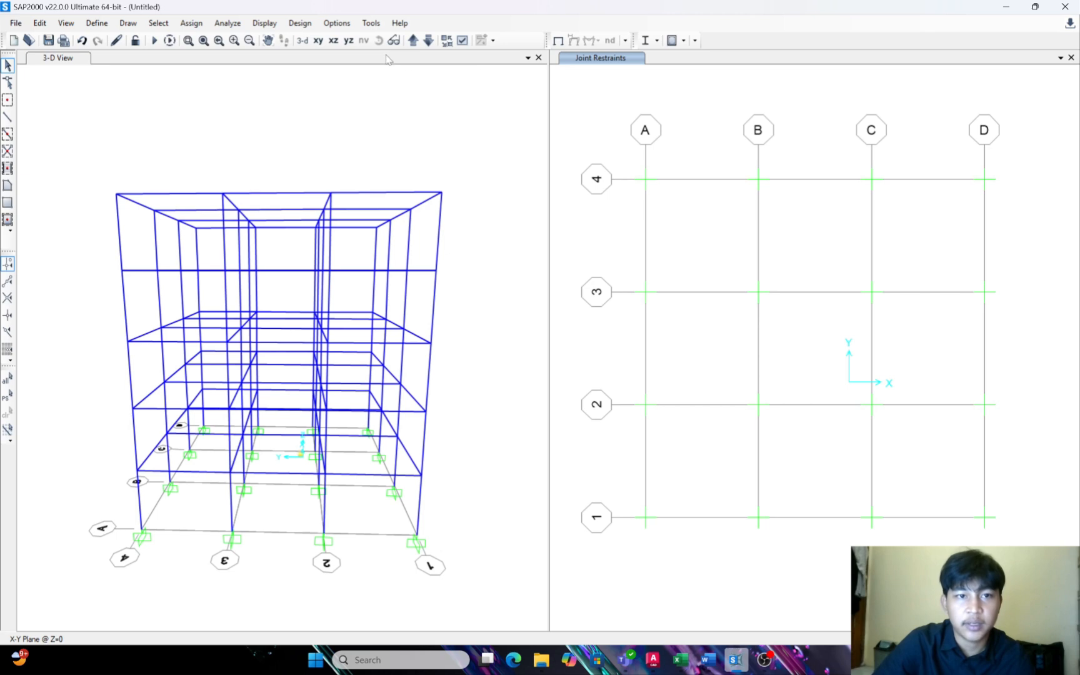
Select the beams spanning between grid lines 1 and 2 on every storey in the 3D view
left_click(441, 167)
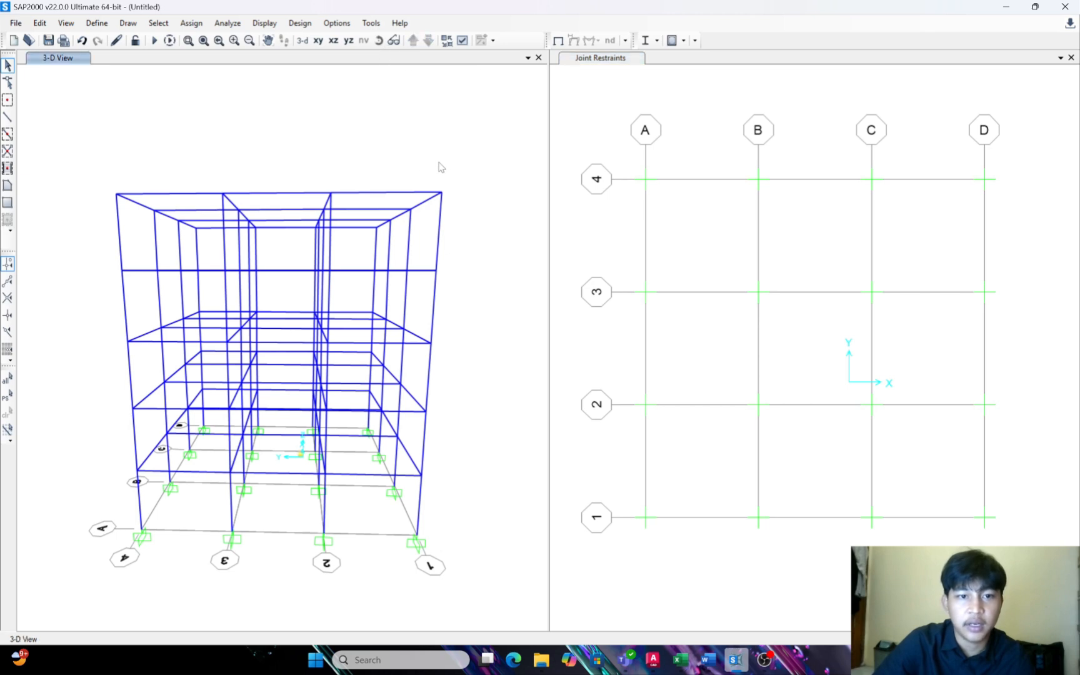
left_click(379, 40)
mouse_move(398, 109)
left_mouse_down()
mouse_move(403, 95)
mouse_move(396, 123)
left_mouse_up()
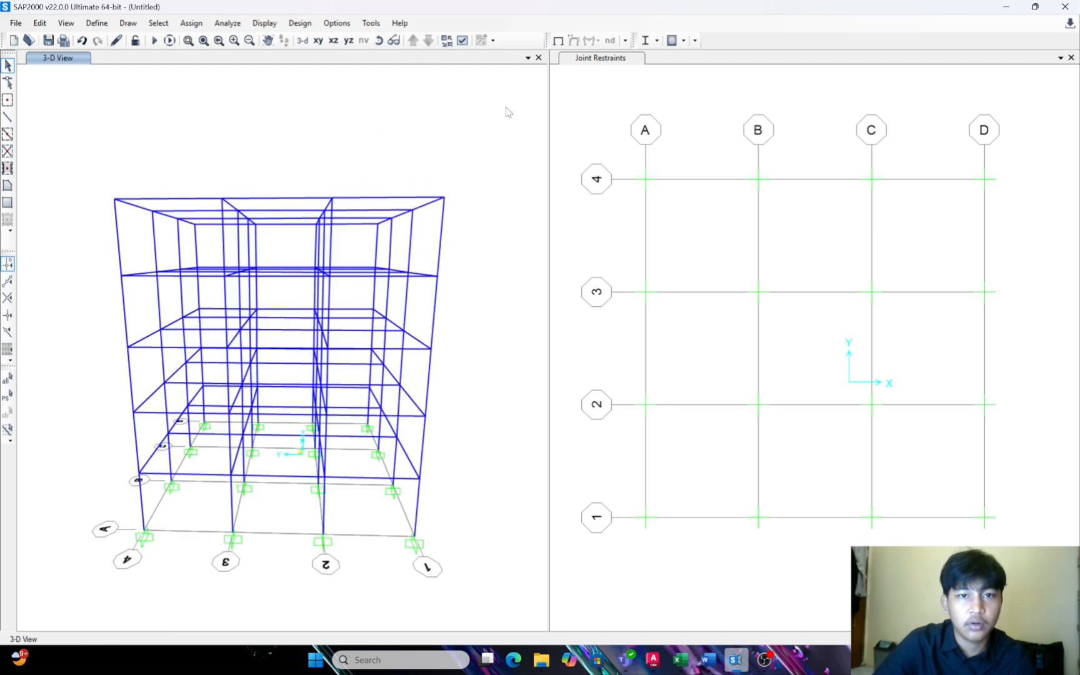
left_click(379, 40)
left_click_drag(415, 182, 416, 183)
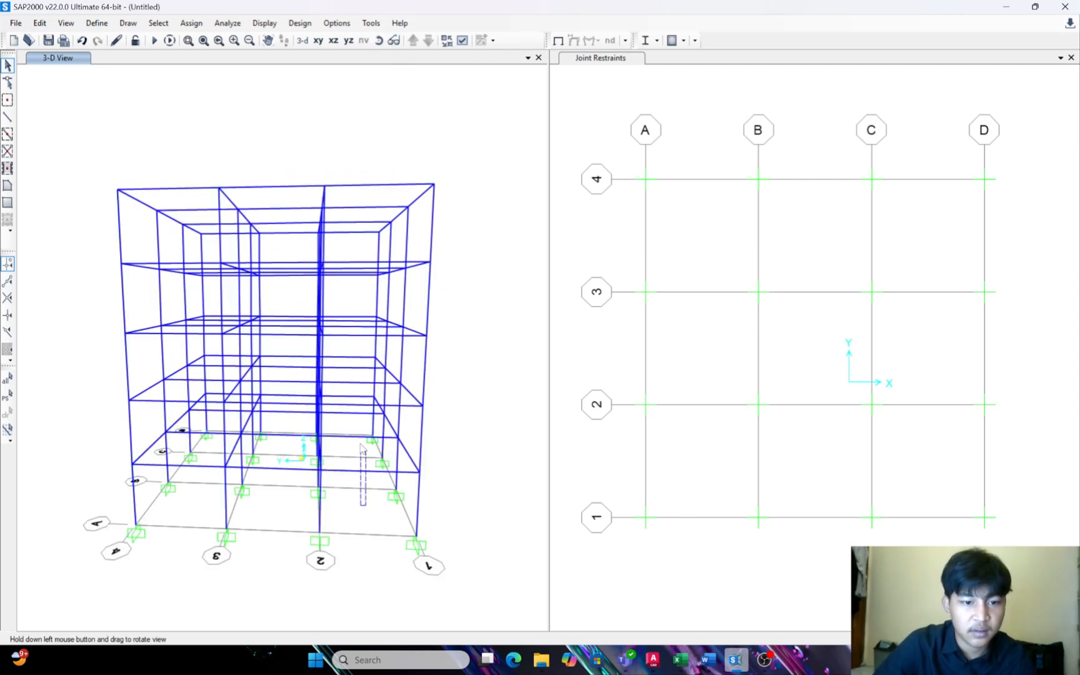
left_click_drag(361, 445, 356, 147)
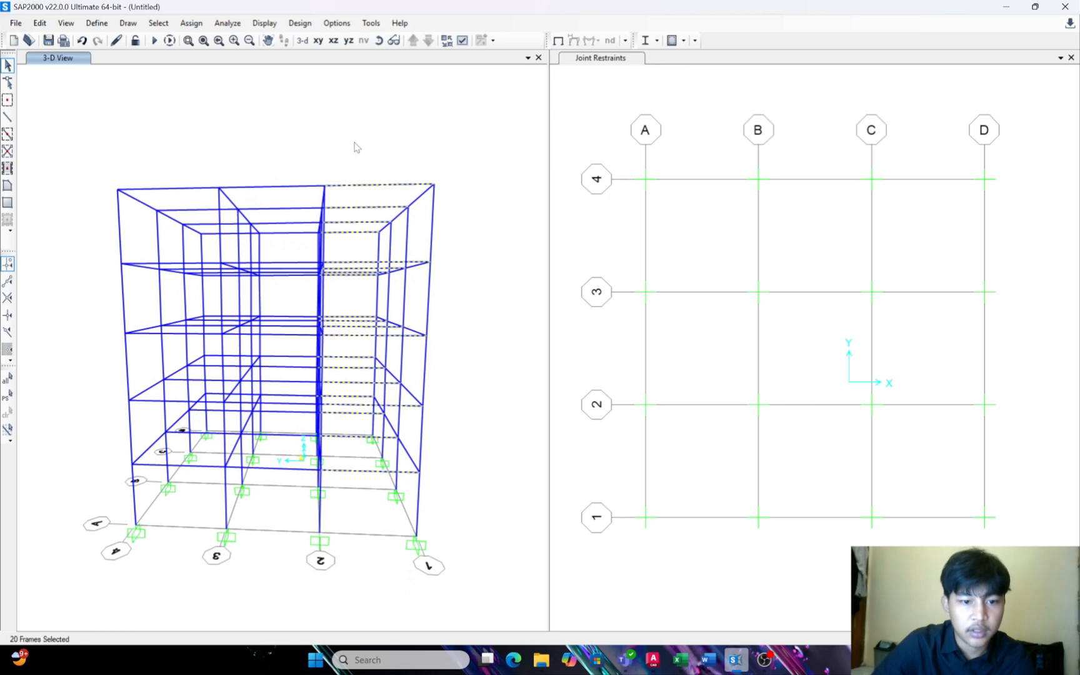
left_click_drag(275, 492, 294, 171)
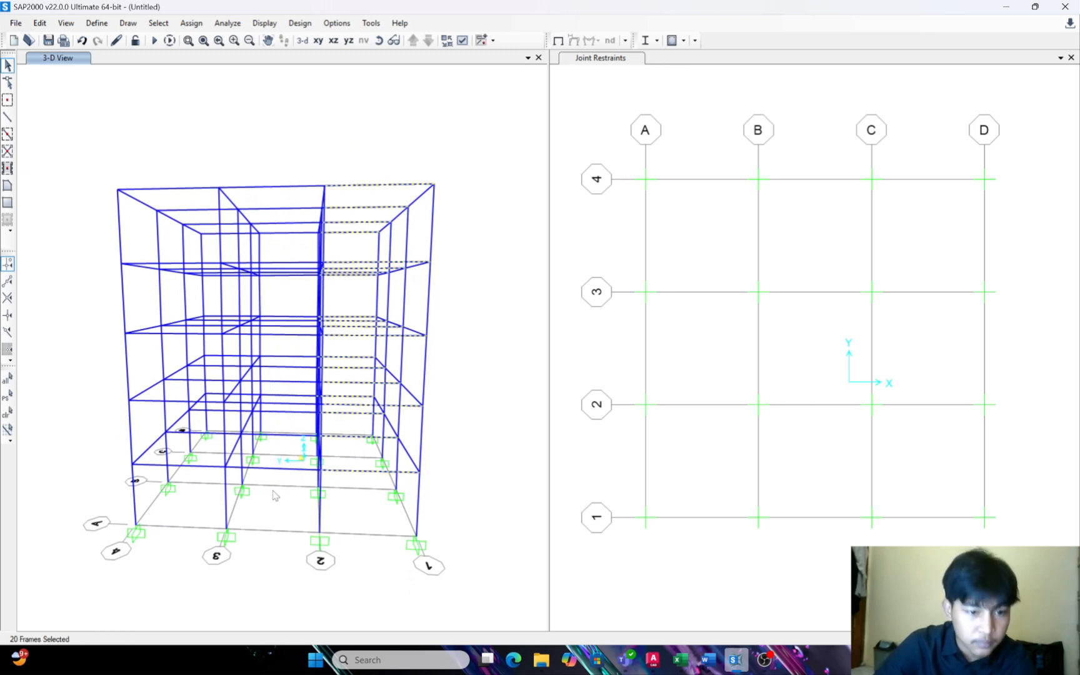
left_click_drag(274, 495, 280, 150)
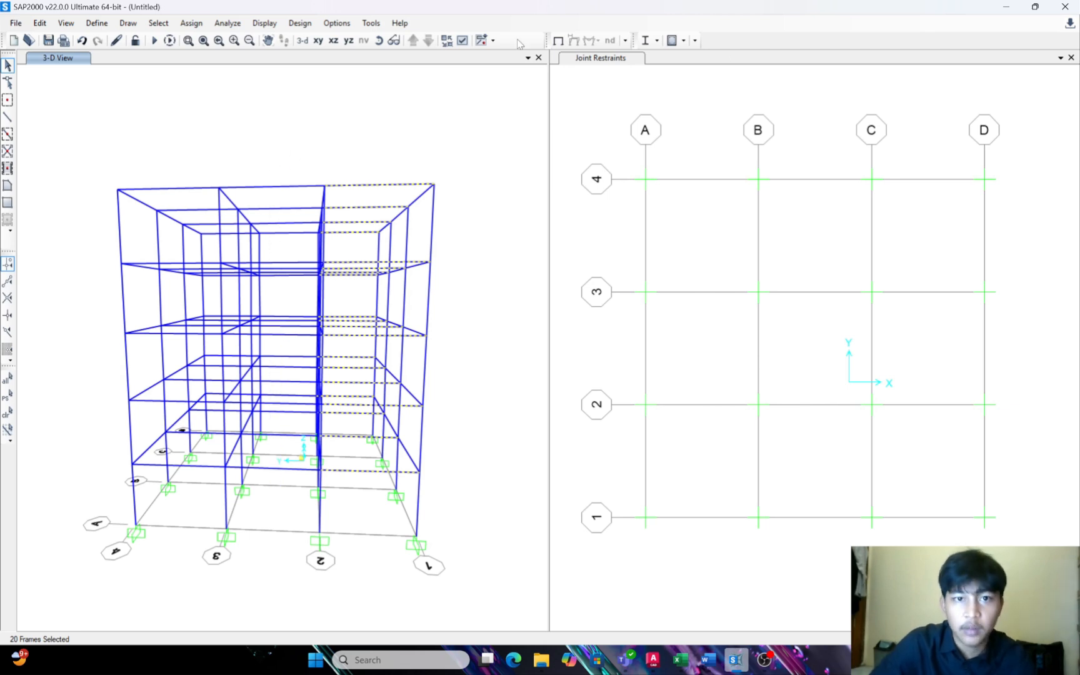
Select all beams and joints on each floor plan above the base, level by level up to the roof
left_click(665, 141)
left_click(413, 41)
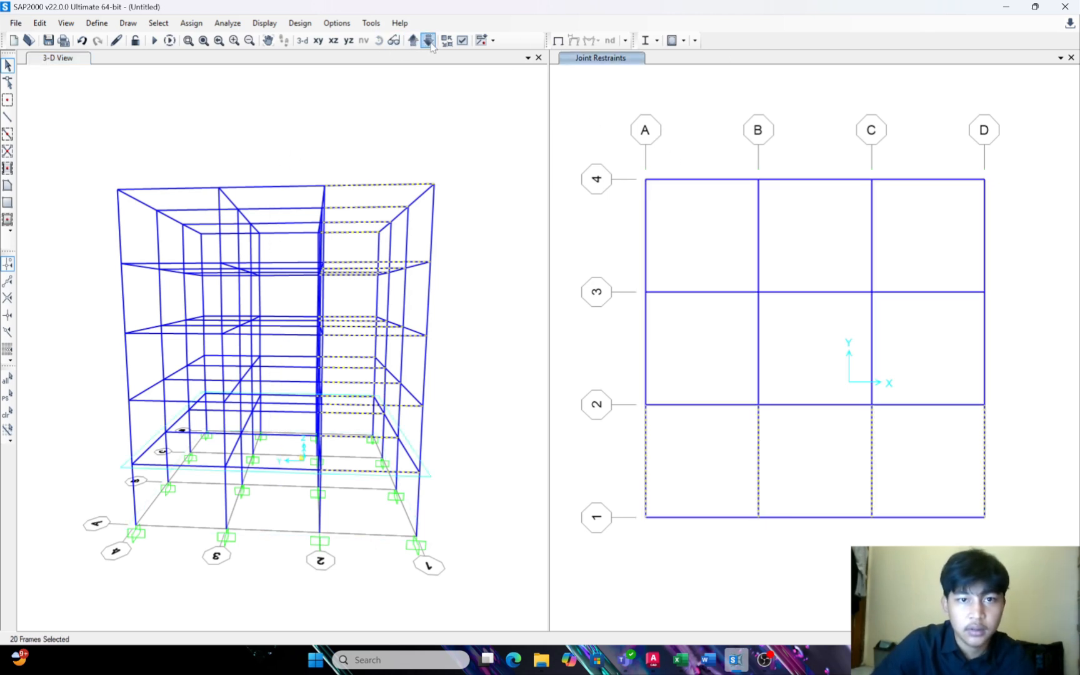
left_click_drag(1011, 538, 617, 118)
left_click(413, 41)
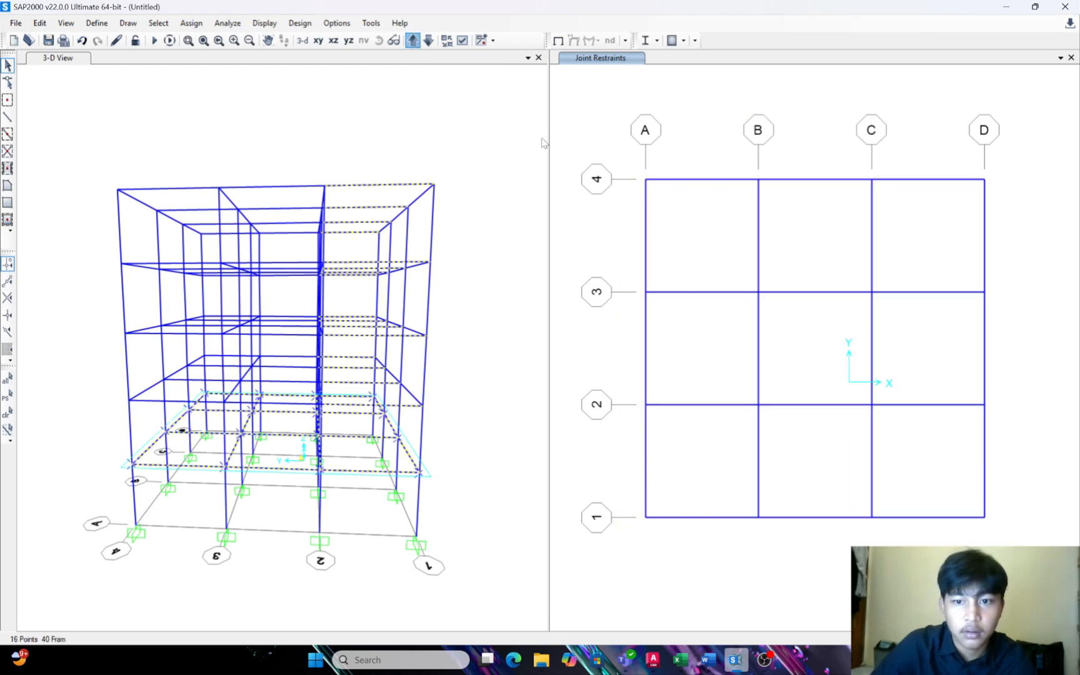
left_click_drag(1016, 560, 611, 148)
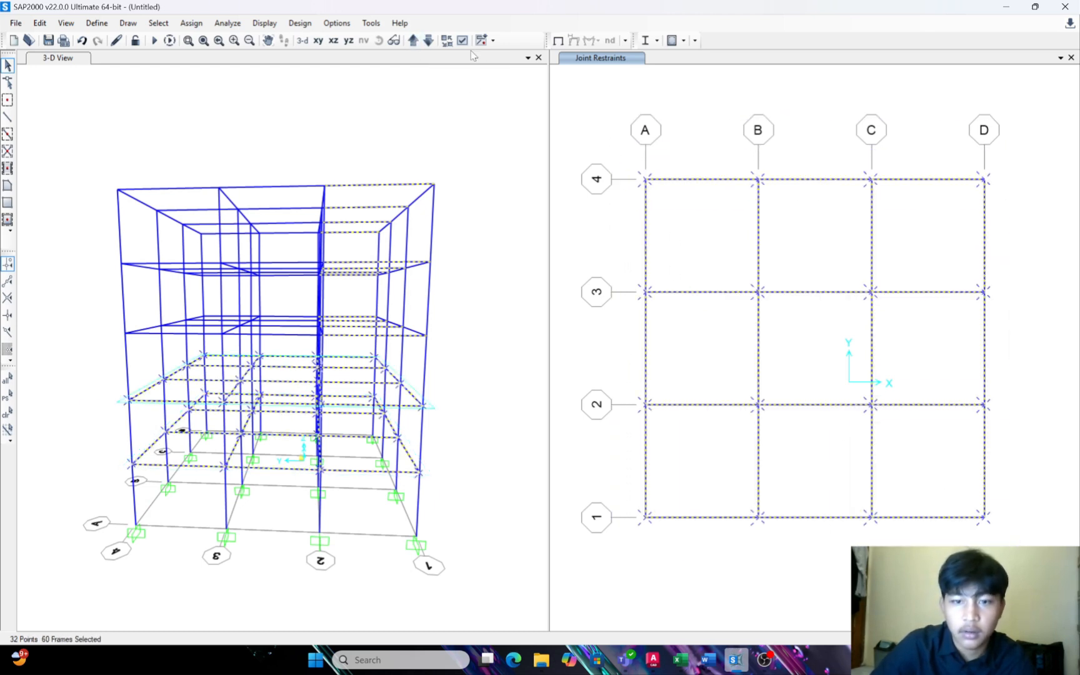
left_click(413, 40)
left_click_drag(1051, 538, 624, 126)
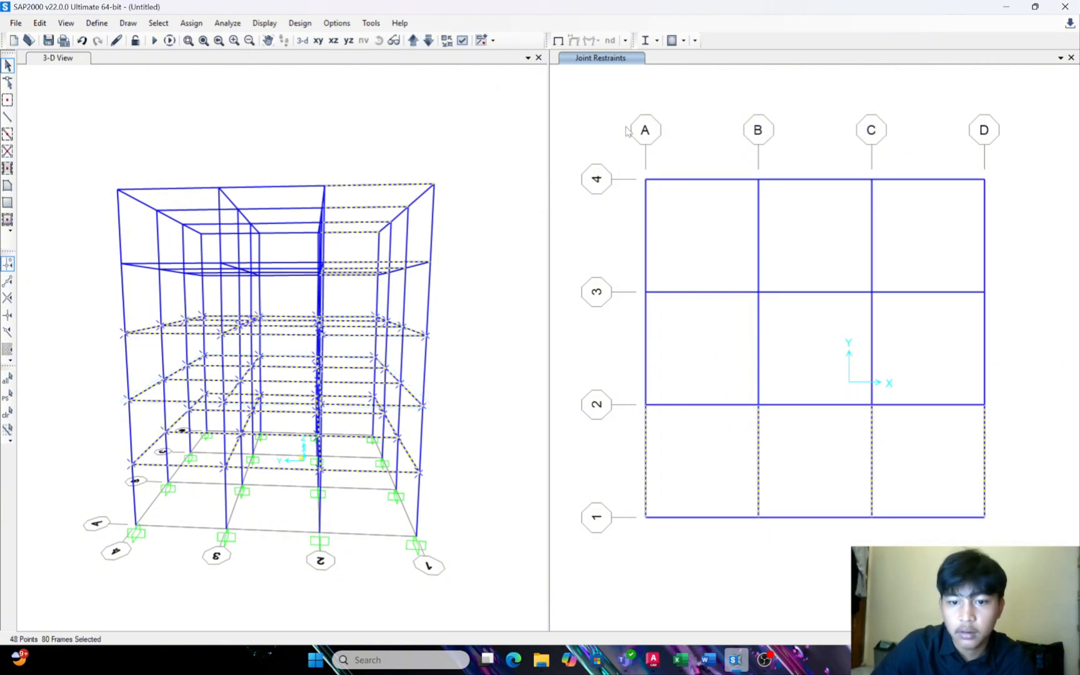
left_click(413, 41)
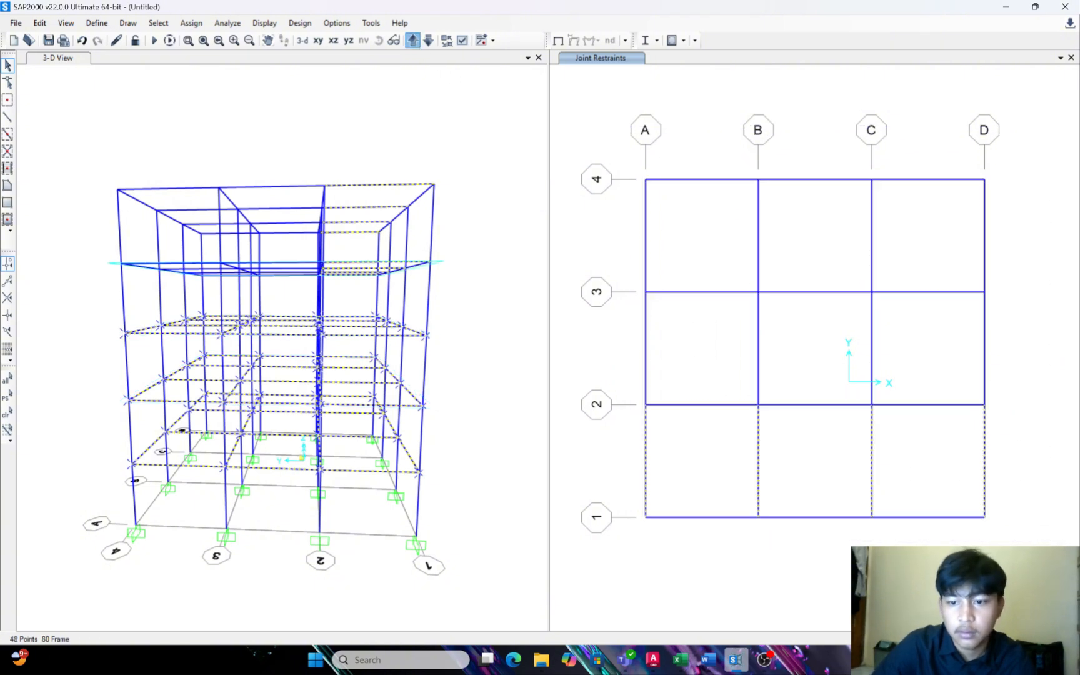
left_click_drag(1034, 609, 596, 133)
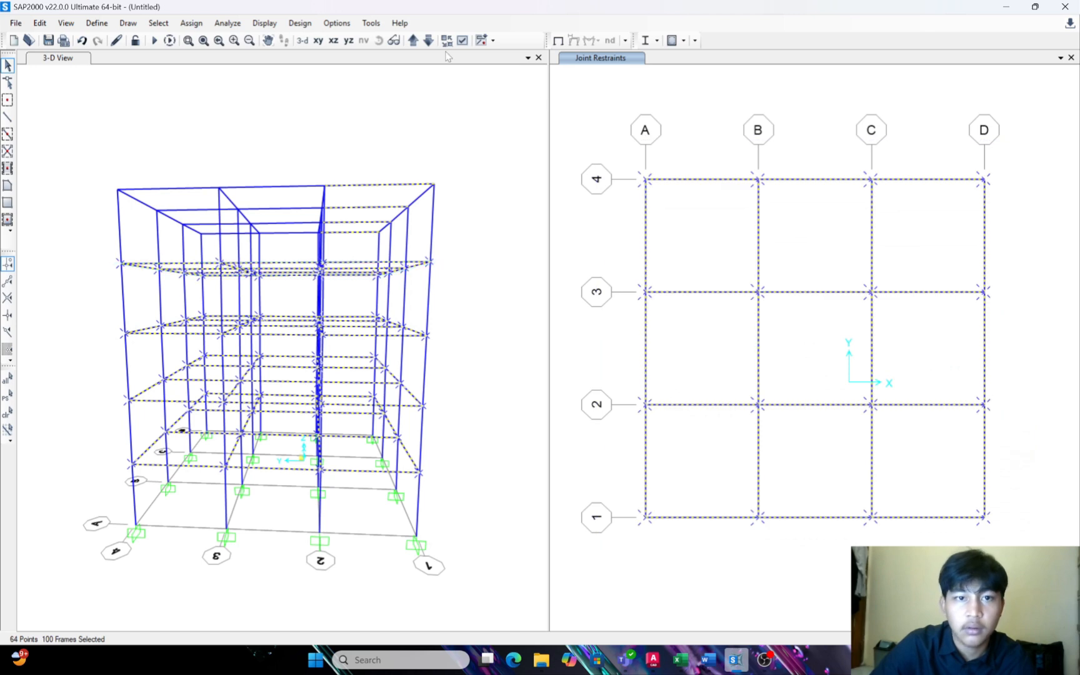
left_click(413, 41)
left_click_drag(1043, 581, 610, 135)
left_click(412, 41)
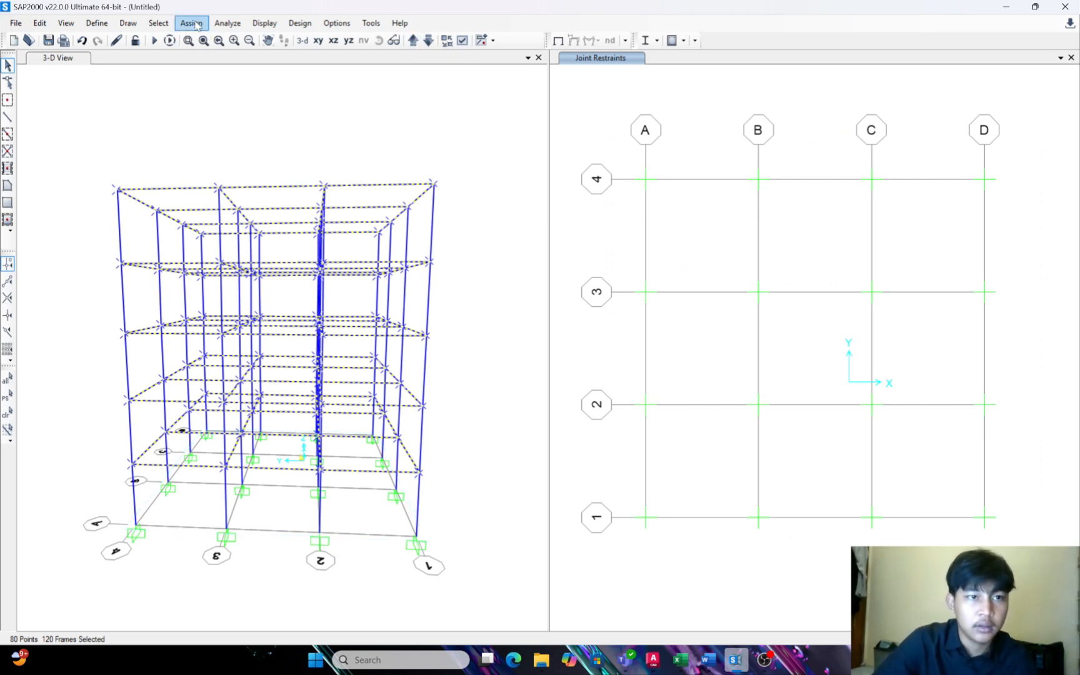
Assign the BALOK 30/50 frame section to the selected beams on all floors
left_click(193, 24)
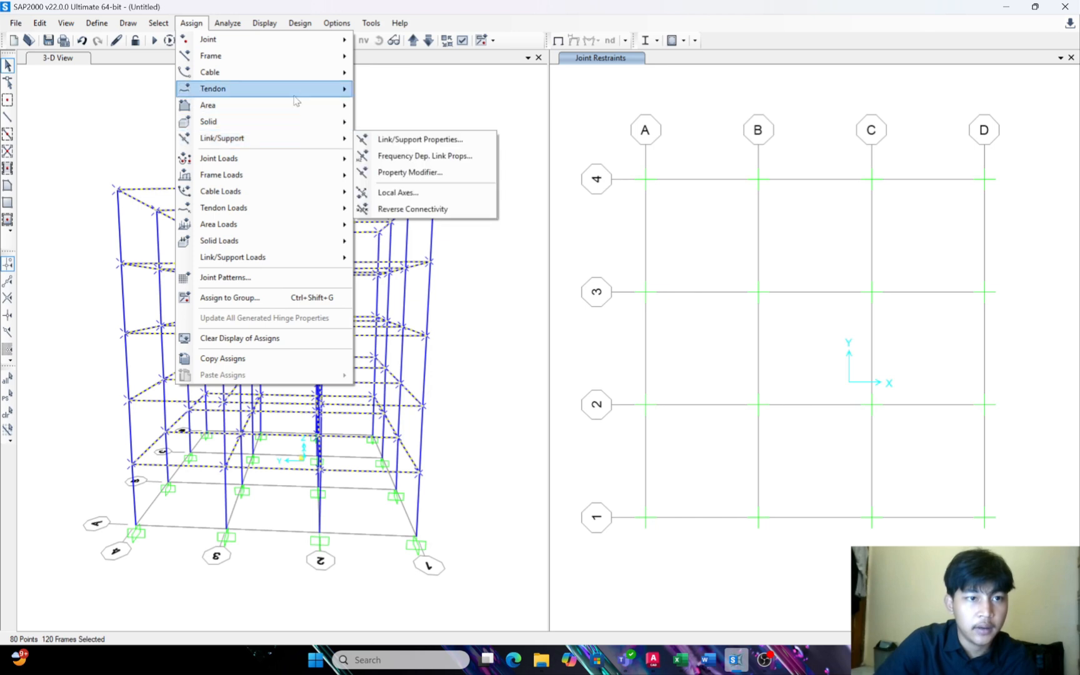
mouse_move(300, 55)
left_click(395, 53)
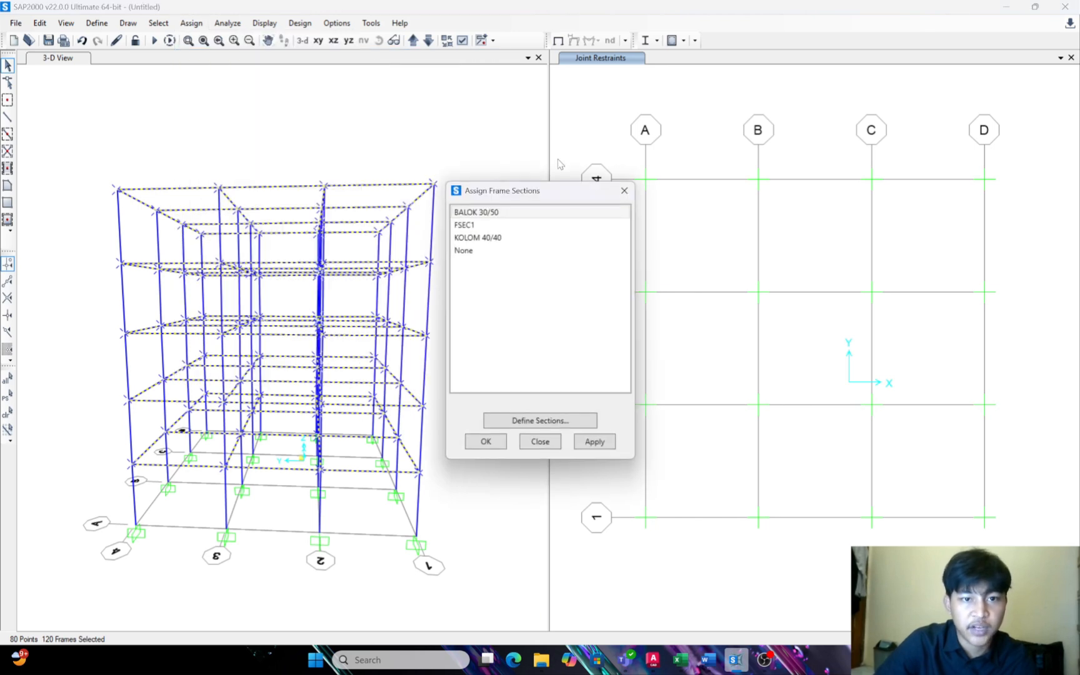
left_click(528, 215)
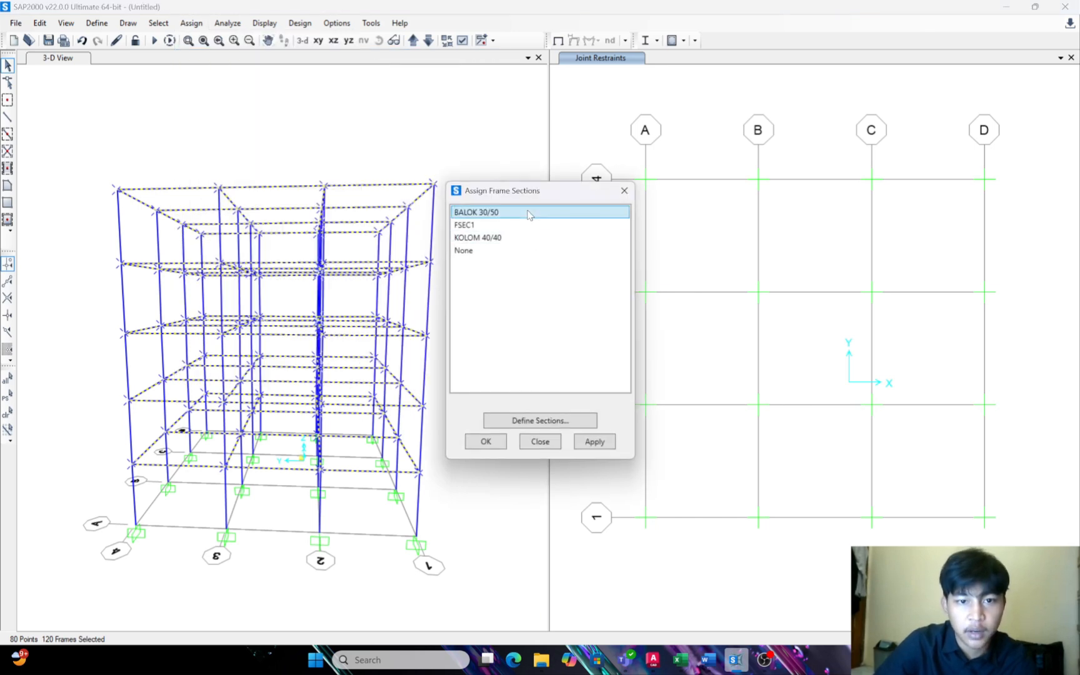
left_click(595, 441)
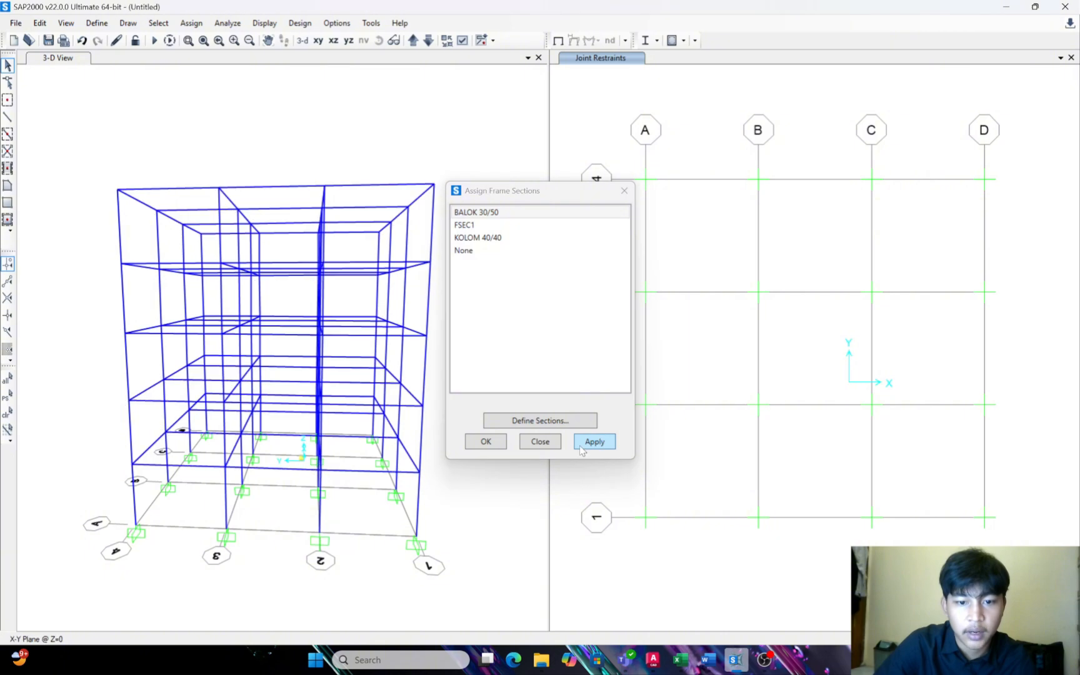
left_click(486, 442)
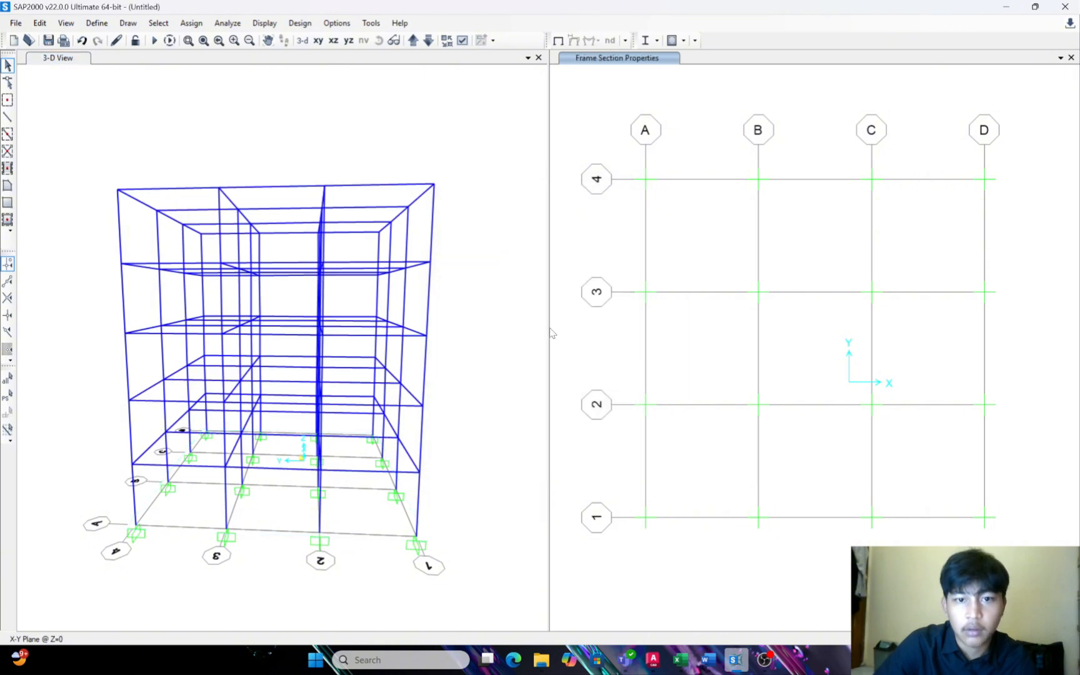
Check the beam section labels on each floor plan, level by level
left_click(413, 40)
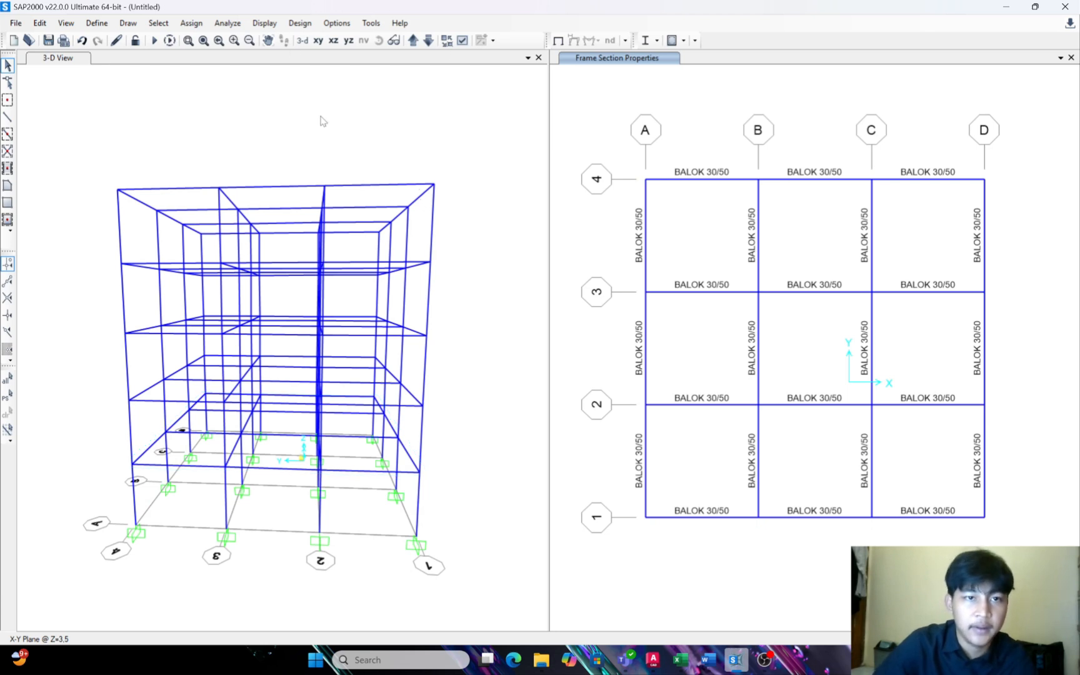
left_click(417, 46)
left_click(417, 47)
left_click(417, 46)
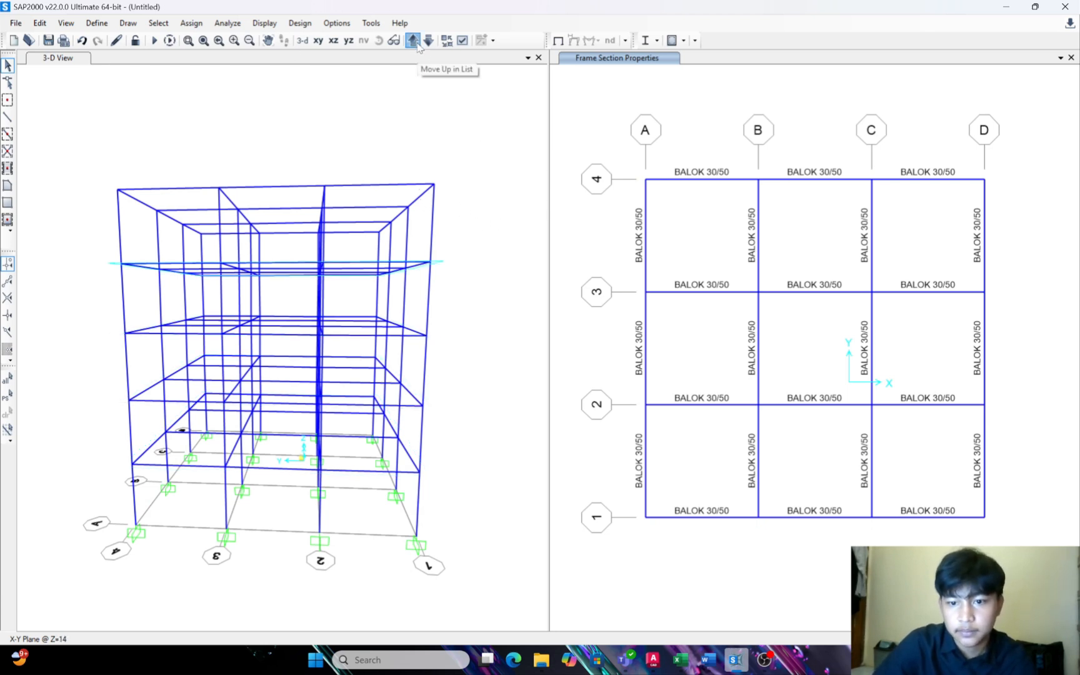
left_click(417, 46)
left_click(417, 46)
left_click(418, 47)
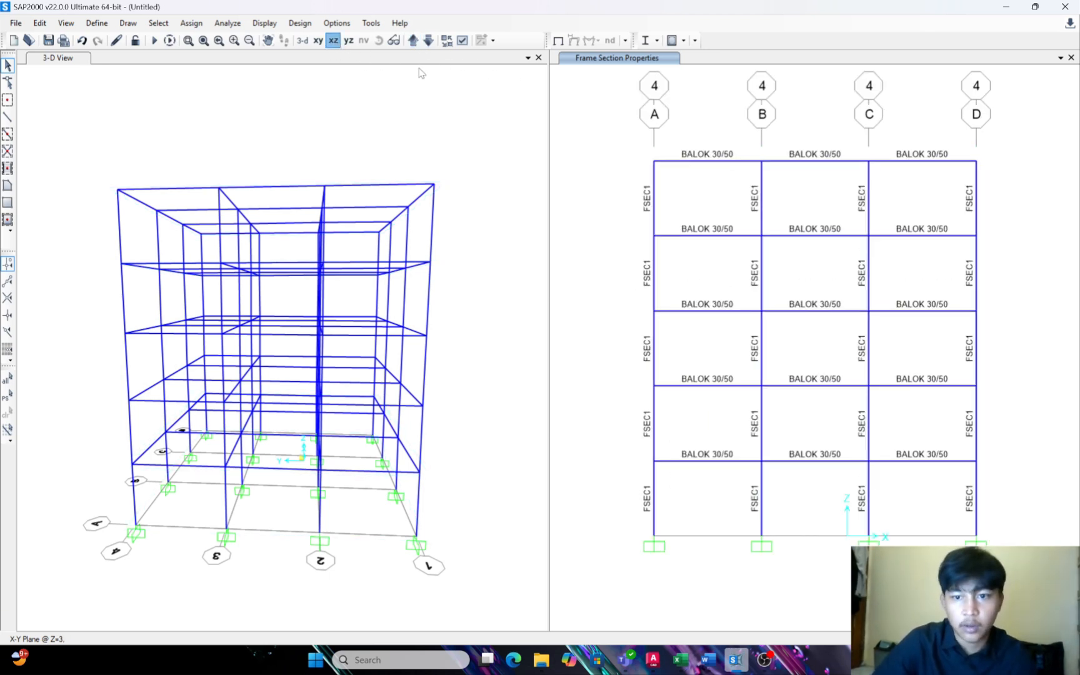
Select all columns of every storey along grid line 4 in the XZ elevation
left_click(333, 40)
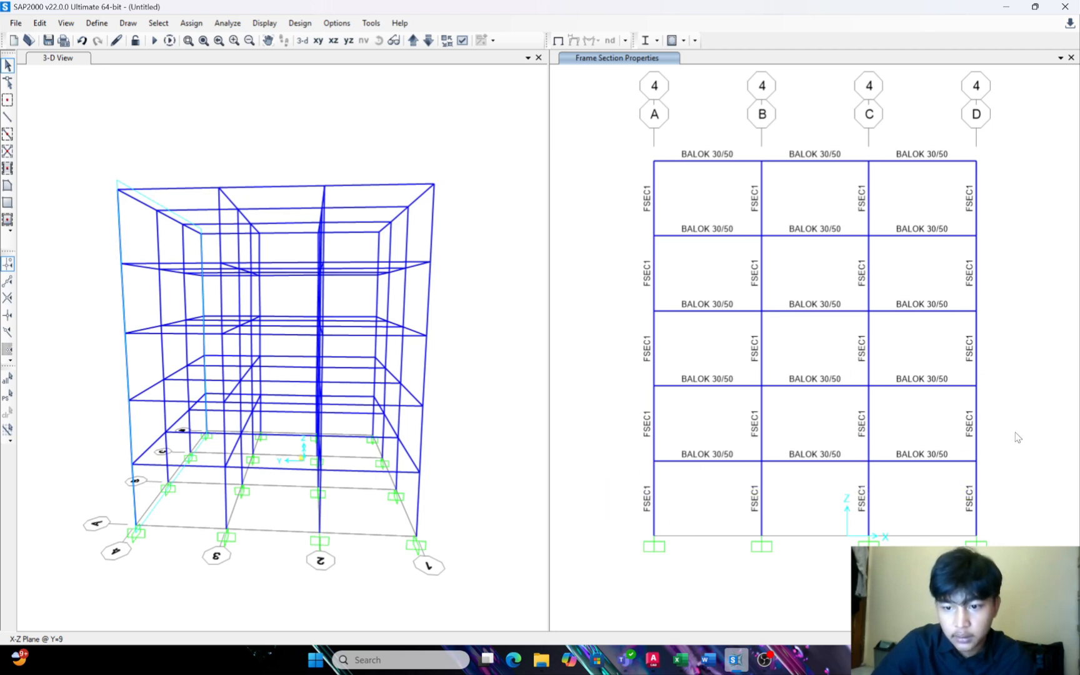
left_click_drag(992, 491, 603, 485)
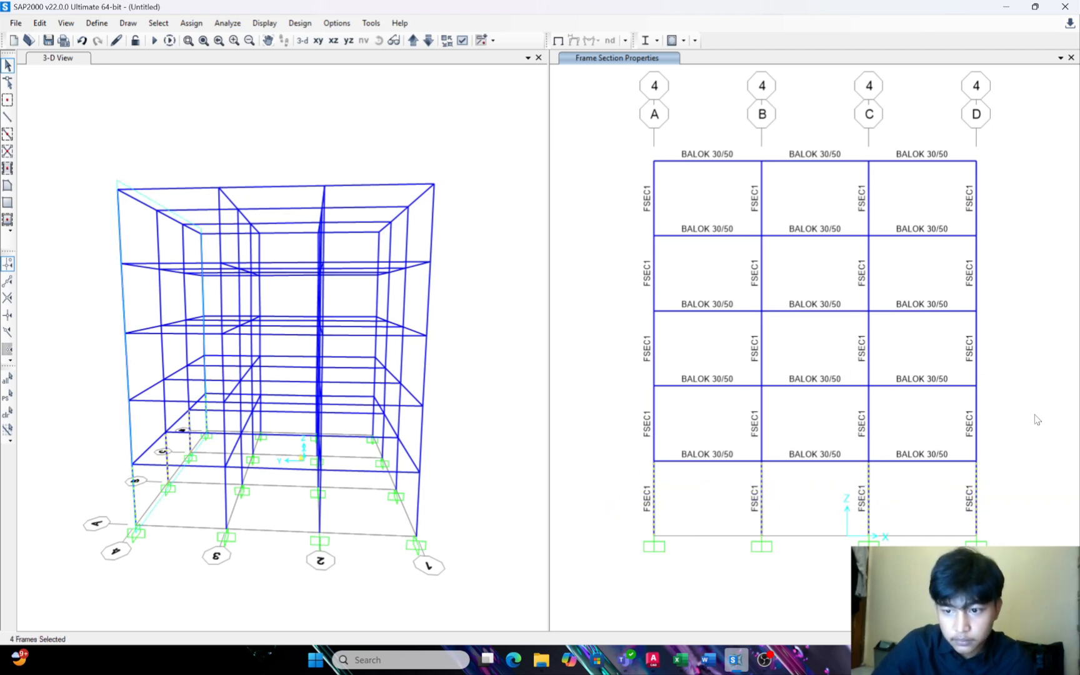
left_click_drag(1022, 419, 634, 442)
left_click_drag(1010, 340, 600, 350)
left_click_drag(1011, 276, 605, 287)
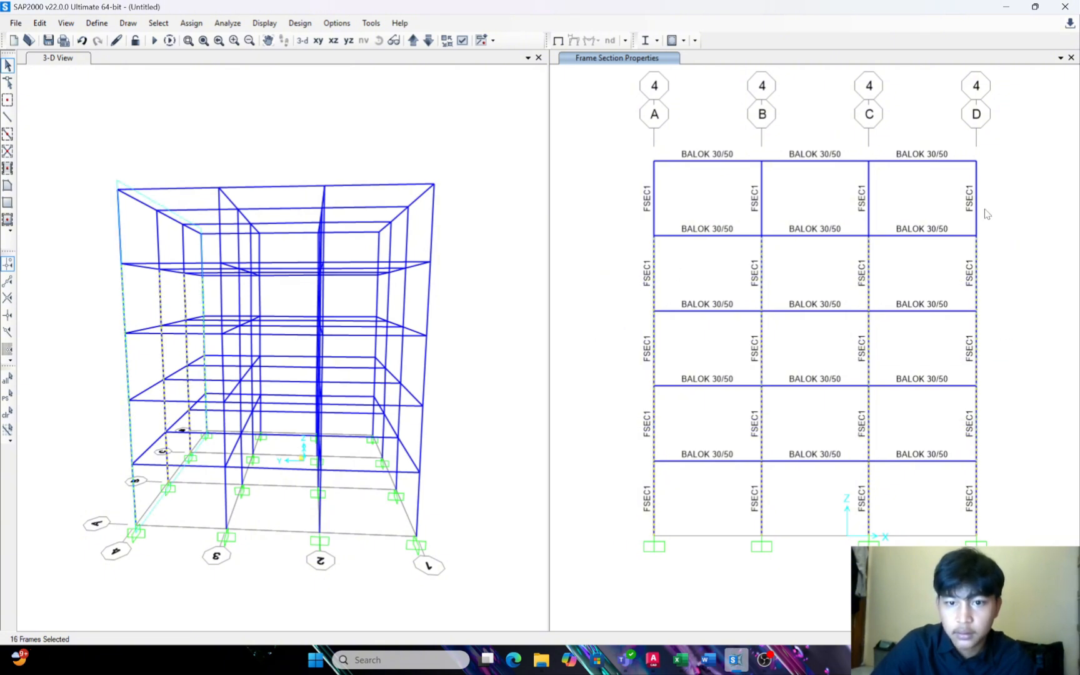
left_click_drag(1015, 189, 588, 194)
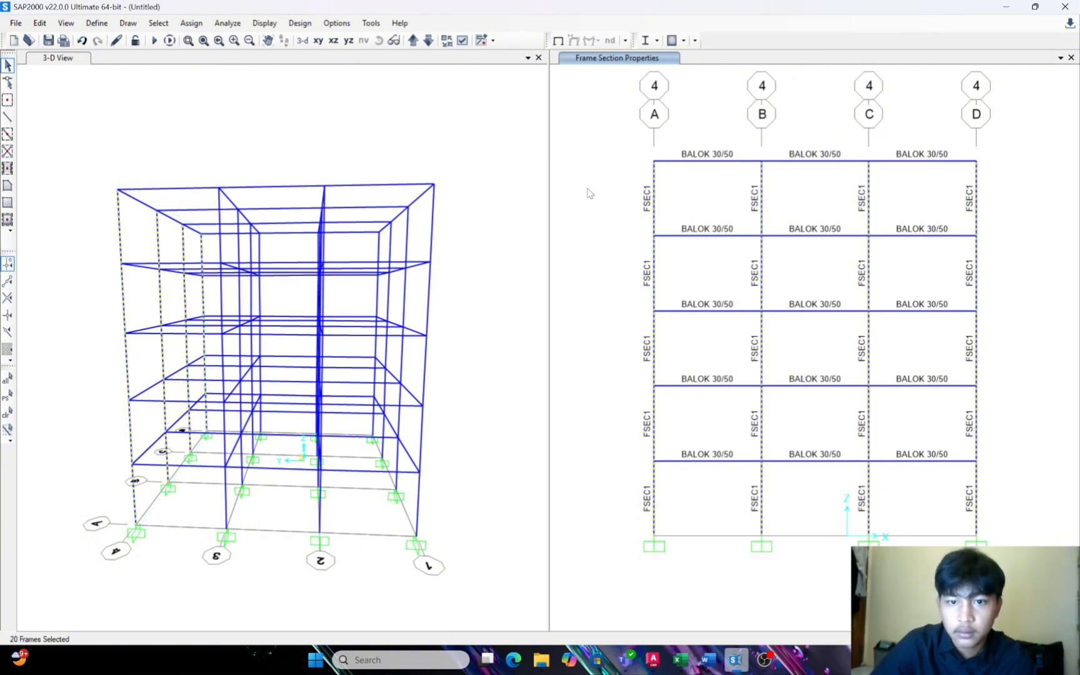
Add all columns of every storey in the grid line 1 elevation to the selection
left_click(412, 42)
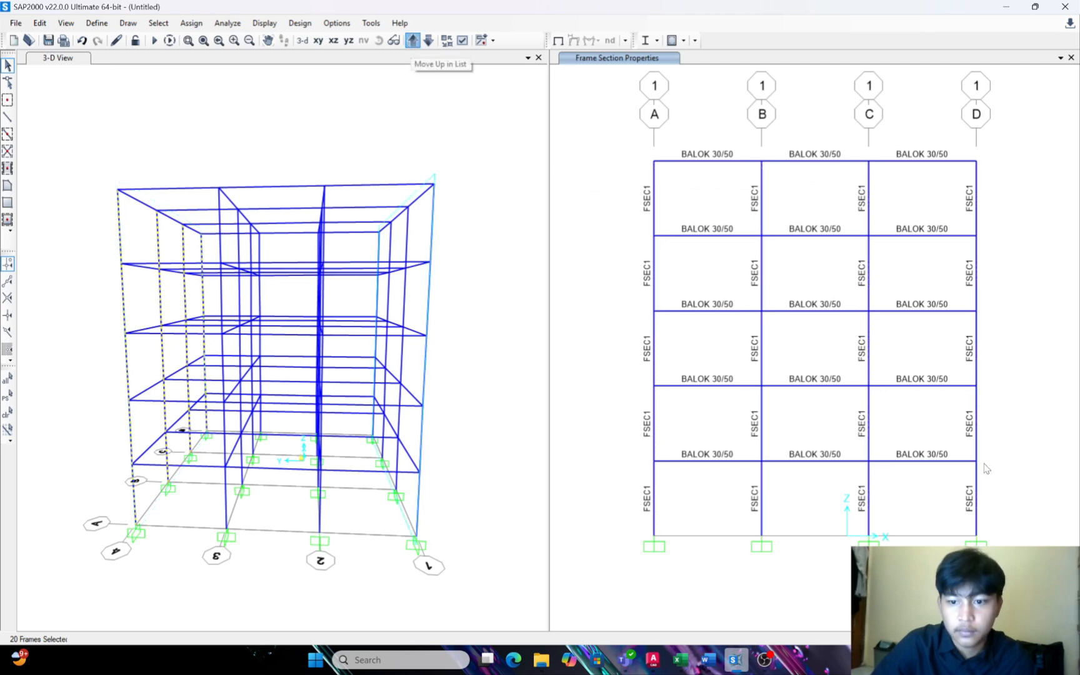
left_click_drag(992, 504, 581, 463)
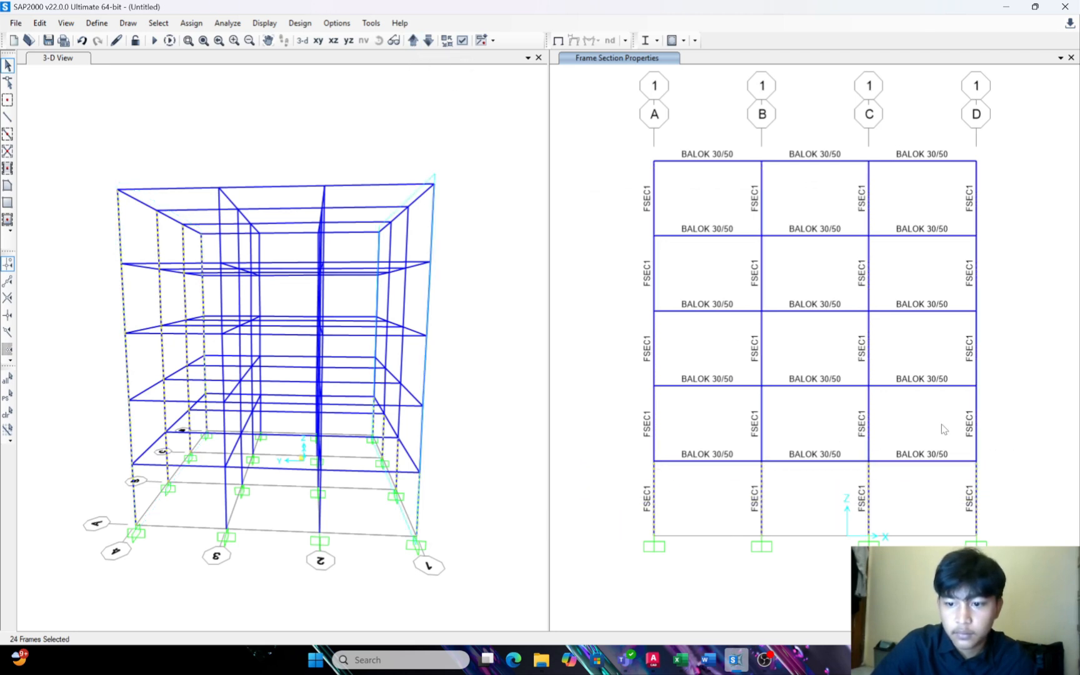
left_click_drag(1001, 420, 530, 420)
left_click_drag(986, 338, 628, 346)
left_click_drag(997, 264, 638, 271)
left_click_drag(1002, 201, 590, 199)
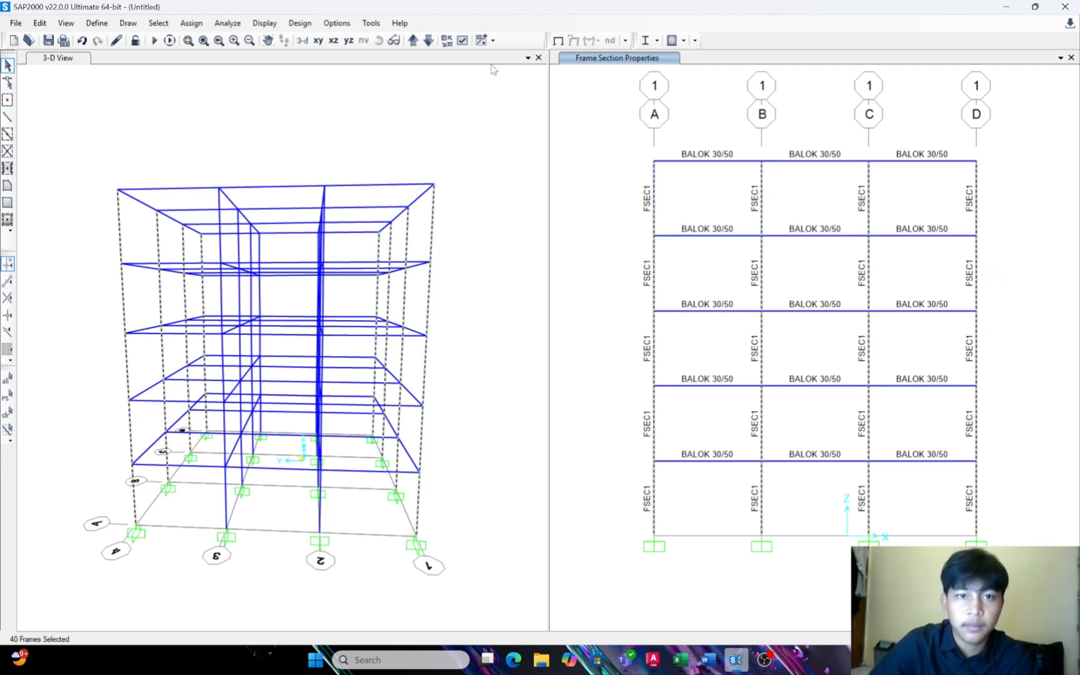
Add all columns of every storey in the grid line 2 elevation to the selection
left_click(413, 40)
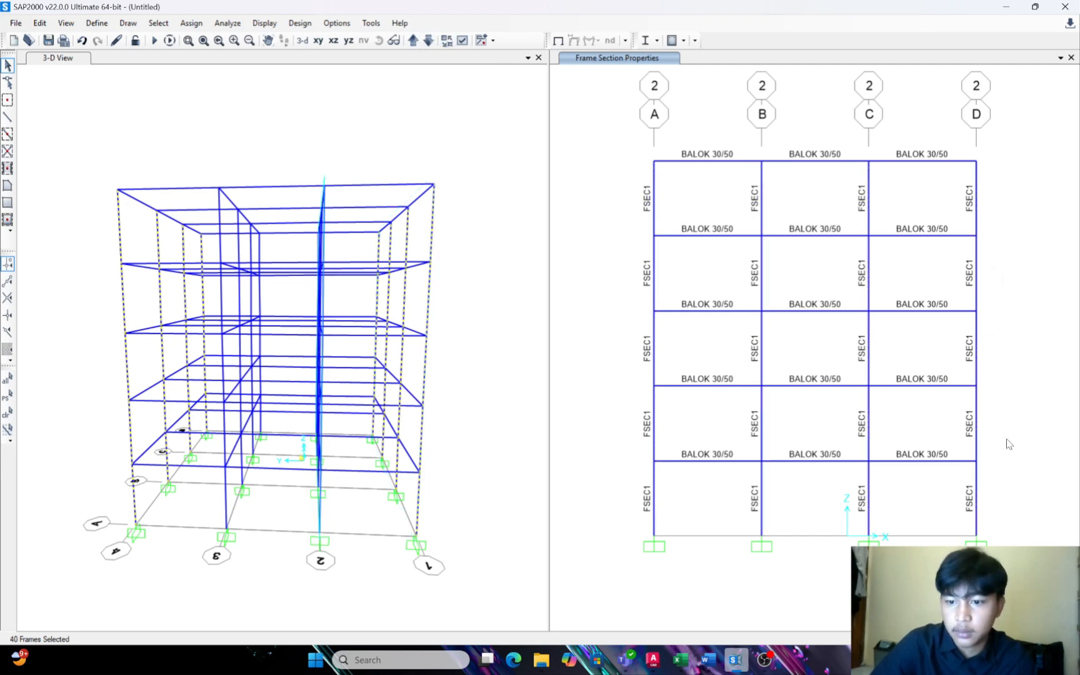
left_click_drag(998, 491, 629, 506)
left_click_drag(1034, 405, 616, 446)
left_click_drag(986, 336, 564, 342)
left_click_drag(991, 267, 597, 292)
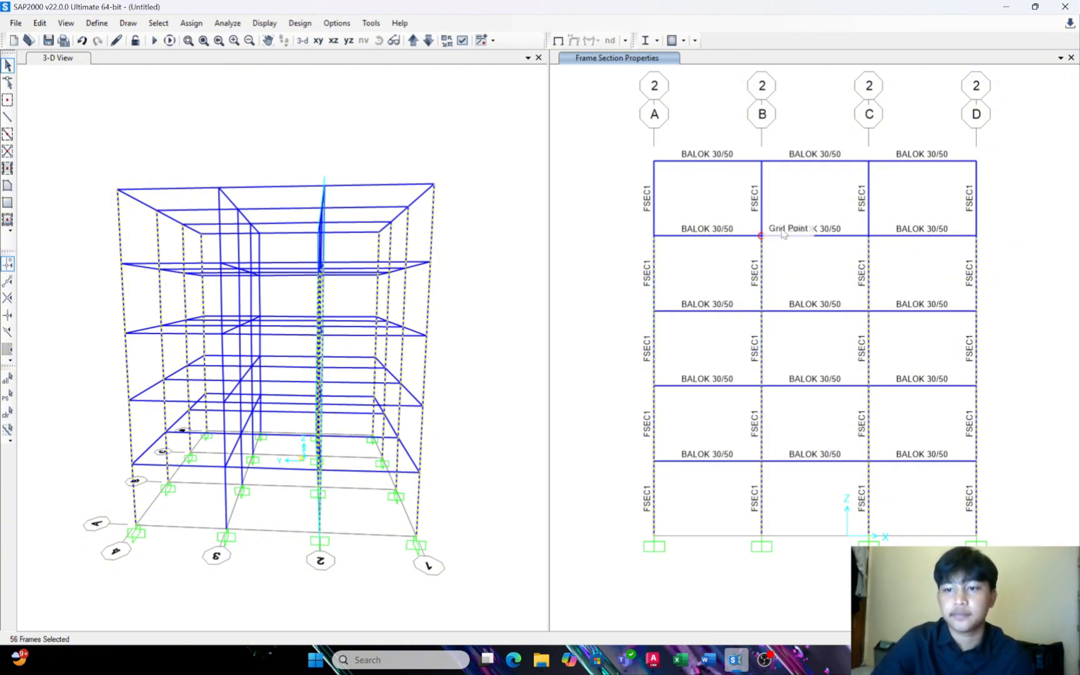
left_click_drag(997, 189, 594, 219)
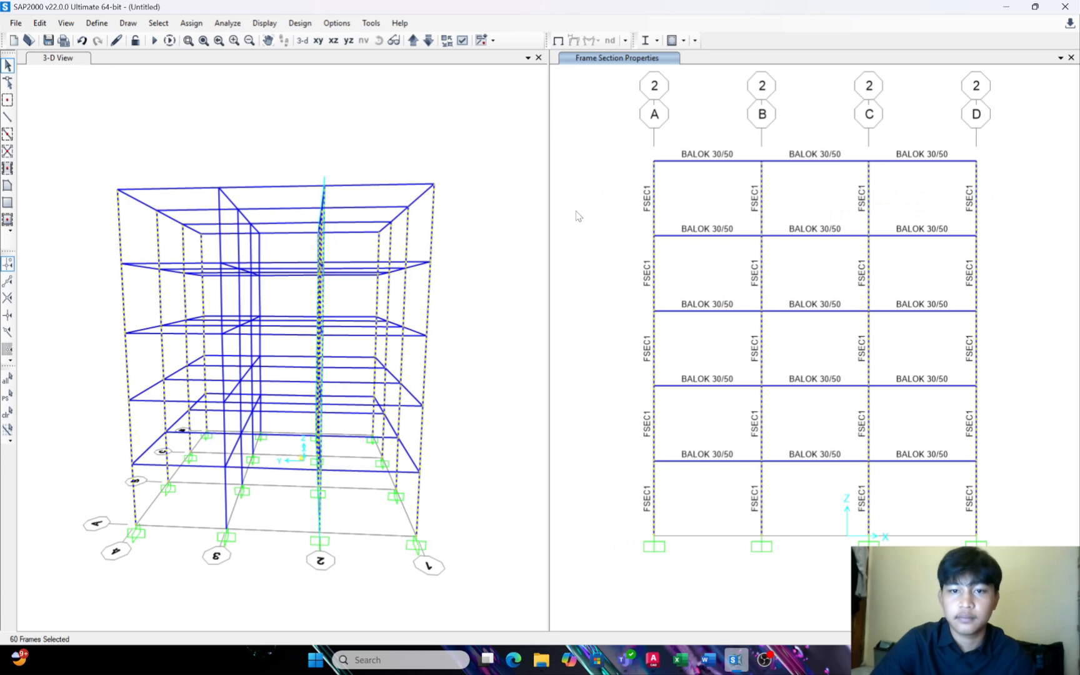
Add all columns of every storey in the grid line 3 elevation to the selection
left_click(413, 40)
left_click_drag(996, 516, 621, 475)
left_click_drag(1056, 368, 613, 429)
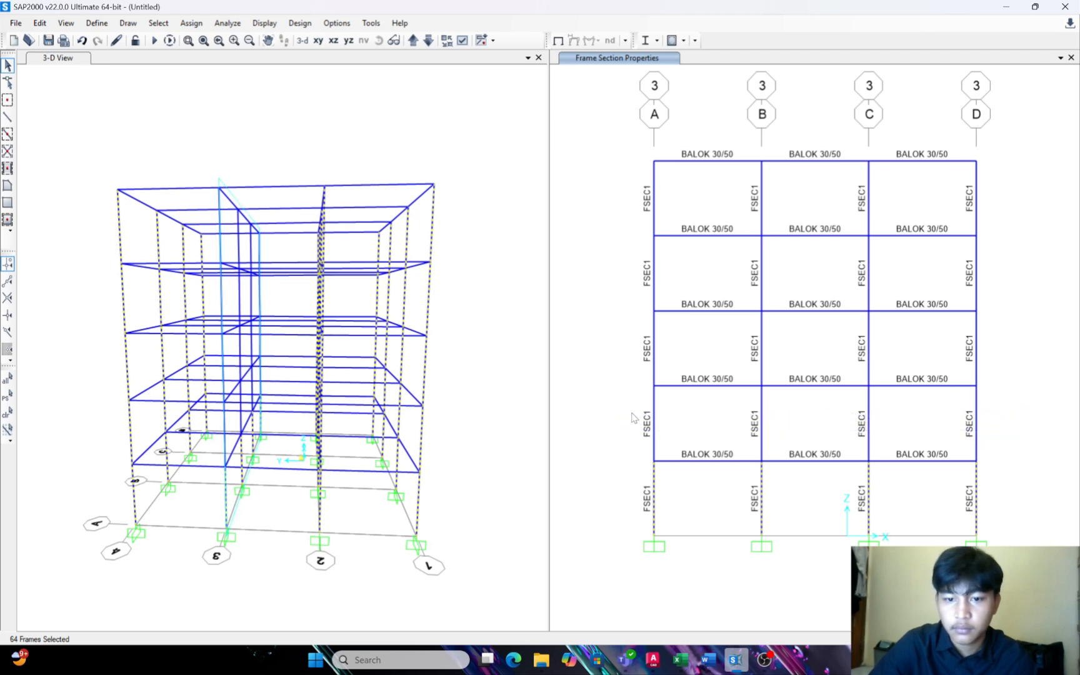
left_click_drag(1009, 420, 621, 411)
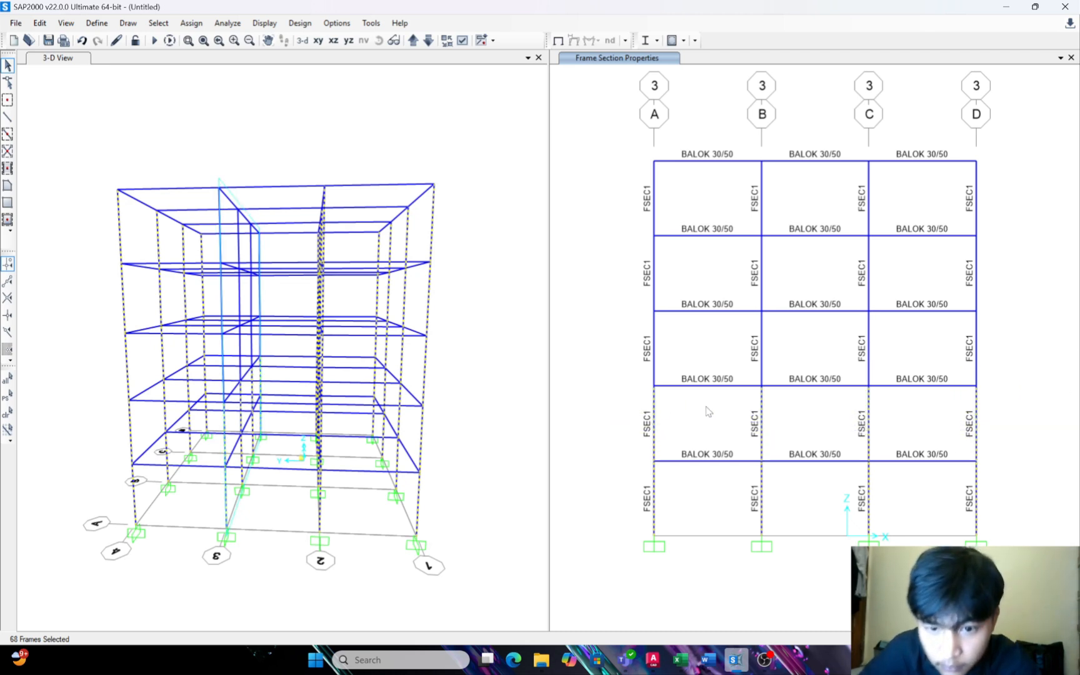
left_click_drag(1031, 350, 594, 350)
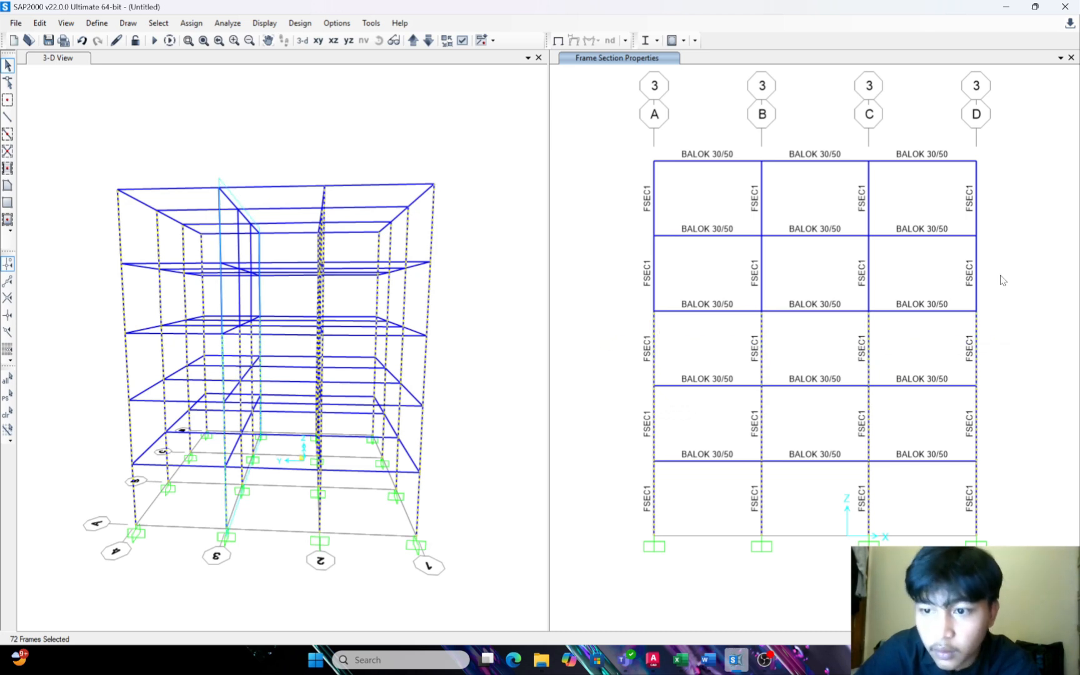
left_click_drag(1025, 277, 616, 271)
left_click_drag(1024, 196, 612, 199)
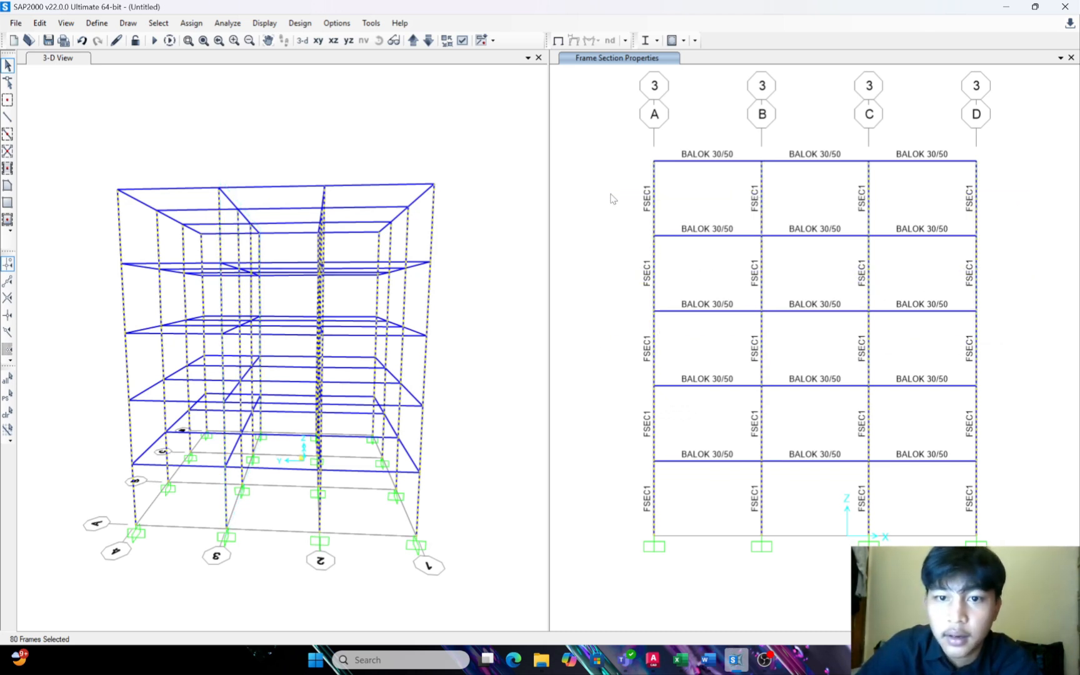
Review the column selection on each grid elevation and assign the KOLOM 40/40 frame section to the selected columns
left_click(413, 40)
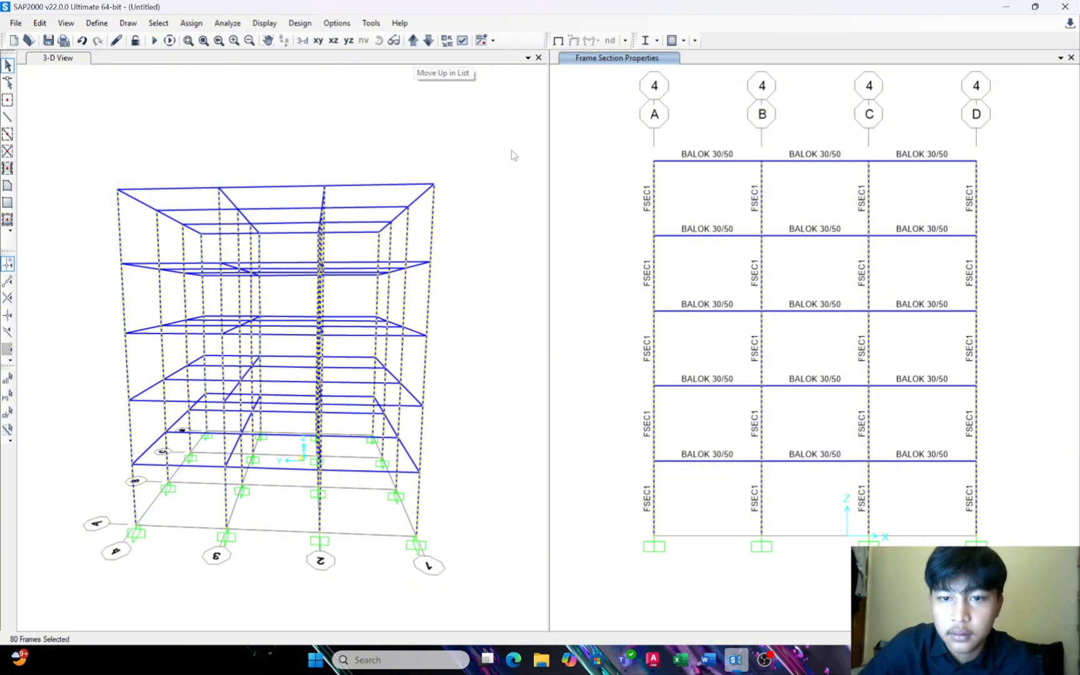
left_click(413, 40)
left_click(414, 40)
left_click(413, 40)
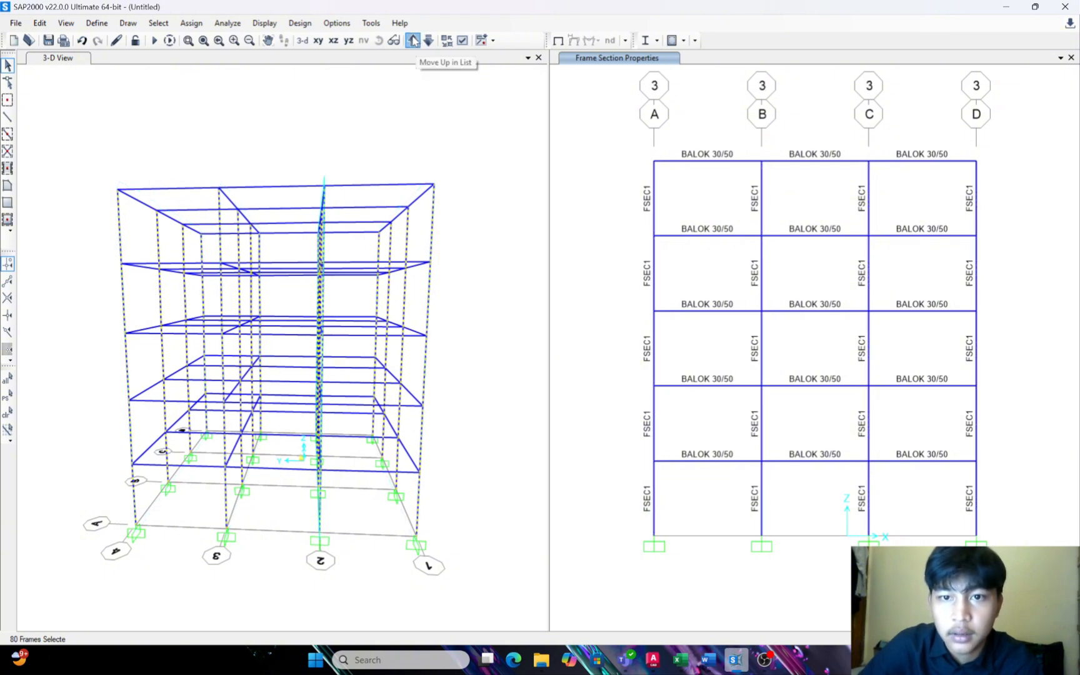
left_click(413, 40)
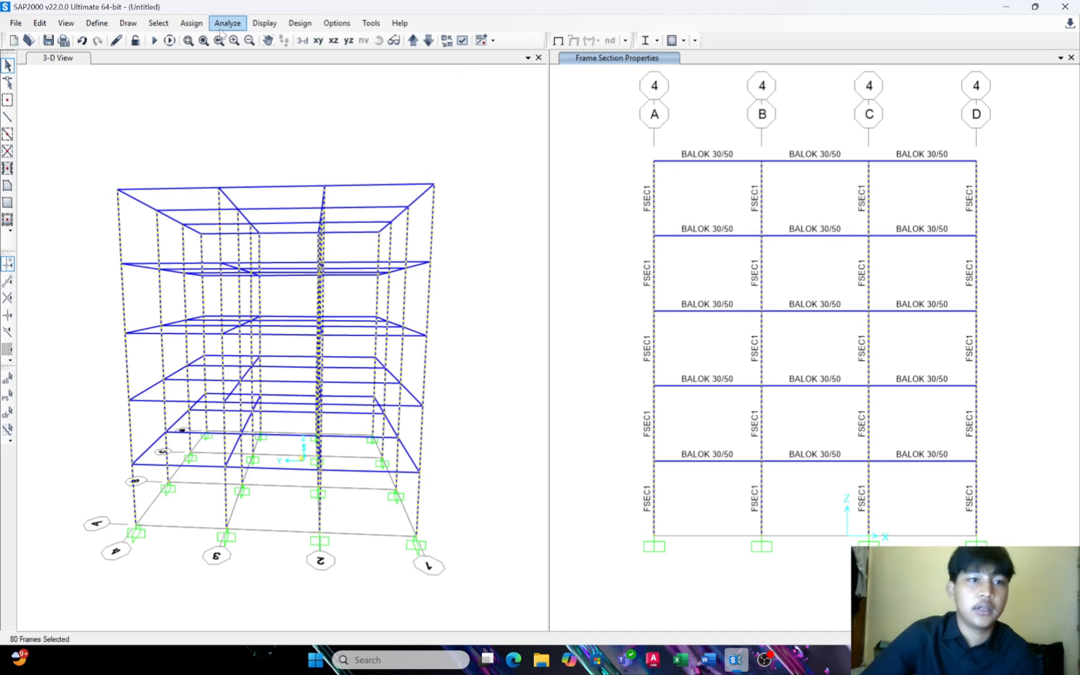
left_click(191, 23)
mouse_move(257, 57)
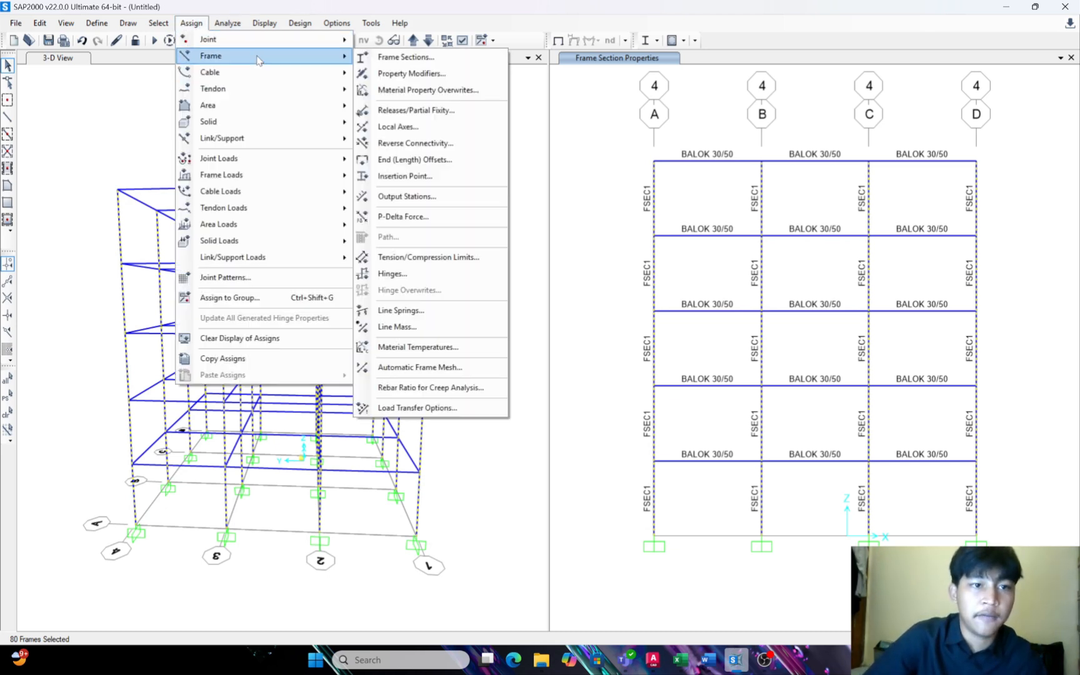
left_click(397, 59)
left_click(556, 246)
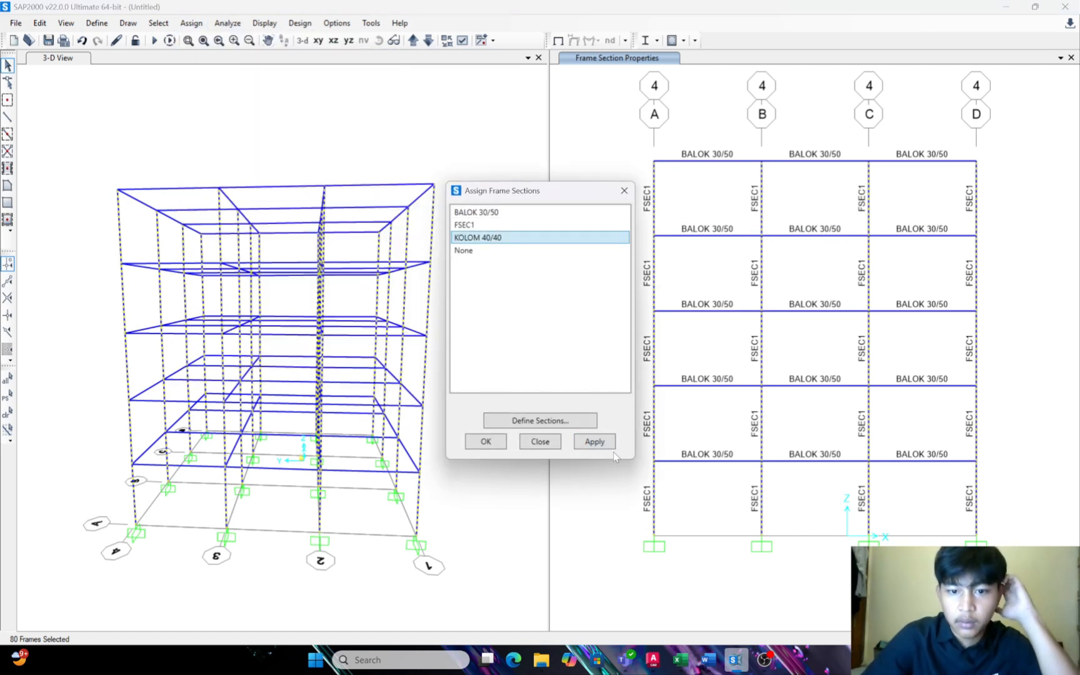
left_click(597, 441)
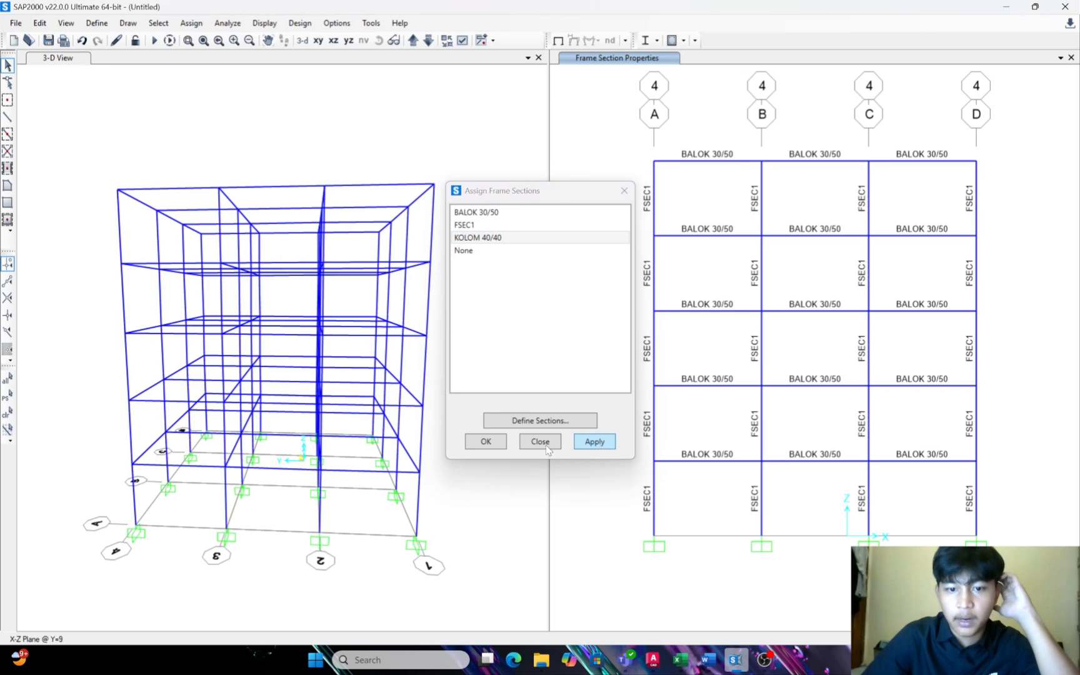
Assign the KOLOM 40/40 section to the columns in the grid line 4 elevation
left_click(484, 445)
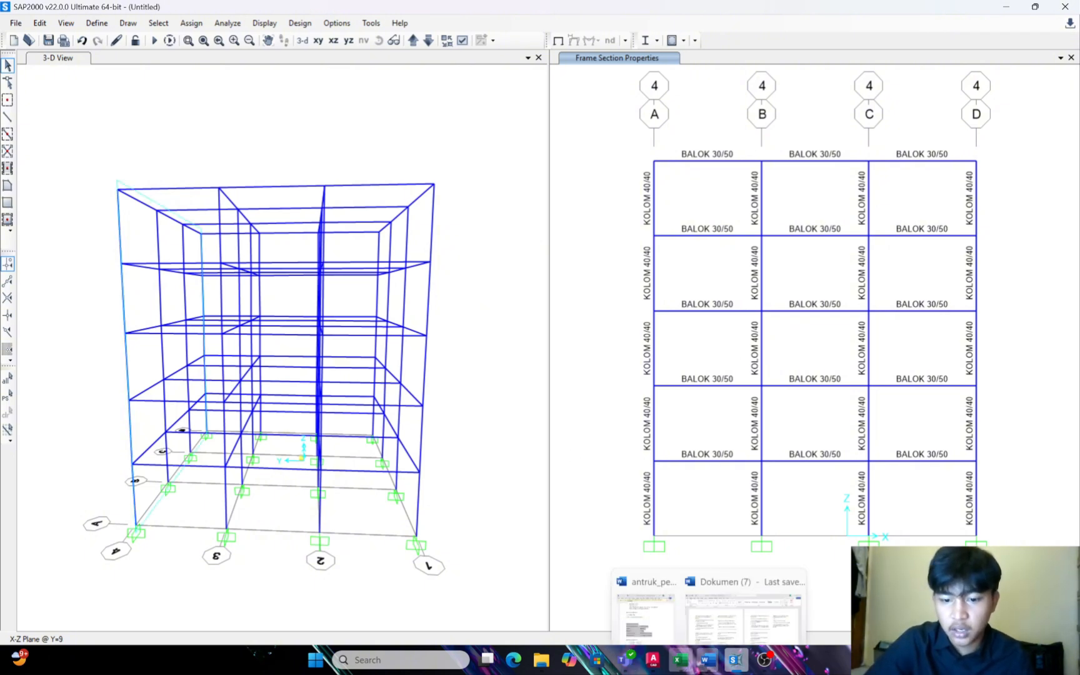
Review the floor and roof slab load calculations in the Excel workbook and return to SAP2000
left_click(681, 661)
scroll(272, 451, "down", 12)
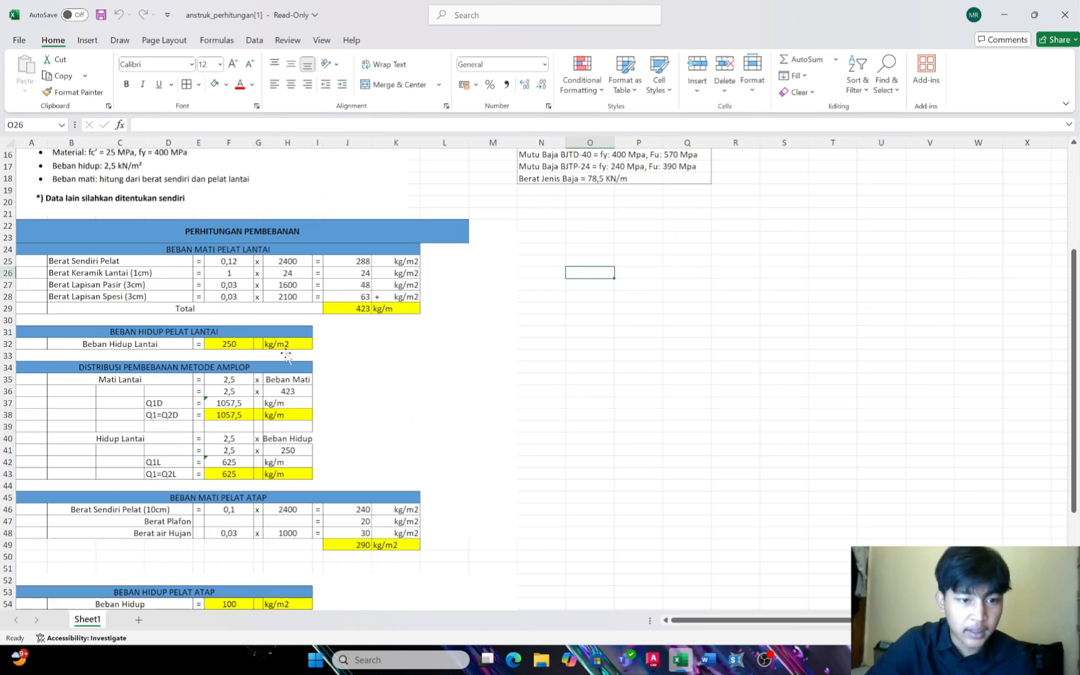
scroll(264, 375, "up", 2)
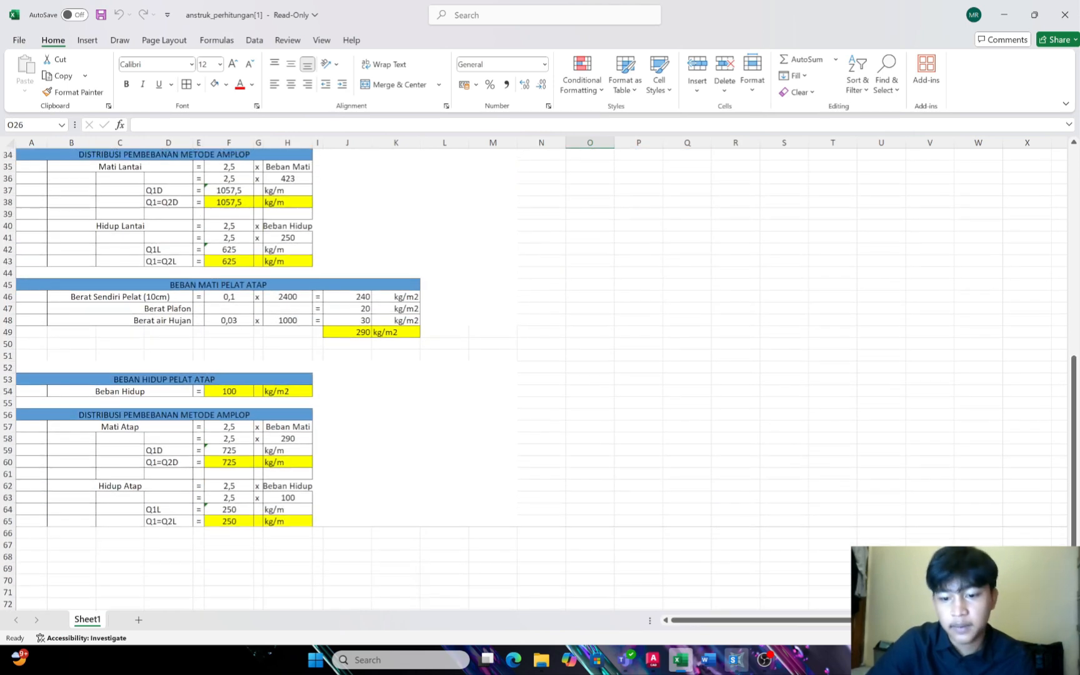
left_click(736, 660)
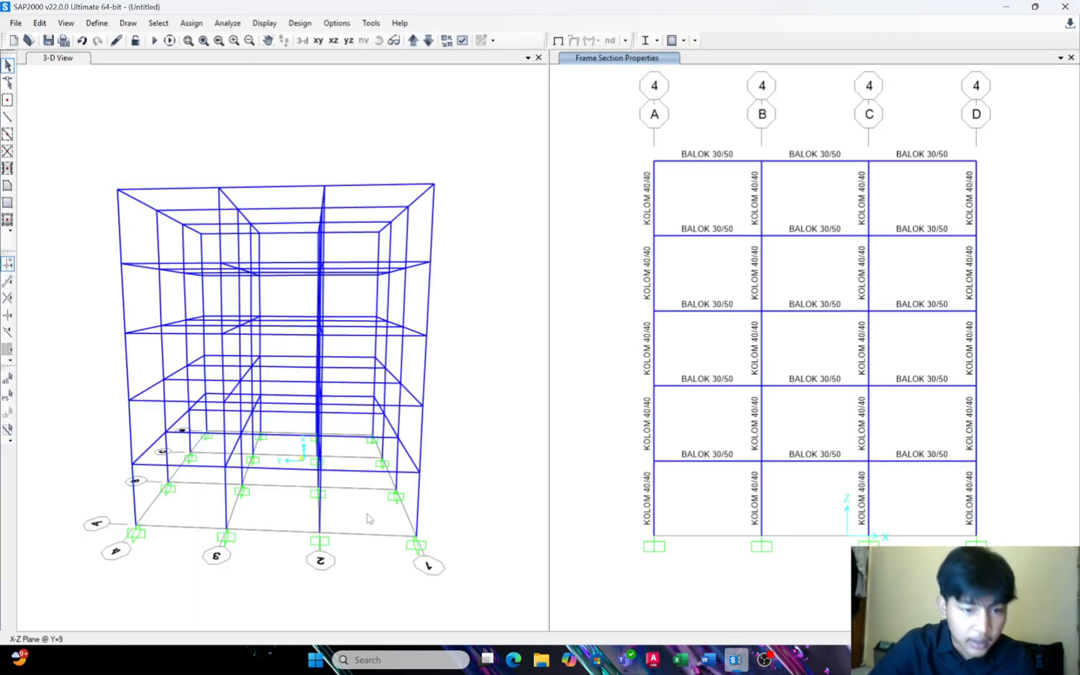
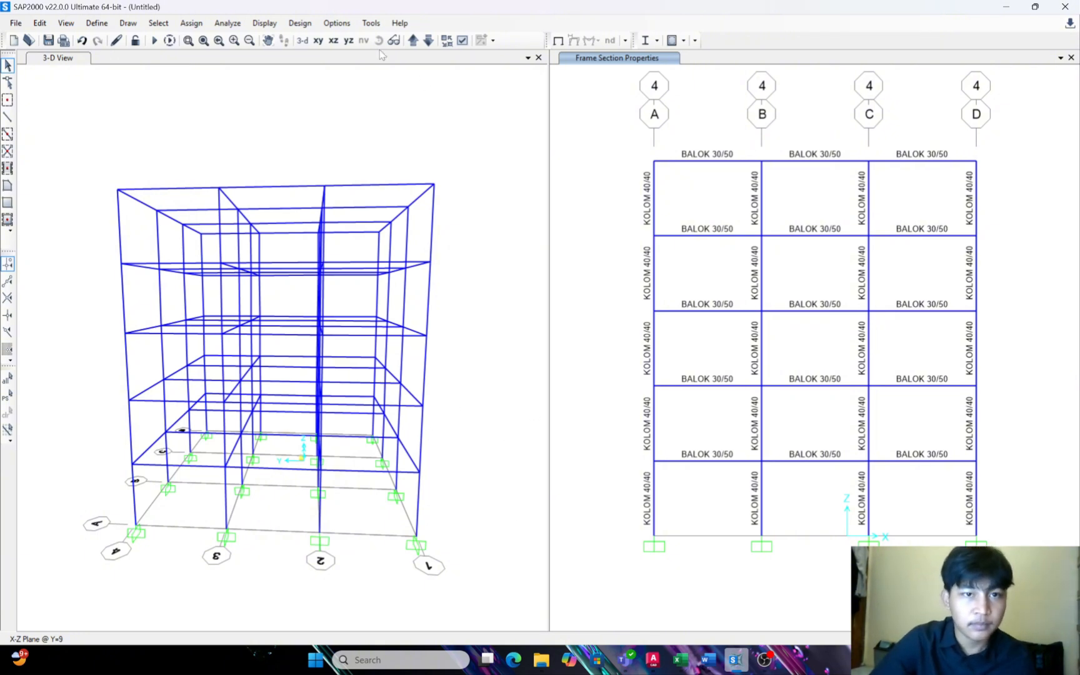
Add a load pattern named LIVE with type Dead and a self-weight multiplier of 0
left_click(473, 159)
left_click(379, 41)
left_click_drag(420, 114, 451, 127)
left_click(618, 142)
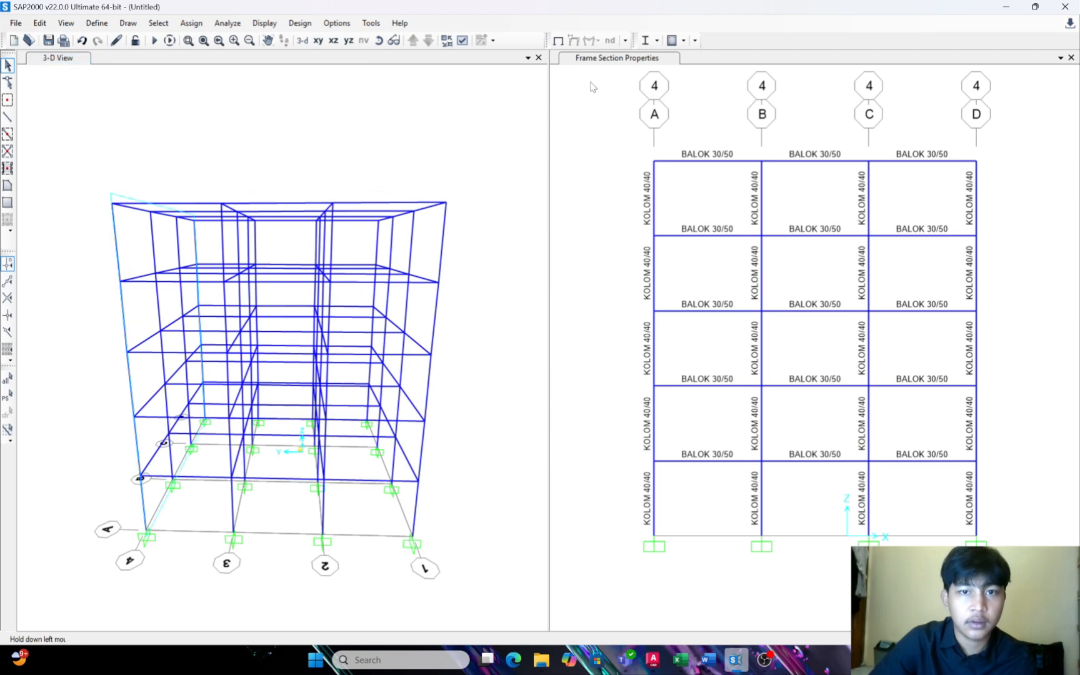
left_click(97, 23)
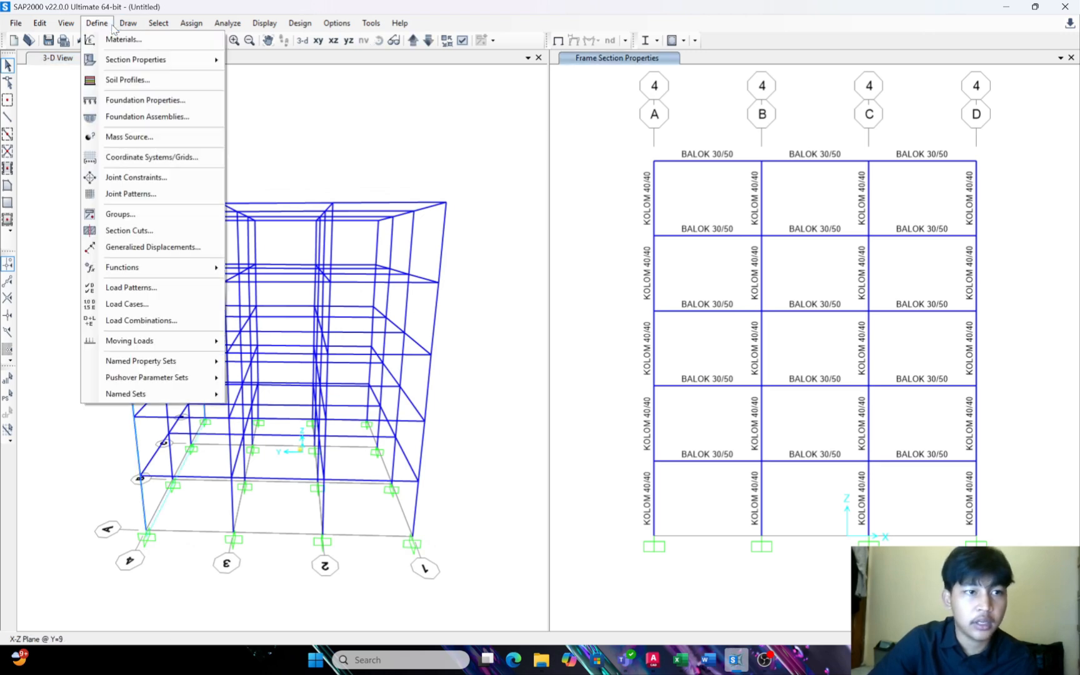
left_click(128, 293)
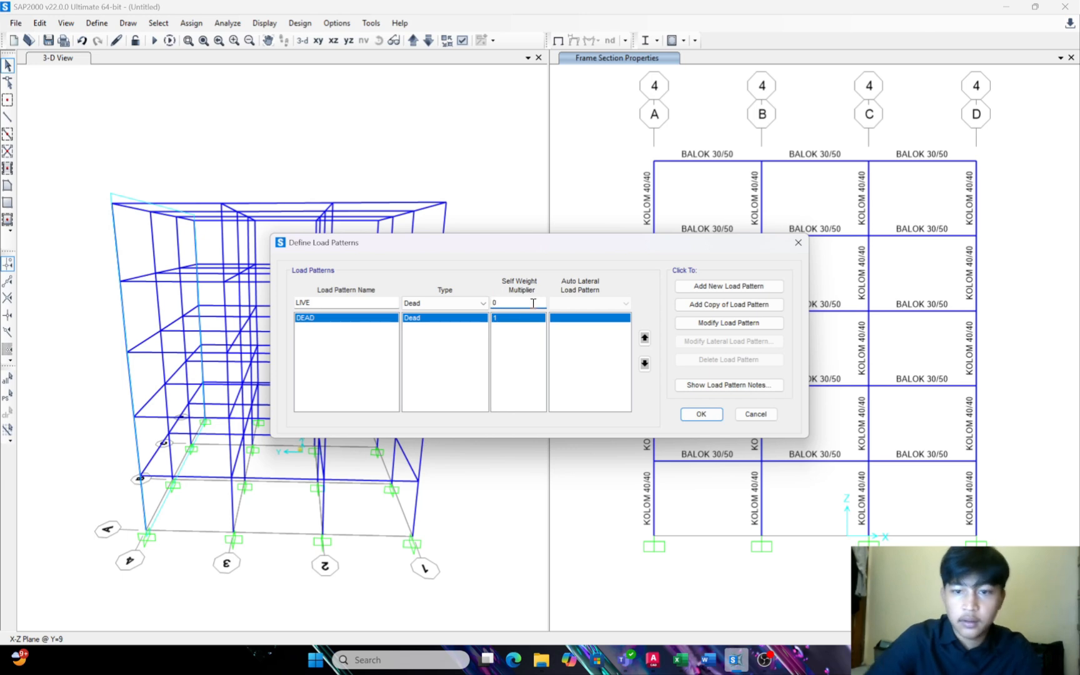
left_click(701, 286)
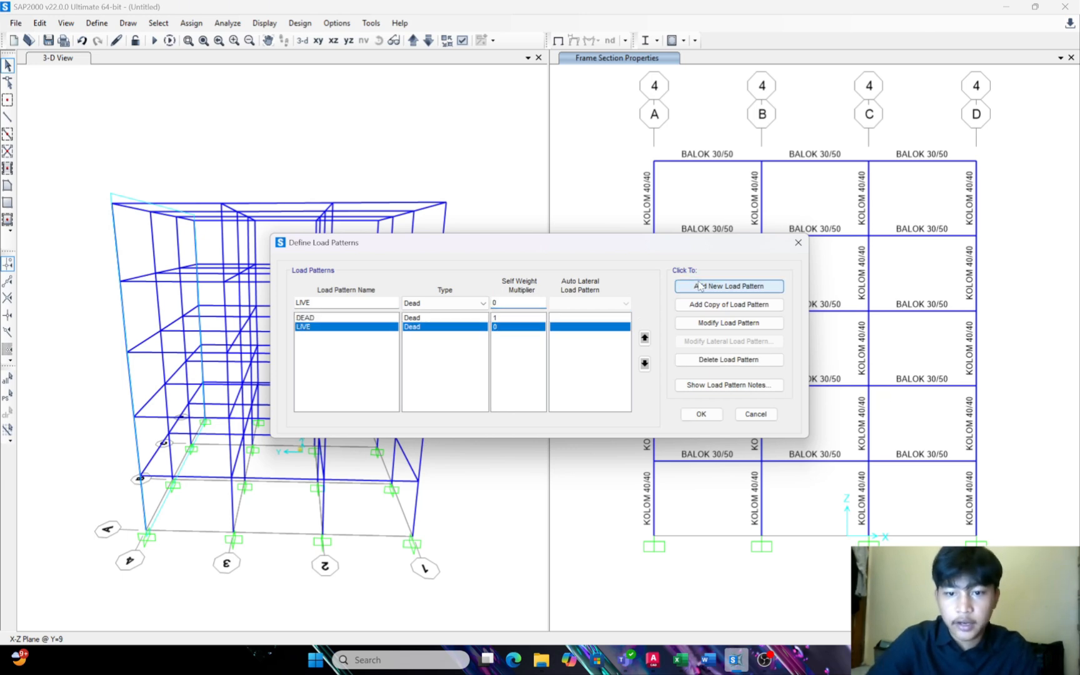
left_click(701, 414)
Check the required combinations in the Excel sheet and add a load combination named 1,4D with DEAD scaled by 1,4
left_click(97, 22)
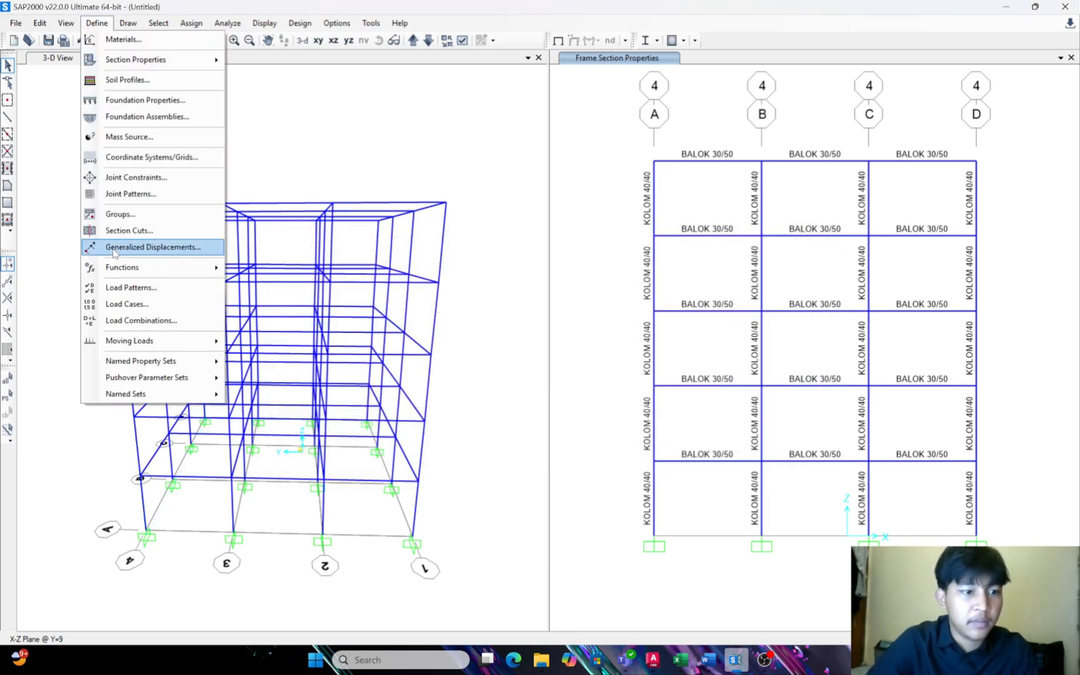
left_click(128, 320)
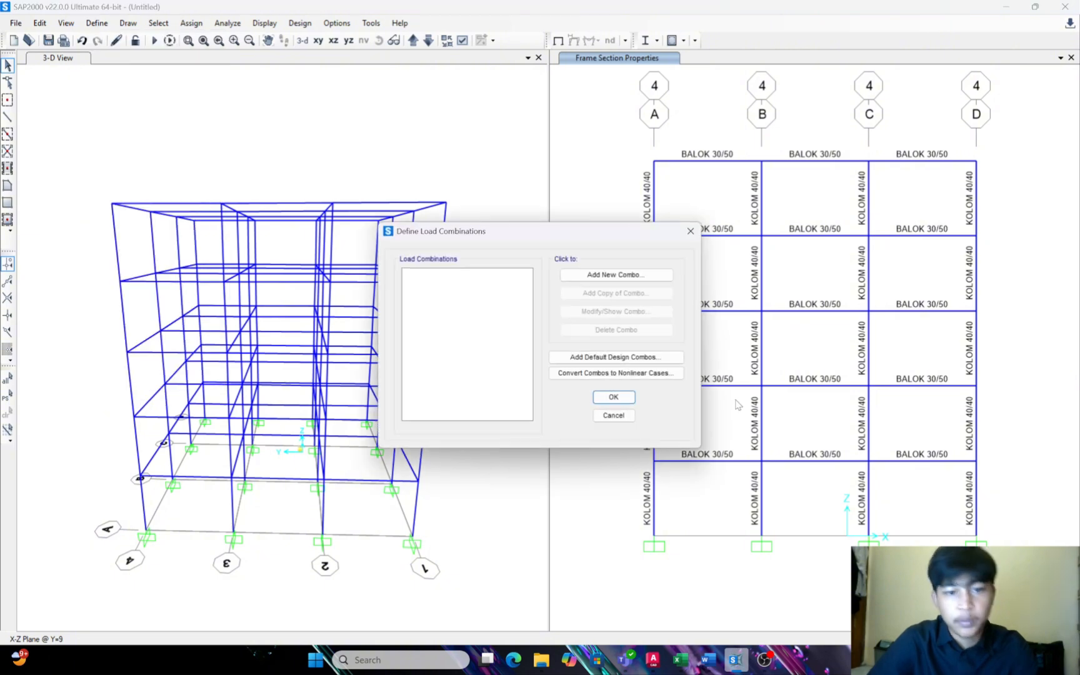
left_click(615, 274)
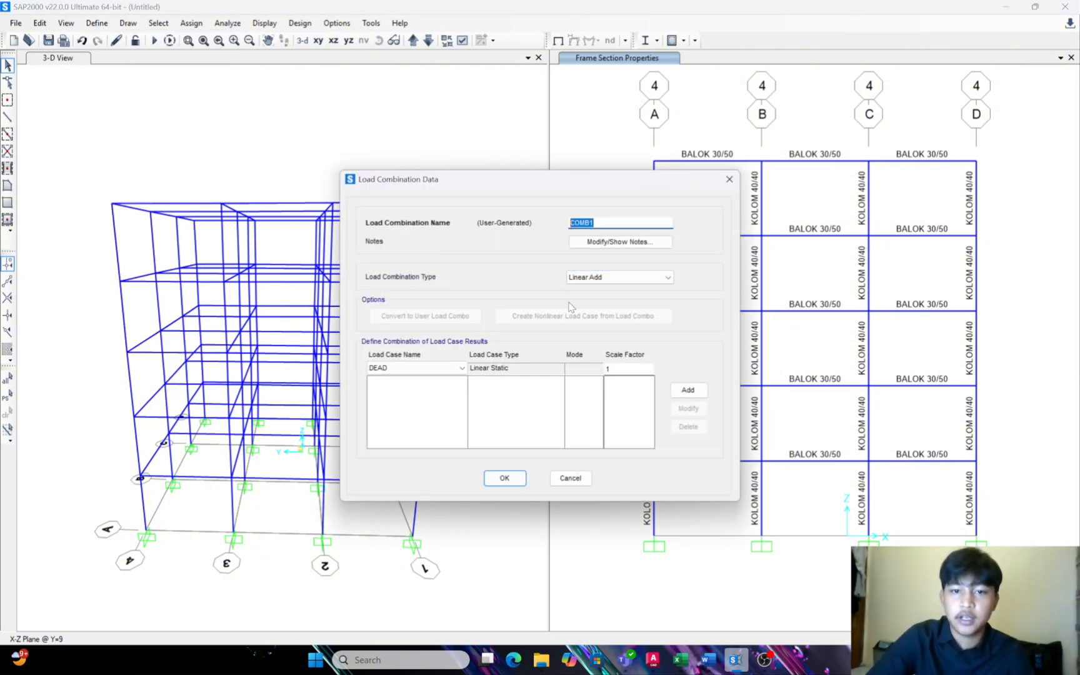
left_click(653, 659)
left_click(680, 660)
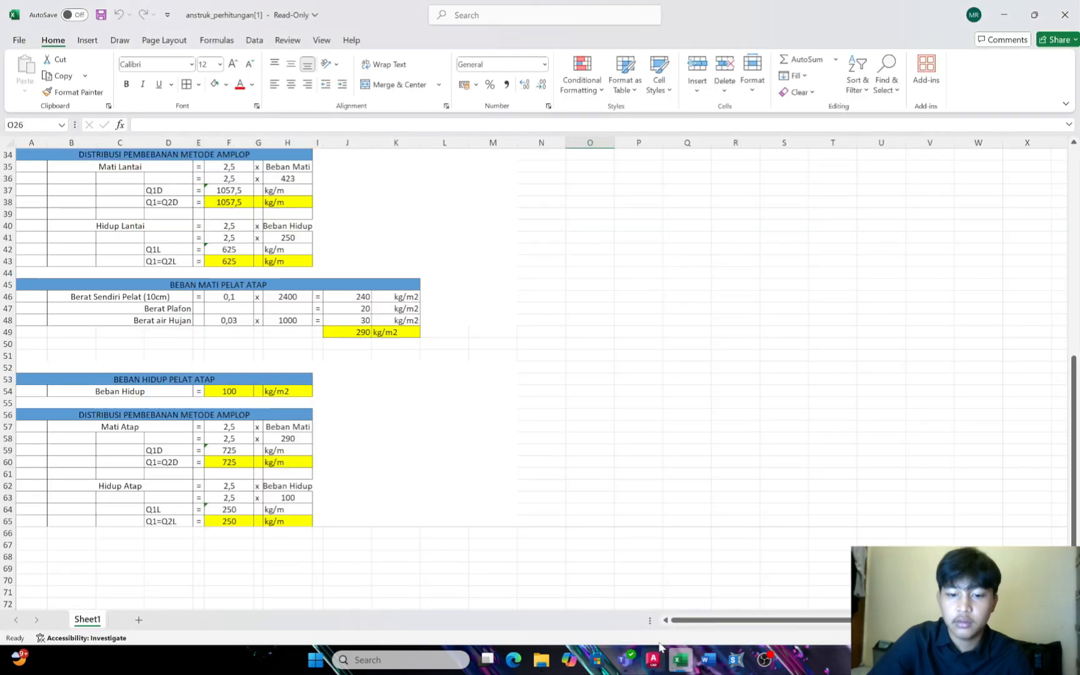
scroll(627, 226, "up", 11)
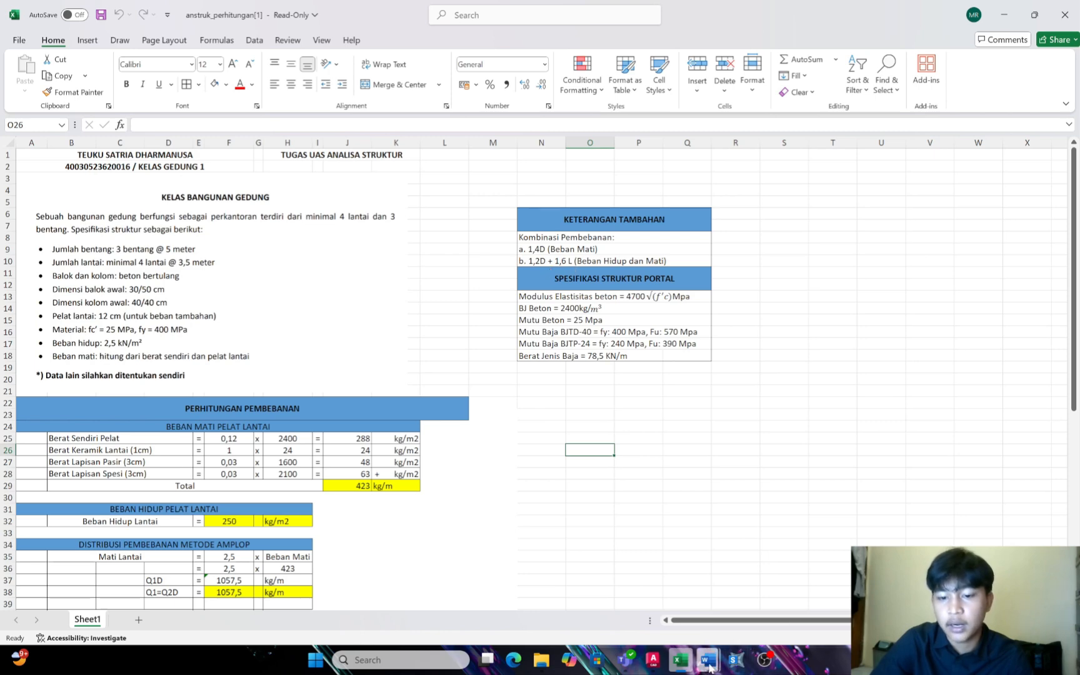
left_click(738, 661)
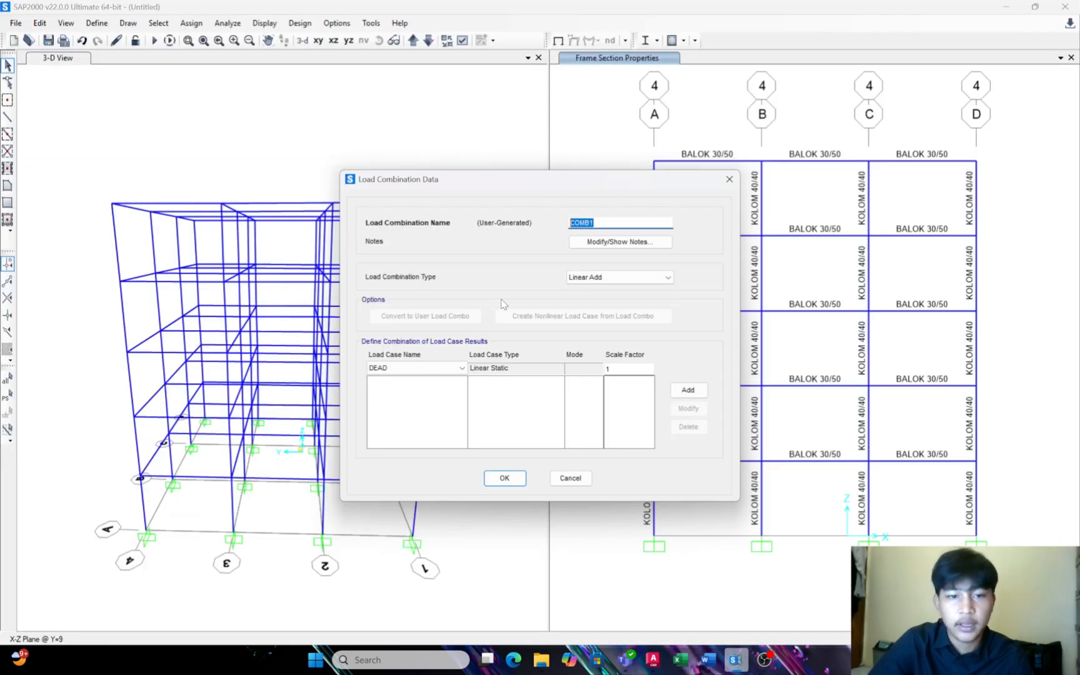
type("1,")
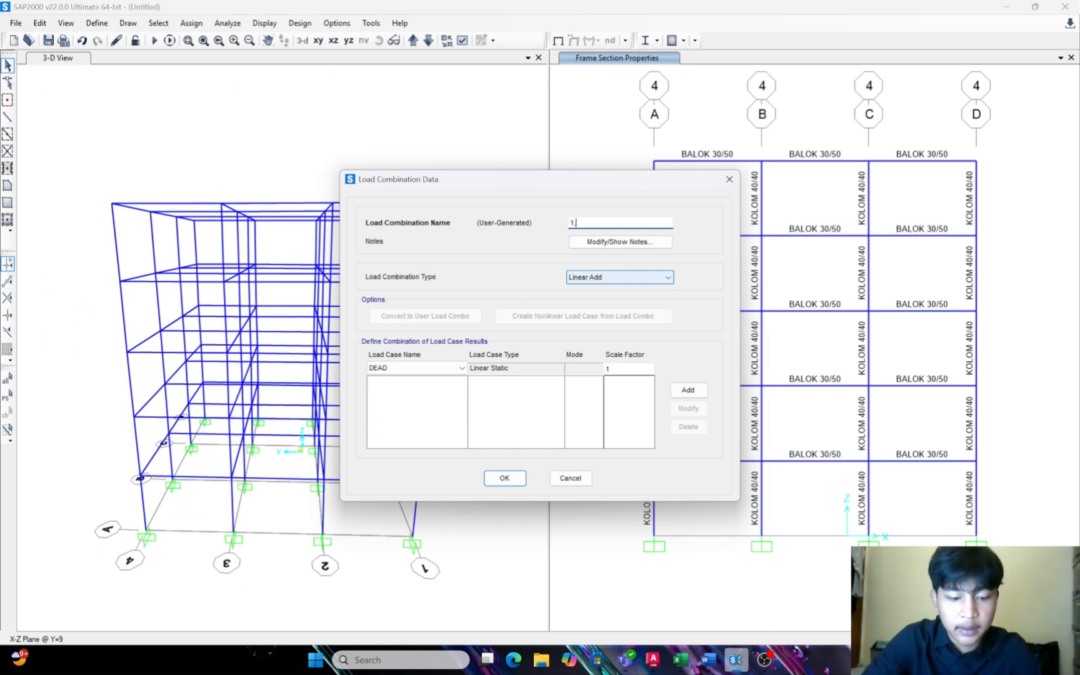
type("4D")
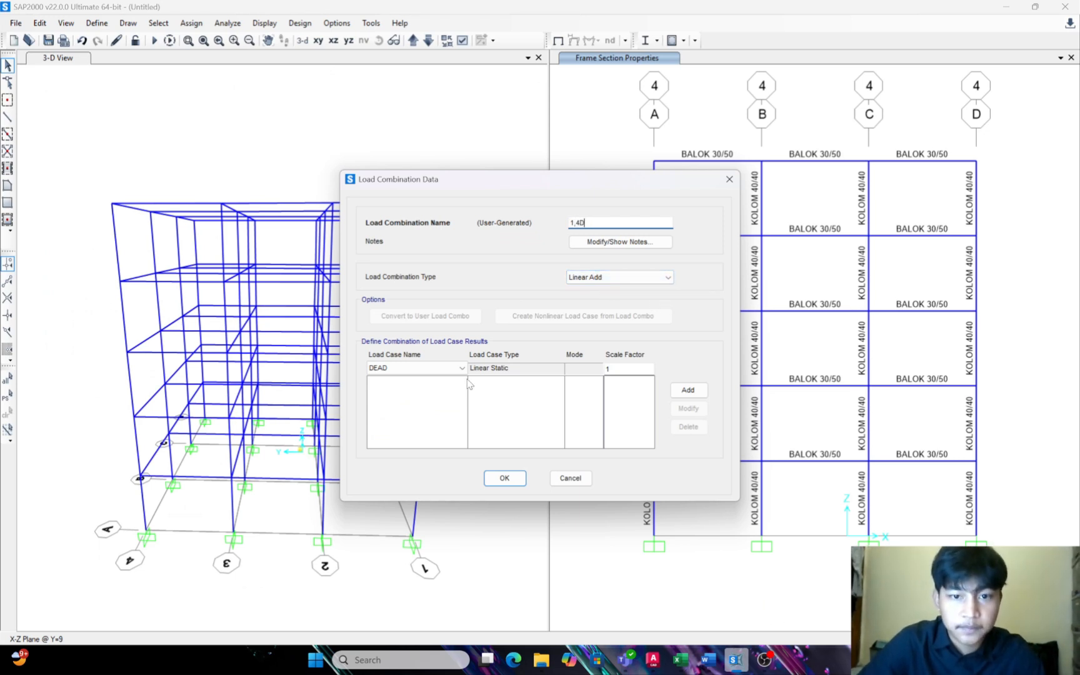
left_click(627, 369)
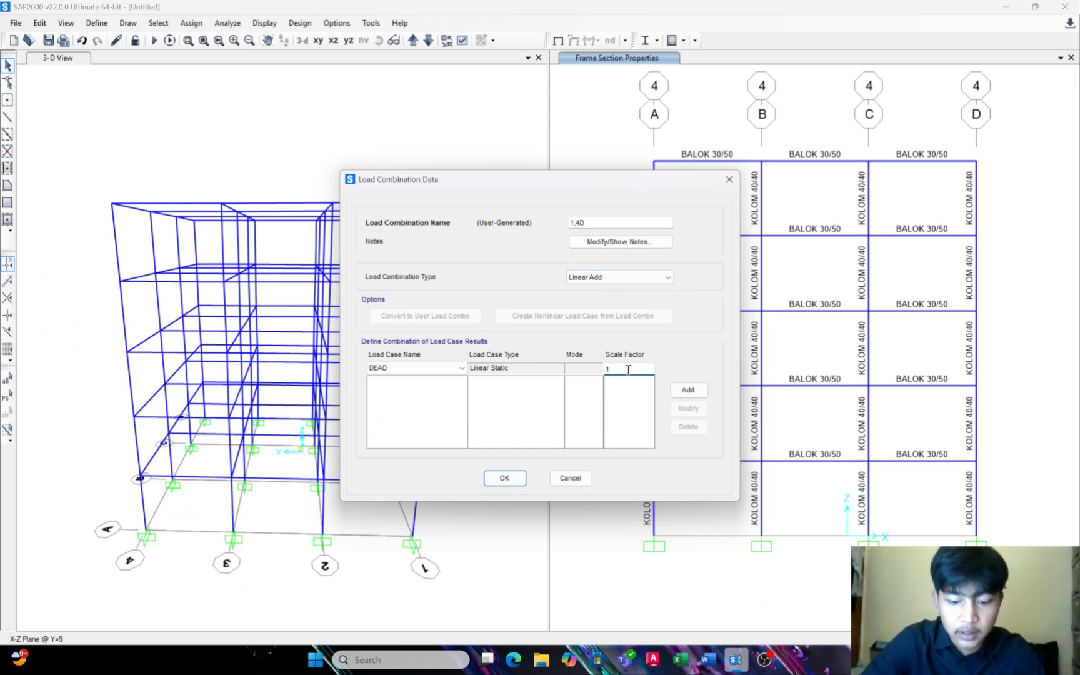
left_click(688, 390)
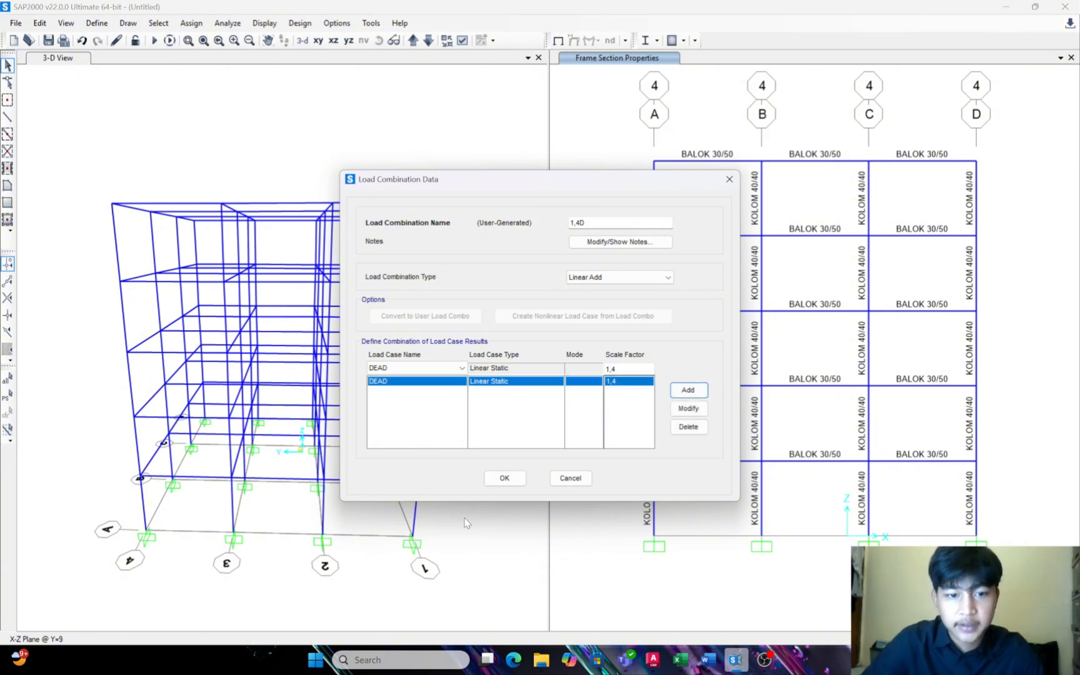
left_click(504, 478)
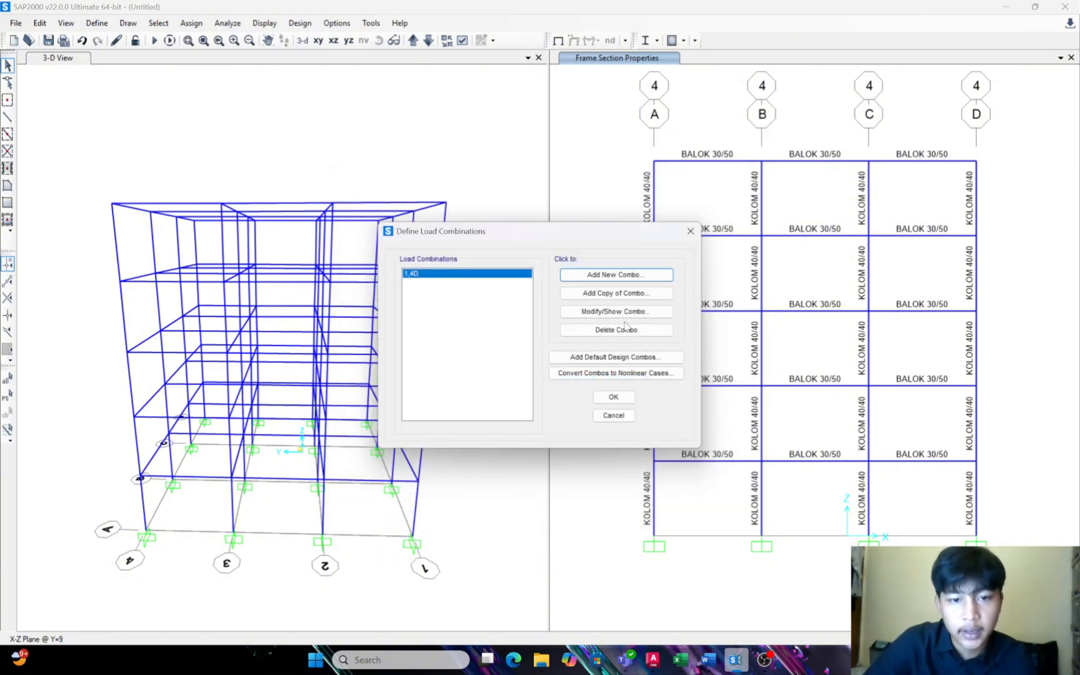
Create a second load combination named 1,2 D + 1,6 L and add the DEAD case with a scale factor of 1,2
left_click(616, 274)
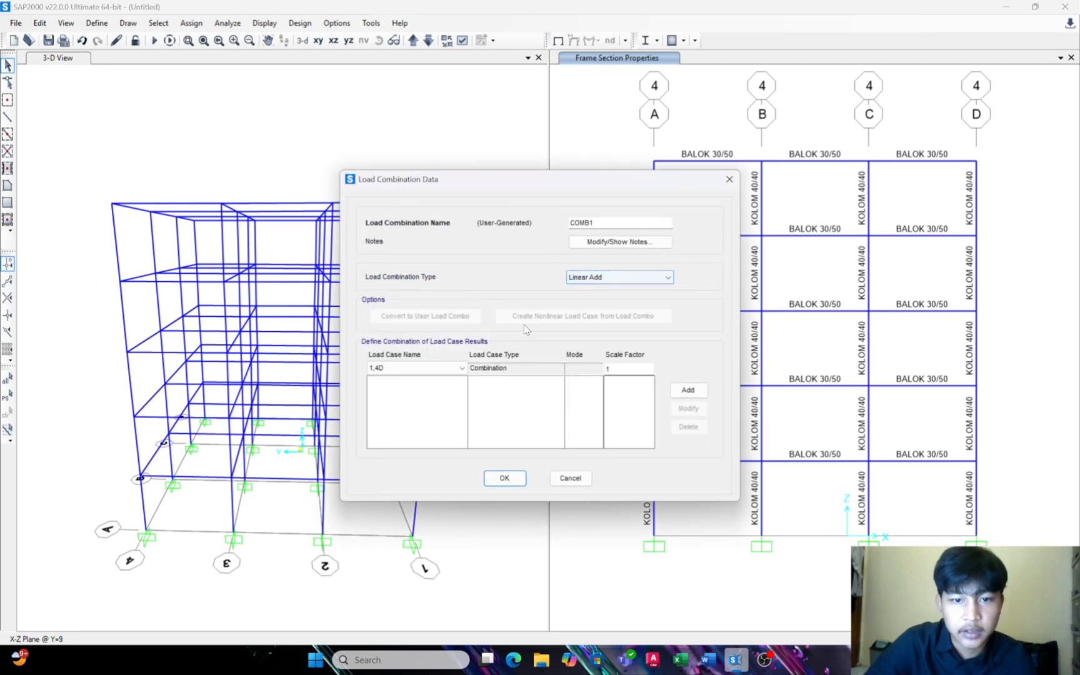
double_click(602, 222)
type("1,2 D")
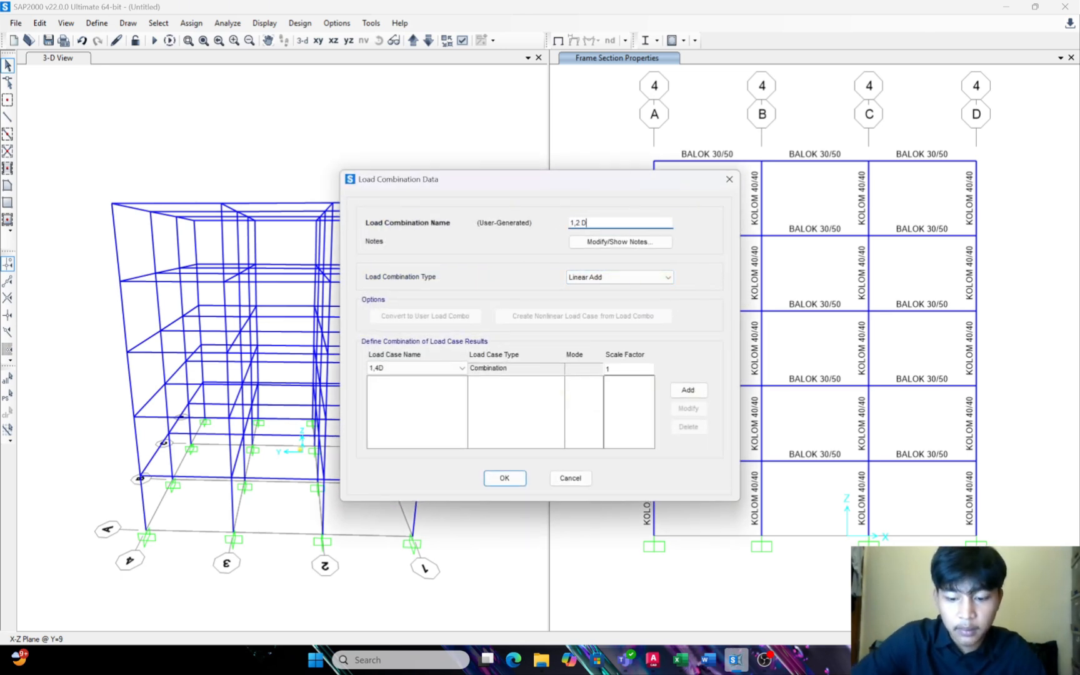
type("+")
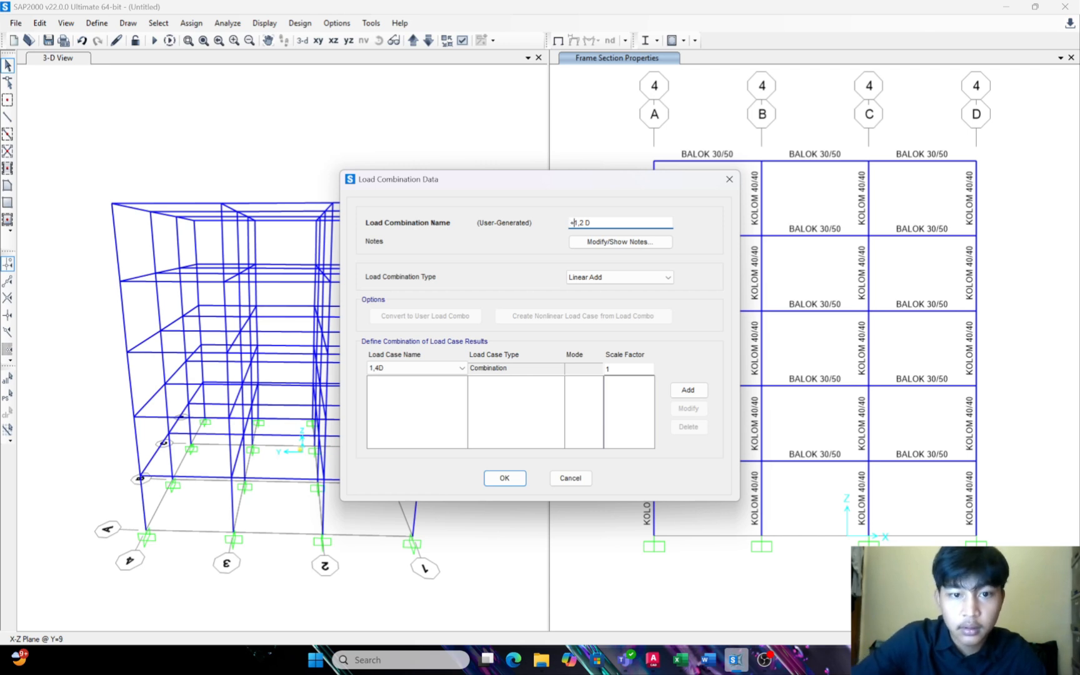
key("BackSpace")
key("Right")
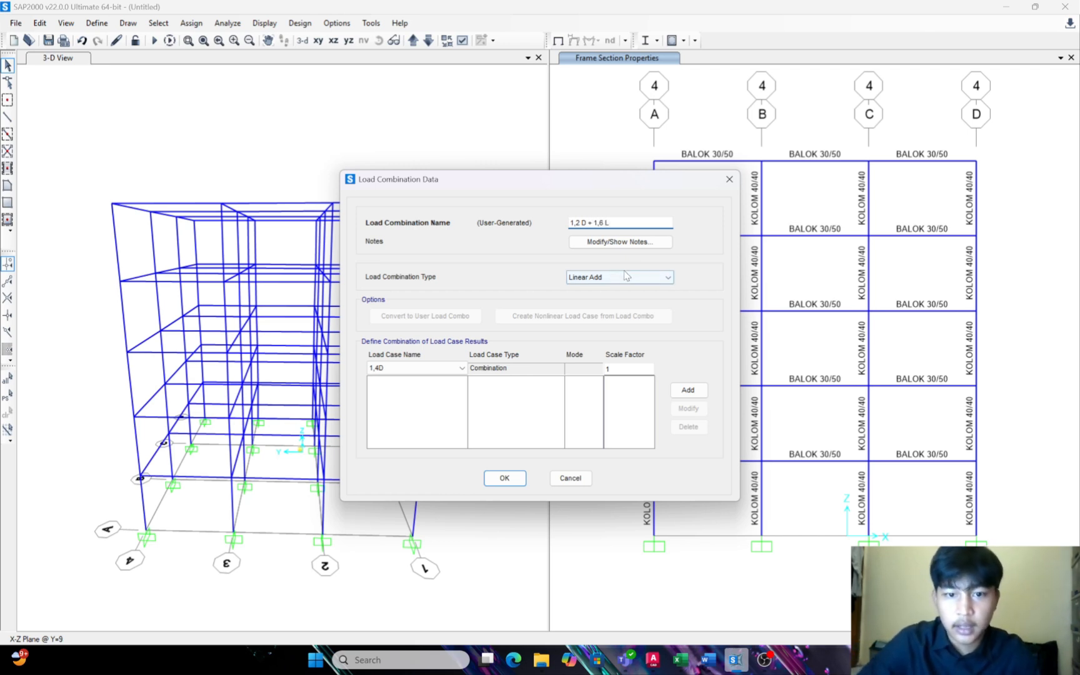
left_click(462, 368)
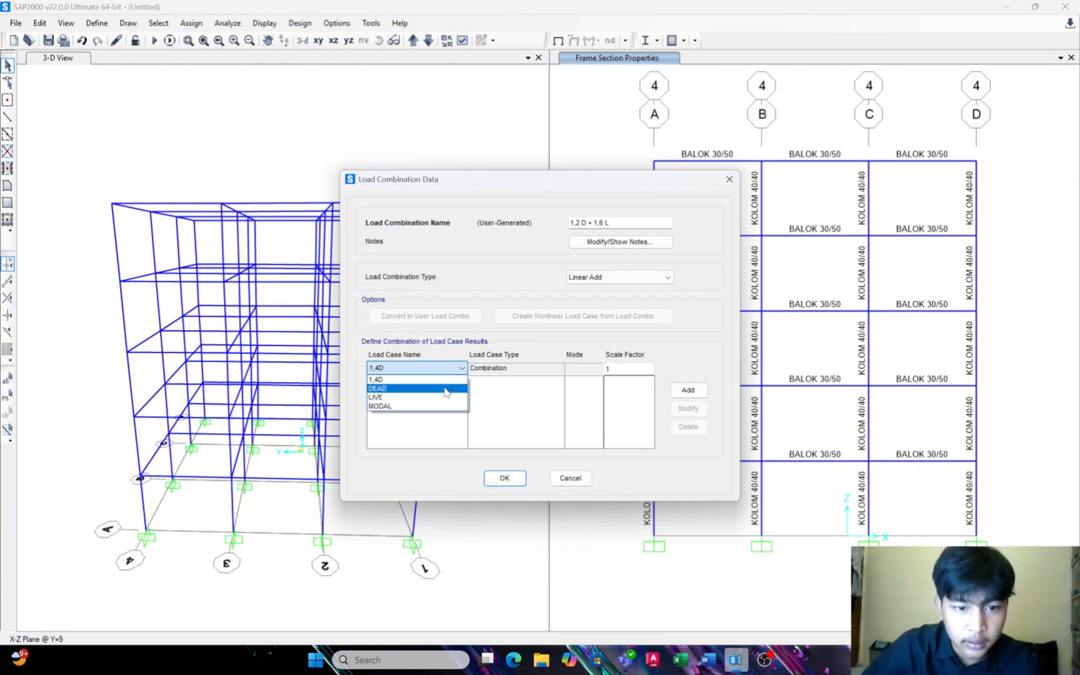
left_click(454, 389)
left_click(647, 370)
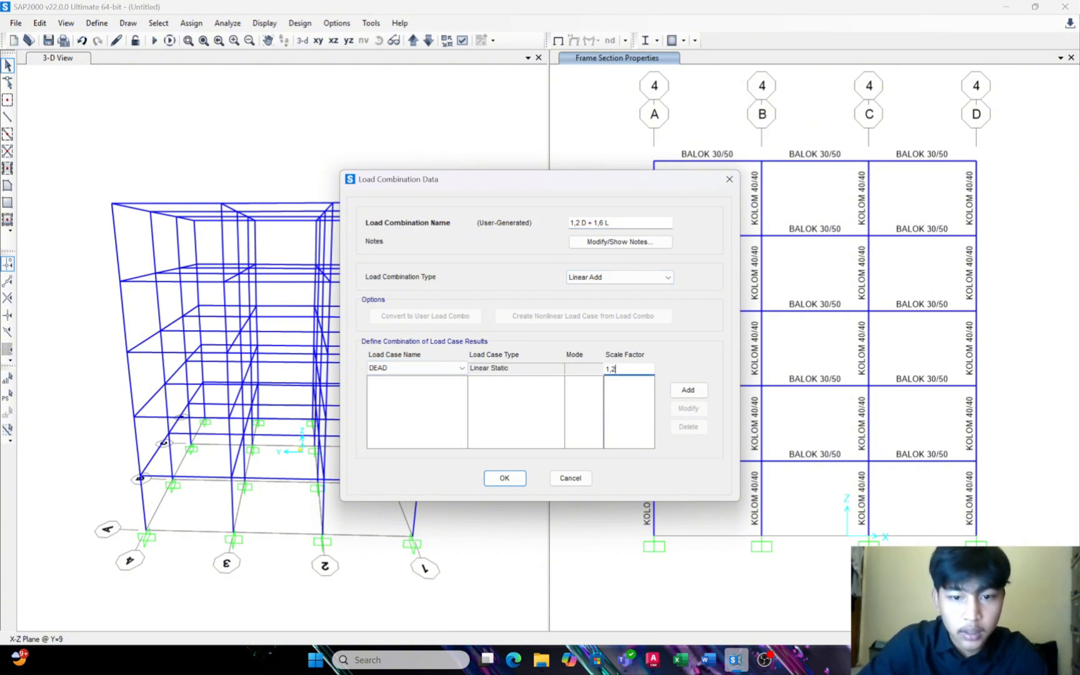
left_click(687, 390)
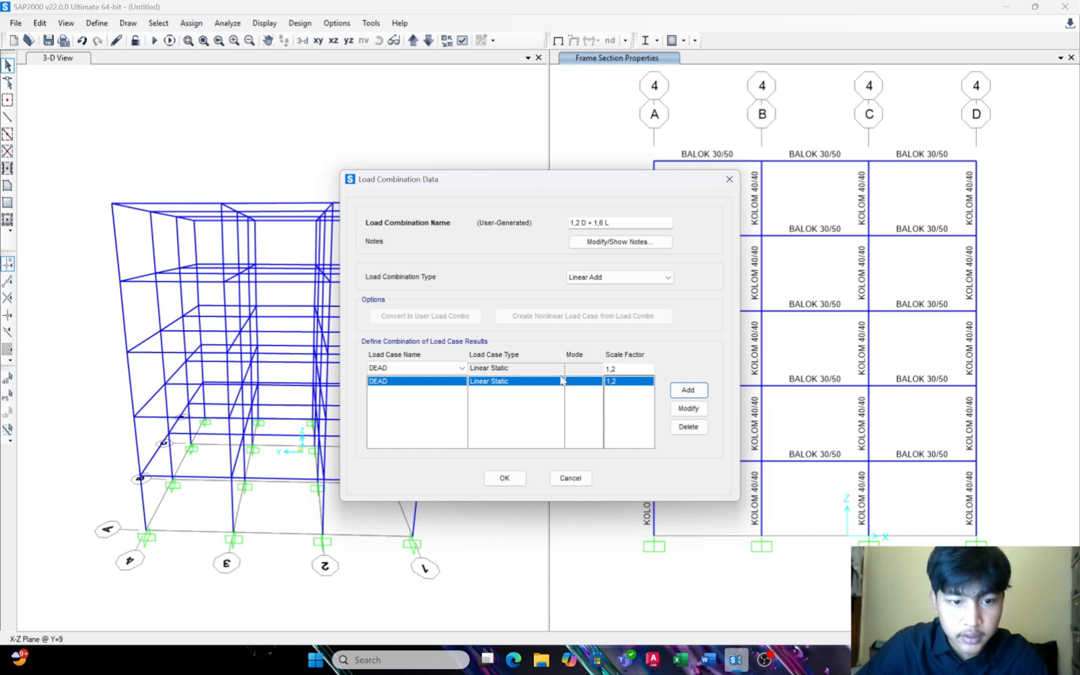
Add the LIVE case with a scale factor of 1,6 to the combination and save the load combinations
left_click(462, 368)
left_click(446, 397)
left_click(632, 369)
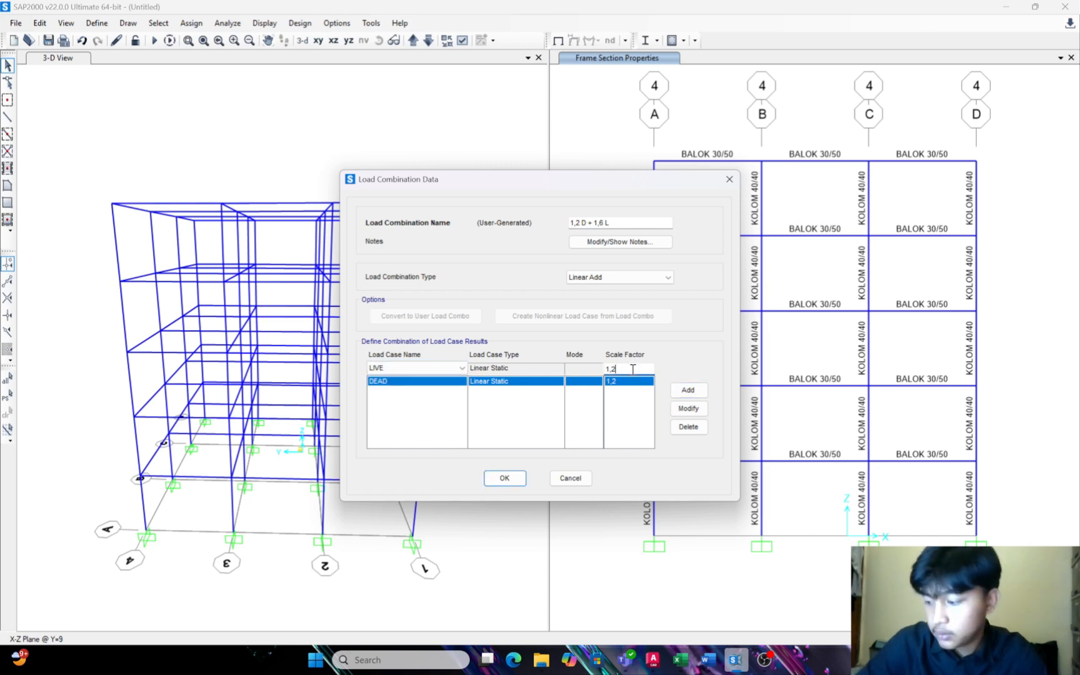
type("6")
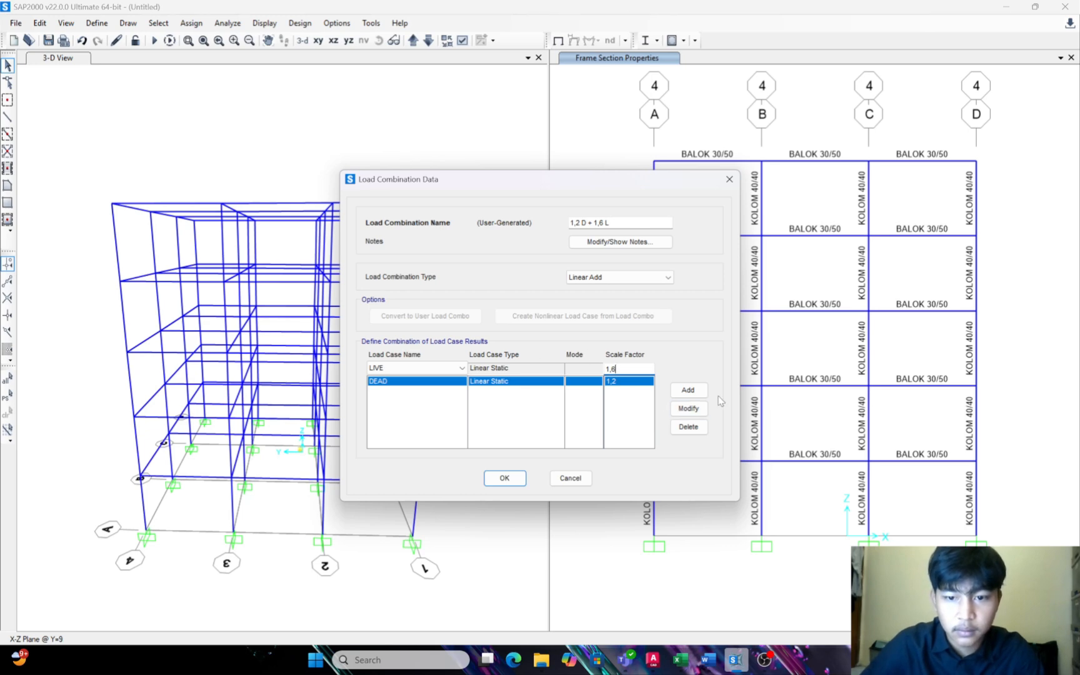
left_click(691, 392)
left_click(505, 478)
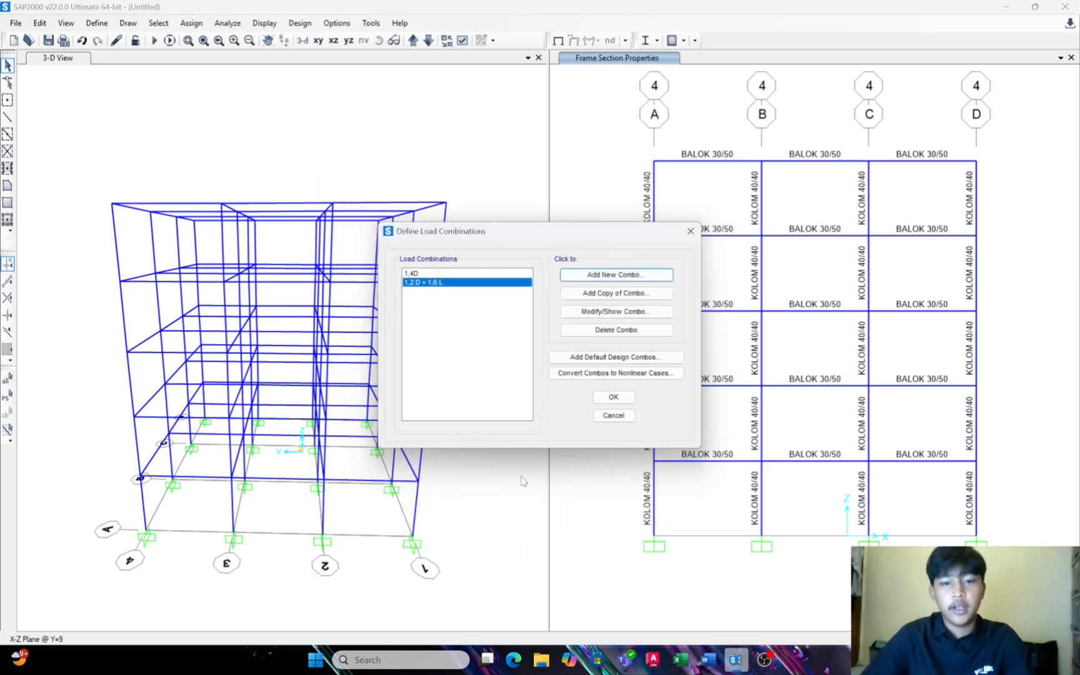
left_click(614, 397)
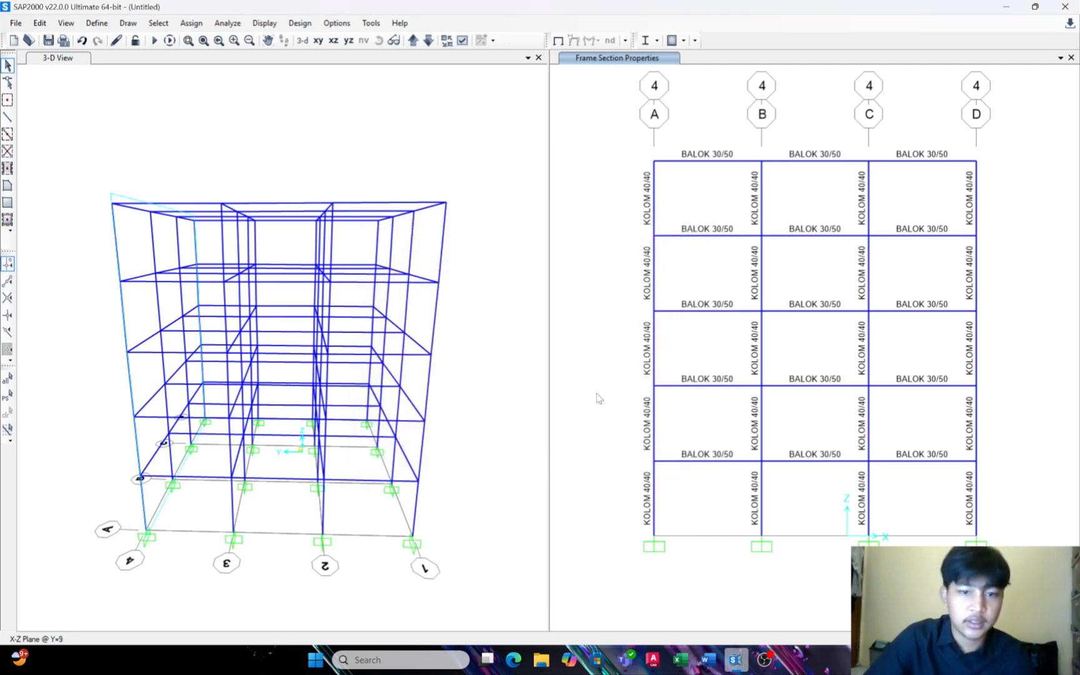
Open the frame distributed load assignment for the DEAD pattern, clear the previous trapezoidal values and choose to add to existing loads
left_click(191, 23)
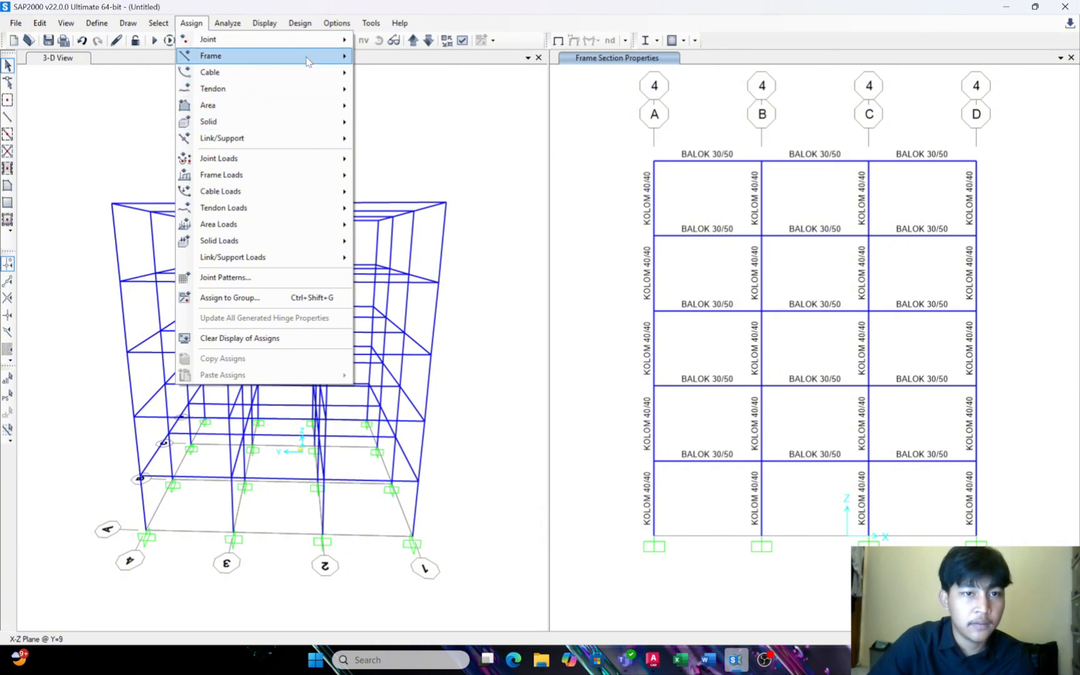
mouse_move(307, 61)
mouse_move(291, 181)
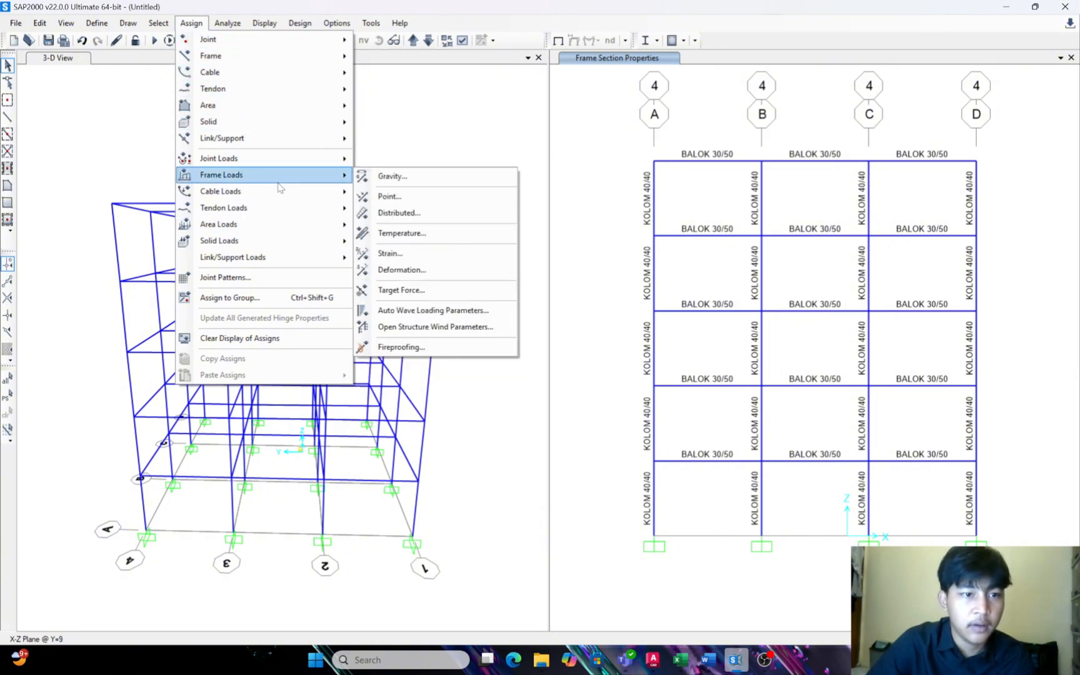
left_click(397, 213)
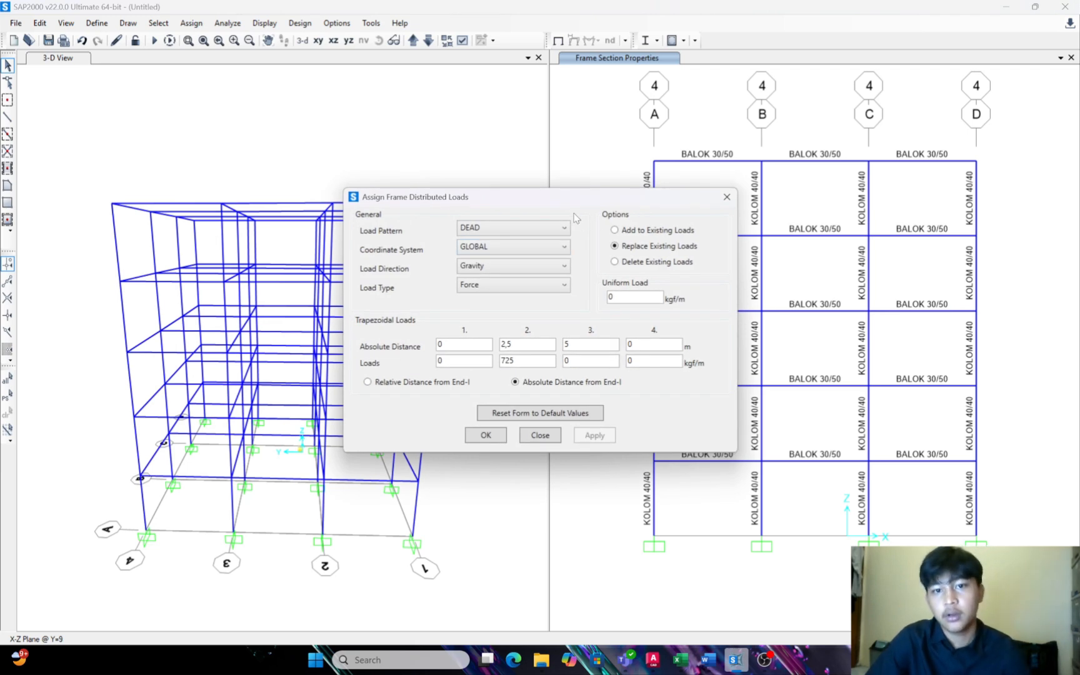
left_click_drag(568, 201, 302, 125)
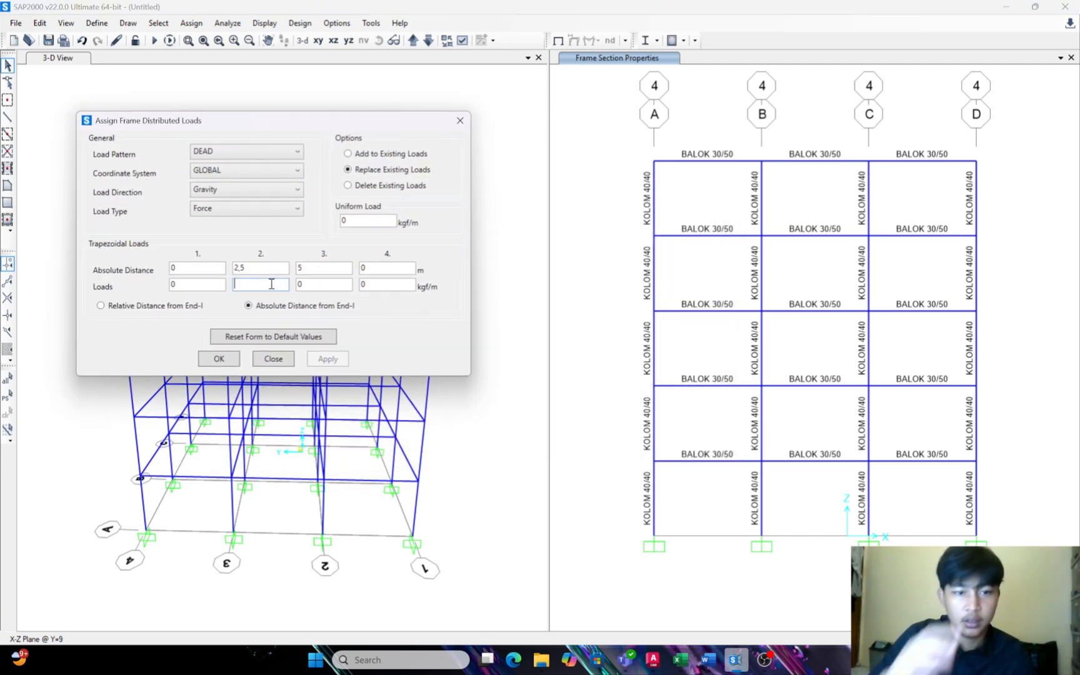
left_click(142, 305)
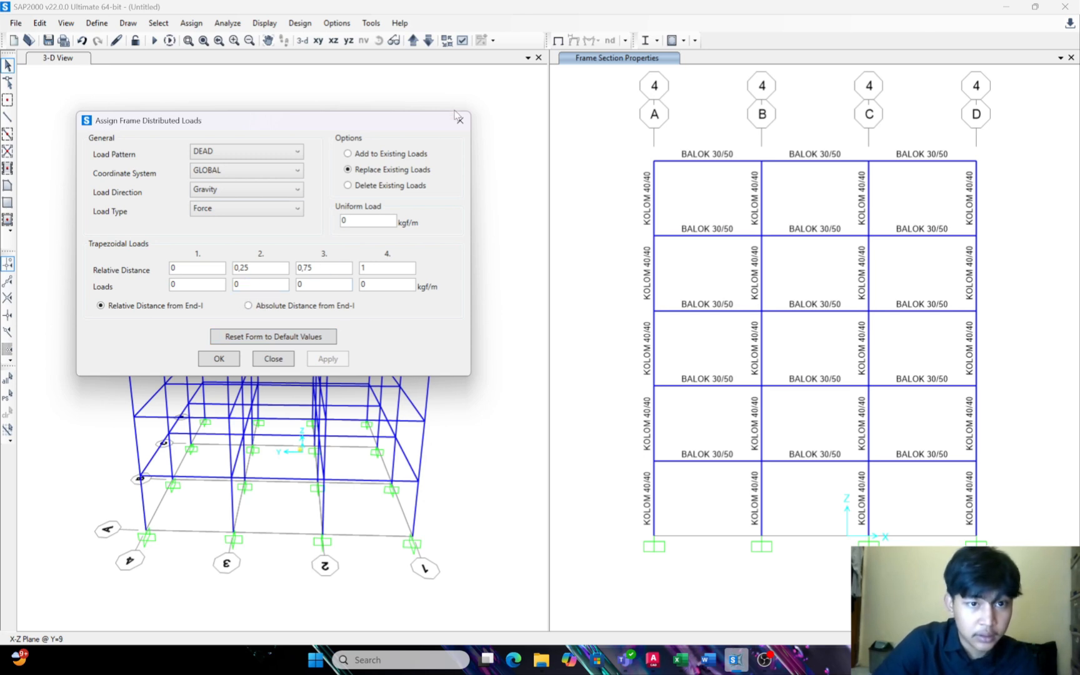
left_click(362, 156)
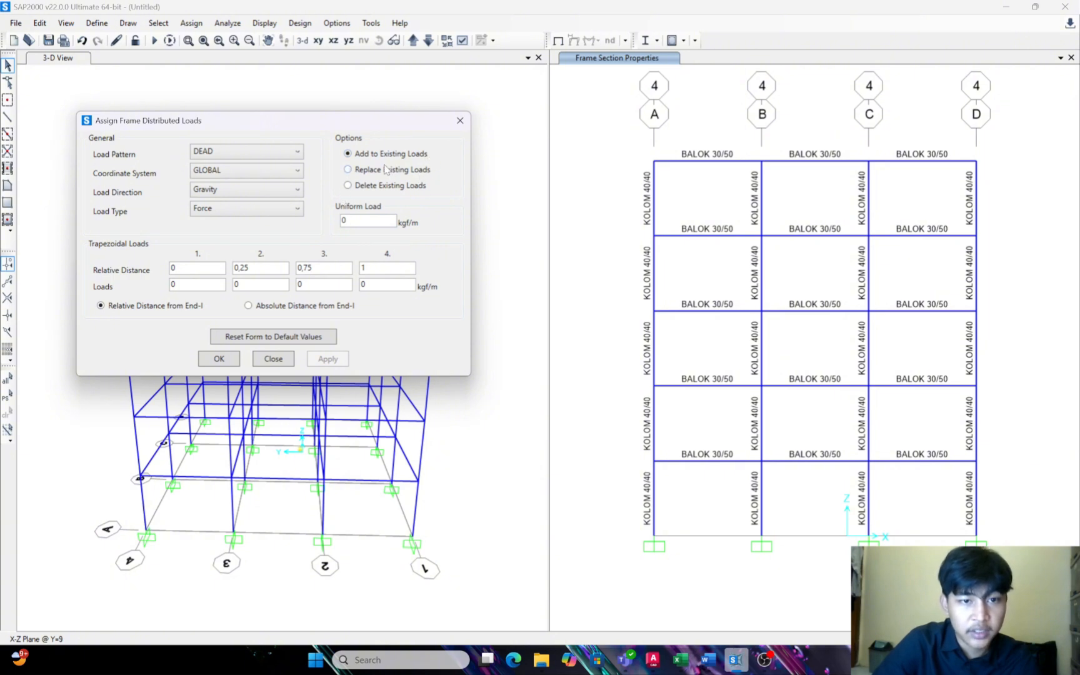
Use absolute distances from End-I for the trapezoidal load, with the second point at 2,5 m and the third at 5 m
left_click(256, 304)
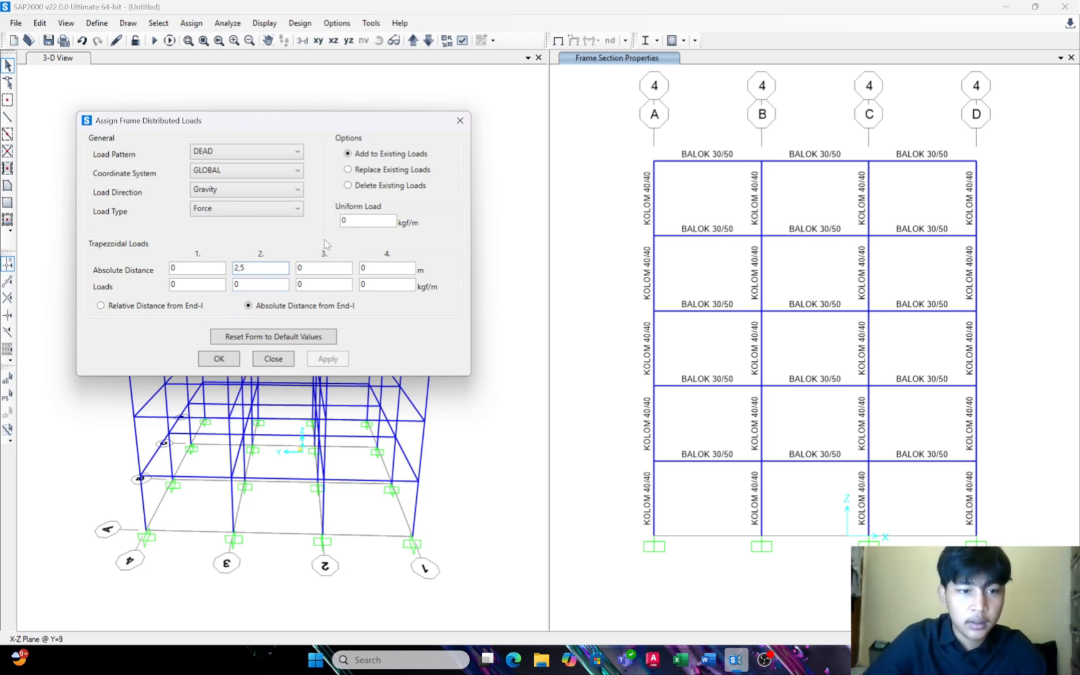
left_click(333, 268)
key("BackSpace")
type("5")
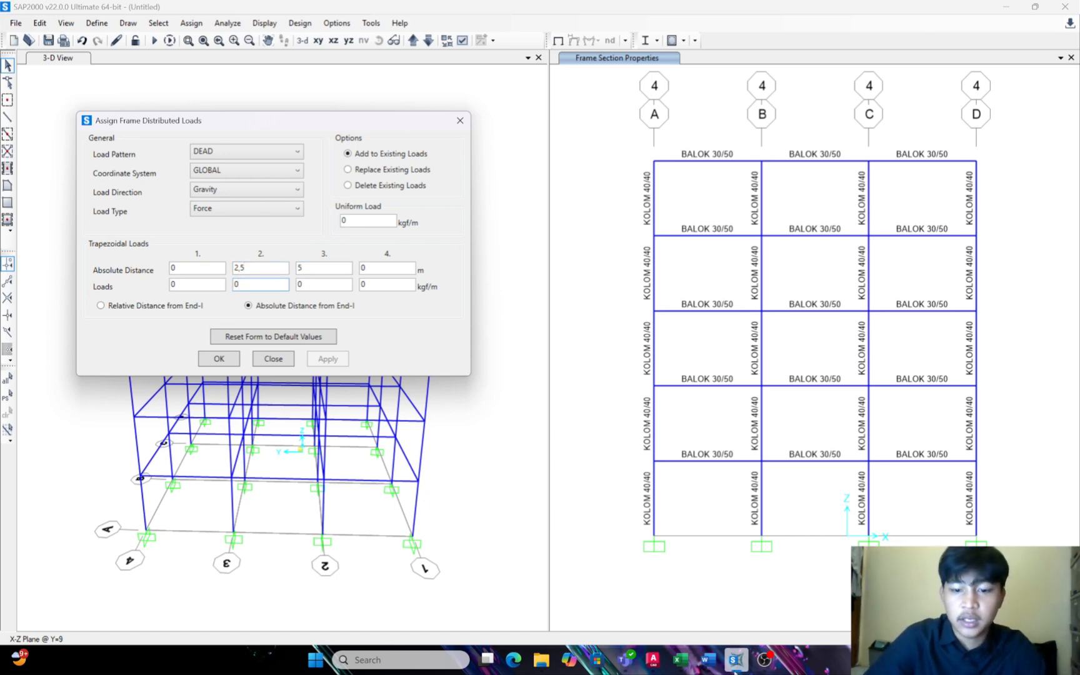
Look up the distributed floor dead load in the Excel sheet and set the second trapezoidal load value to 1057,5 kgf/m
left_click(691, 667)
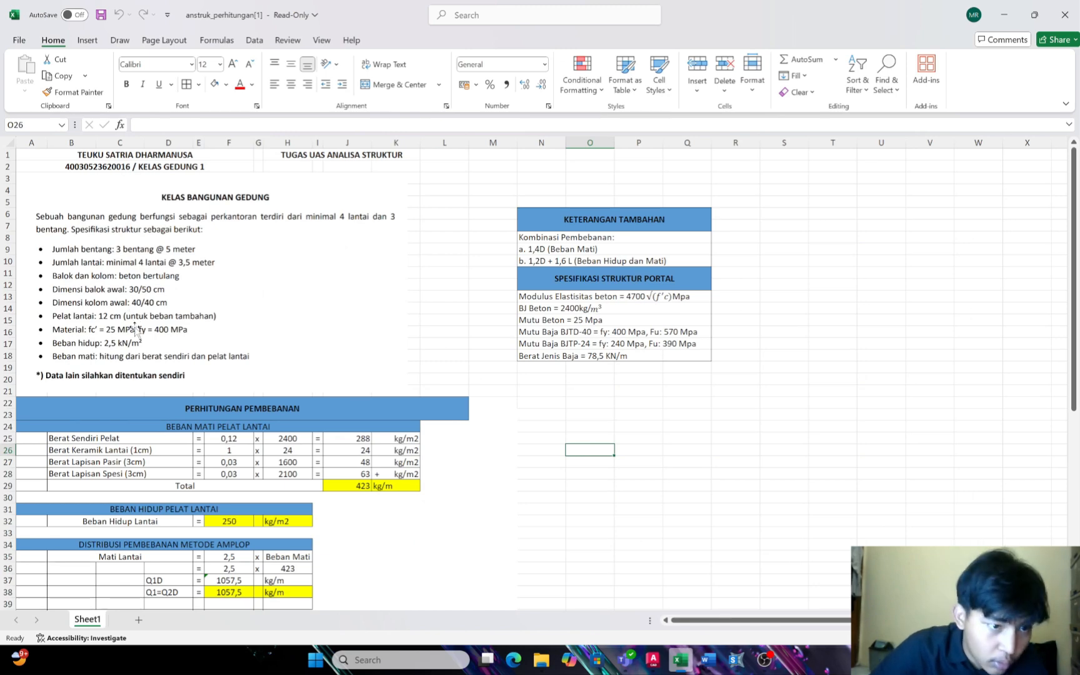
scroll(222, 429, "down", 2)
scroll(222, 428, "down", 3)
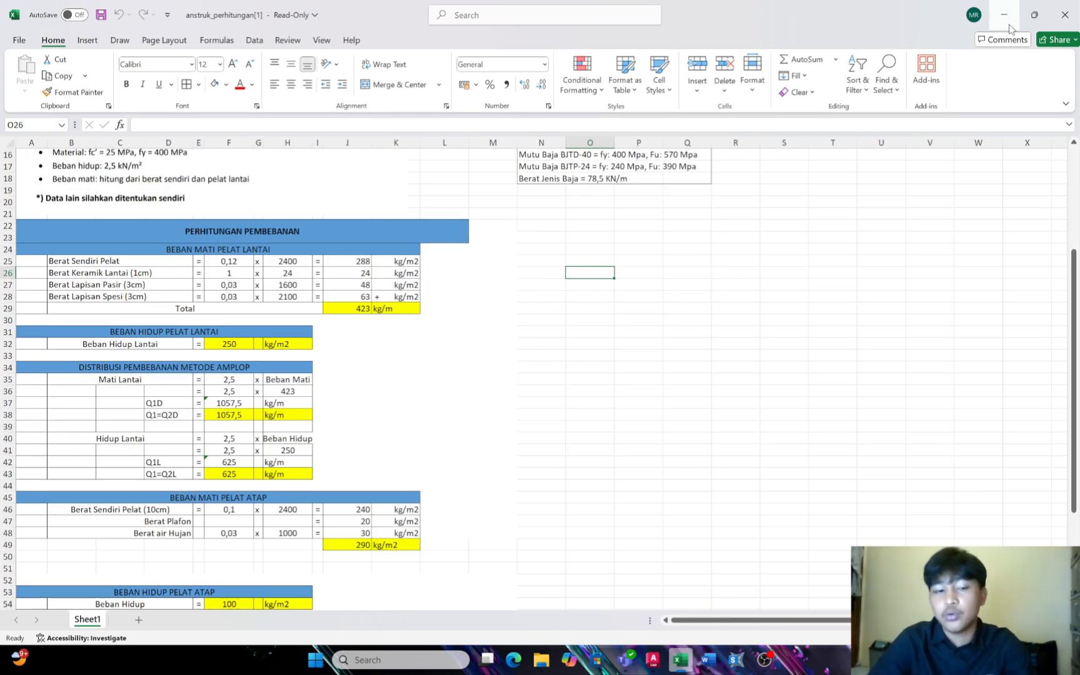
left_click(735, 660)
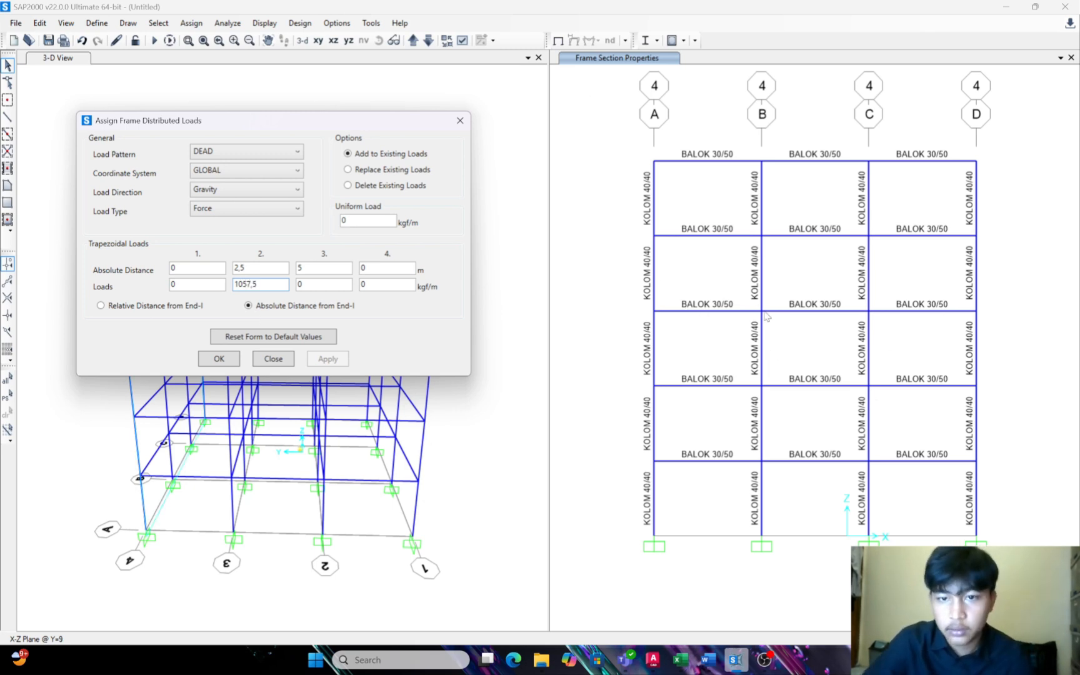
Show the X-Y plan at Z=3.5 and select all beams on that floor
left_click(615, 129)
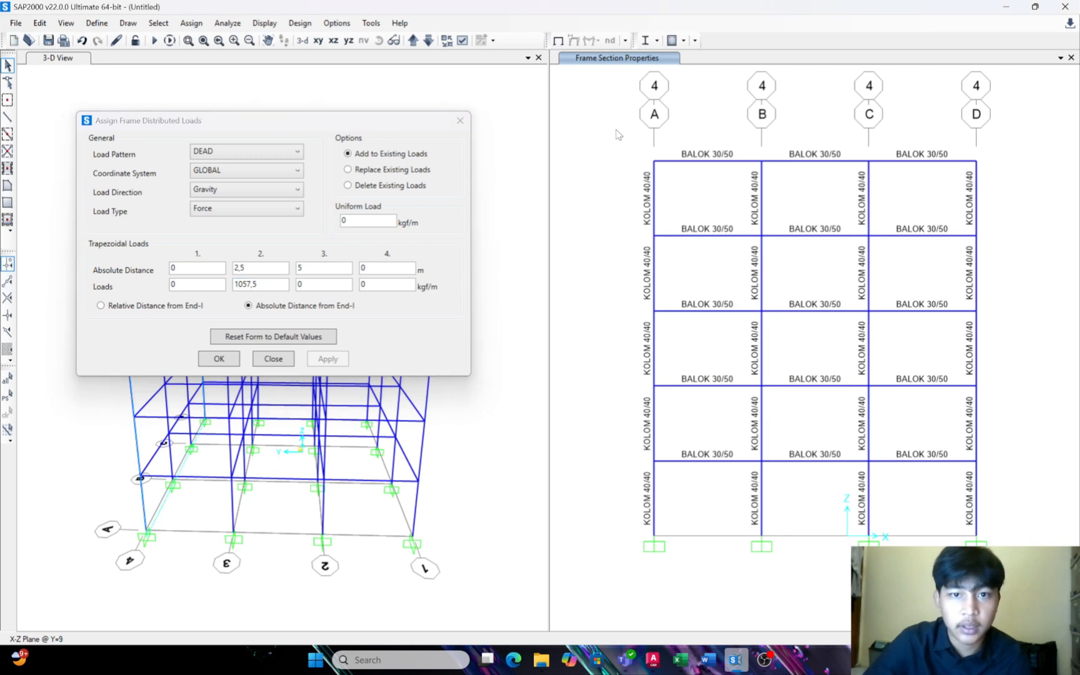
left_click(319, 42)
left_click_drag(1022, 545, 940, 517)
left_click(429, 41)
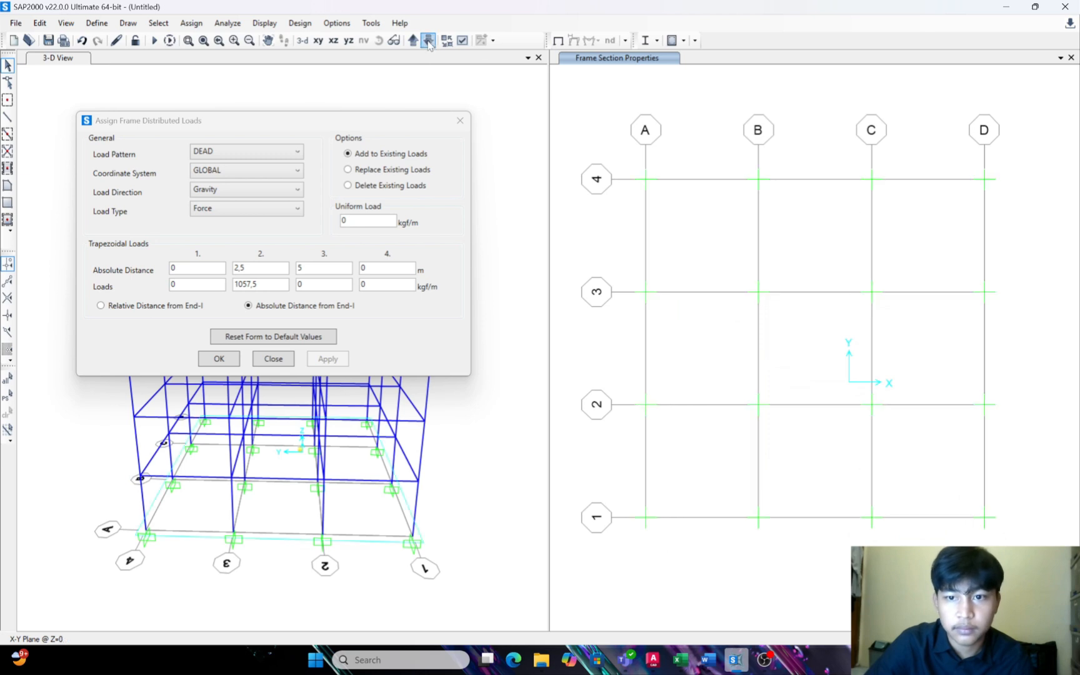
left_click(413, 41)
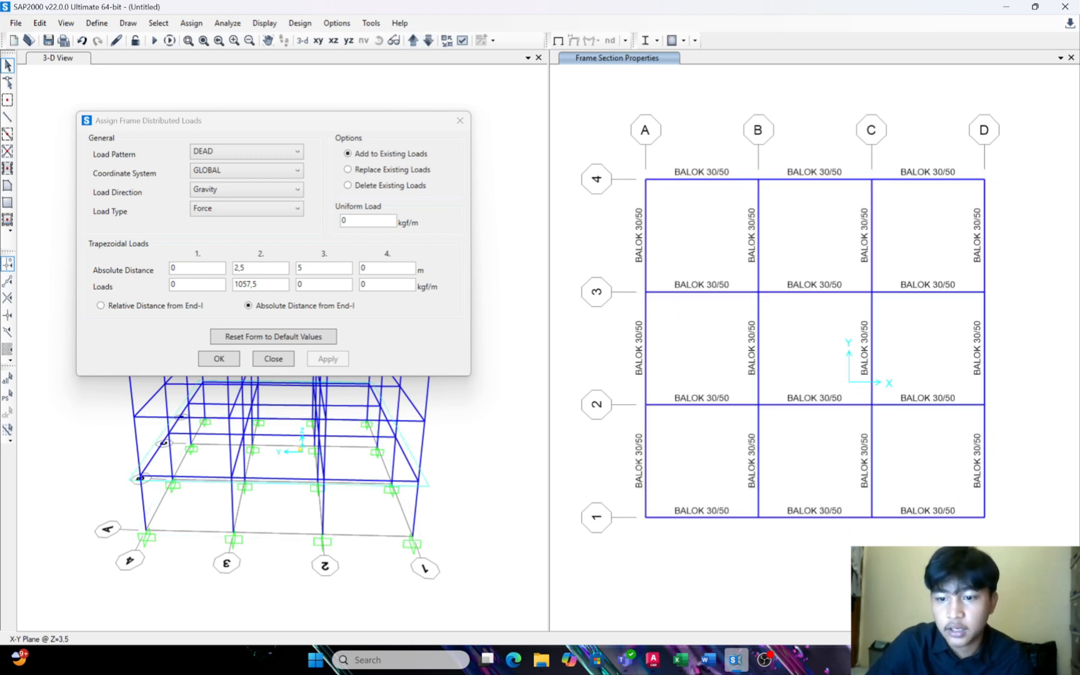
left_click_drag(1020, 549, 635, 136)
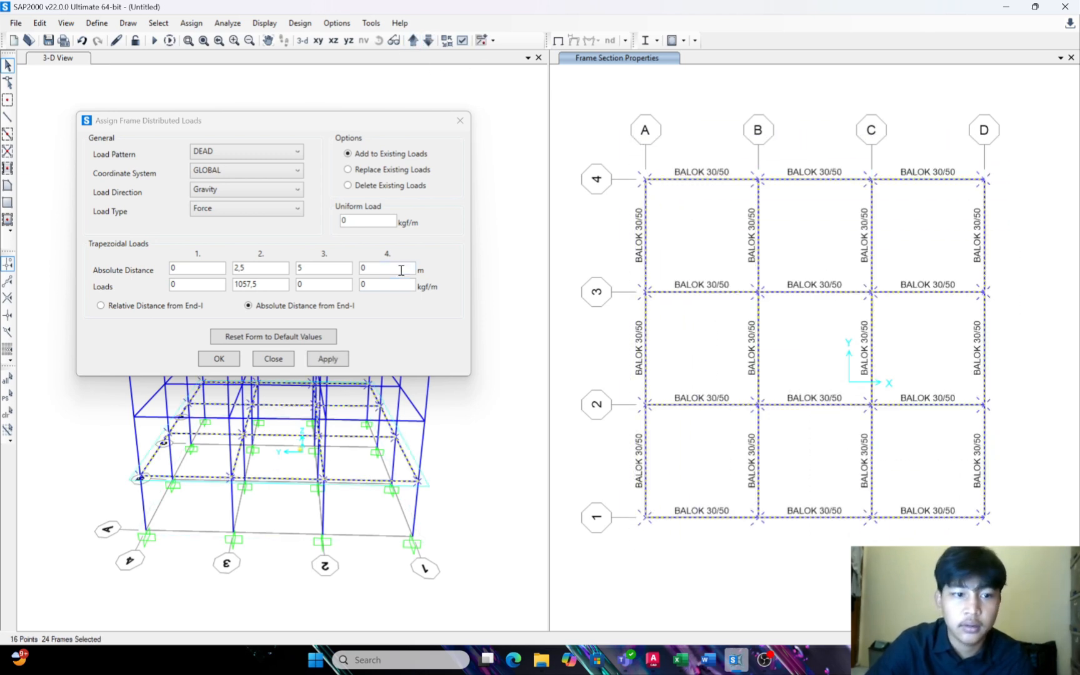
Add all beams on the four levels above, including the roof, to the selection
left_click(413, 41)
mouse_move(1052, 563)
left_mouse_down()
mouse_move(892, 490)
mouse_move(616, 150)
left_mouse_up()
left_click(413, 41)
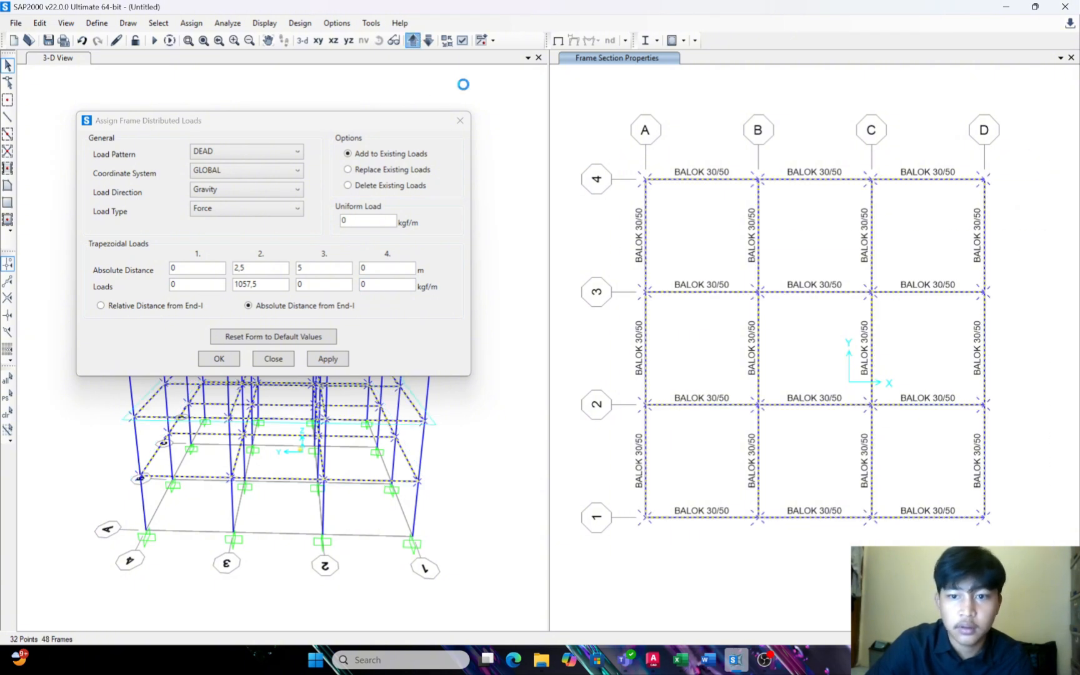
left_click_drag(1031, 550, 620, 135)
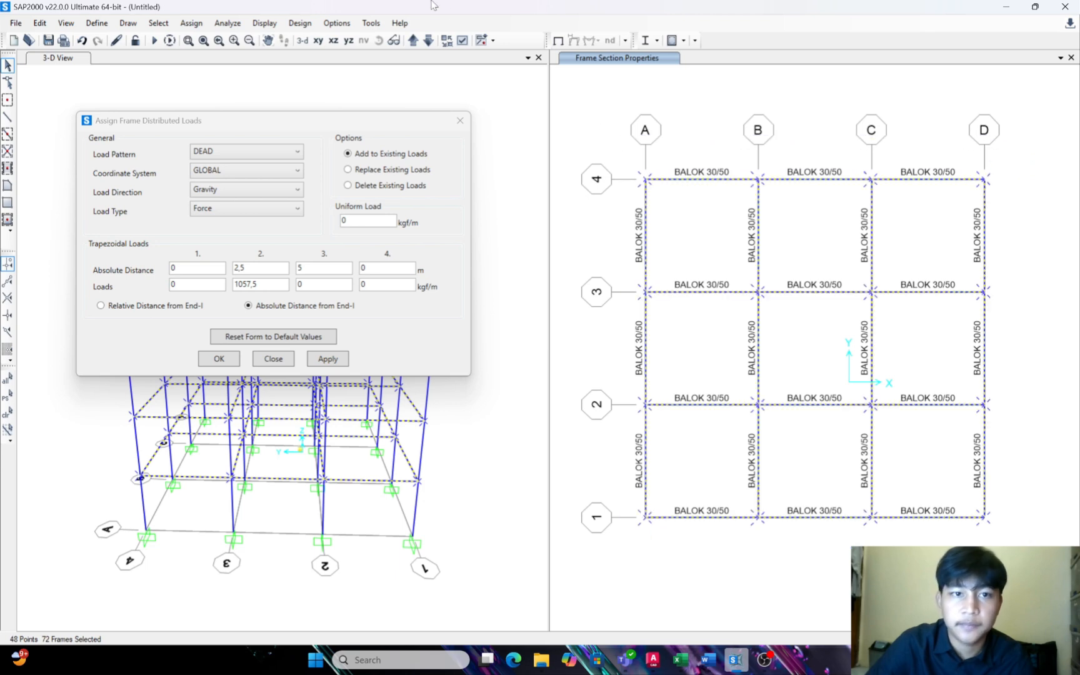
left_click(413, 41)
left_click_drag(1010, 533, 622, 202)
left_click(414, 41)
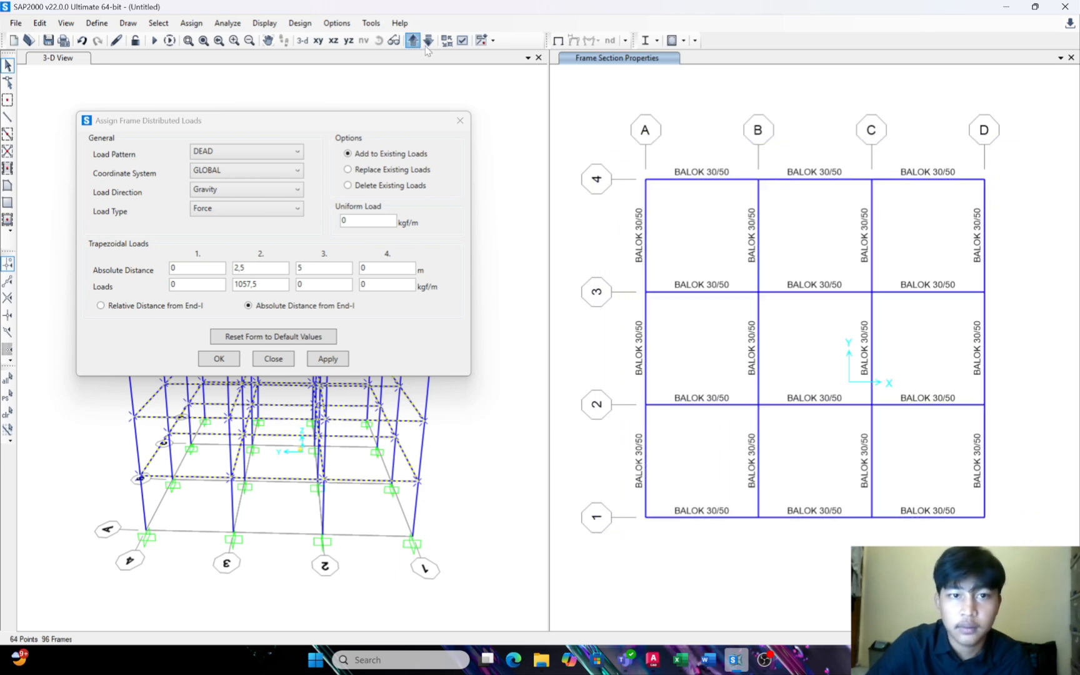
left_click_drag(998, 538, 627, 159)
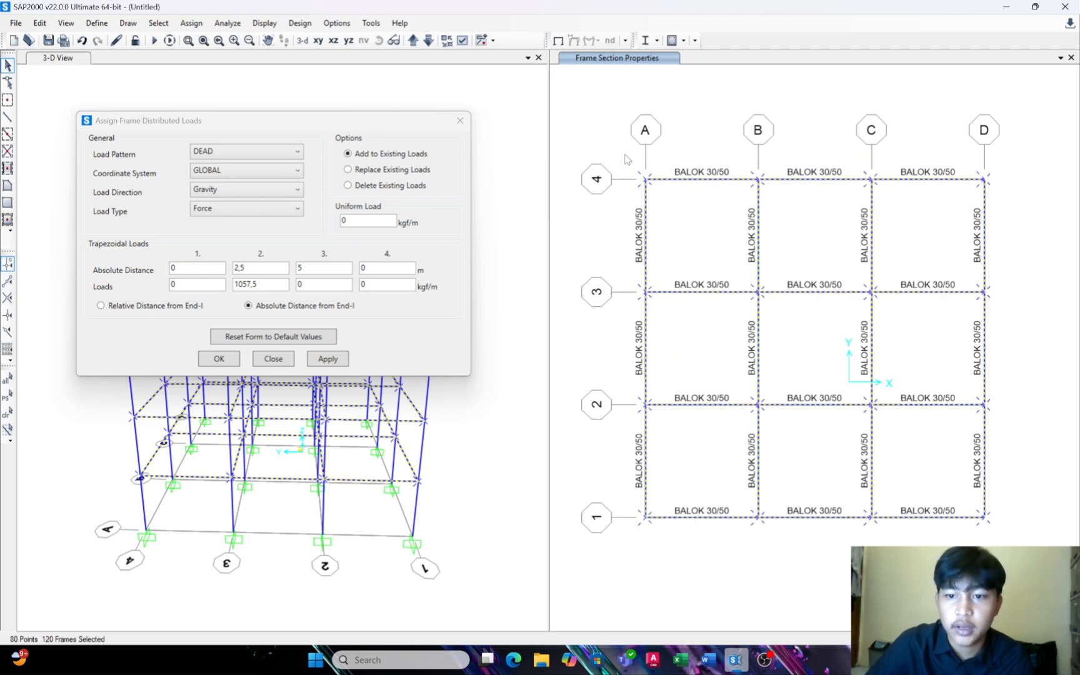
Try to remove the roof-level beams from the selection with selection windows on the roof plan
left_click(413, 41)
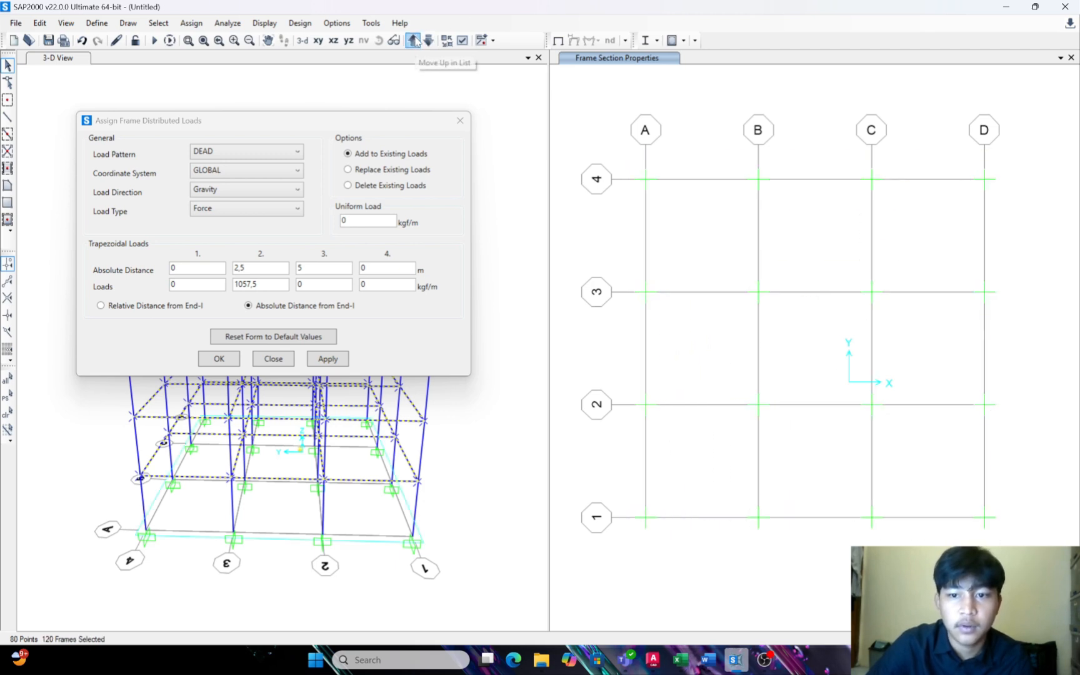
left_click(414, 40)
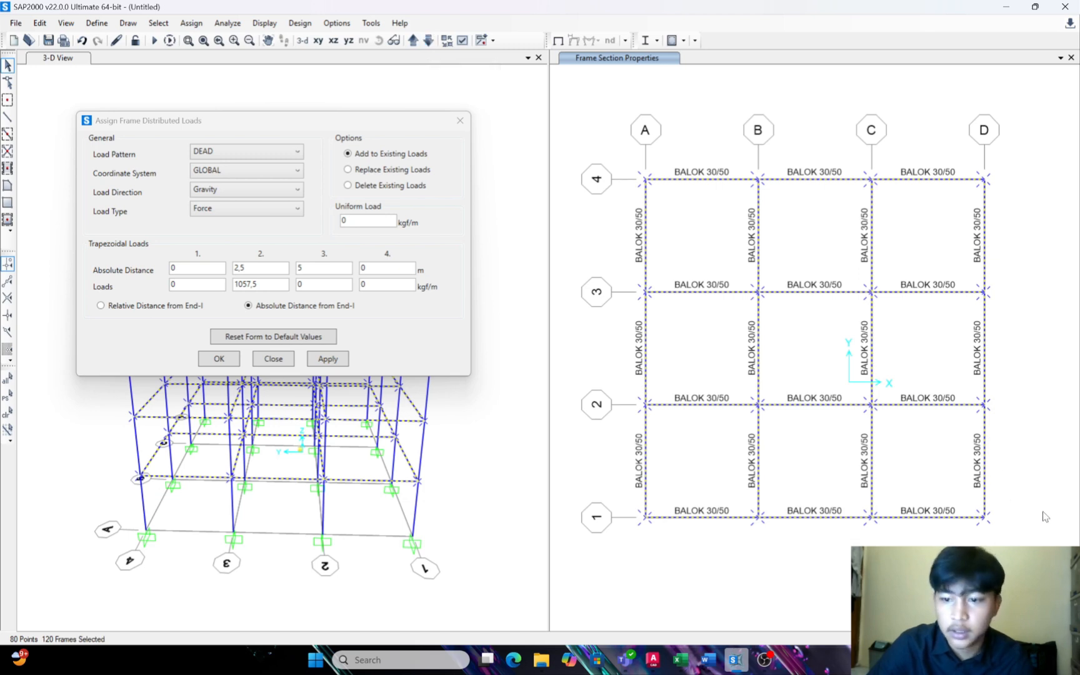
left_click_drag(1038, 525, 627, 147)
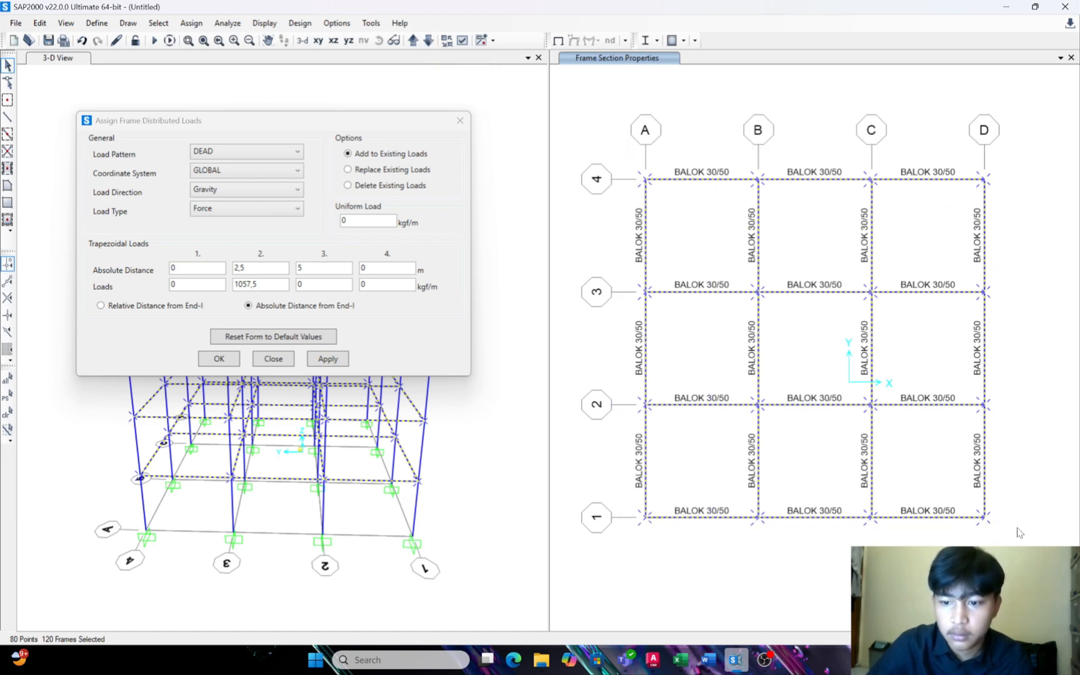
left_click_drag(1021, 515, 725, 449)
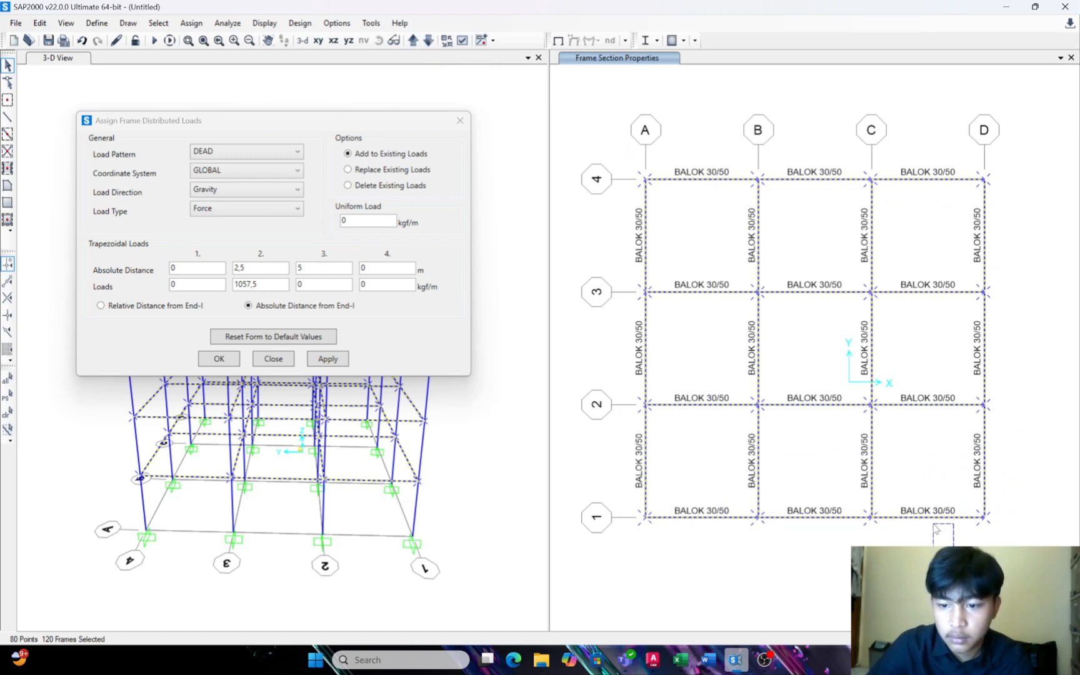
left_click_drag(933, 524, 883, 473)
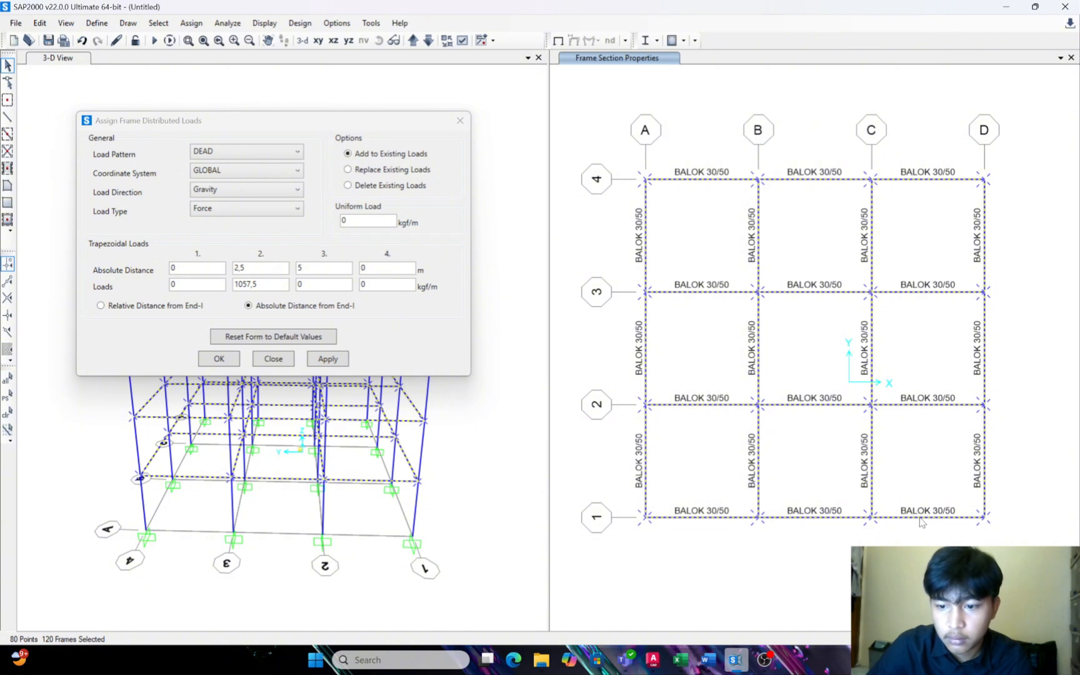
Deselect the roof-level beams and joints along grid line 1 and the beams between grid lines 1 and 2
left_click(985, 517)
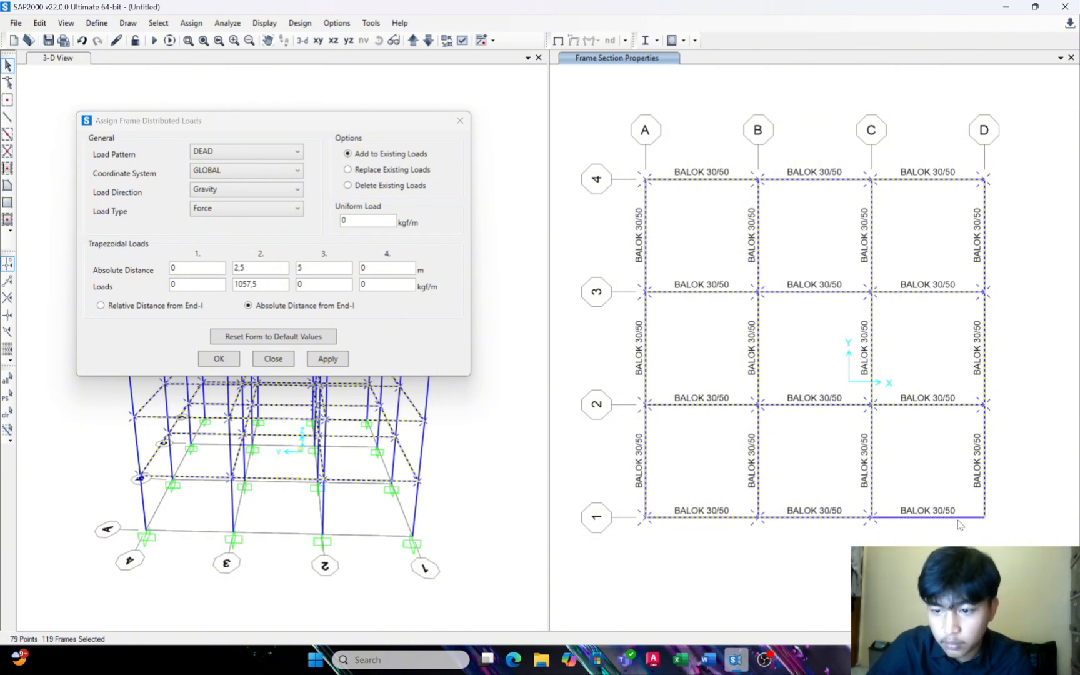
left_click(872, 517)
left_click(813, 518)
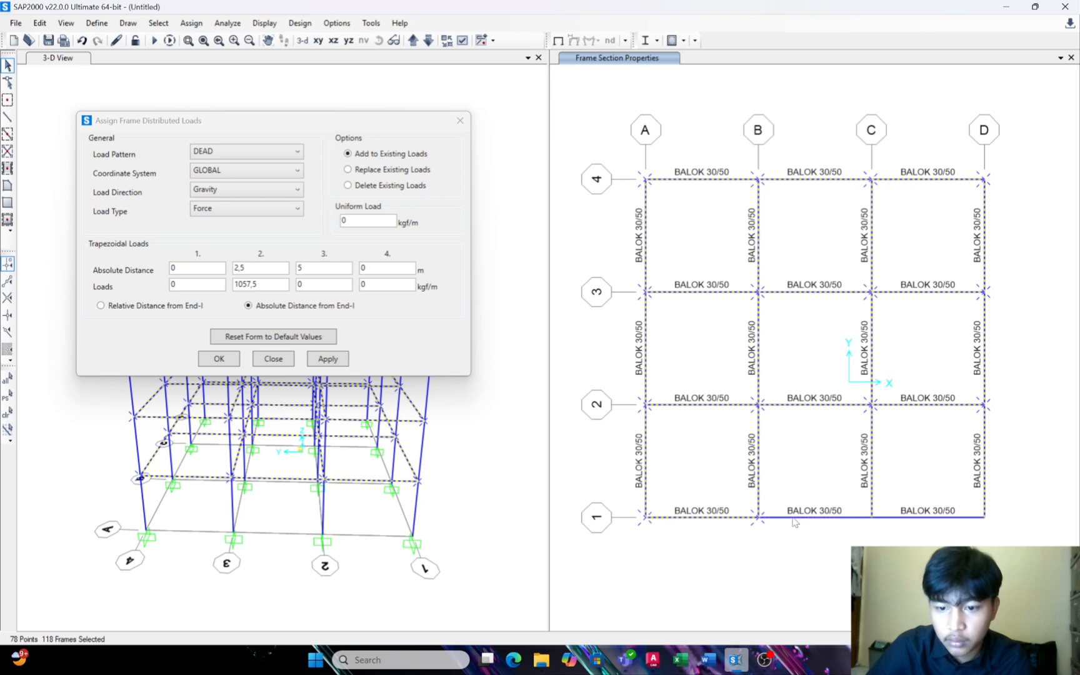
left_click(758, 518)
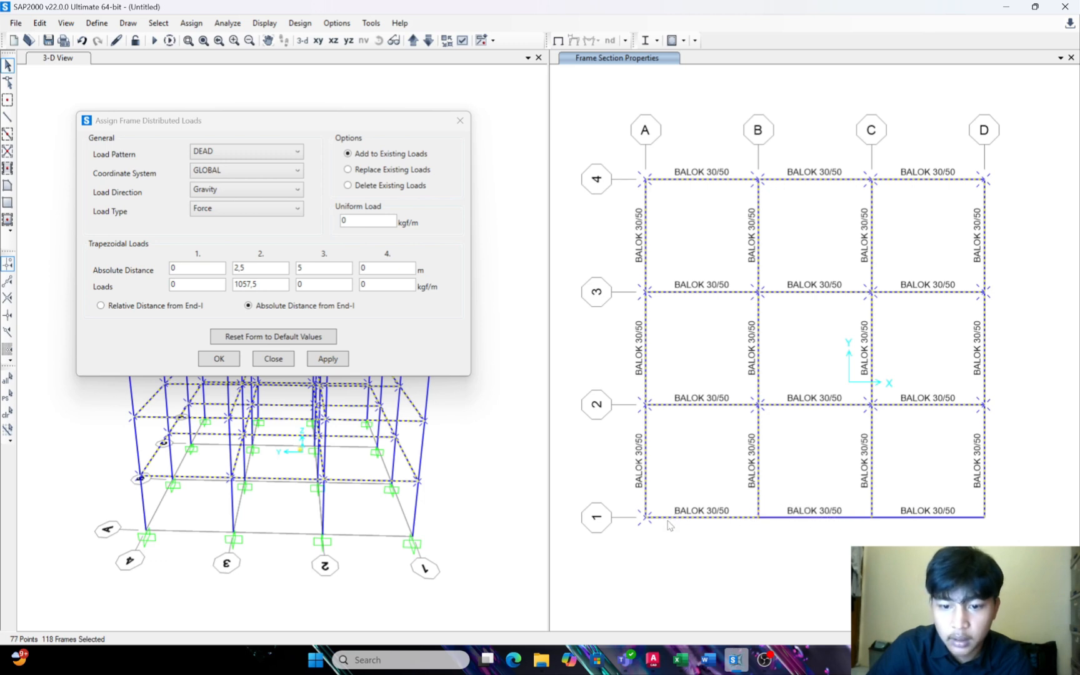
left_click(668, 524)
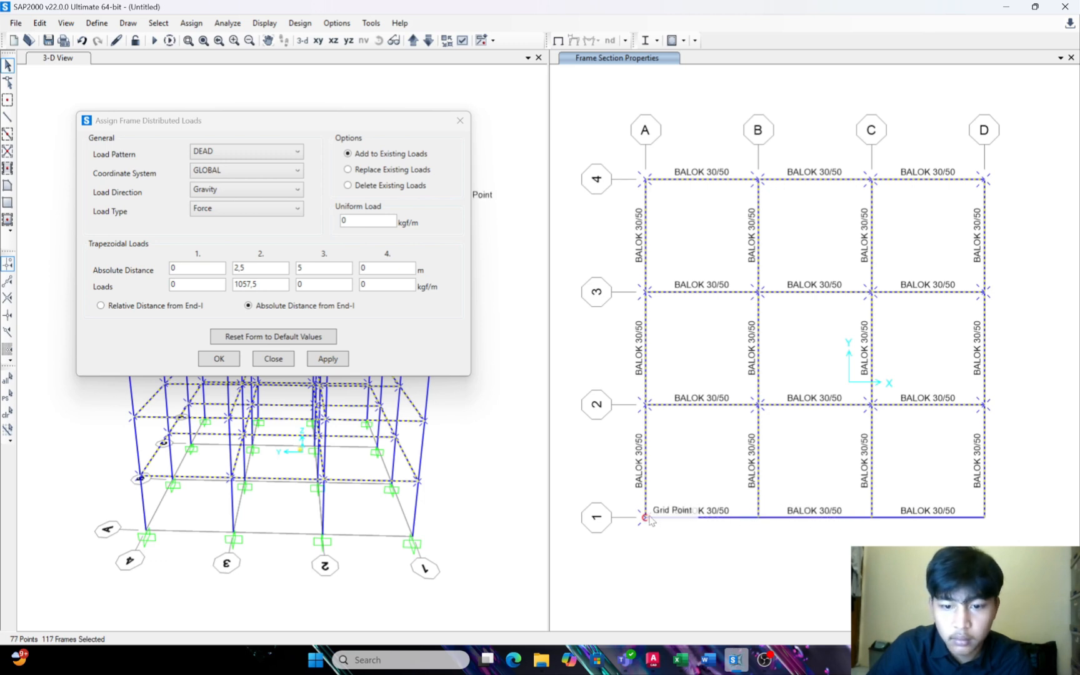
left_click(650, 510)
left_click(647, 499)
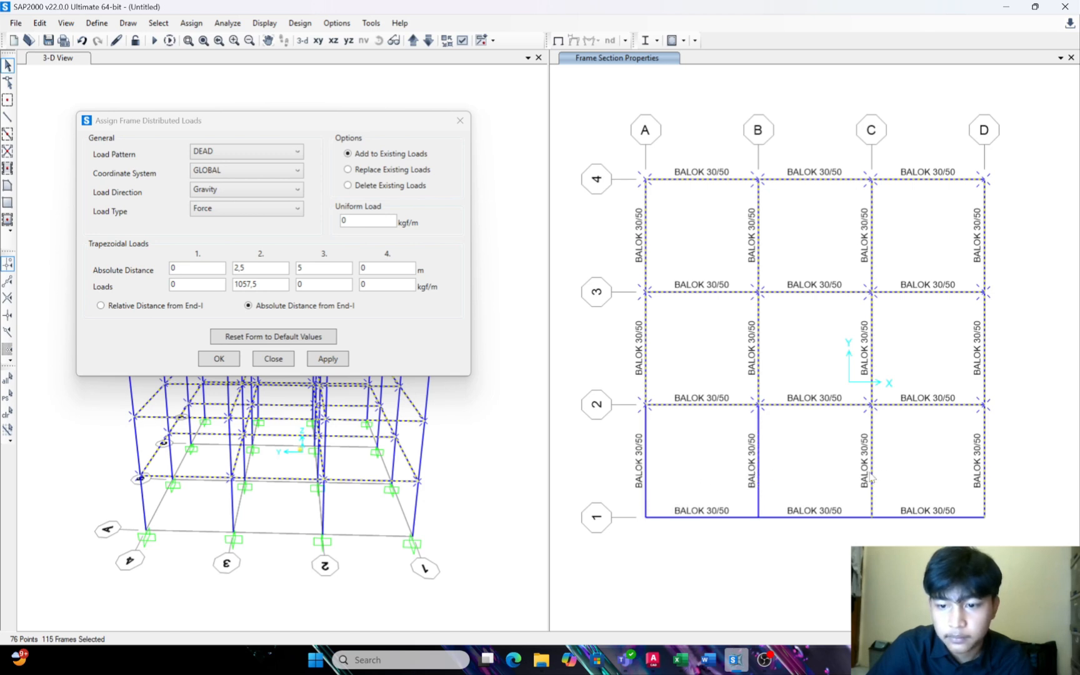
left_click(985, 475)
Deselect the roof-level beams and joints along grid line 2 from D to A
left_click(985, 404)
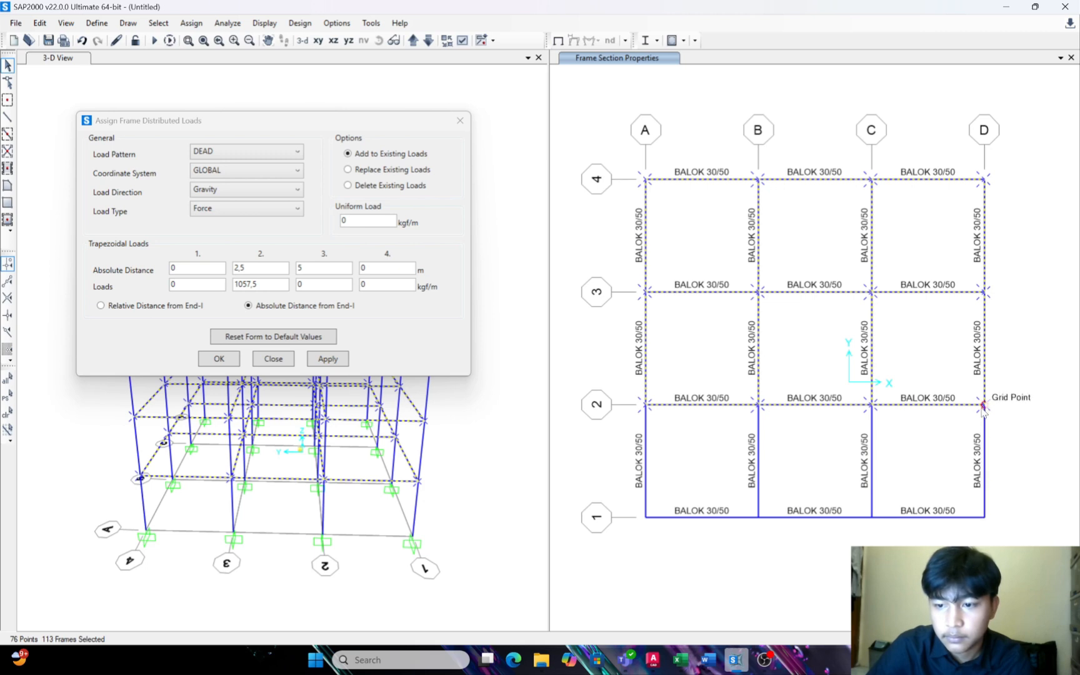
left_click(948, 405)
left_click(871, 405)
left_click(844, 405)
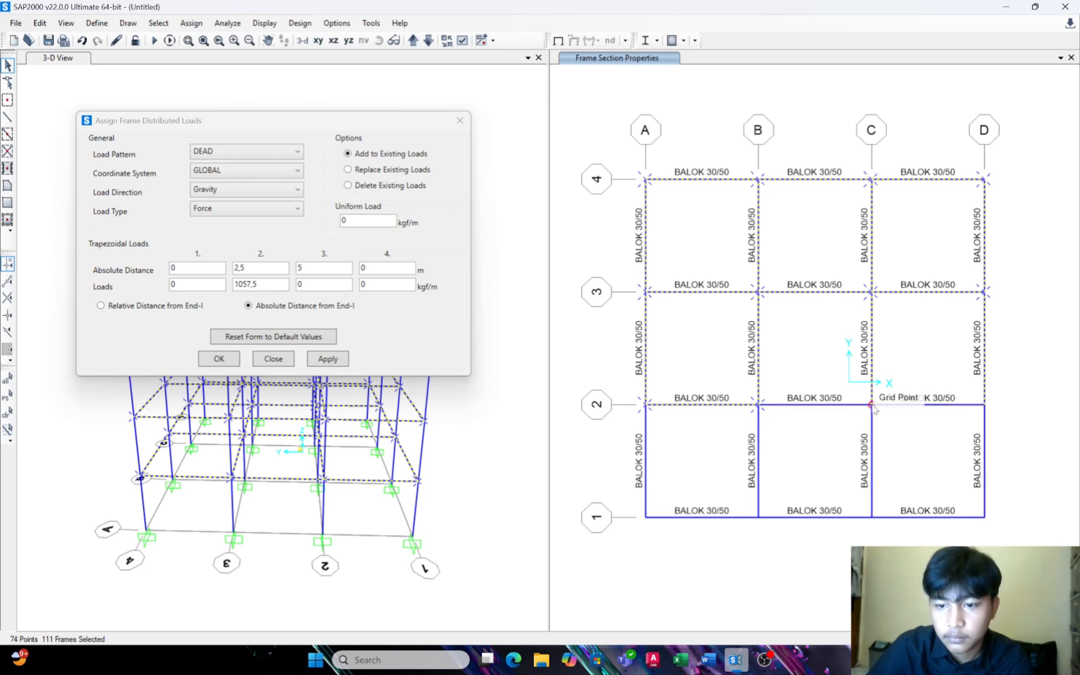
left_click(759, 405)
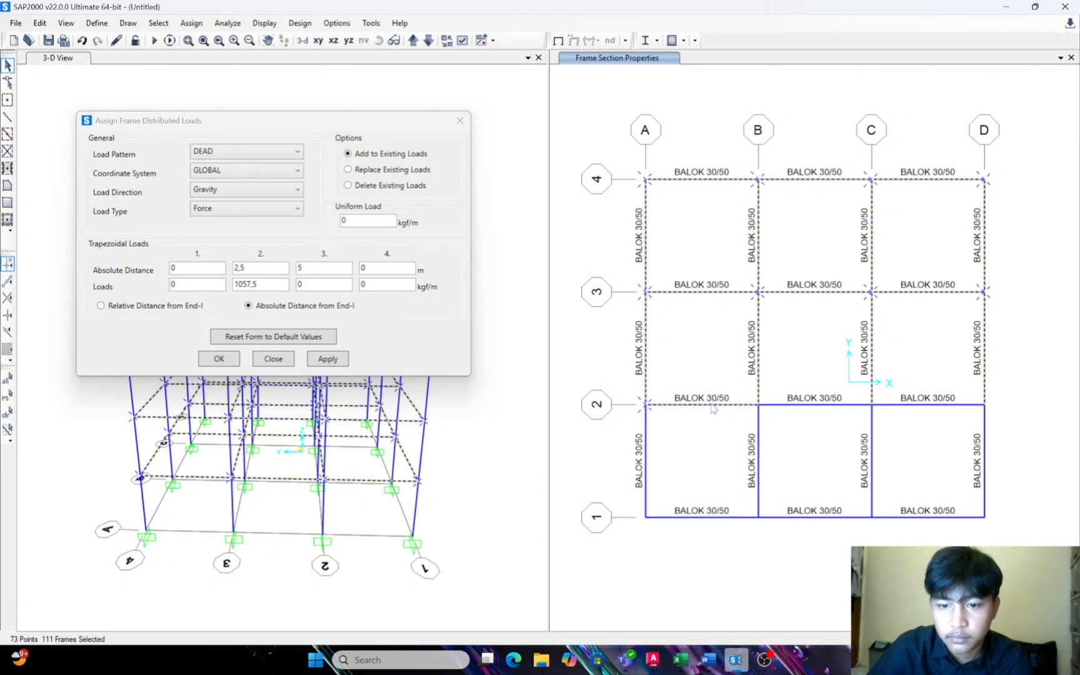
left_click(647, 404)
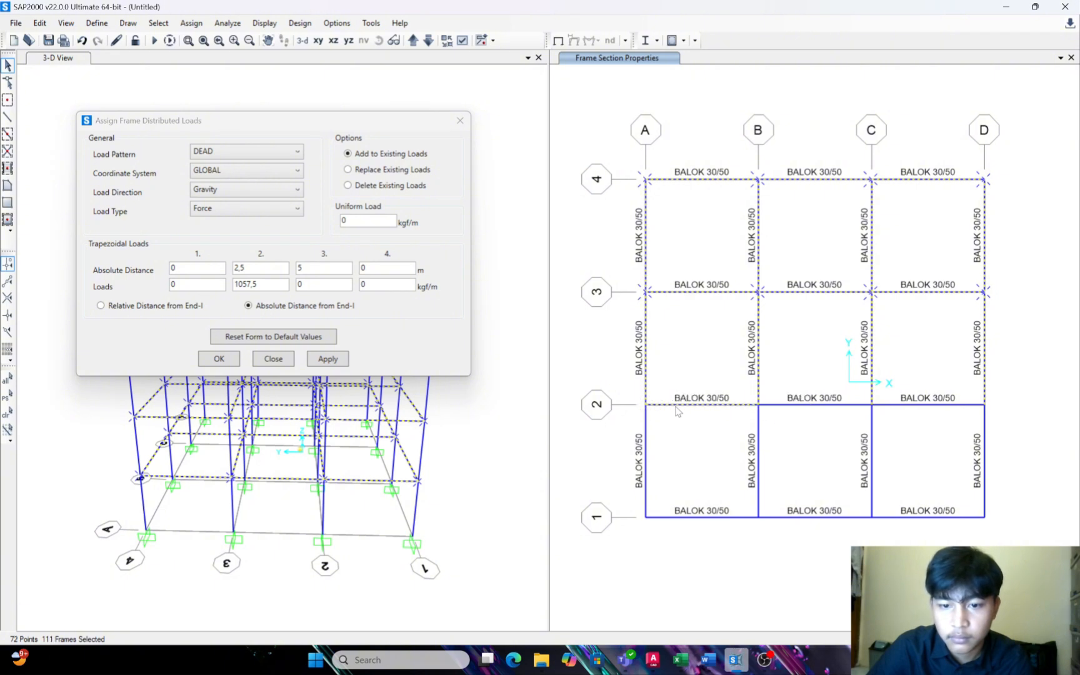
left_click(672, 406)
Deselect the four roof-level beams running between grid lines 2 and 3
left_click(647, 391)
left_click(758, 373)
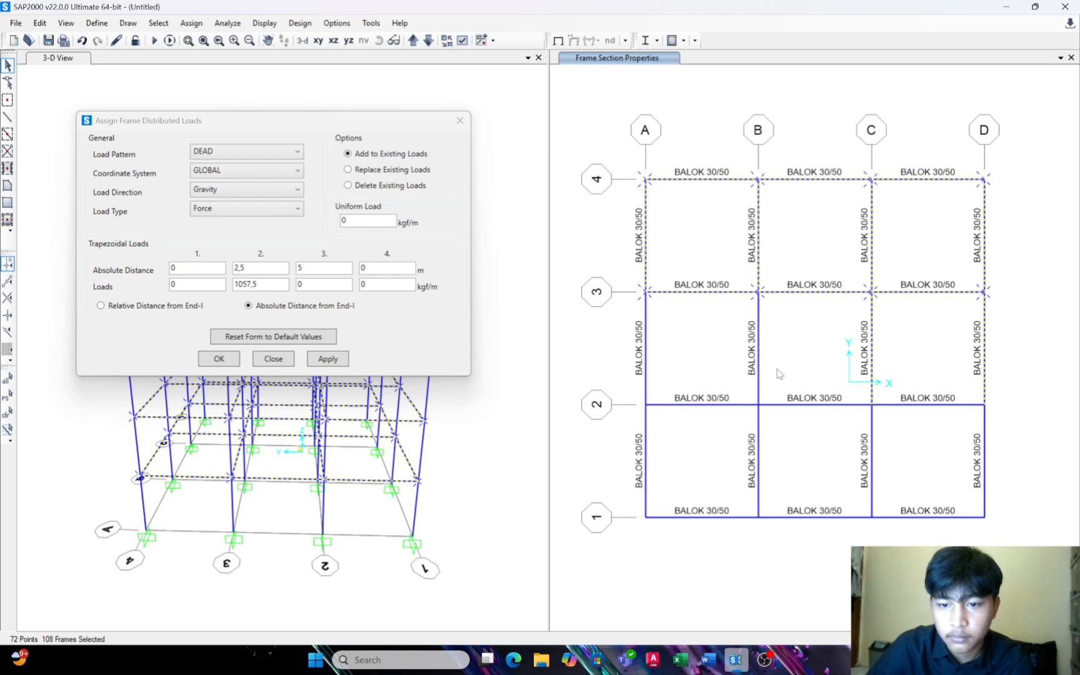
left_click(871, 360)
left_click(985, 359)
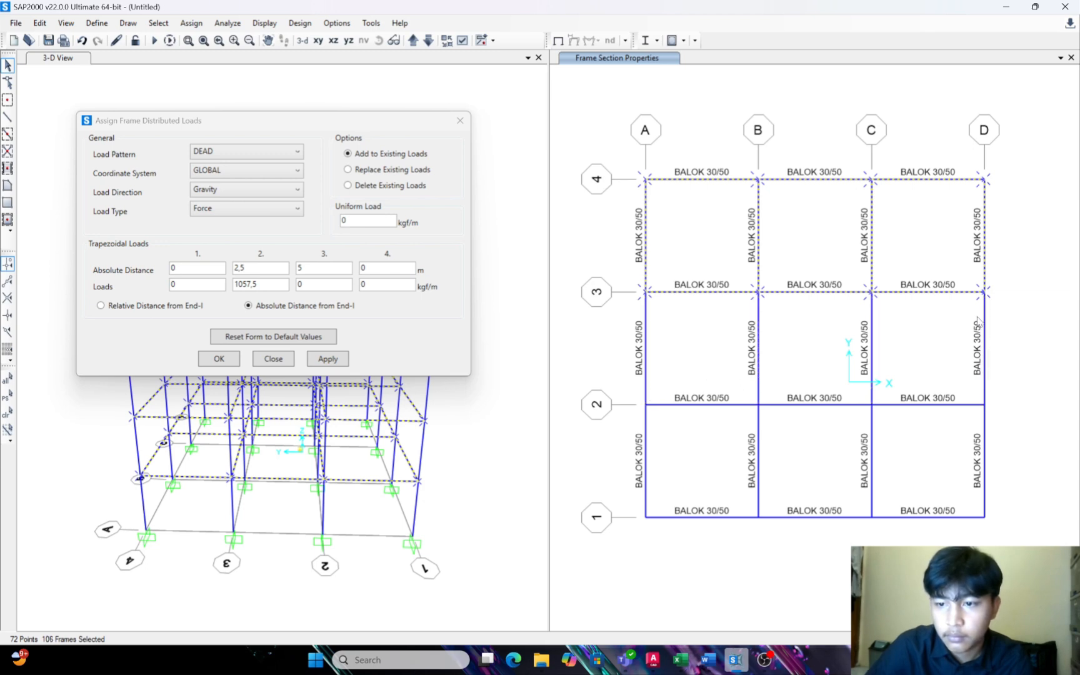
Deselect the roof-level joints and beams along grid line 3 from D to A
left_click(984, 292)
left_click(964, 292)
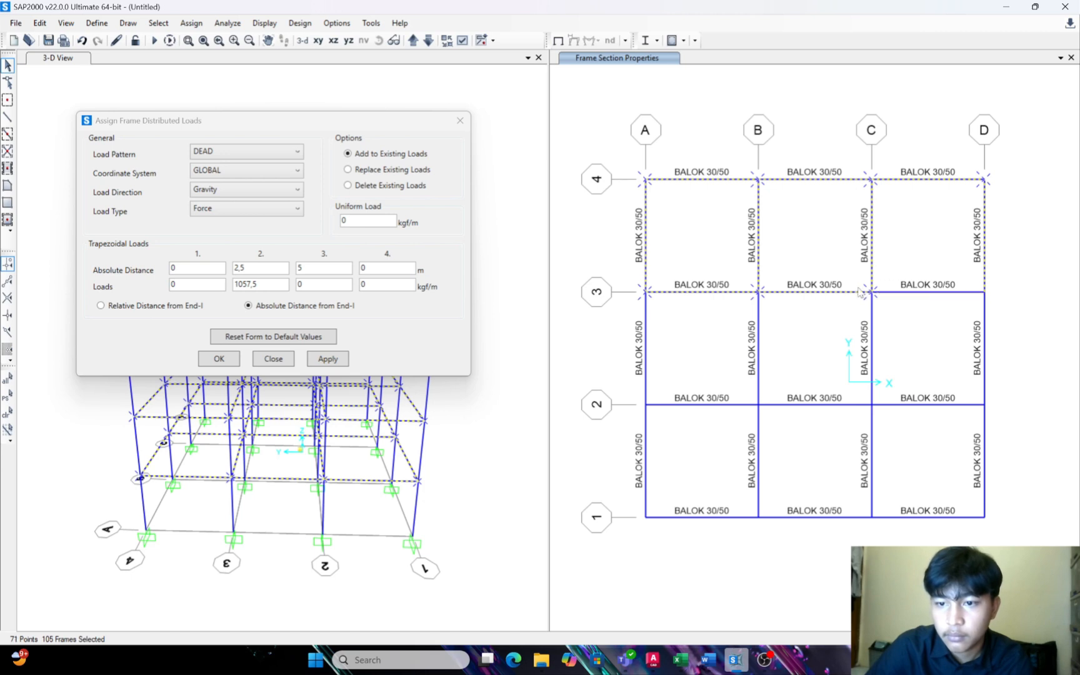
left_click(759, 292)
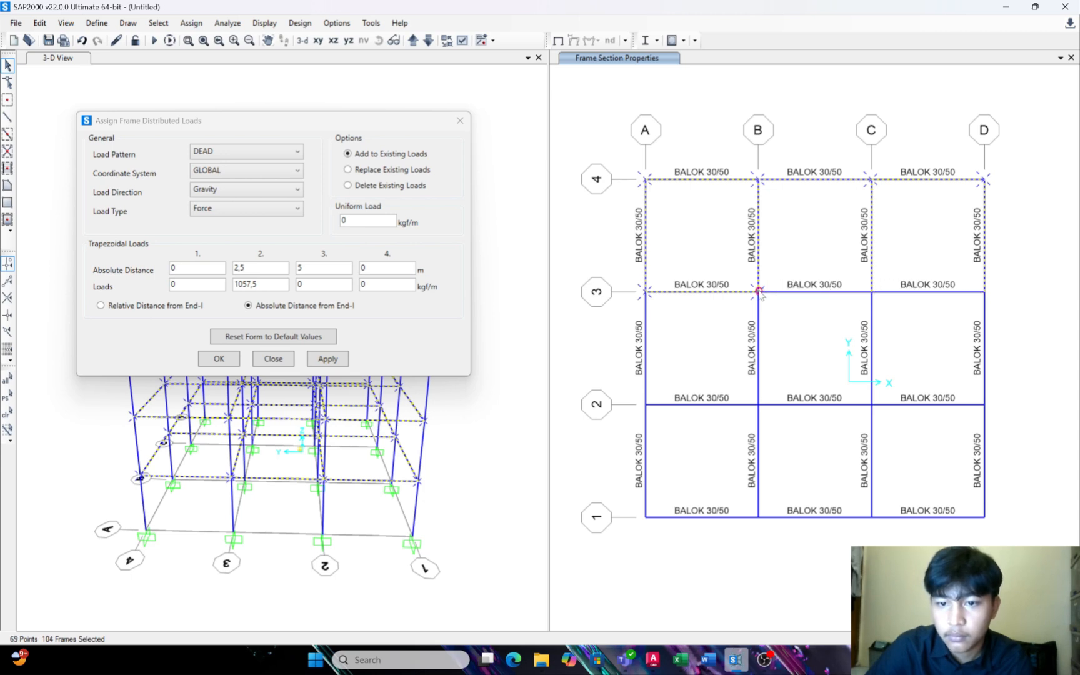
left_click(646, 292)
left_click(654, 291)
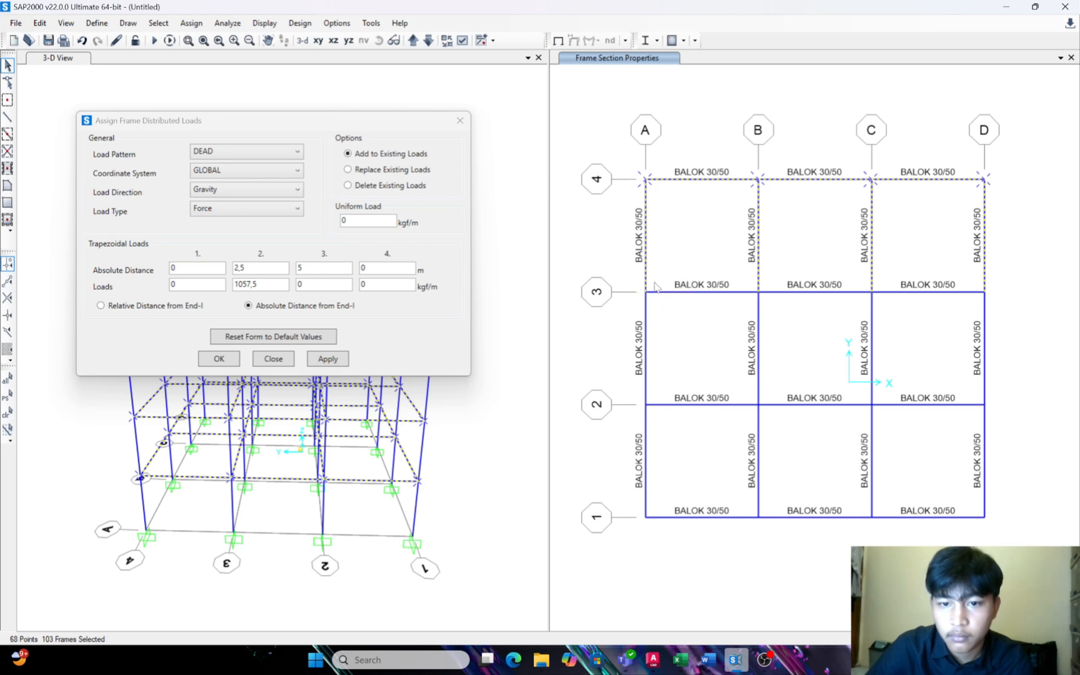
Deselect the four roof-level beams running between grid lines 3 and 4
left_click(759, 258)
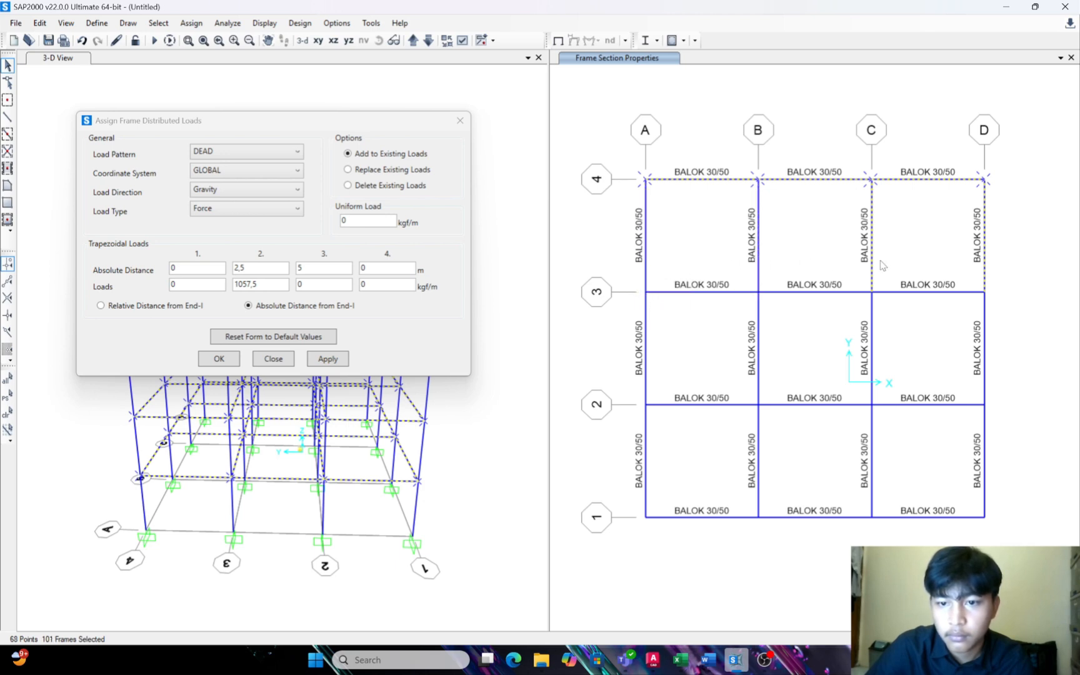
left_click(871, 255)
left_click(984, 245)
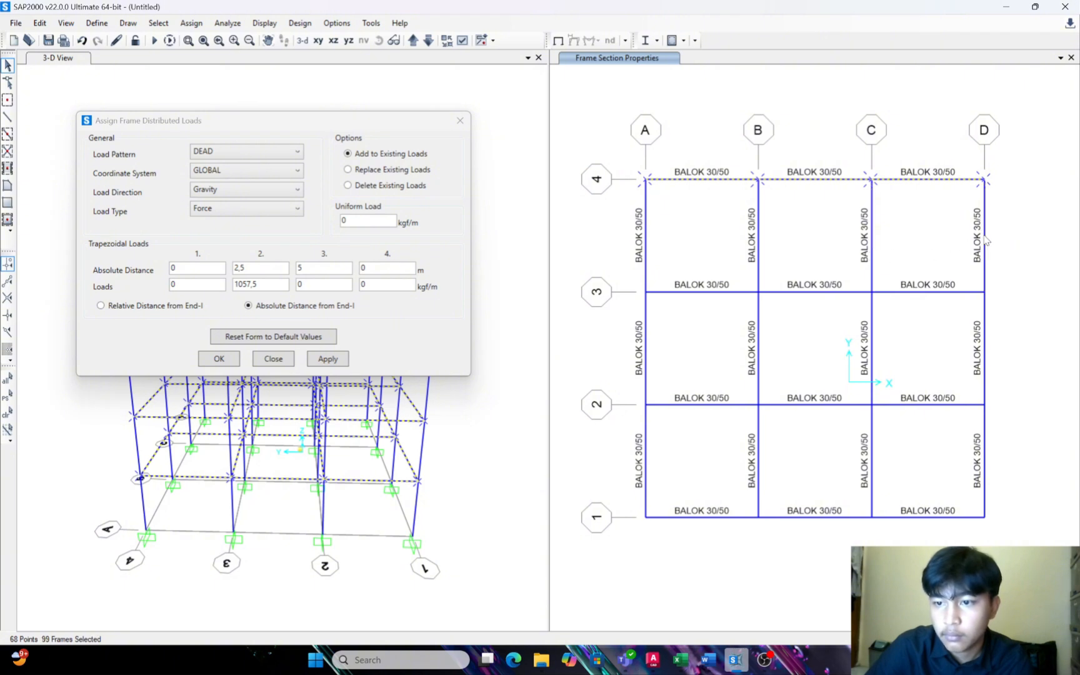
Deselect the roof-level joints and beams along grid line 4 from D to A
left_click(985, 180)
left_click(930, 179)
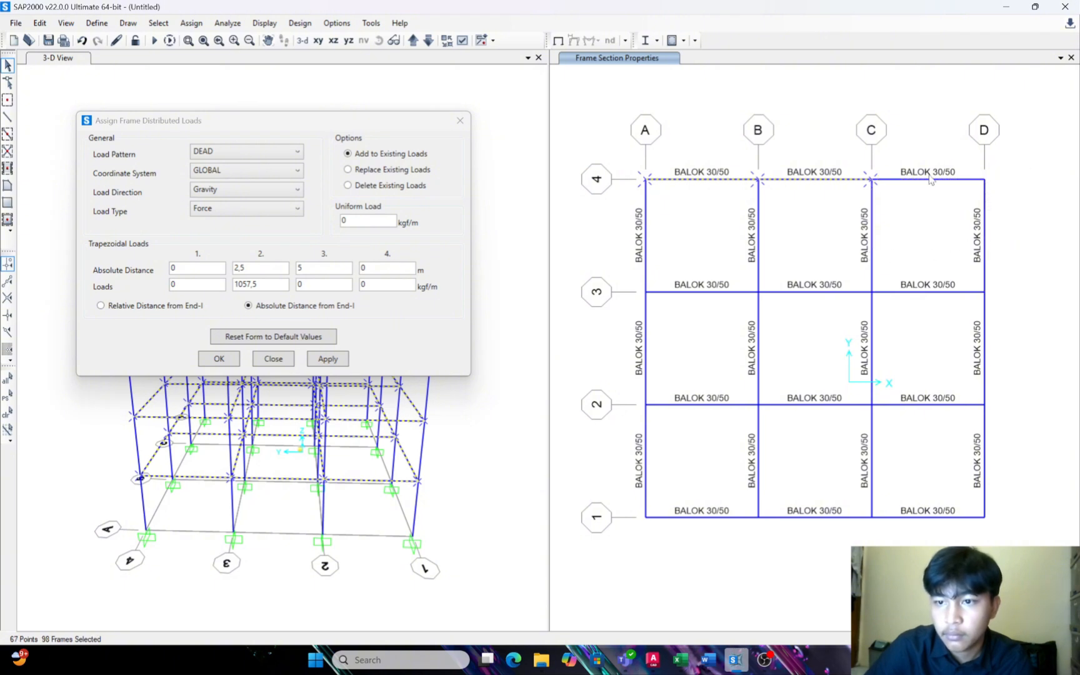
left_click(863, 180)
left_click(755, 180)
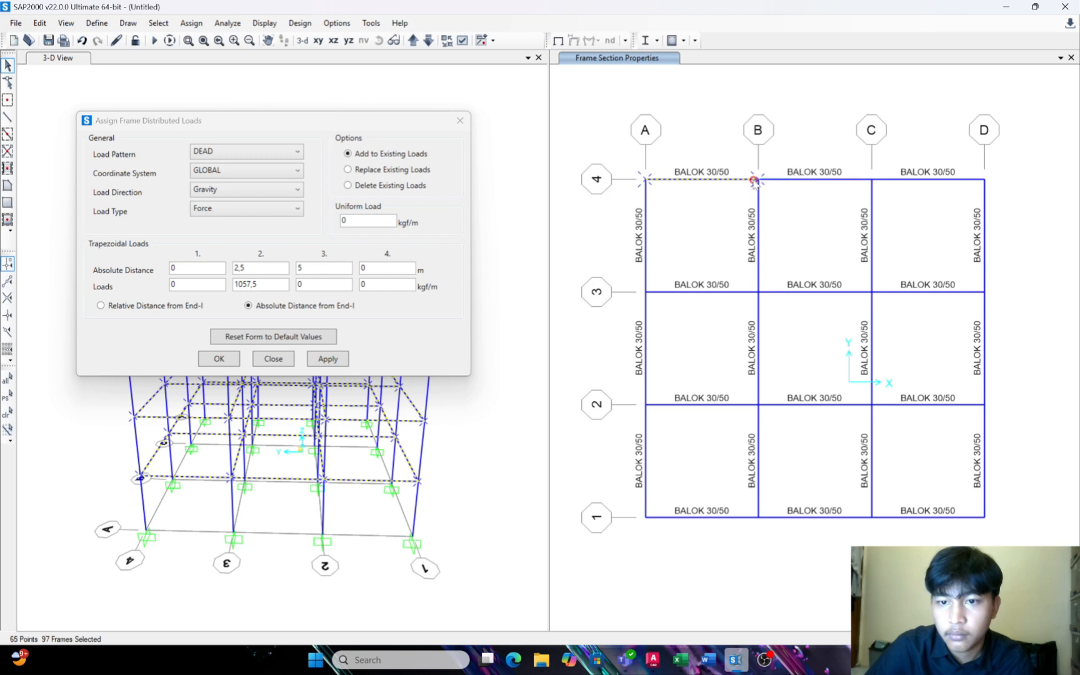
left_click(647, 181)
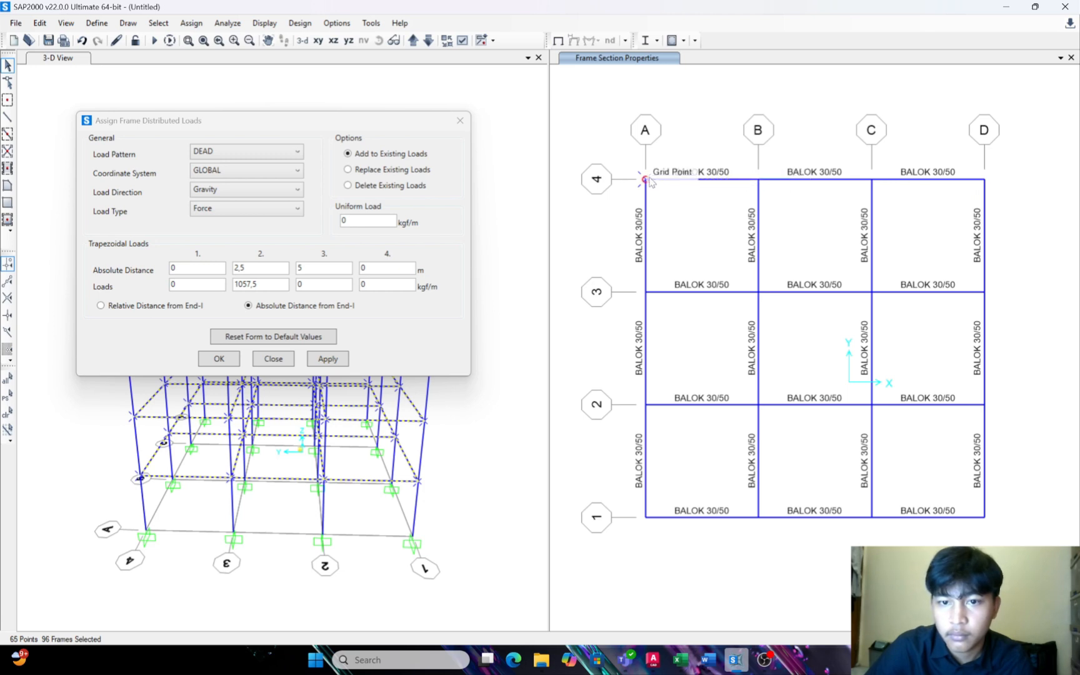
Check the selection on the floor plans, then add the triangular DEAD load peaking at 1057,5 kgf/m at 2,5 m to the selected beams
left_click(413, 41)
left_click(414, 43)
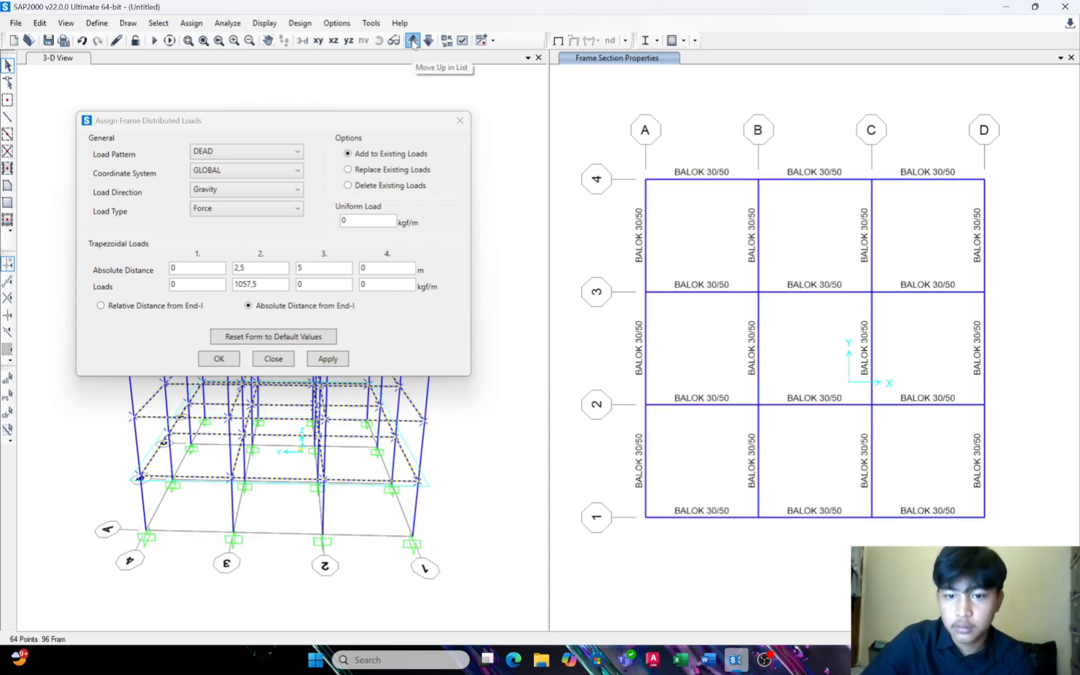
left_click(413, 43)
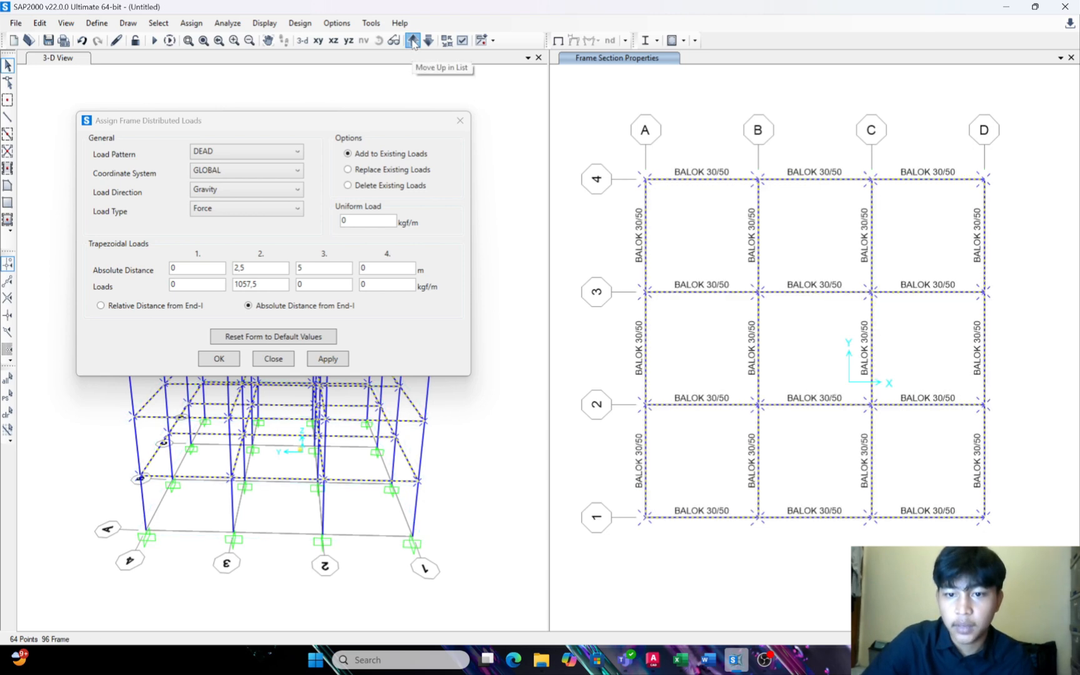
left_click(340, 360)
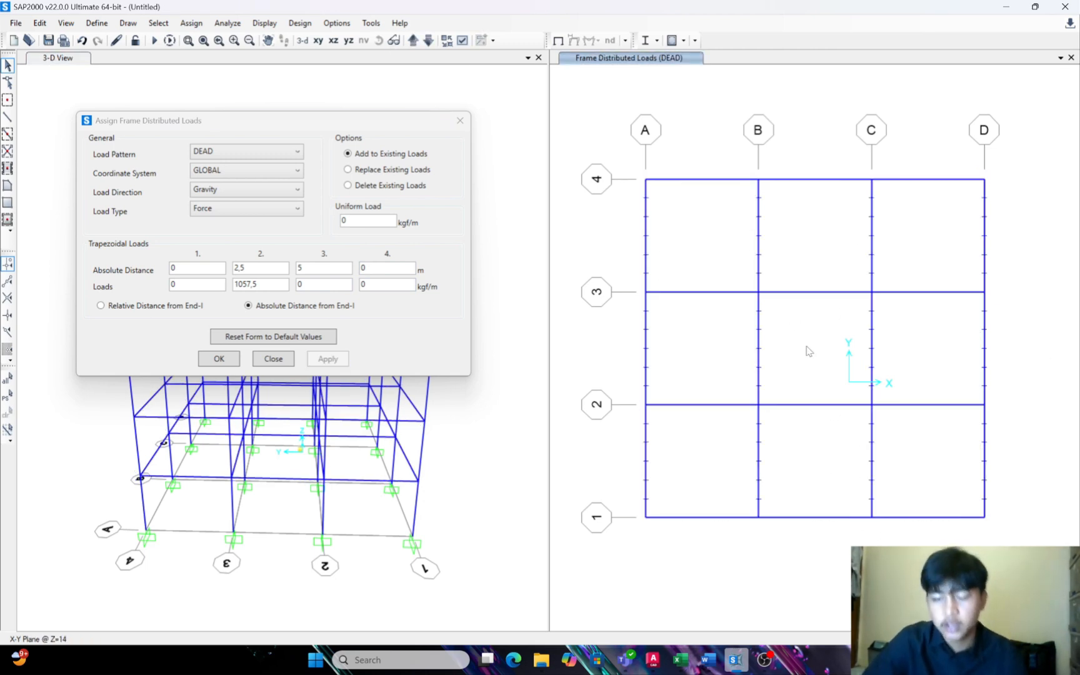
Switch to AutoCAD to examine the slab load-distribution diagram, then return to SAP2000
left_click(652, 660)
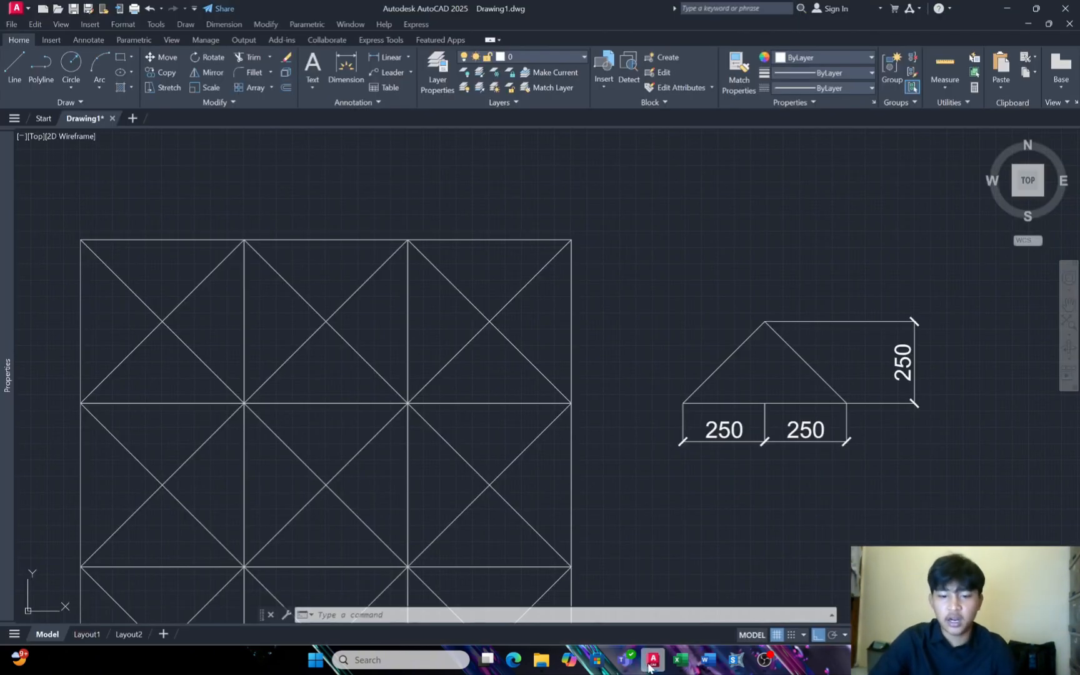
middle_click_drag(429, 439, 441, 396)
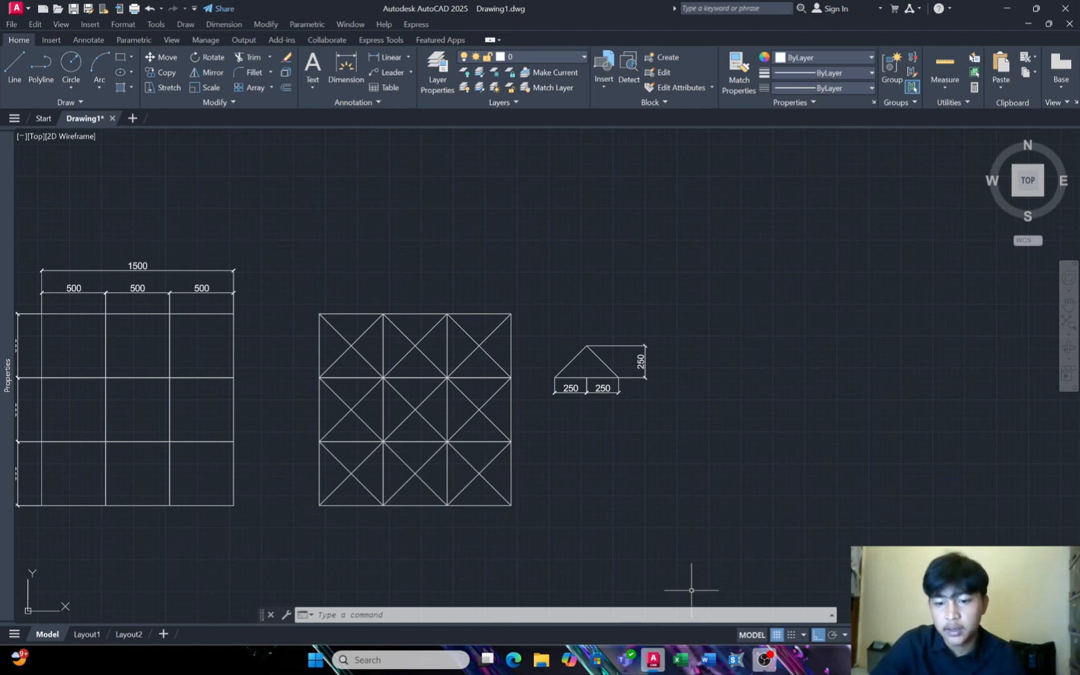
left_click(747, 669)
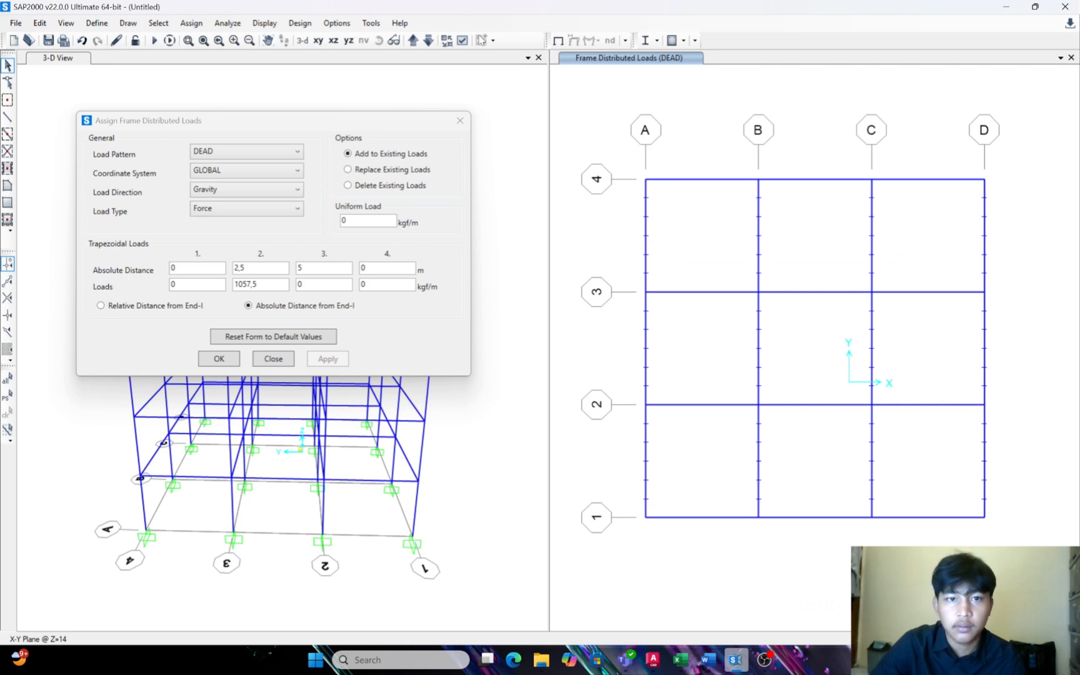
Select the interior beams on the four floor plans from Z=3.5 to Z=14 and add the 1057,5 kgf/m DEAD load to them again
left_click(430, 44)
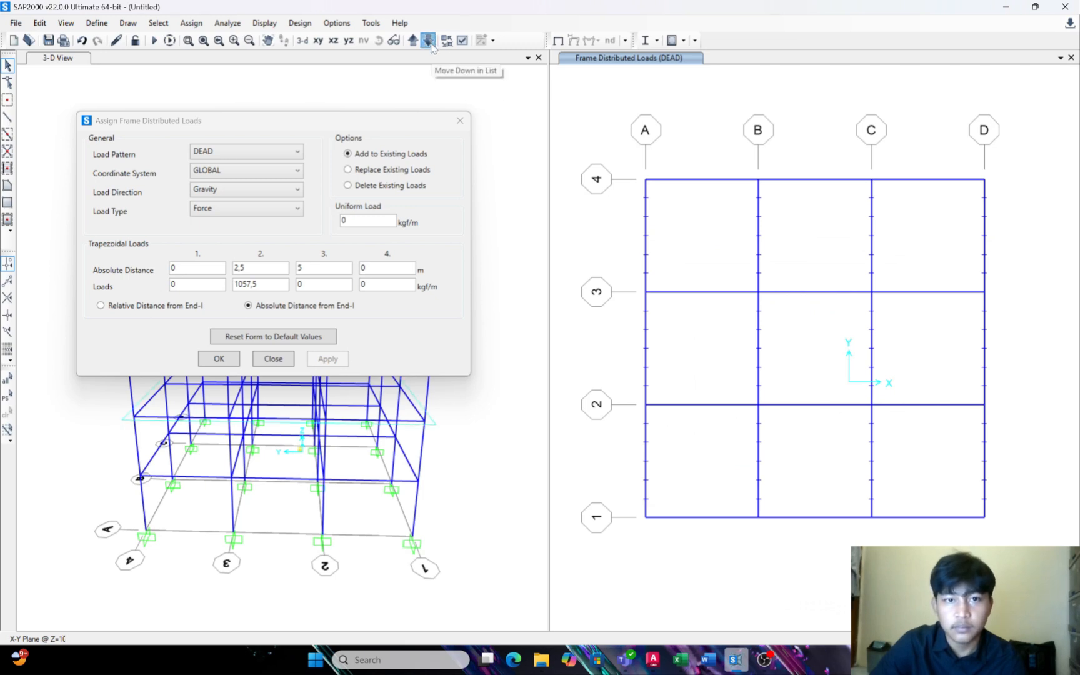
left_click(413, 41)
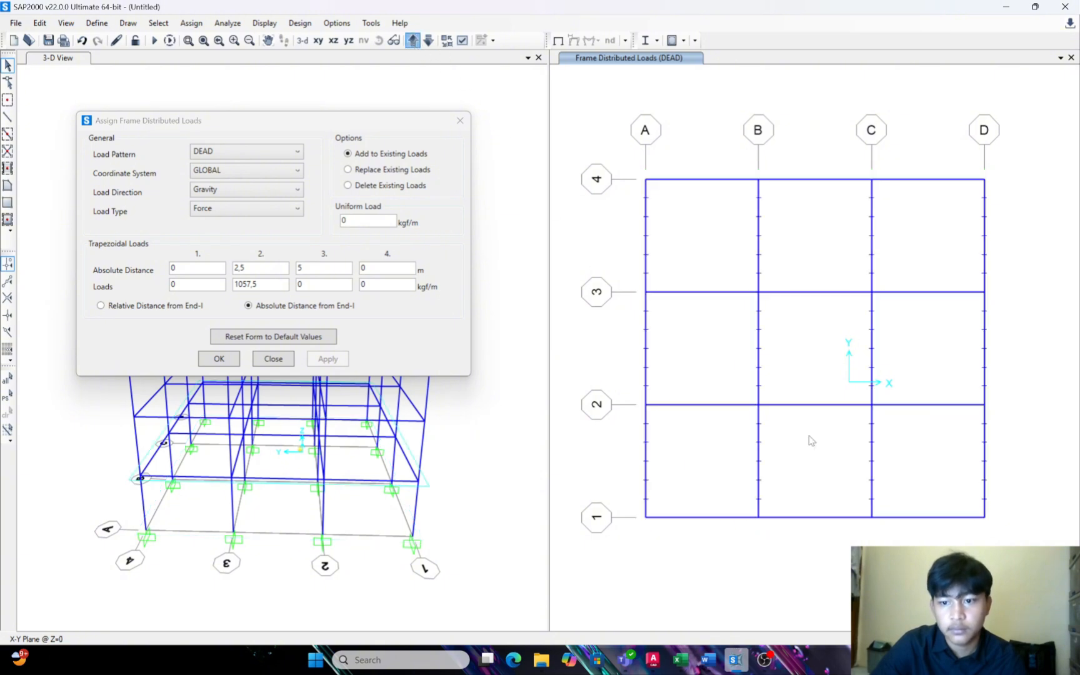
left_click_drag(915, 495, 720, 239)
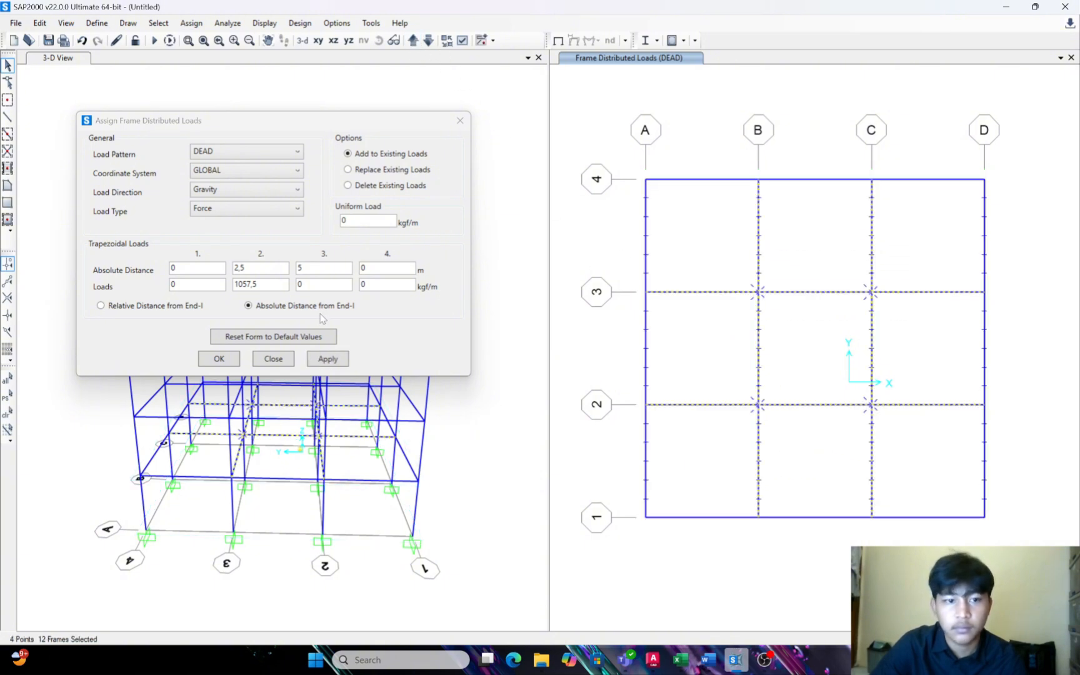
left_click(413, 42)
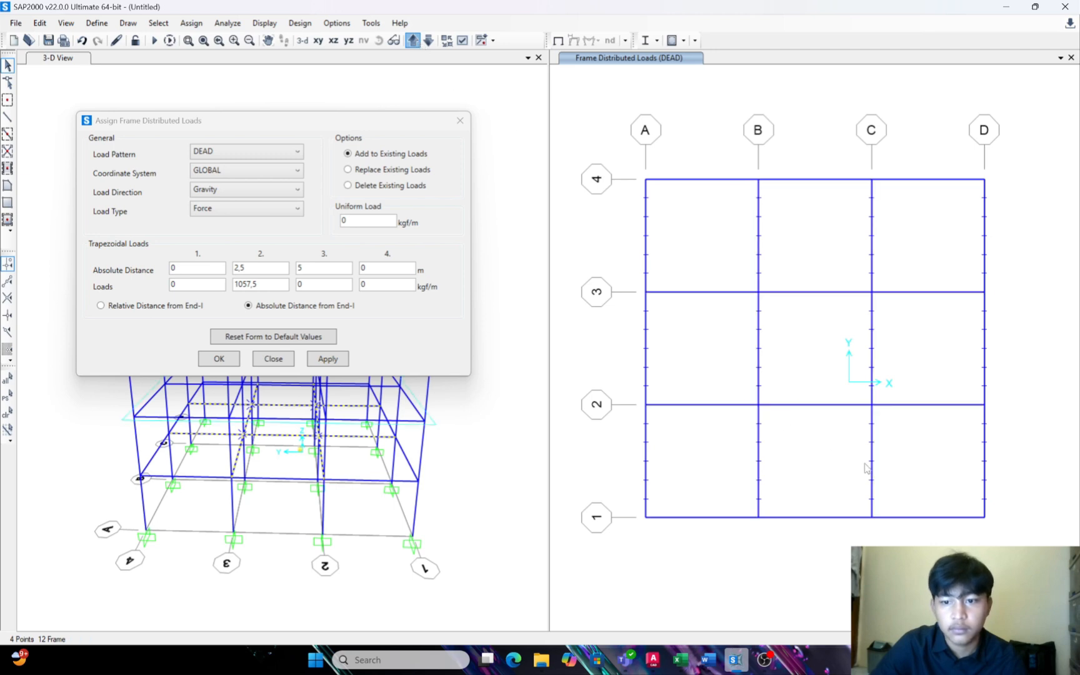
left_click_drag(907, 464, 710, 230)
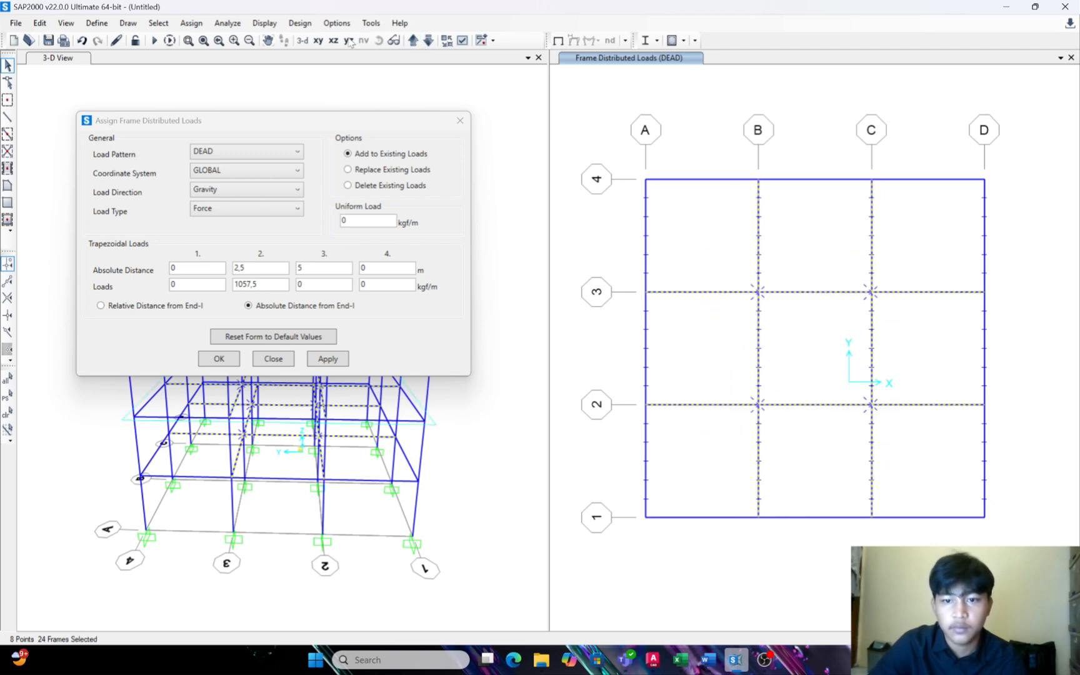
left_click(417, 43)
left_click_drag(942, 488, 703, 203)
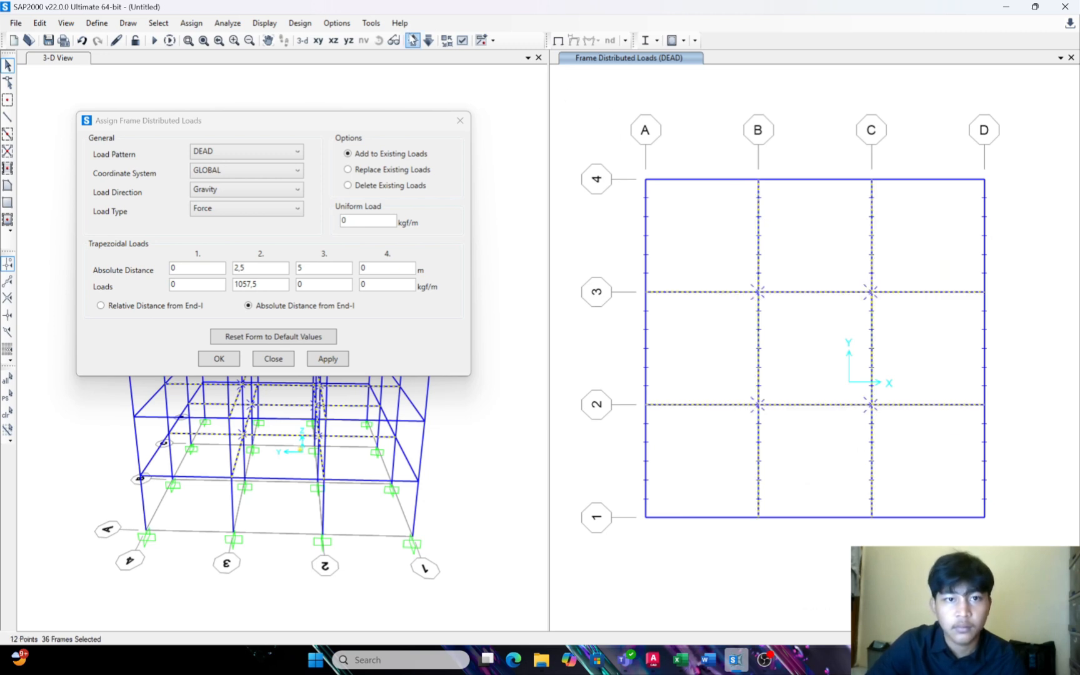
left_click(412, 40)
left_click_drag(905, 457, 694, 240)
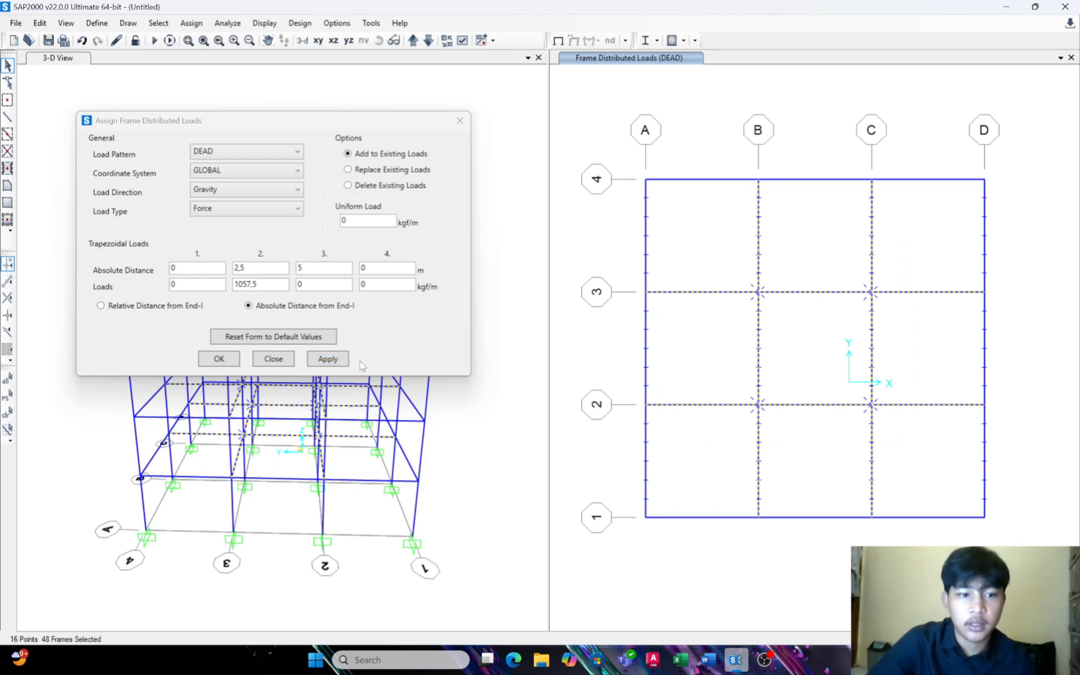
left_click(328, 359)
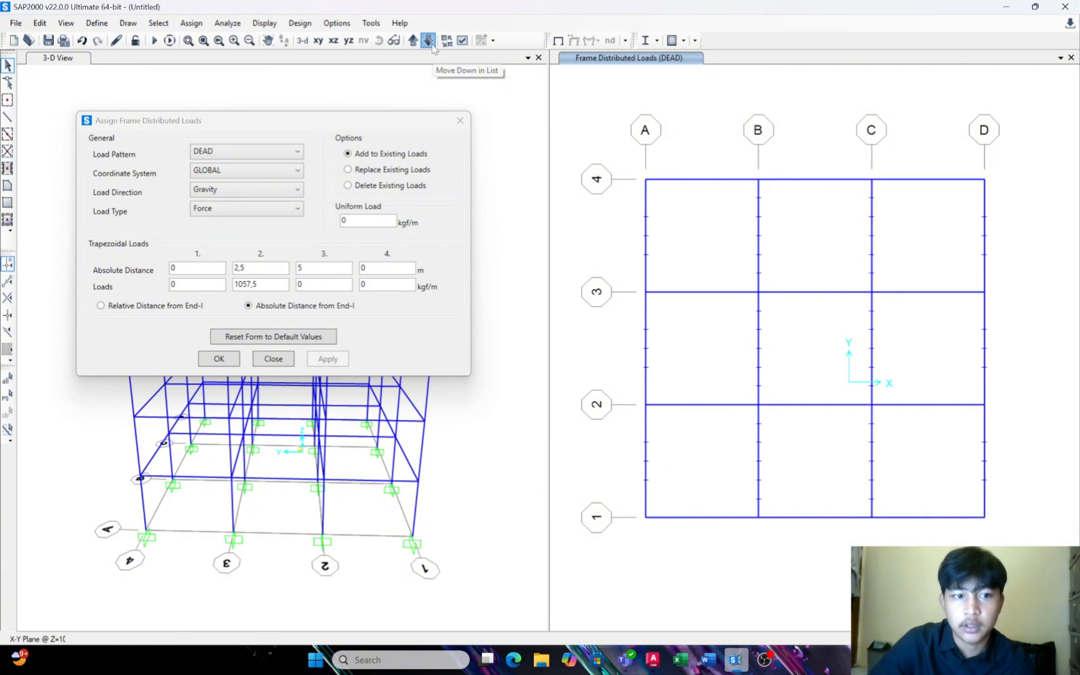
Go to the Z=3.5 plan, choose the LIVE pattern, and set the second trapezoidal load to 625 kgf/m from the Excel load sheet
left_click(428, 41)
left_click(429, 41)
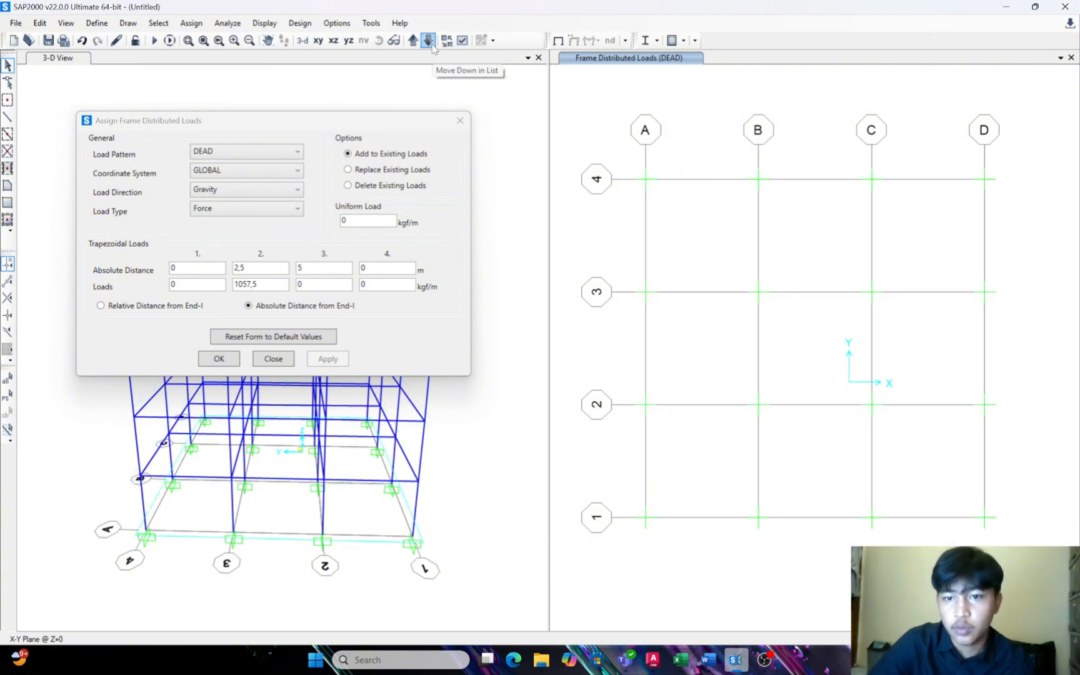
left_click(413, 42)
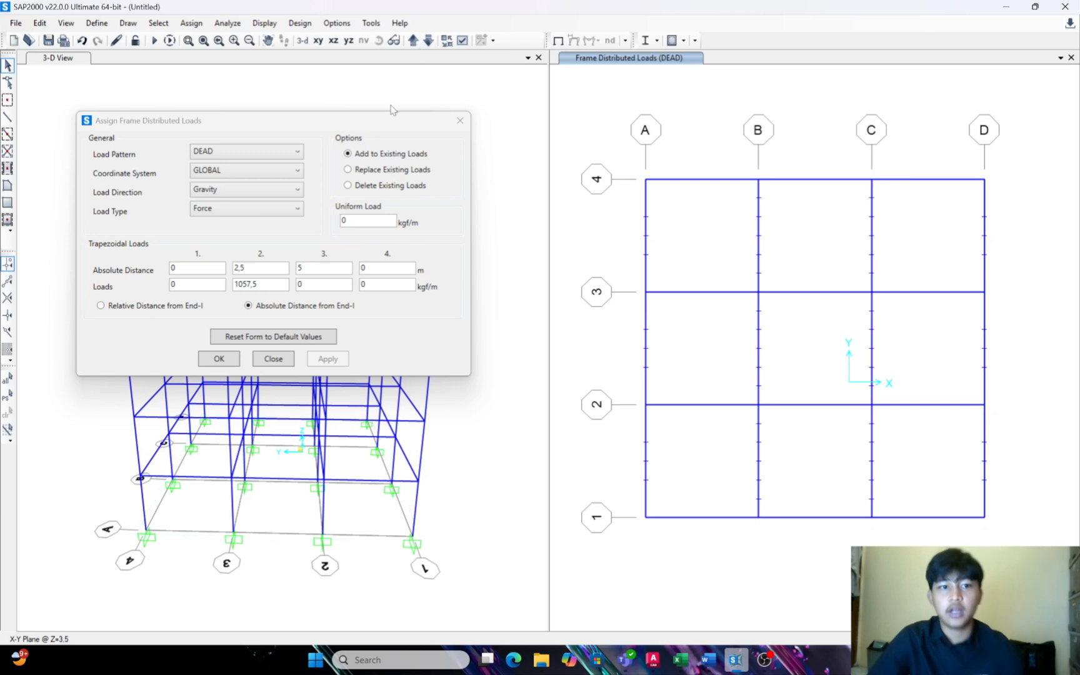
left_click(282, 151)
left_click(279, 179)
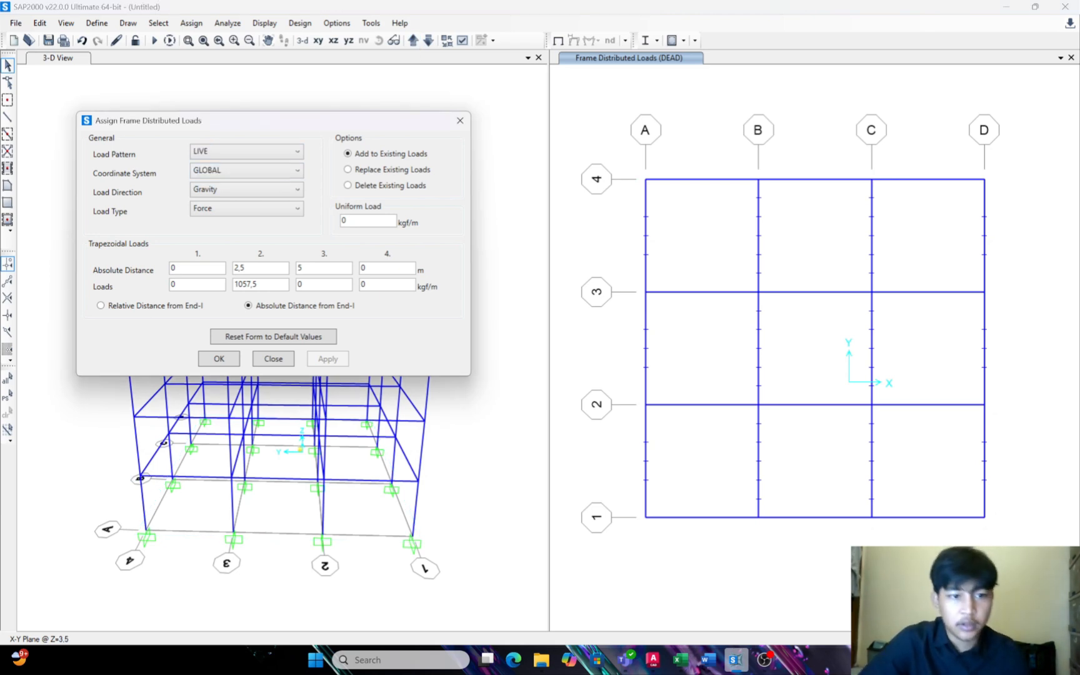
left_click(686, 661)
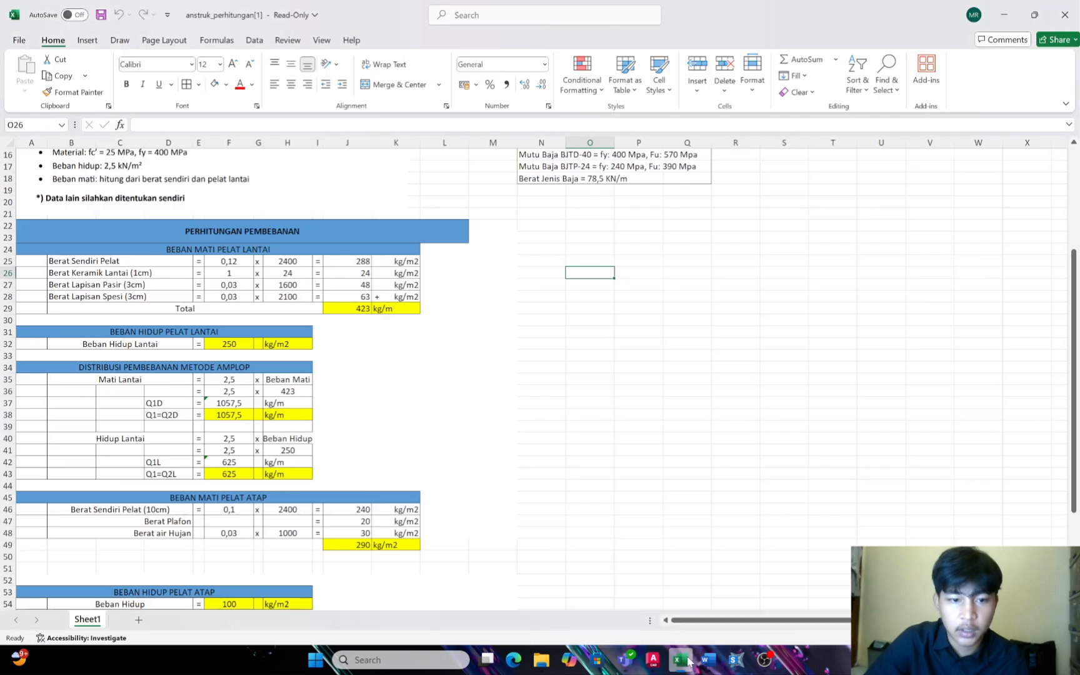
left_click(1004, 16)
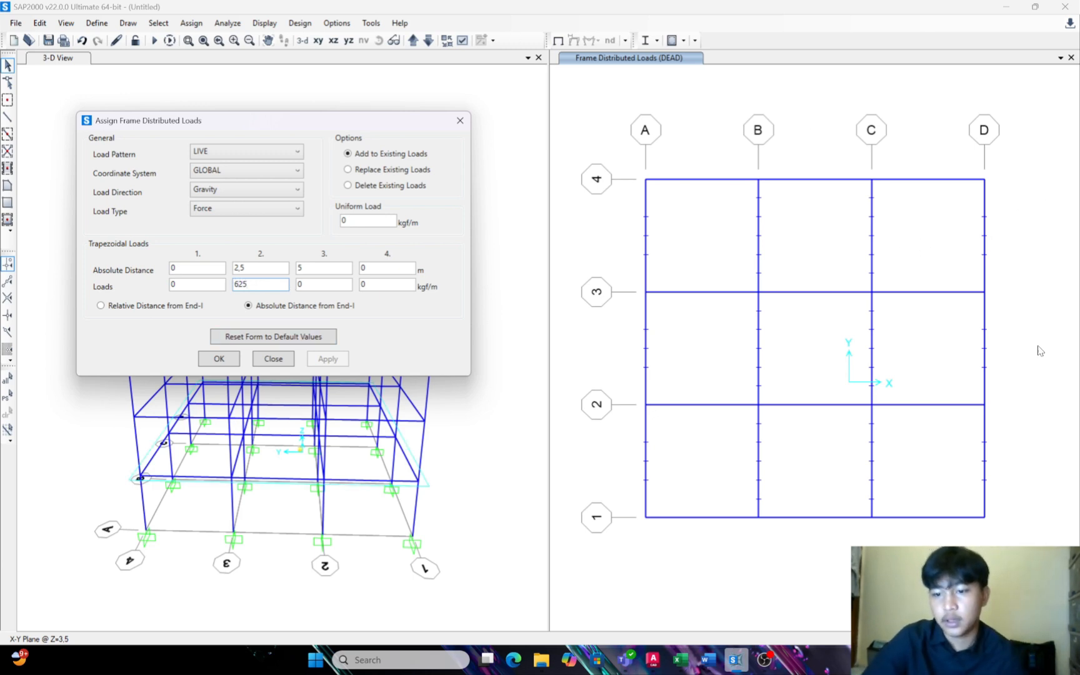
Select all beams on the four floor plans from Z=3.5 to Z=14 and add the triangular 625 kgf/m LIVE load to them
left_click_drag(1013, 536, 633, 145)
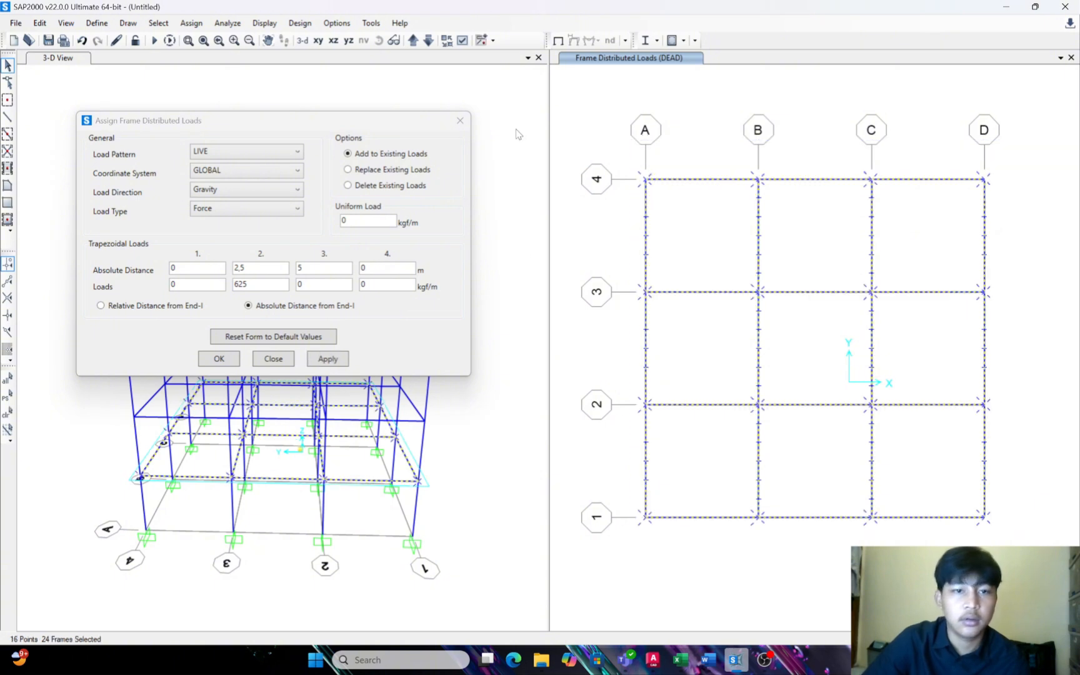
left_click(413, 40)
left_click_drag(1040, 555, 663, 121)
left_click(414, 41)
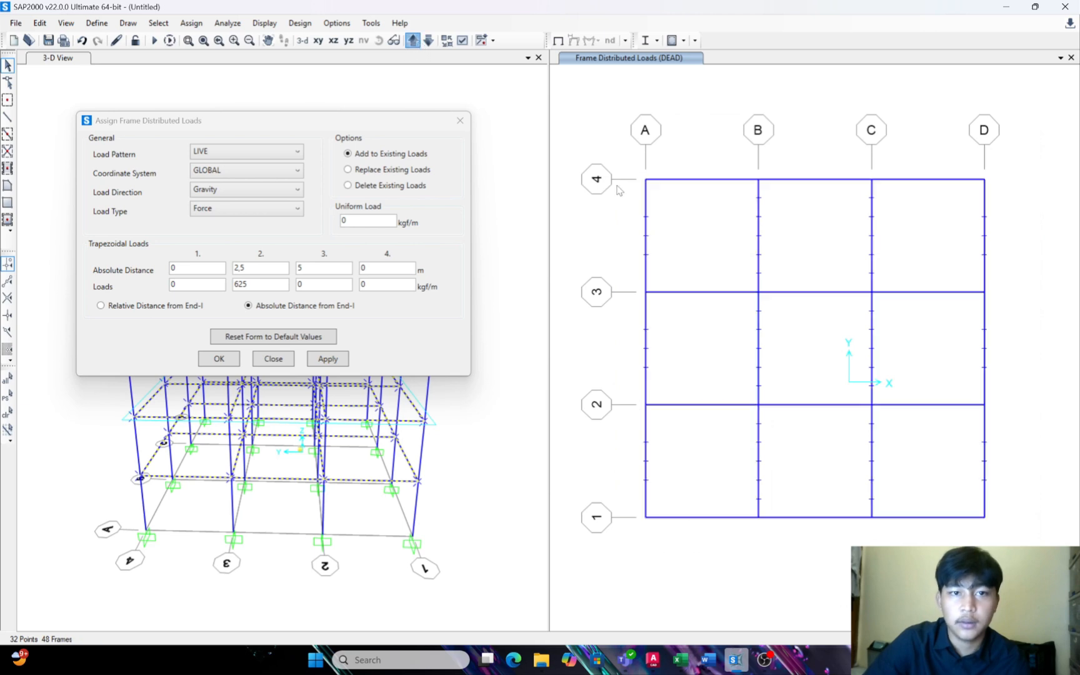
left_click_drag(1057, 536, 619, 139)
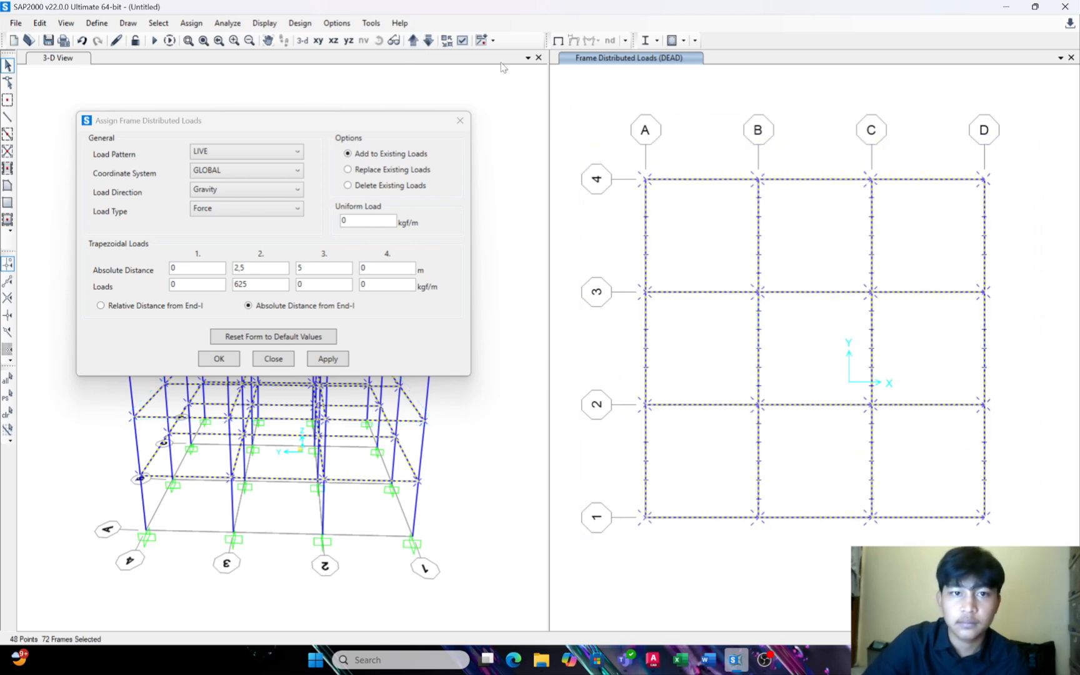
left_click(413, 40)
left_click_drag(1012, 549, 612, 141)
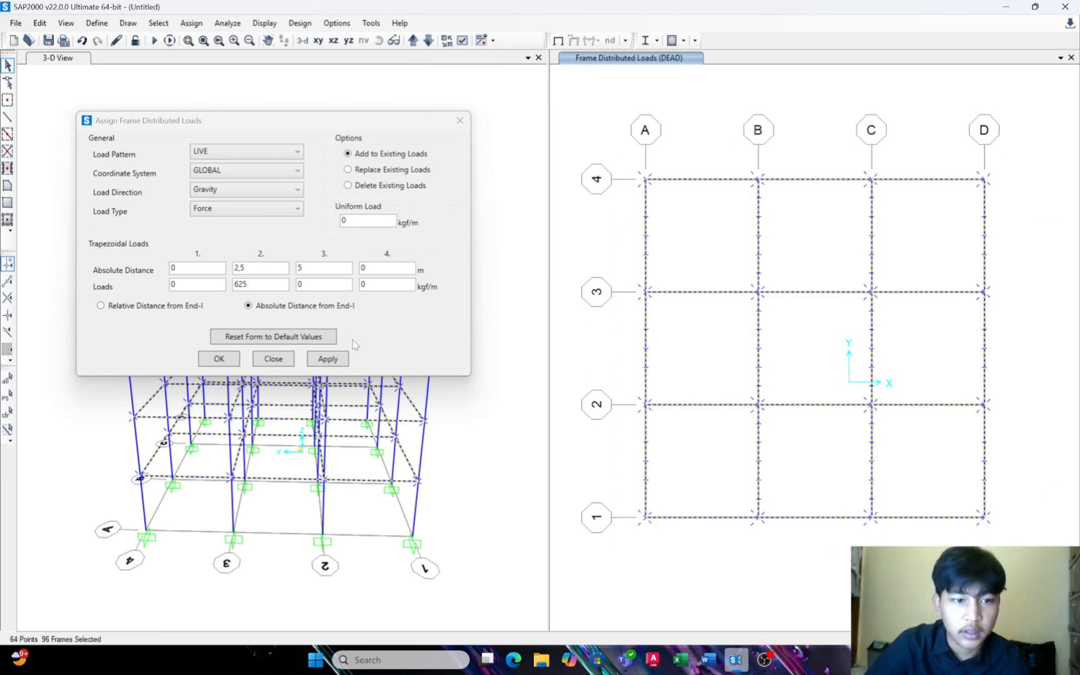
left_click(328, 359)
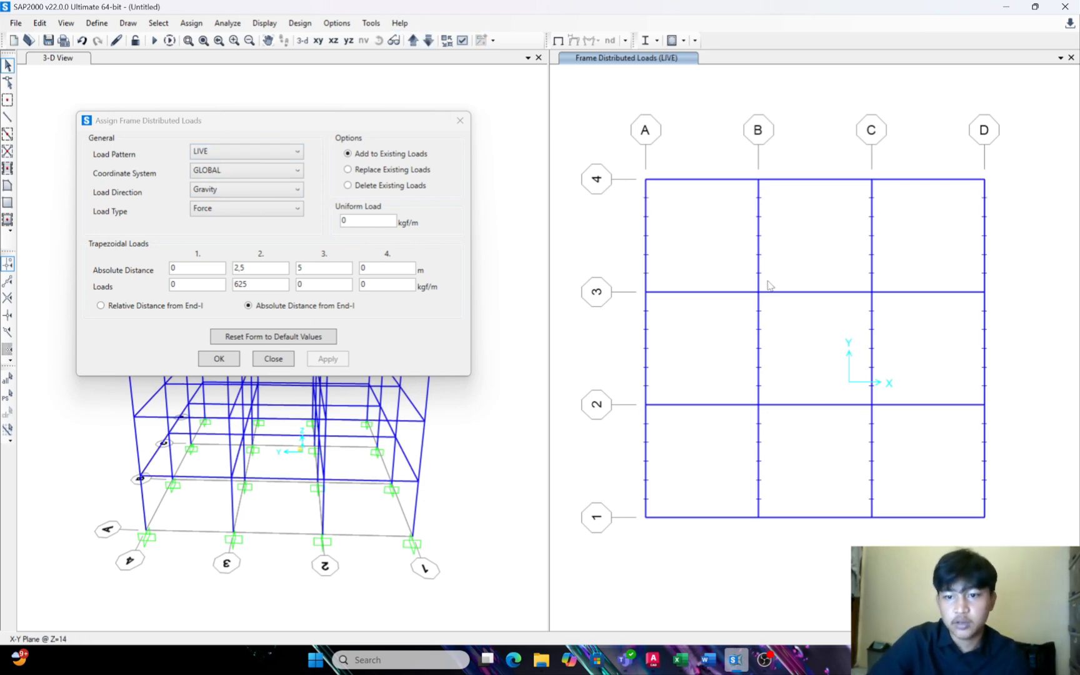
Select the interior beams on the four floor plans from Z=14 down to Z=3.5 and add the triangular 625 kgf/m LIVE load to them again
left_click_drag(916, 470, 713, 232)
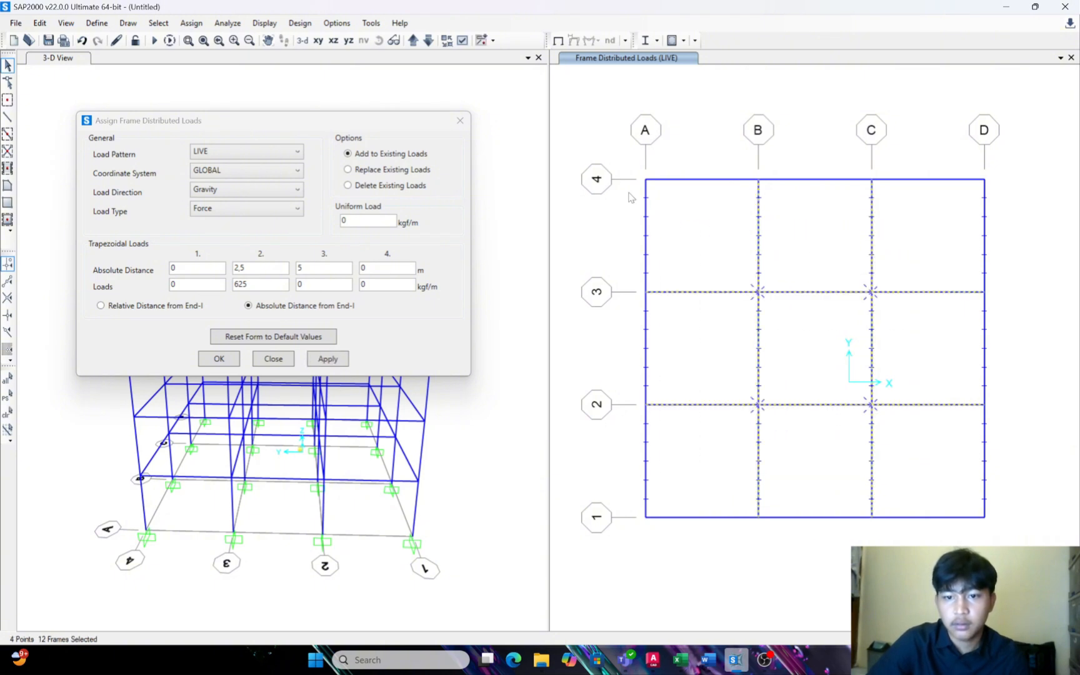
left_click(428, 41)
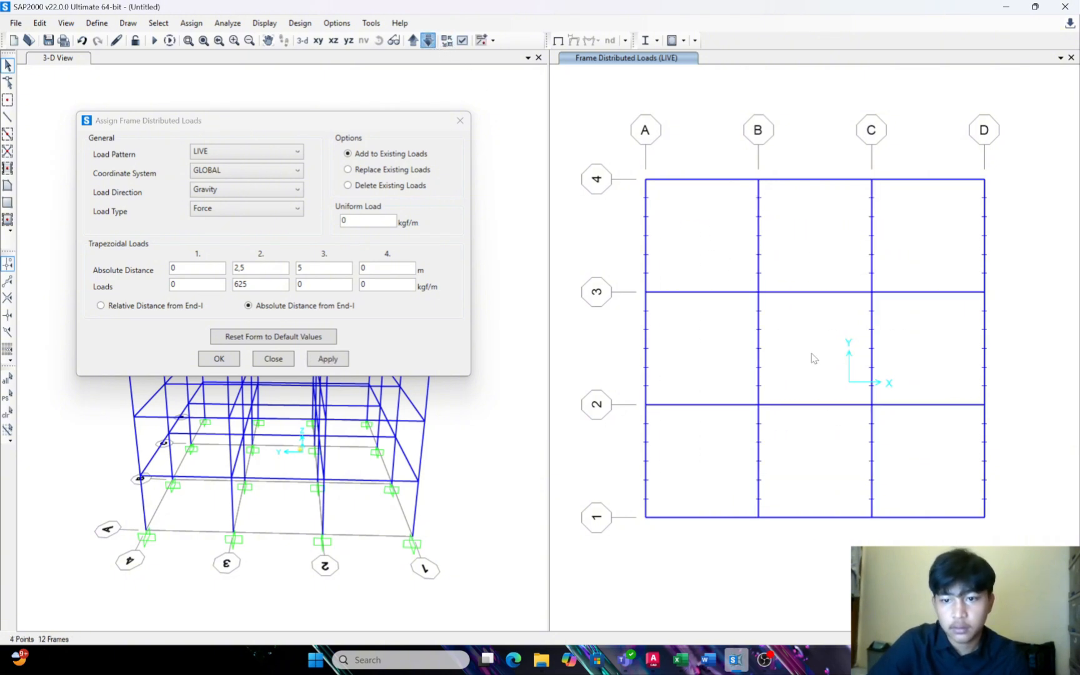
left_click_drag(920, 462, 698, 232)
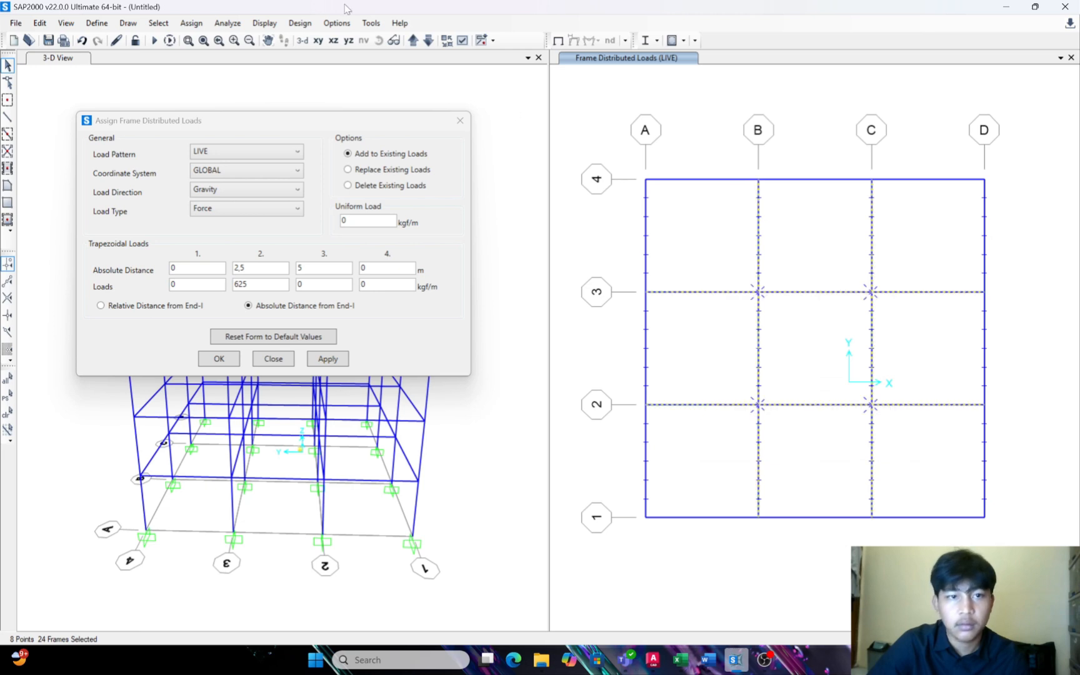
left_click(428, 40)
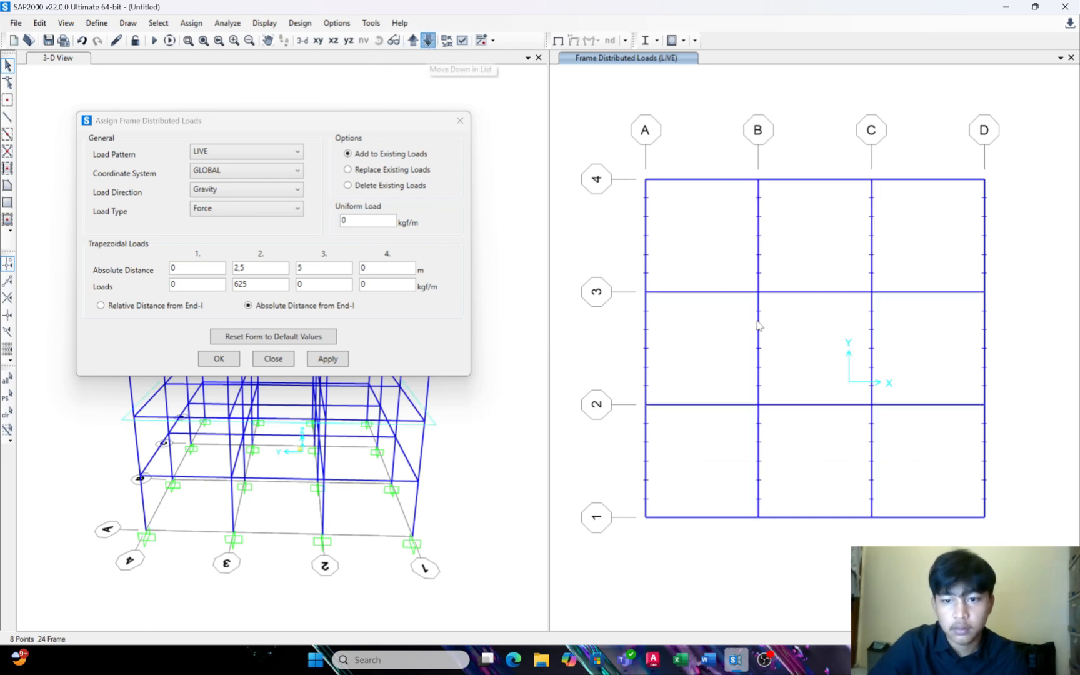
left_click_drag(946, 497, 682, 228)
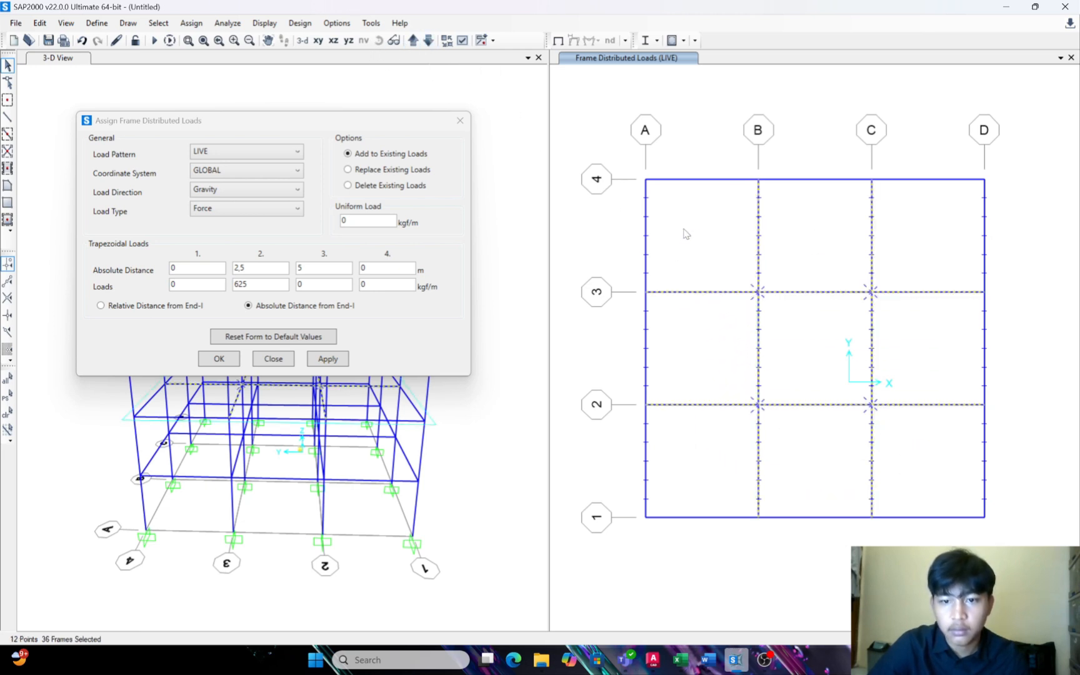
left_click(430, 41)
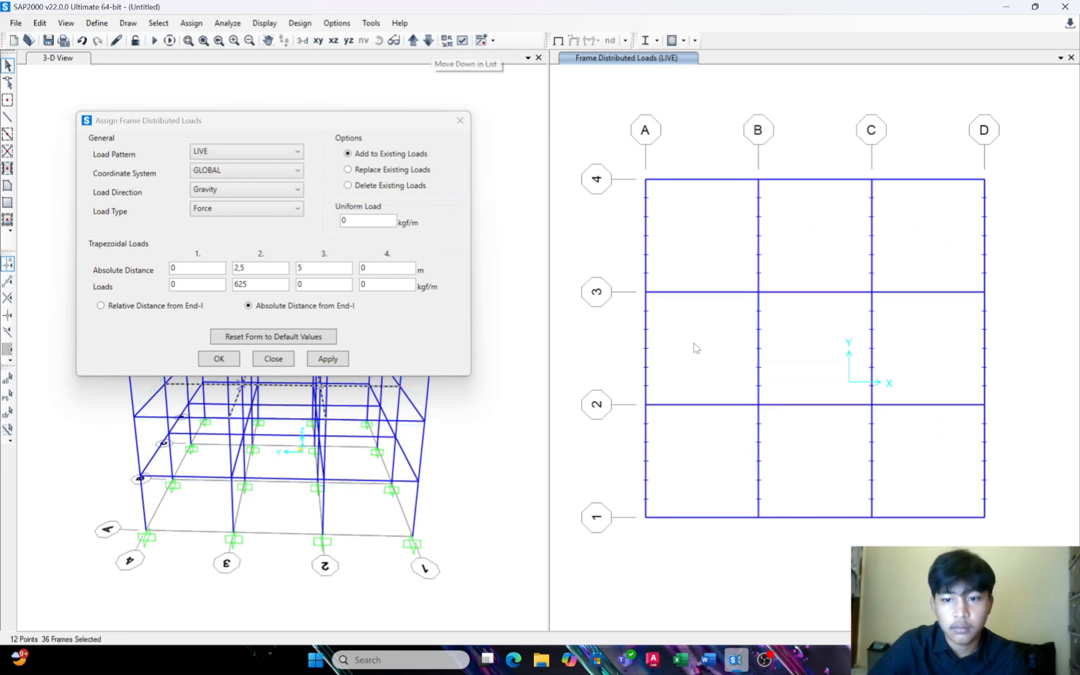
left_click_drag(928, 467, 693, 208)
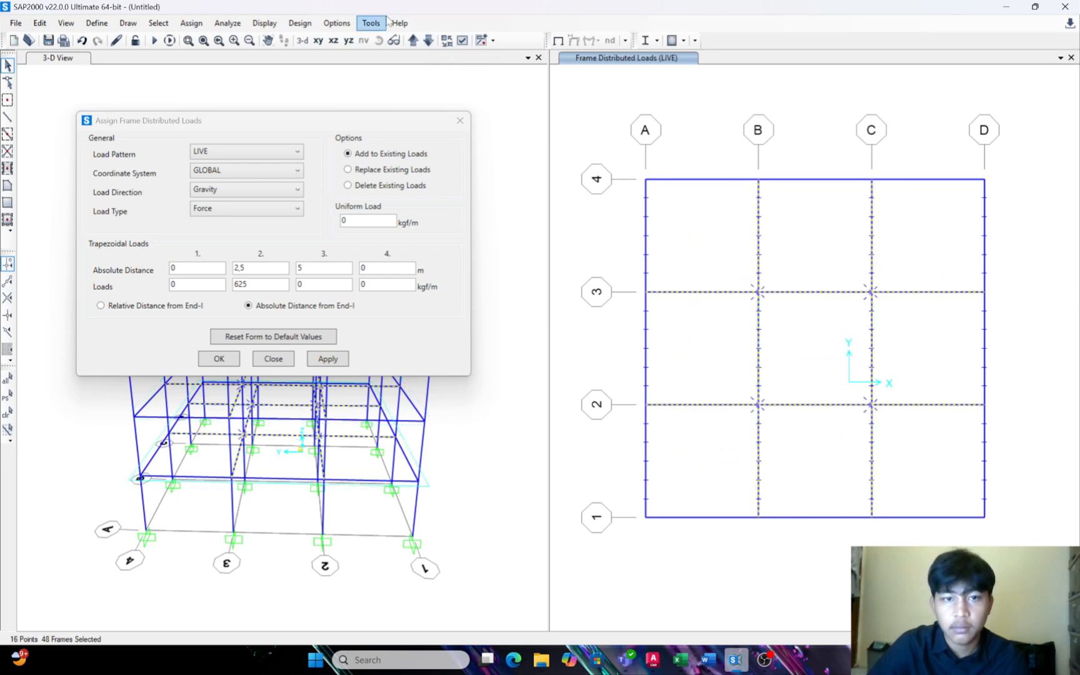
left_click(428, 41)
left_click(428, 40)
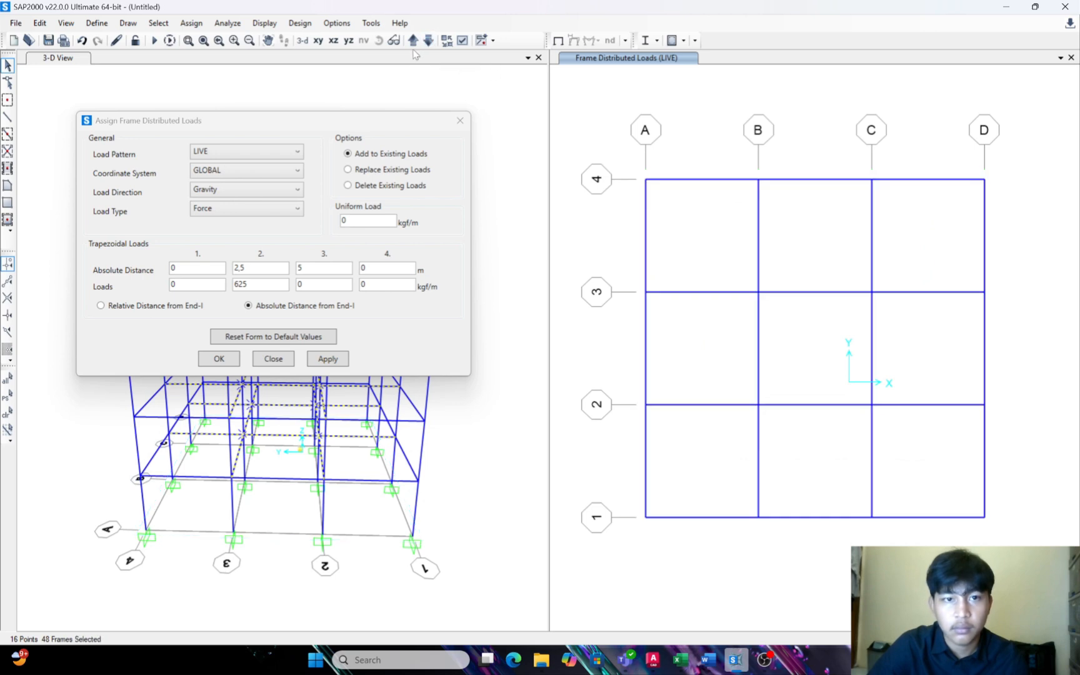
left_click(413, 41)
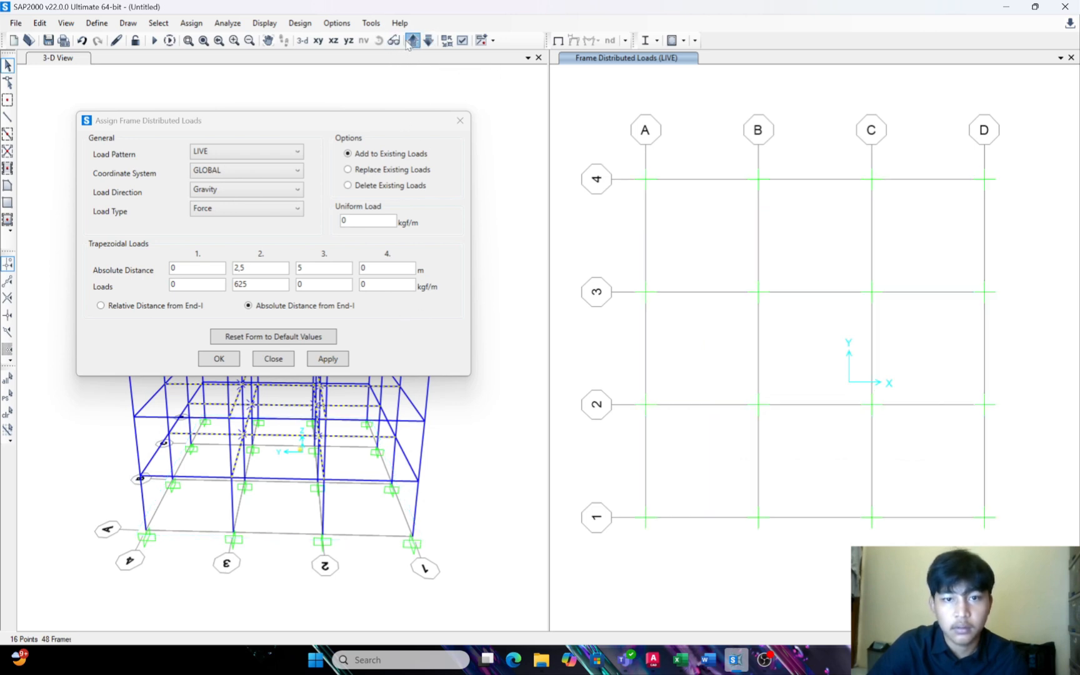
left_click(413, 41)
left_click(328, 358)
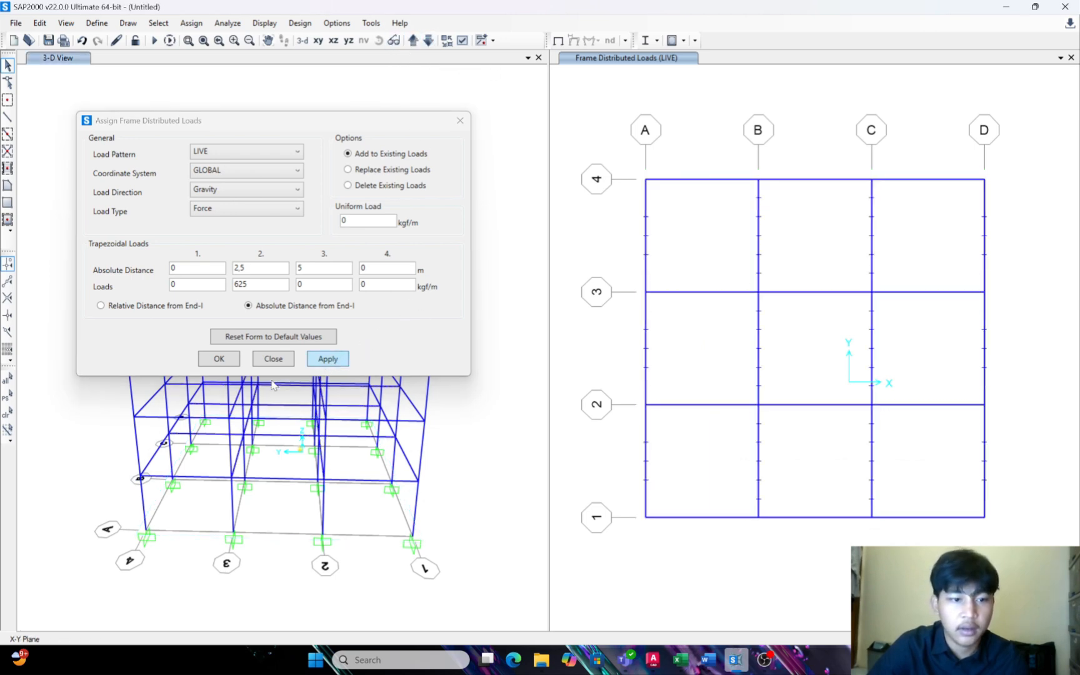
left_click(219, 359)
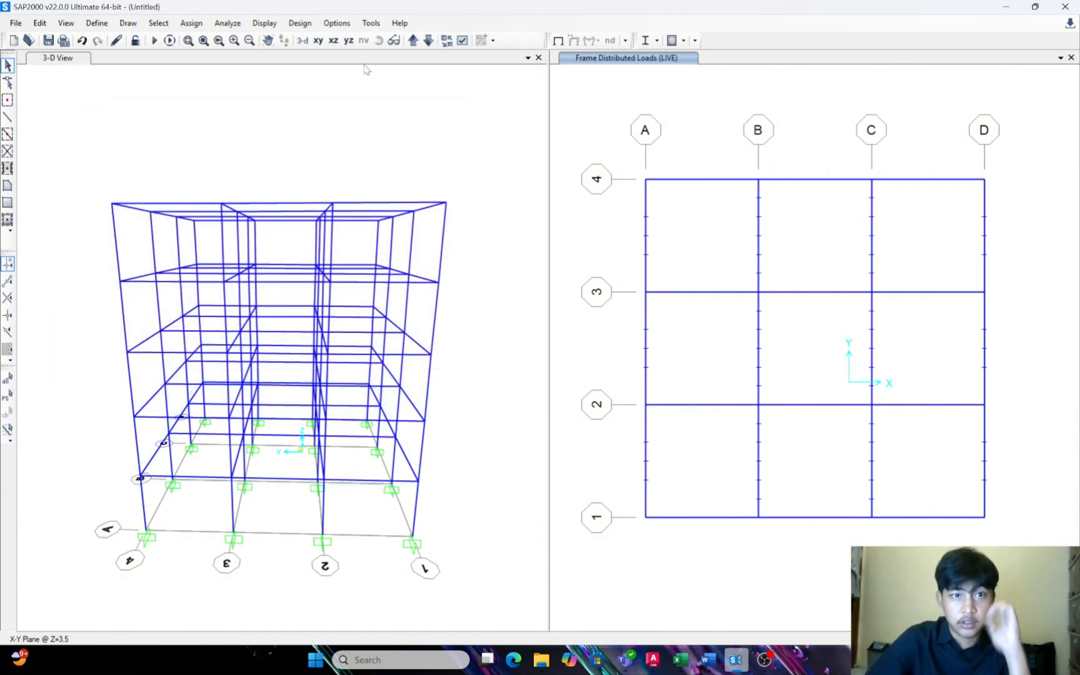
Show the DEAD frame span loads with their values on the Z=3.5 plan
left_click(264, 22)
mouse_move(384, 89)
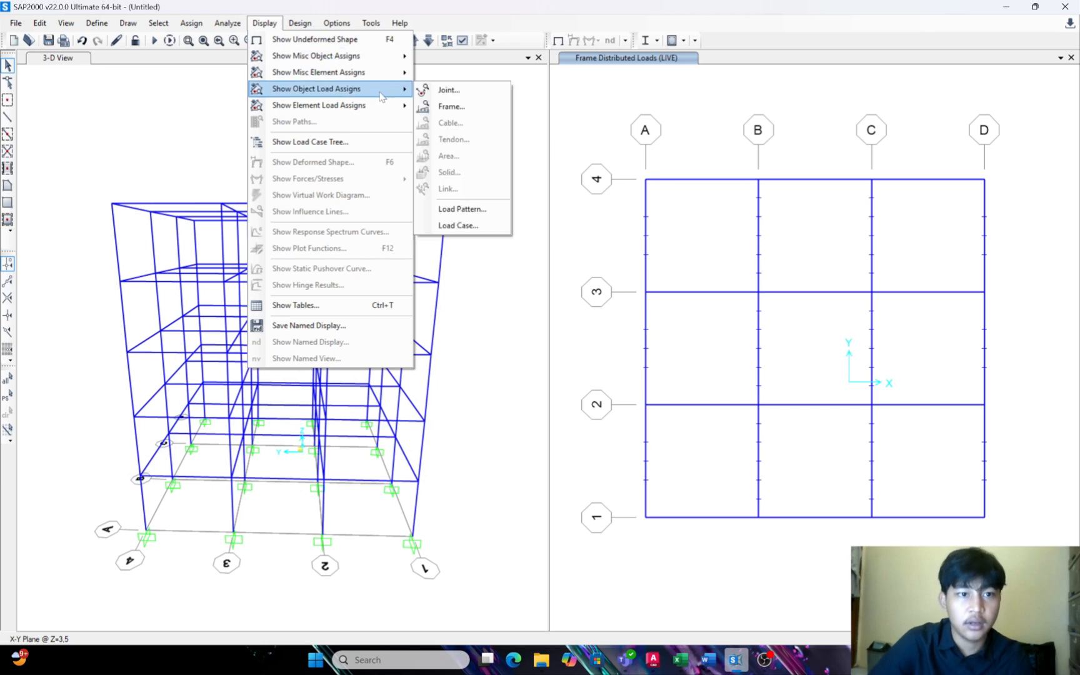
left_click(444, 106)
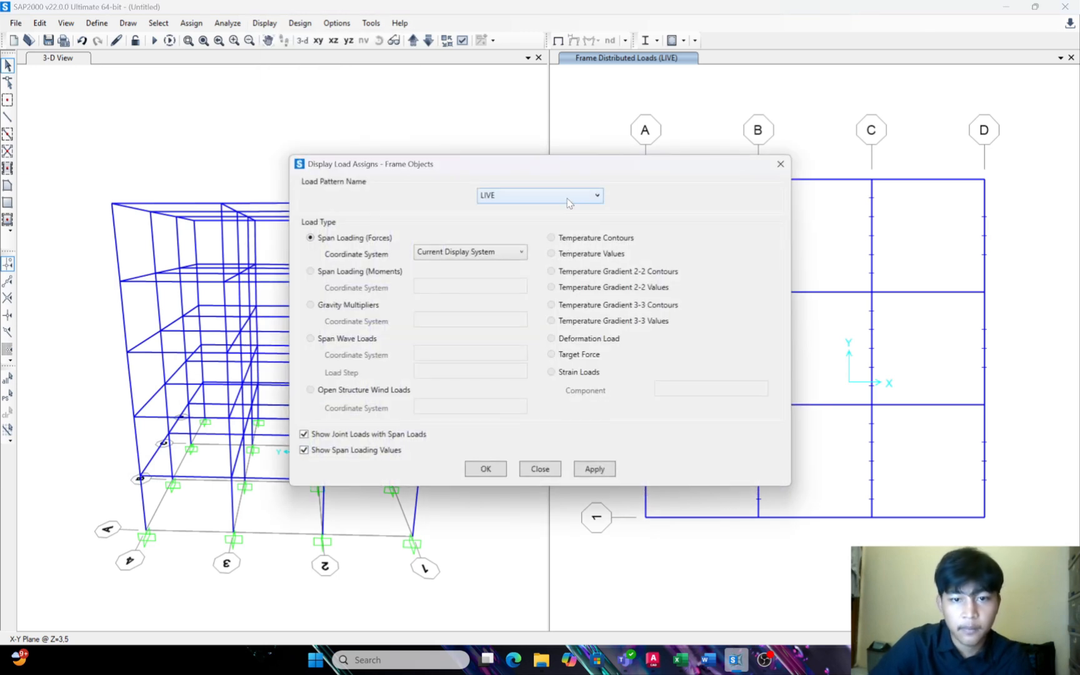
left_click(567, 198)
left_click(566, 209)
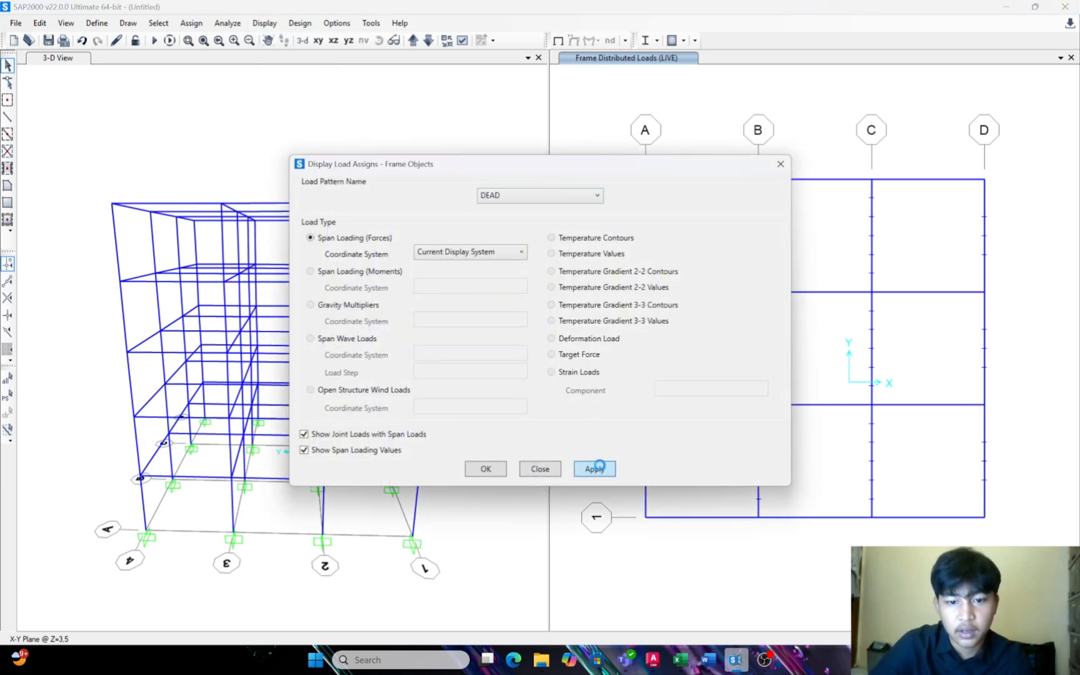
left_click(491, 470)
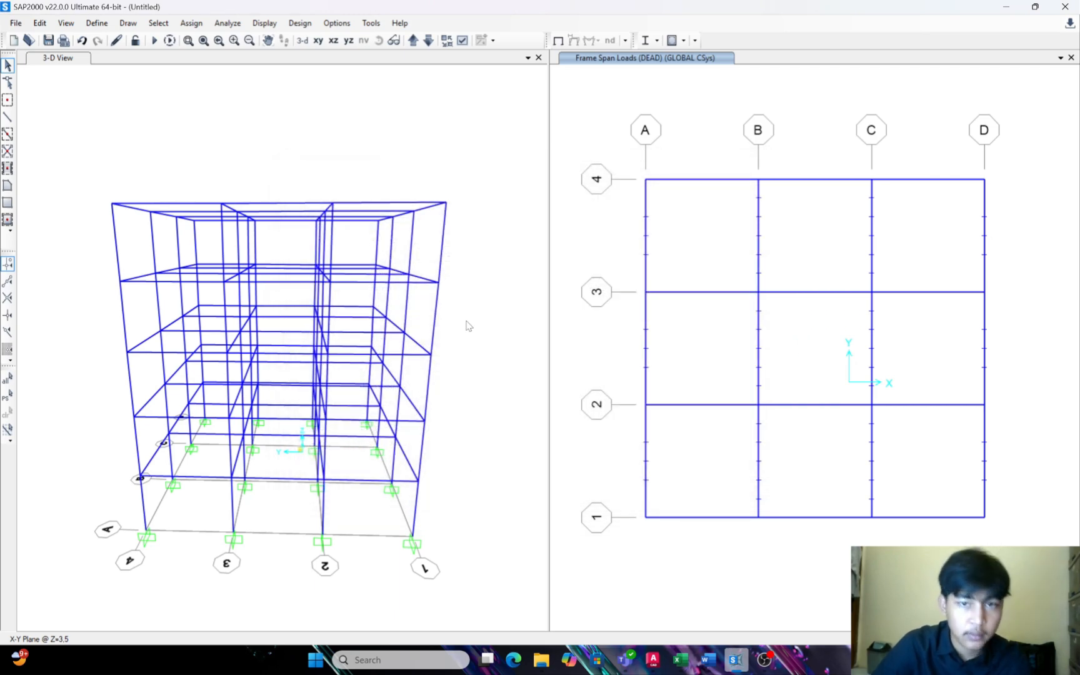
left_click(265, 23)
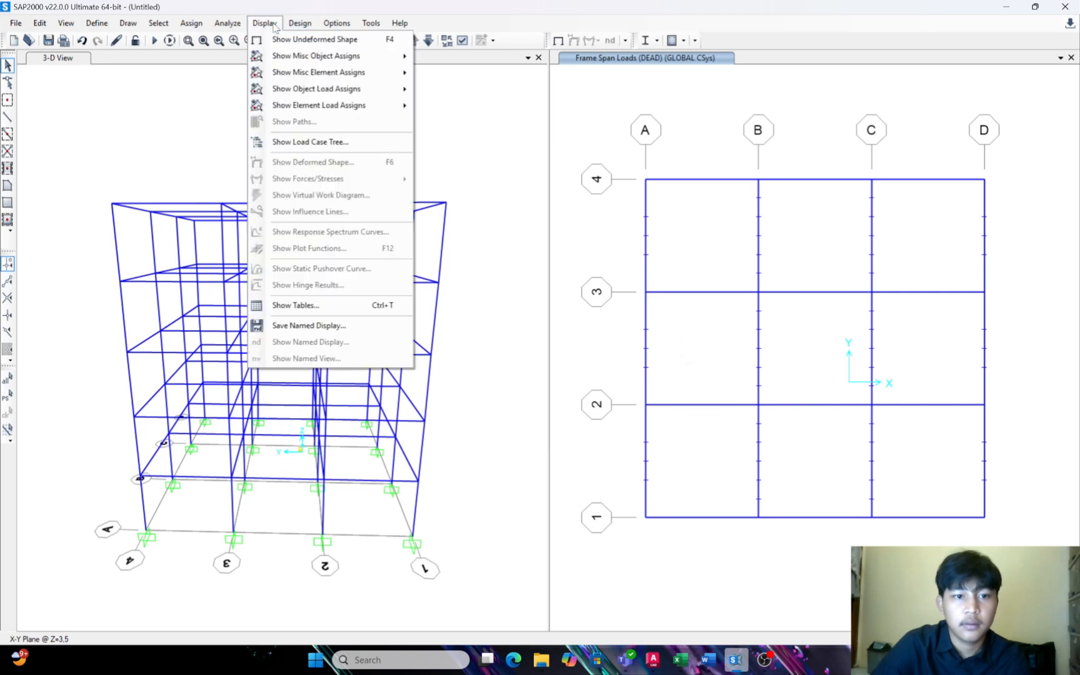
mouse_move(337, 92)
left_click(459, 106)
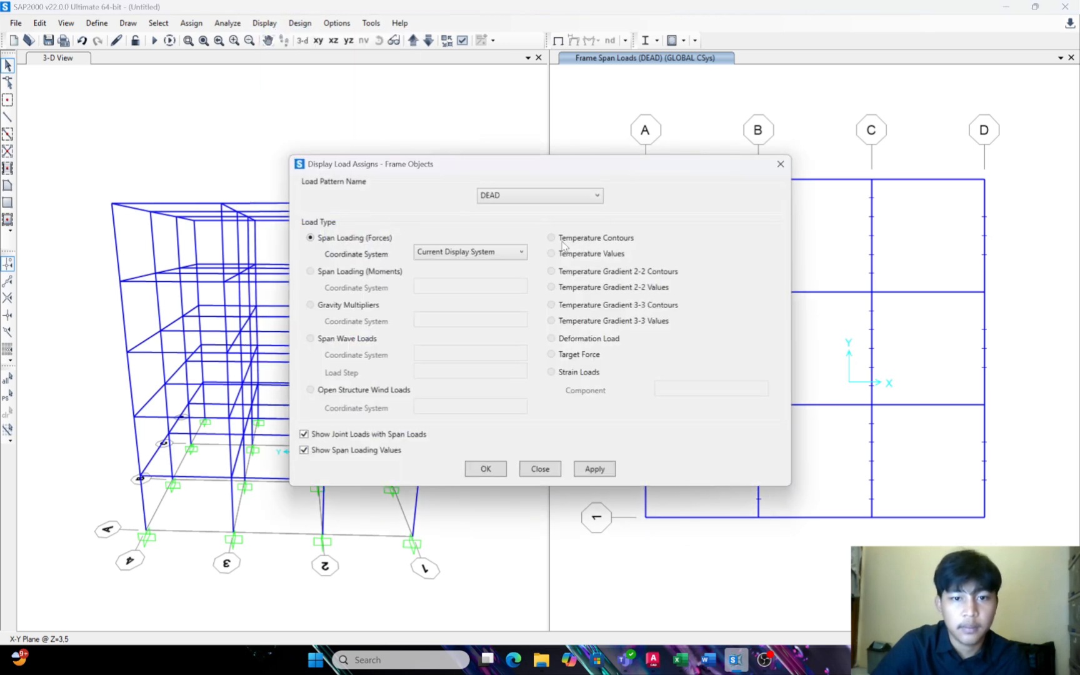
left_click(594, 469)
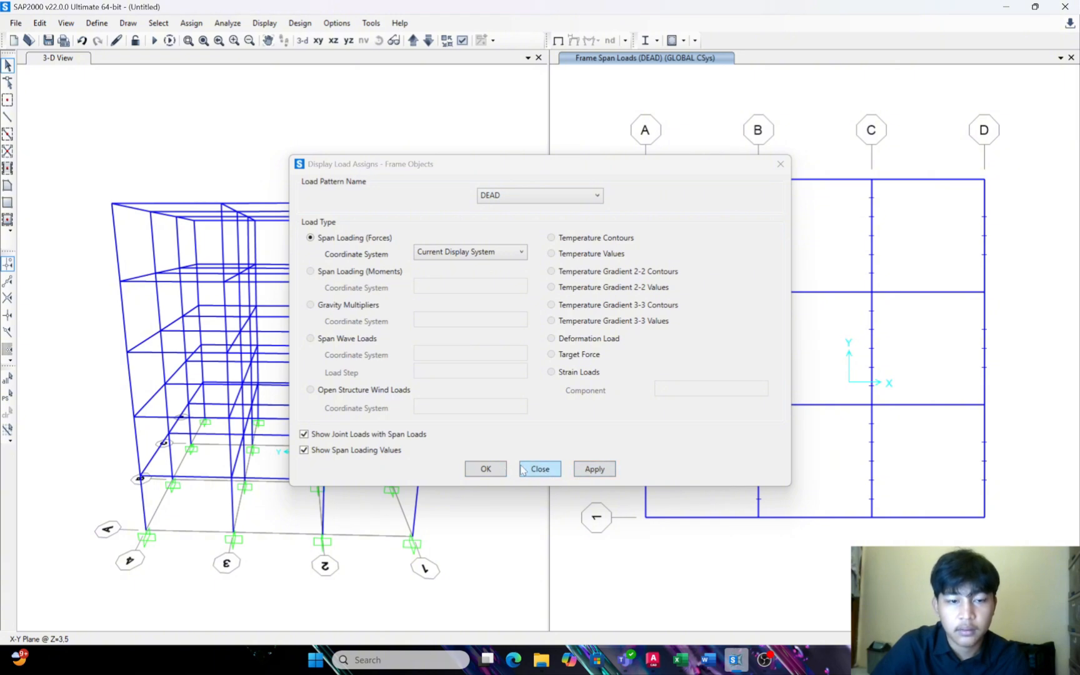
left_click(483, 468)
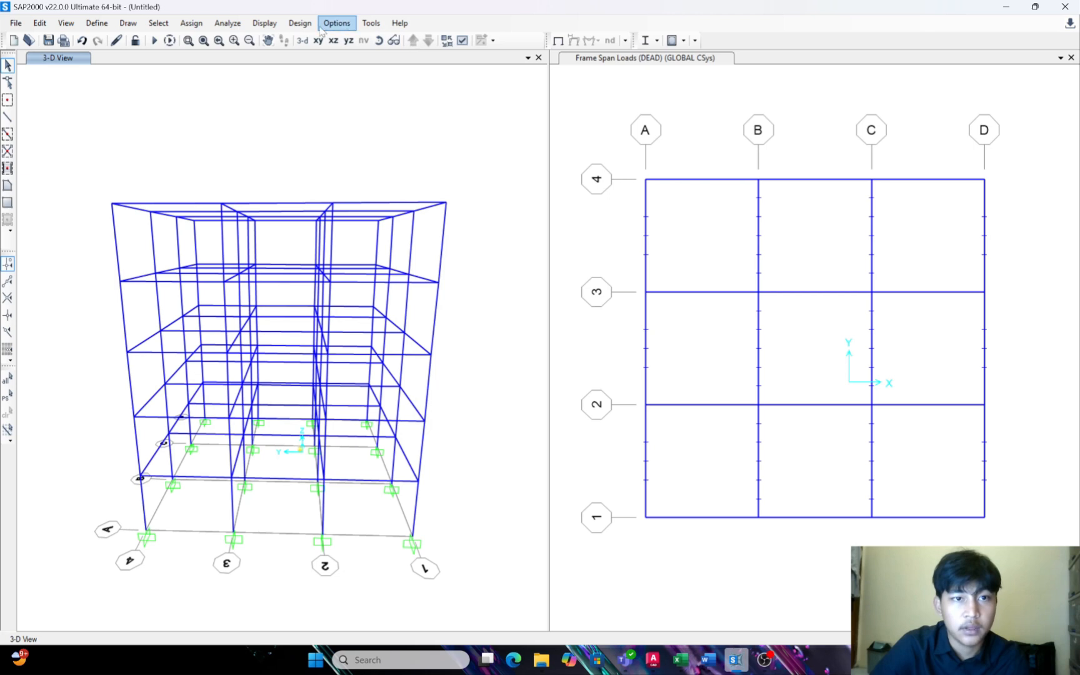
Show the DEAD frame span loads in the 3-D view and examine their distribution on the floor beams
left_click(264, 23)
mouse_move(393, 89)
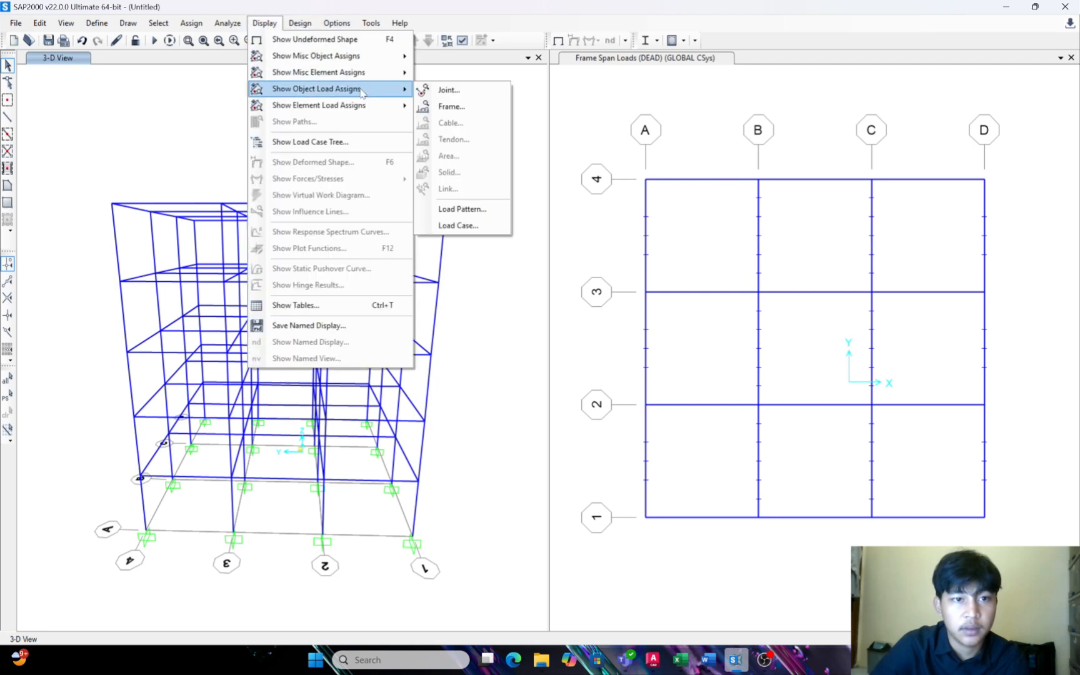
left_click(442, 109)
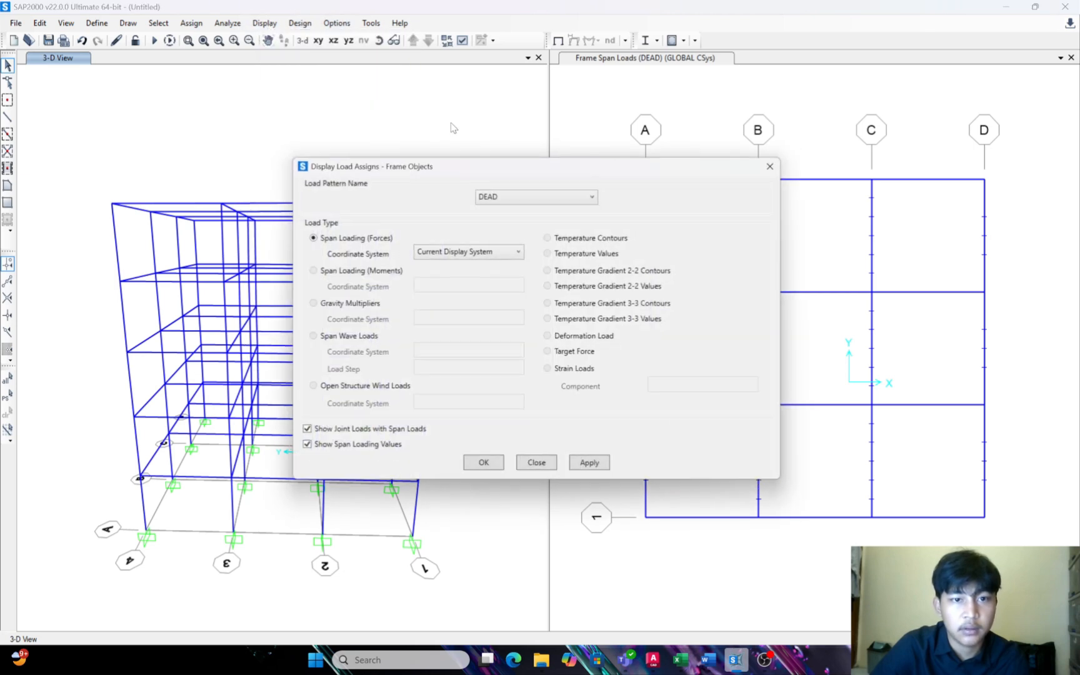
left_click(592, 470)
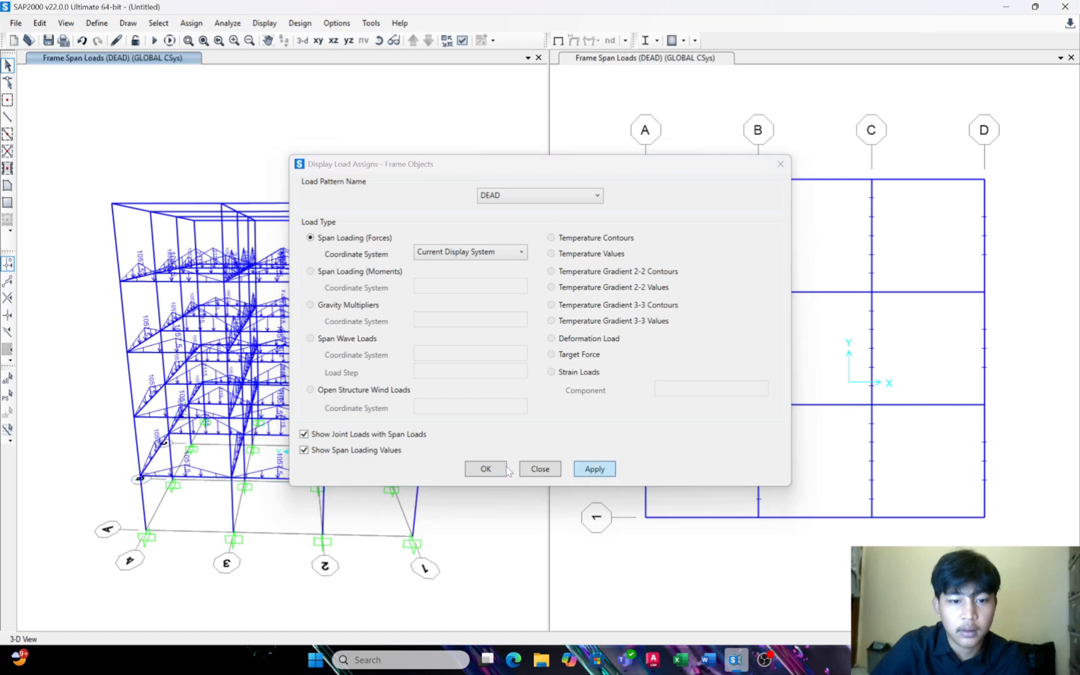
left_click(780, 164)
scroll(294, 387, "up", 5)
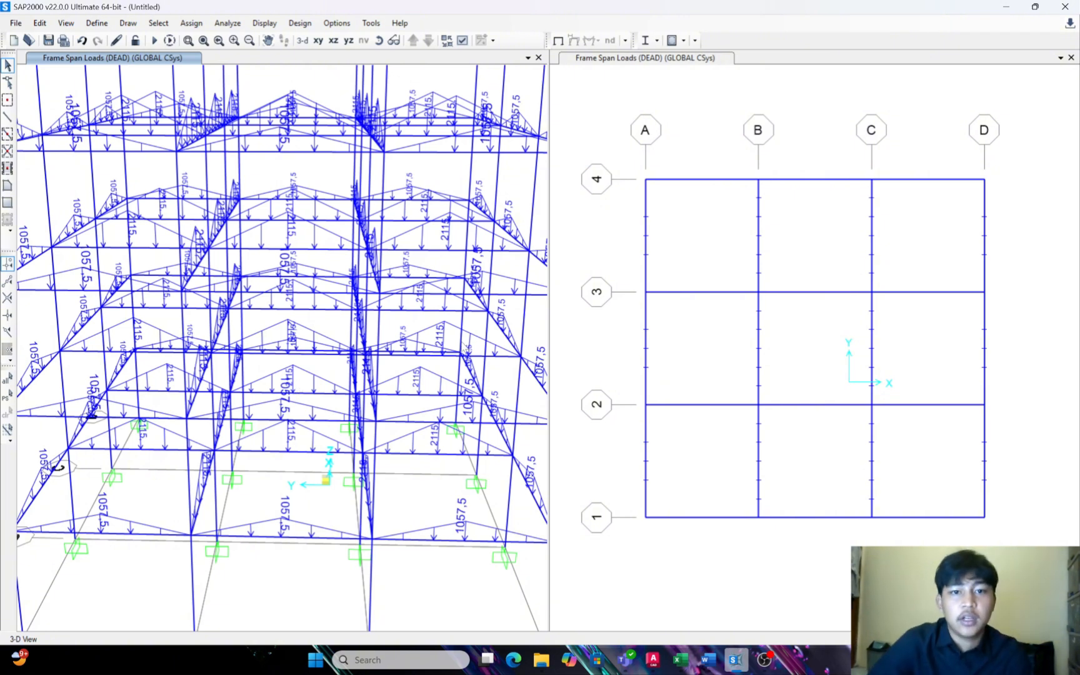
scroll(462, 225, "down", 6)
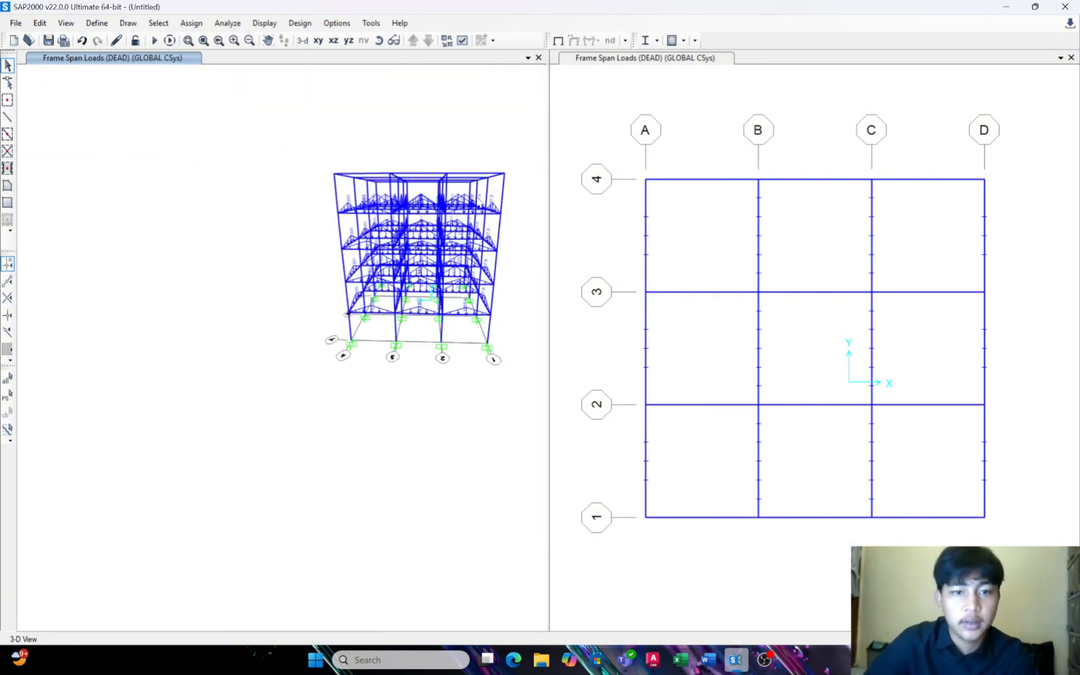
scroll(478, 201, "up", 1)
scroll(479, 201, "up", 1)
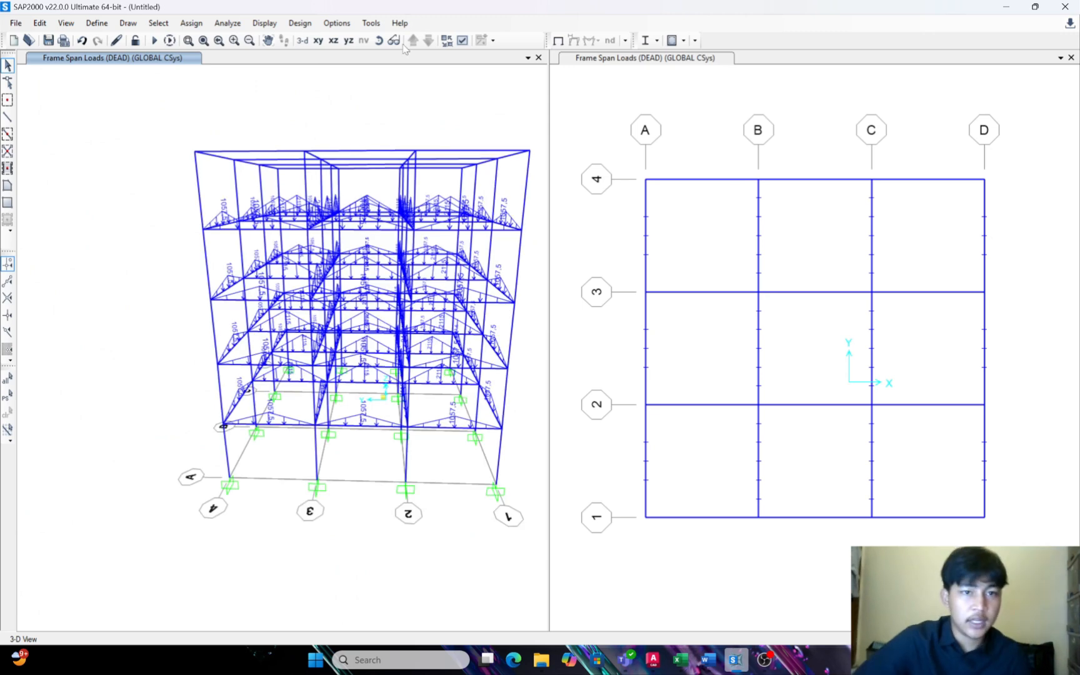
left_click(378, 42)
left_click_drag(468, 157, 478, 129)
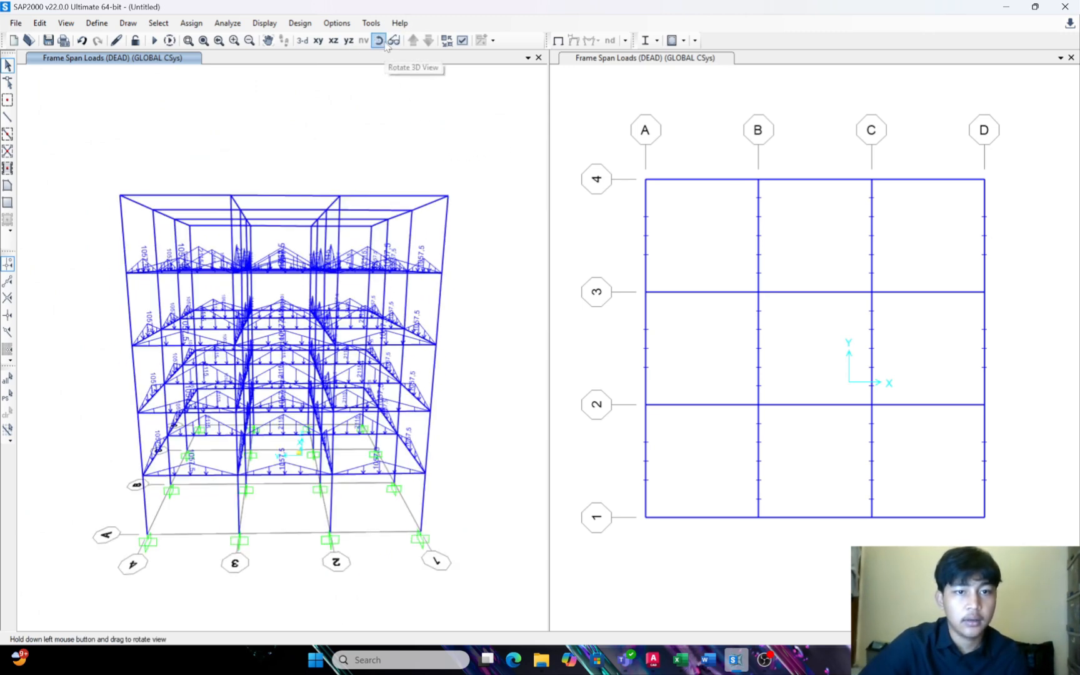
left_click_drag(416, 98, 408, 125)
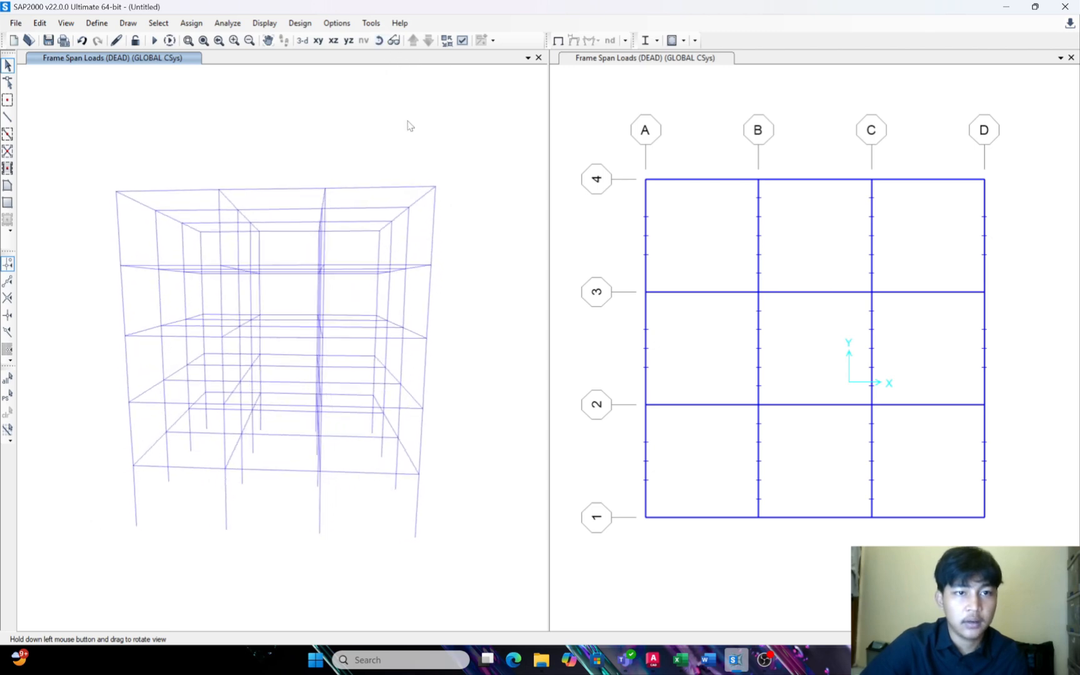
Show the LIVE frame span loads with their values in the 3-D view
left_click(264, 23)
mouse_move(338, 88)
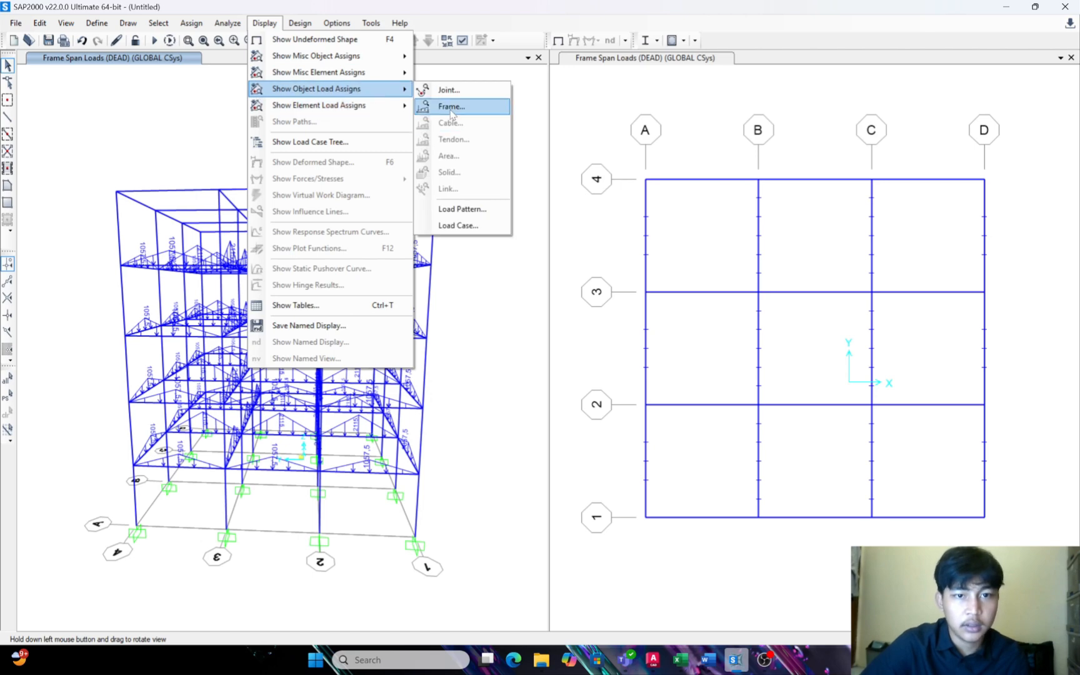
left_click(445, 106)
left_click(535, 198)
left_click(541, 225)
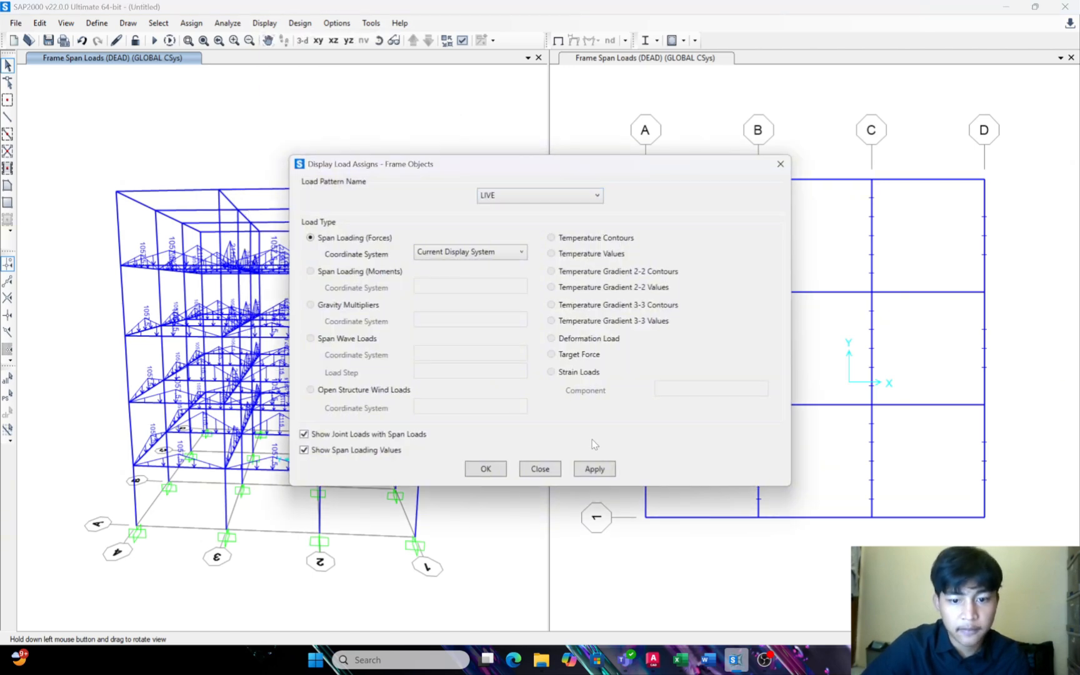
left_click(601, 469)
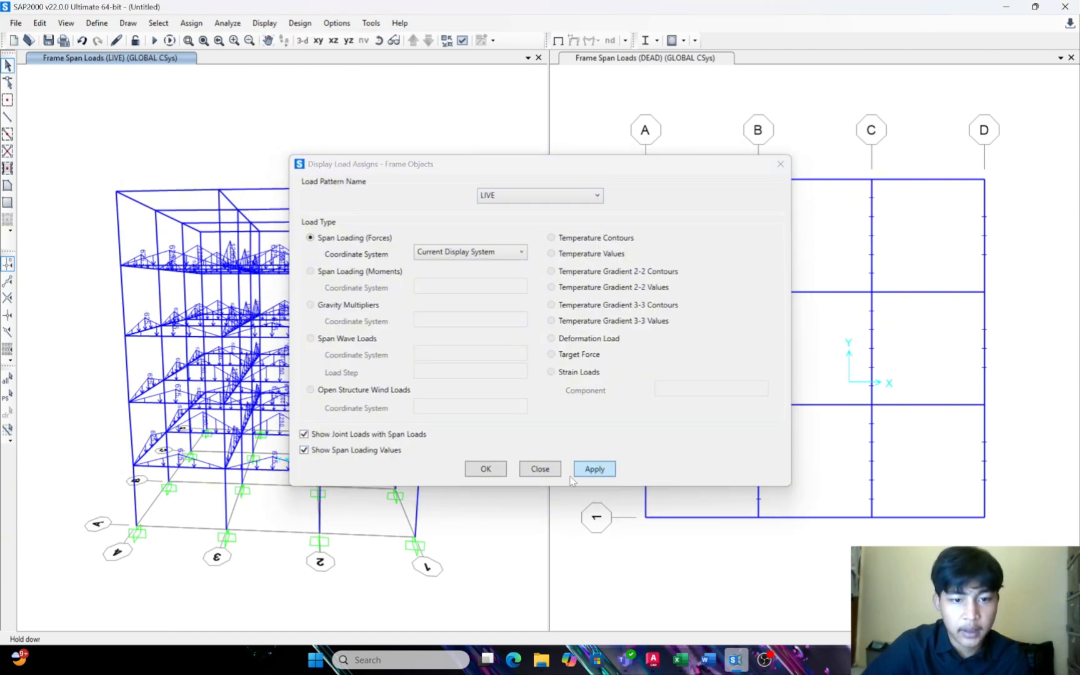
left_click(489, 470)
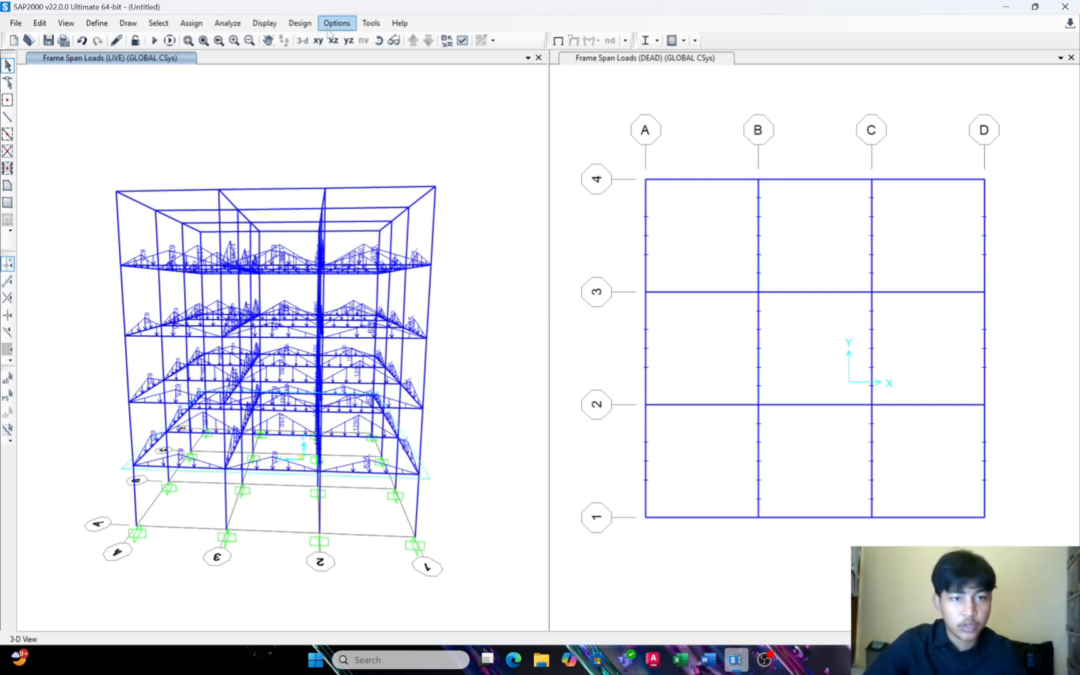
Step through the floor plans until the plan view shows the roof level at Z=17.5
left_click(556, 125)
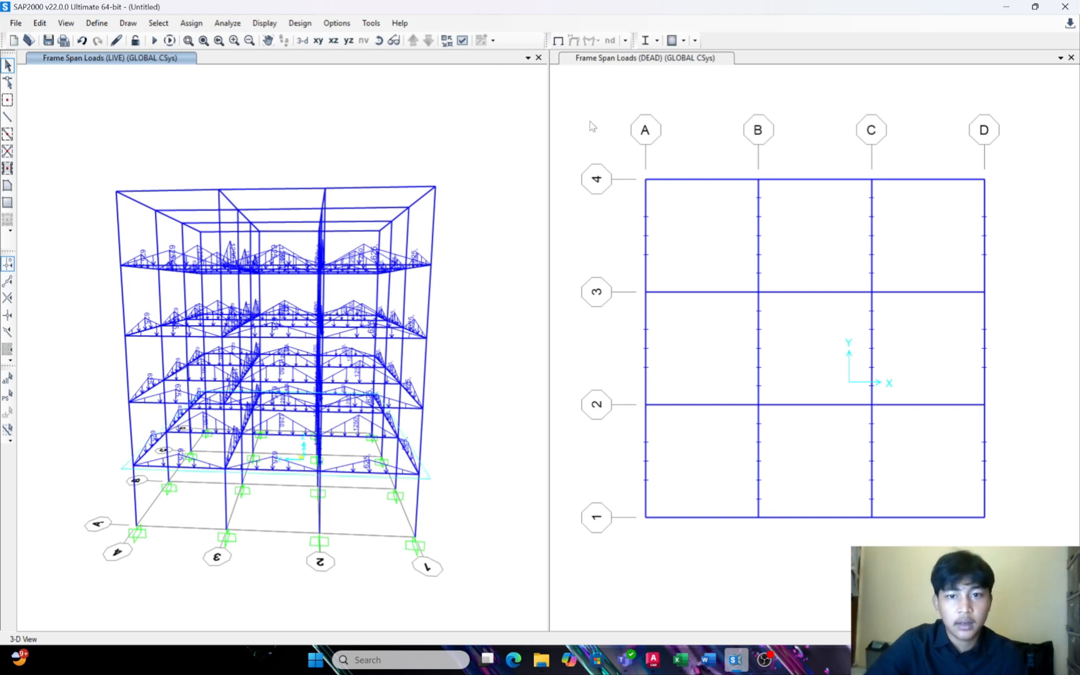
left_click(413, 40)
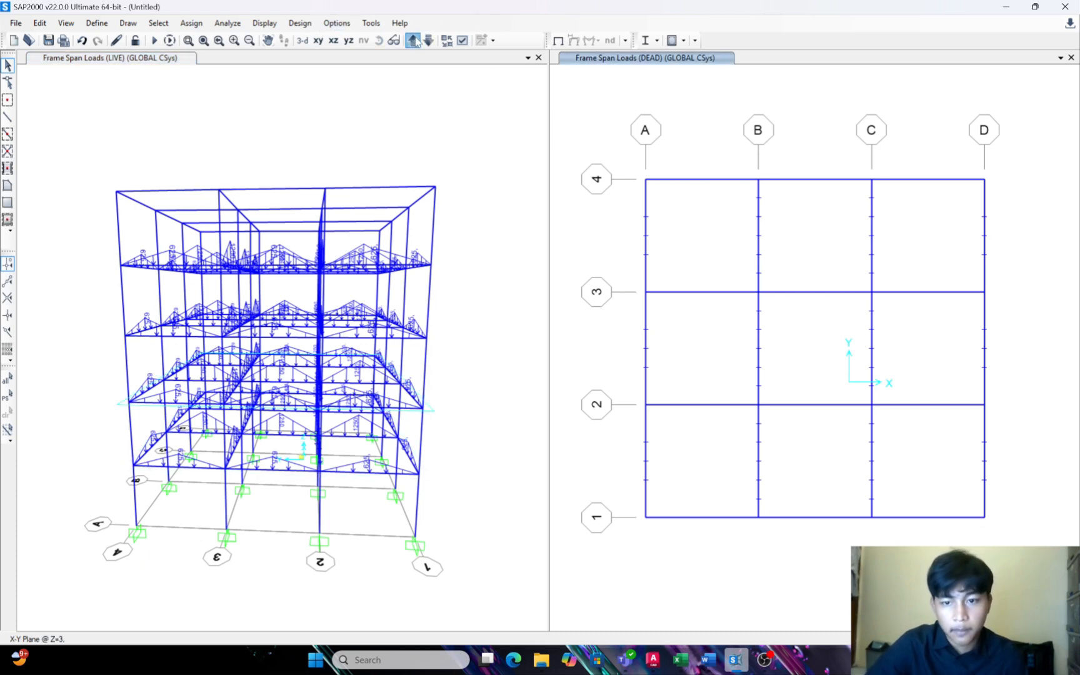
left_click(413, 40)
left_click(413, 40)
left_click(413, 40)
left_click(417, 42)
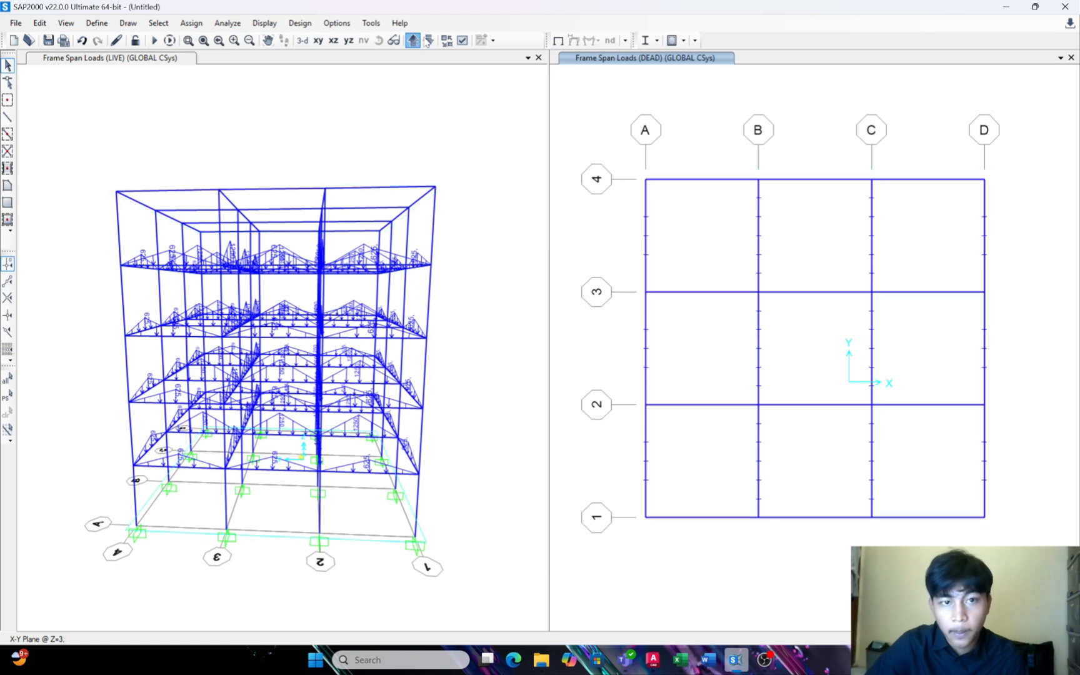
left_click(428, 41)
left_click(428, 42)
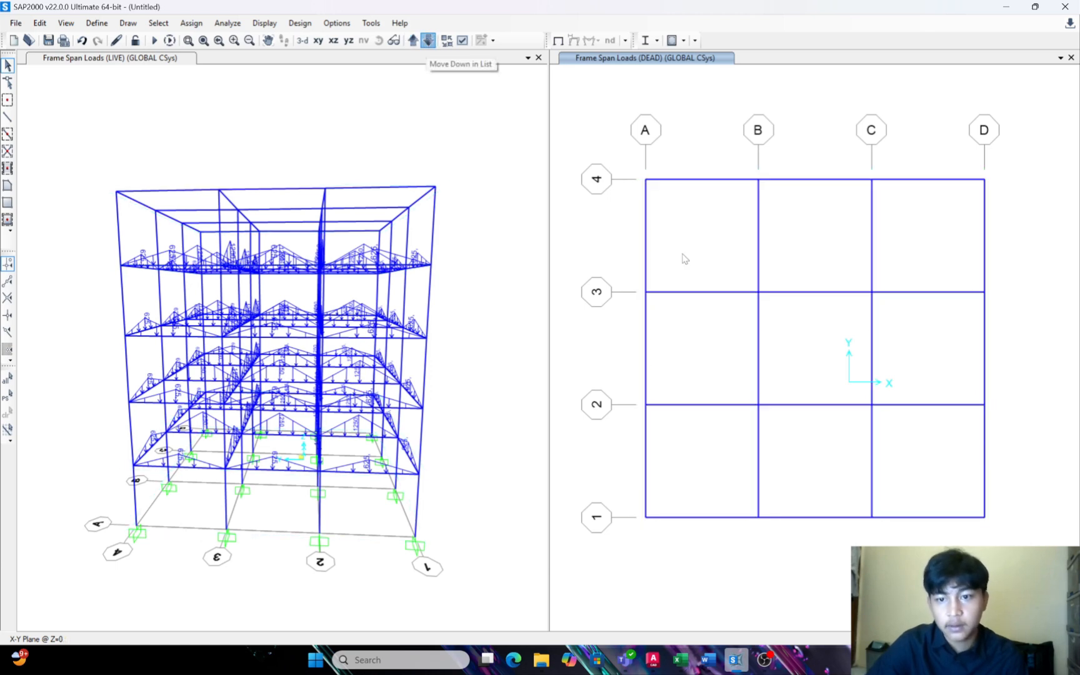
Start a distributed frame load assignment with the DEAD load pattern, keeping the roof plan in sight
left_click(192, 24)
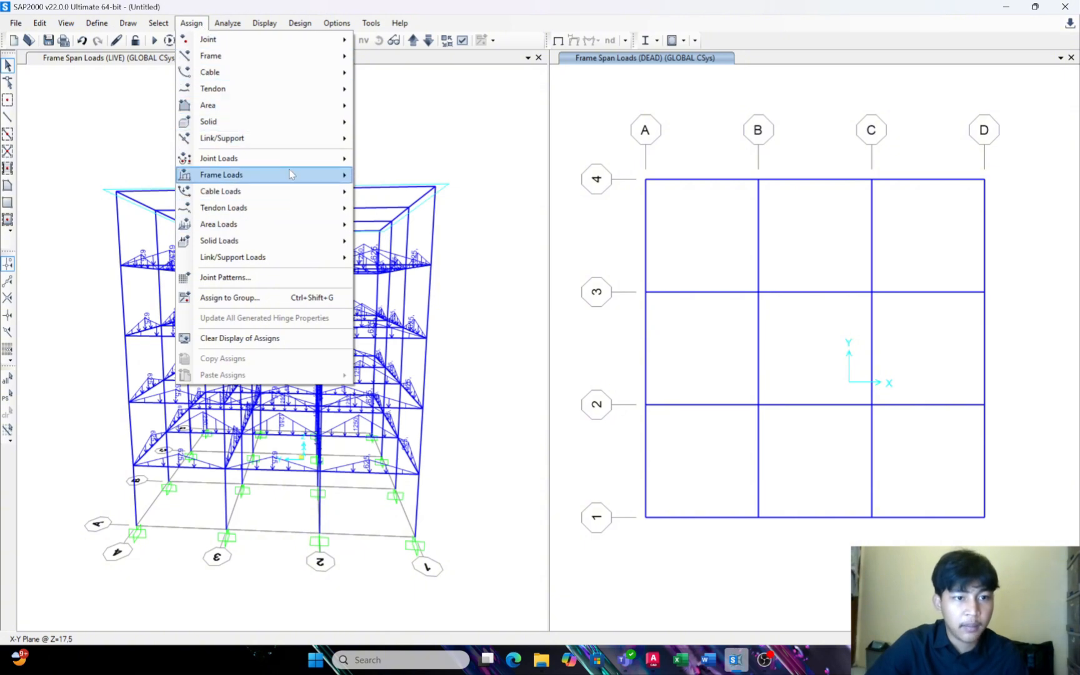
mouse_move(268, 175)
left_click(400, 213)
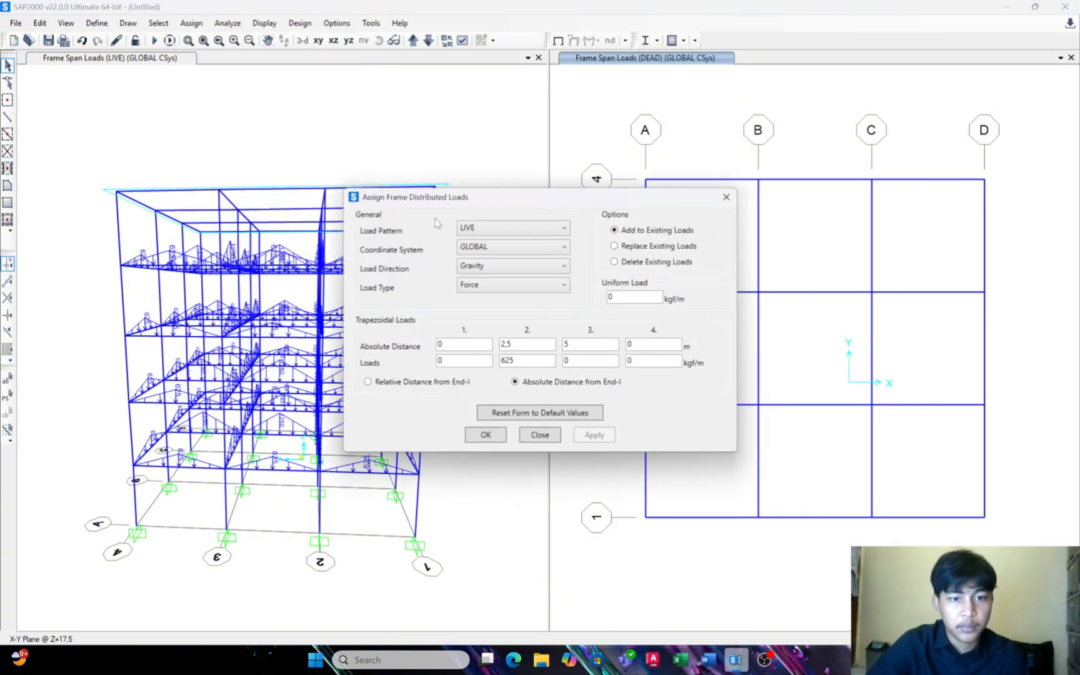
left_click(544, 235)
left_click(541, 239)
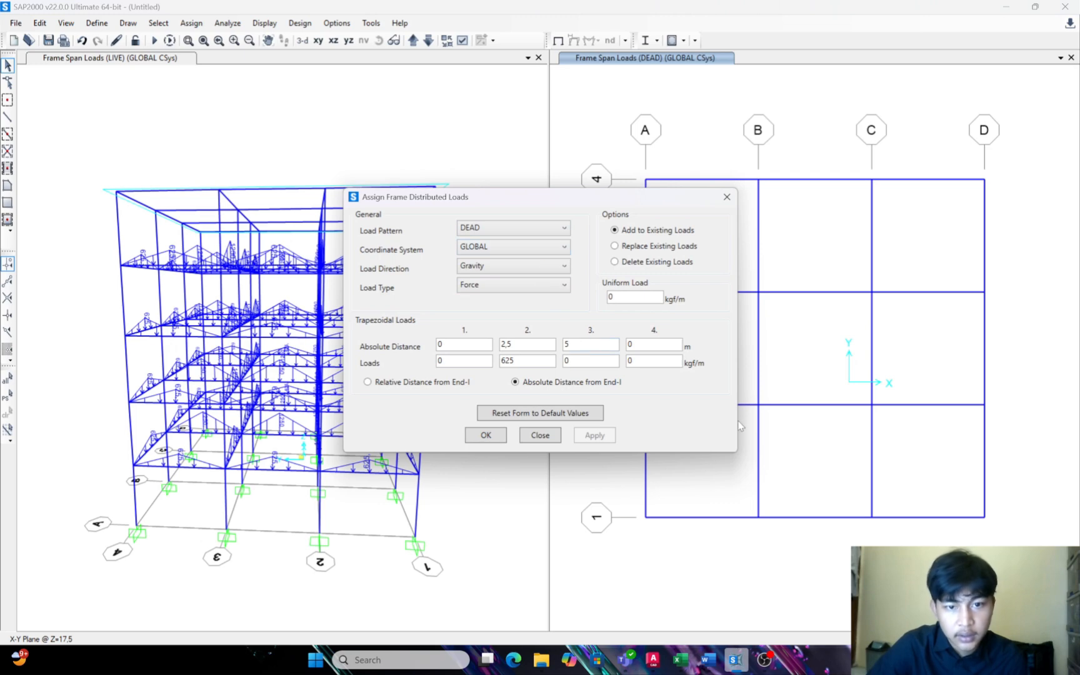
left_click_drag(622, 201, 337, 161)
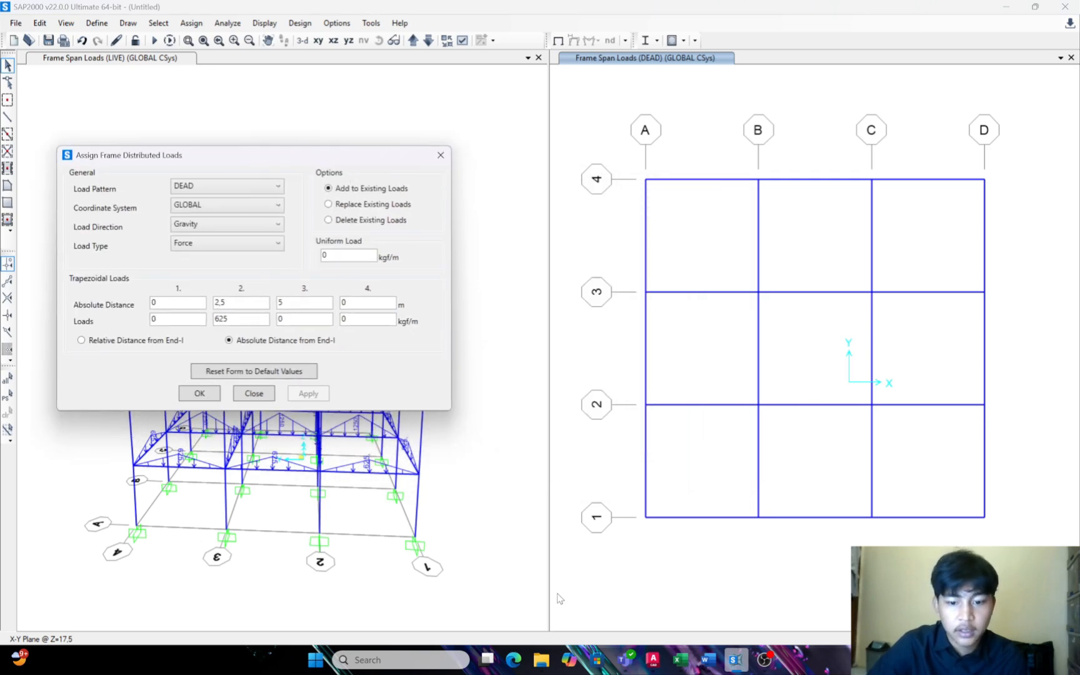
Look up the distributed dead and live loads for the roof slab in the Excel calculation sheet, then return to SAP2000
left_click(679, 669)
scroll(352, 489, "down", 10)
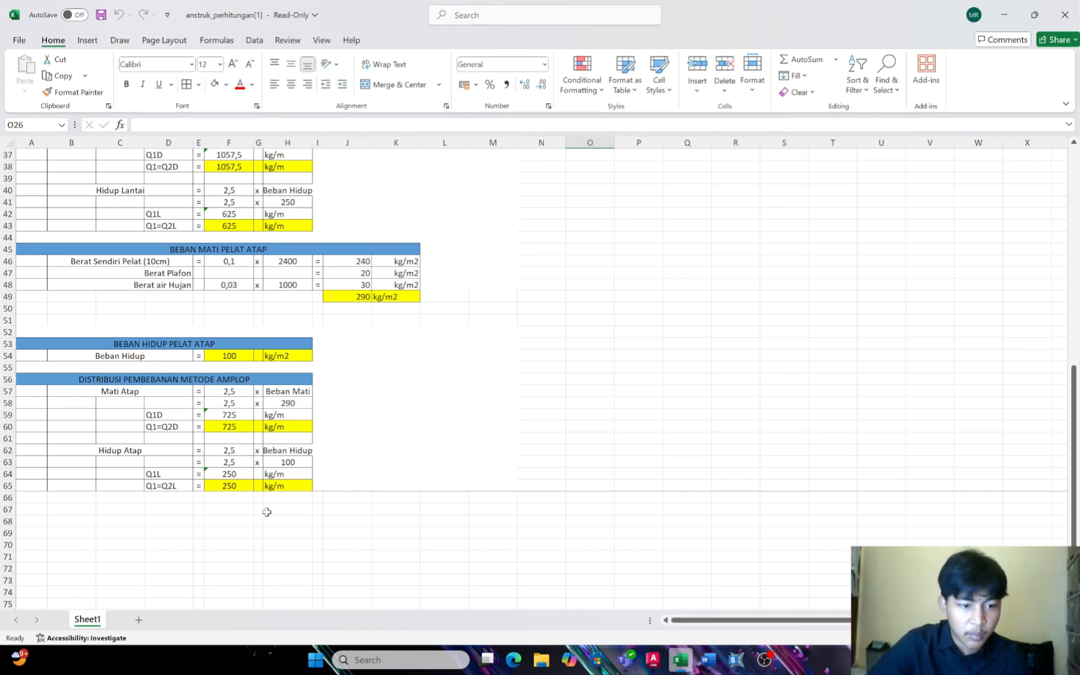
left_click(1003, 14)
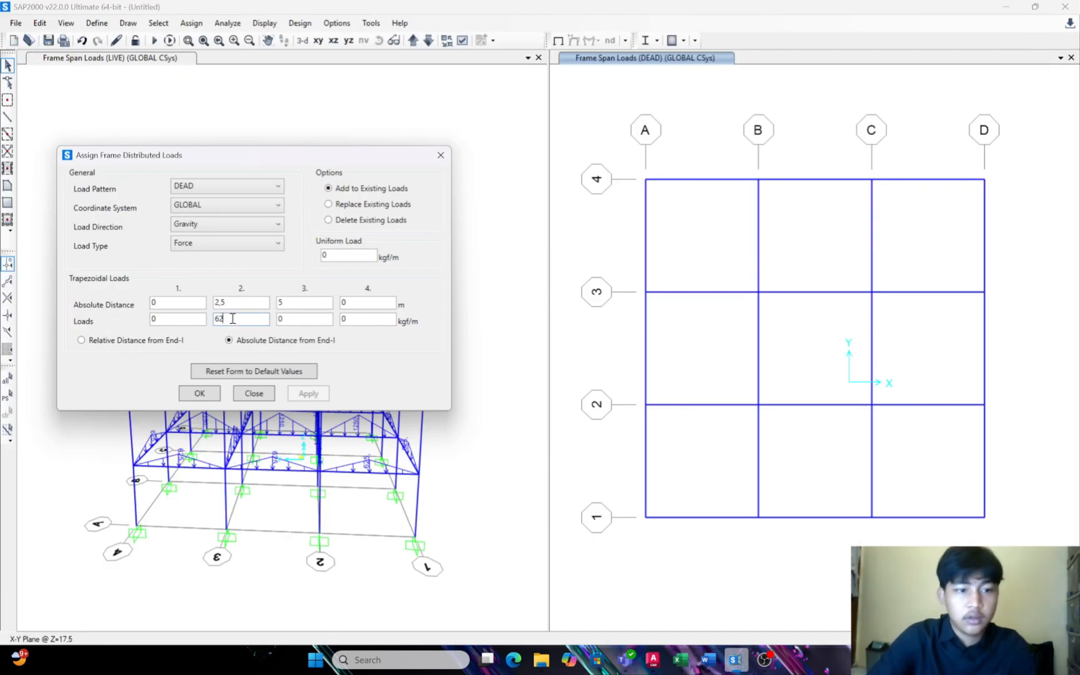
Set the triangular DEAD load's midspan value to 725 kgf/m and add it to all beams on the Z=17.5 roof plan
key("BackSpace")
key("BackSpace")
type("725")
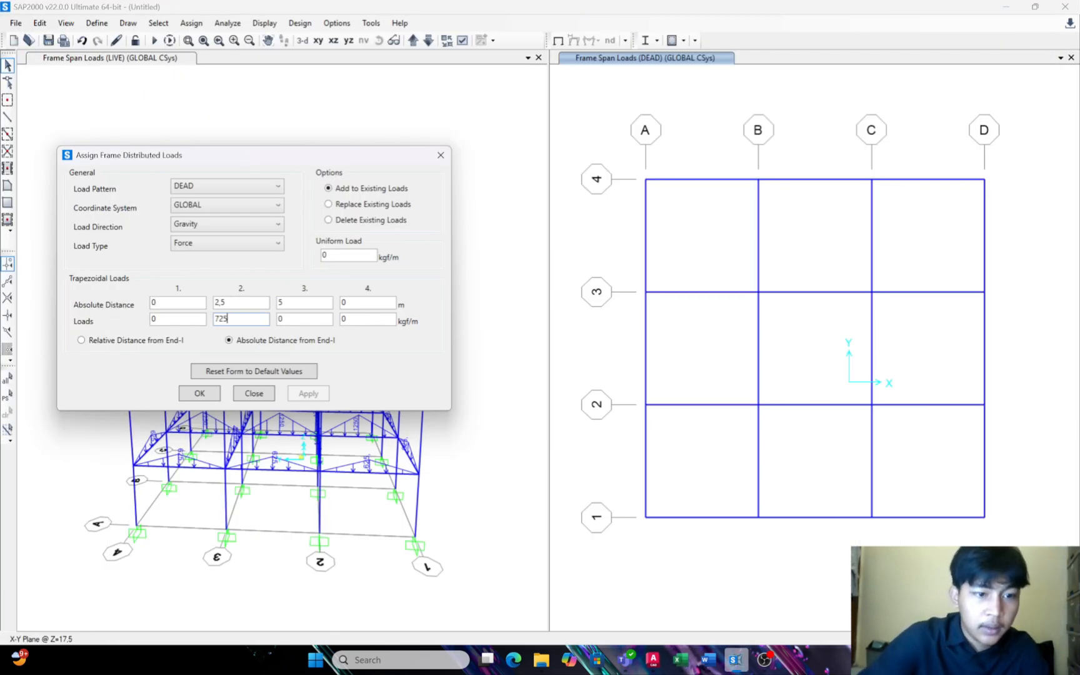
left_click_drag(1003, 543, 633, 150)
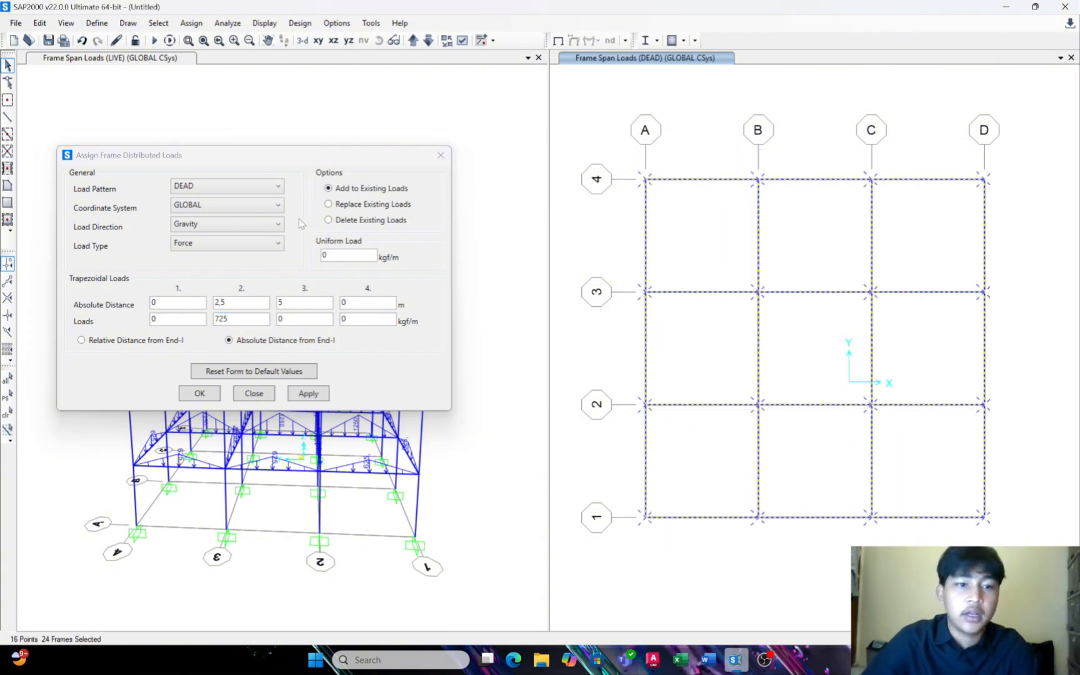
left_click(328, 396)
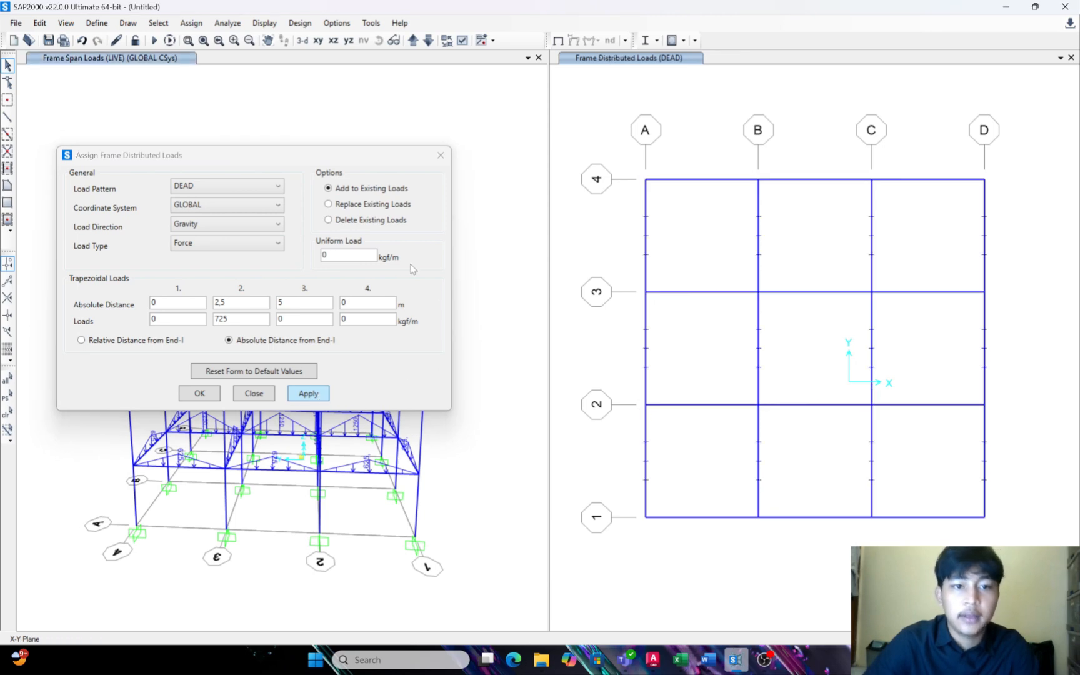
Add the triangular 725 kgf/m DEAD load a second time to the interior roof beams on axes B, C, 2 and 3
left_click_drag(918, 478, 683, 207)
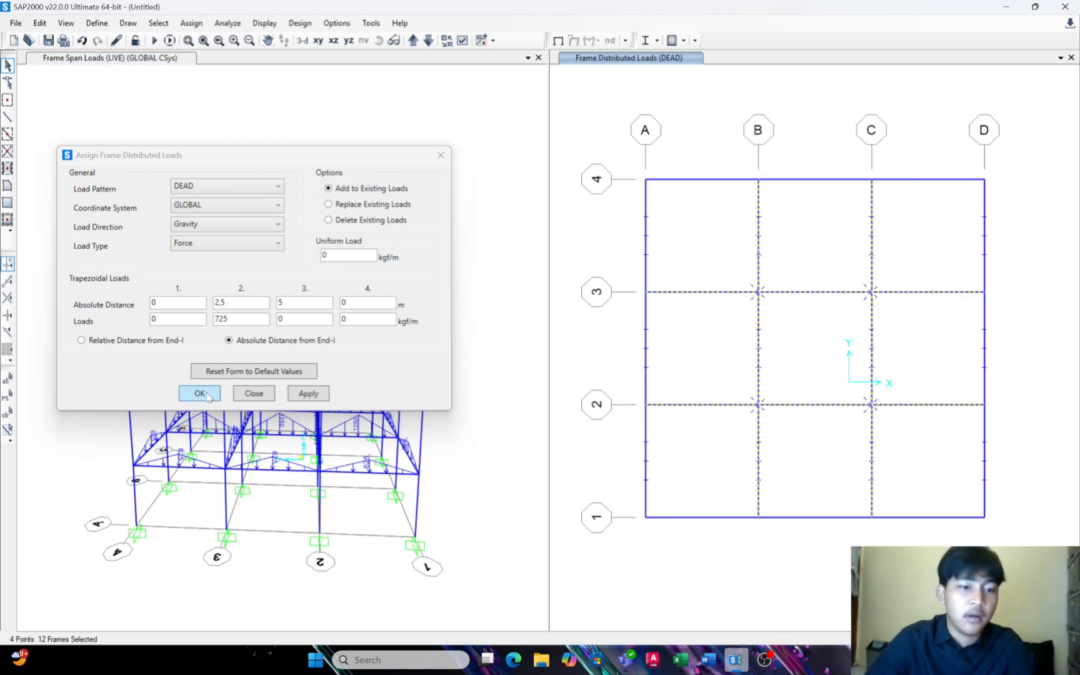
left_click(321, 396)
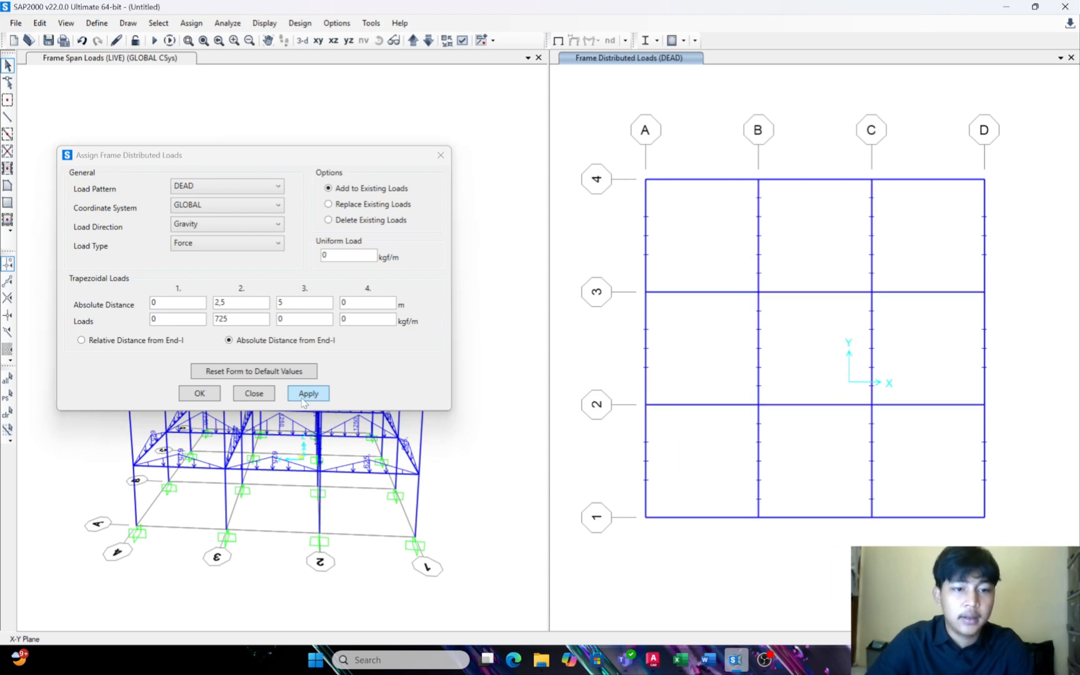
left_click(199, 393)
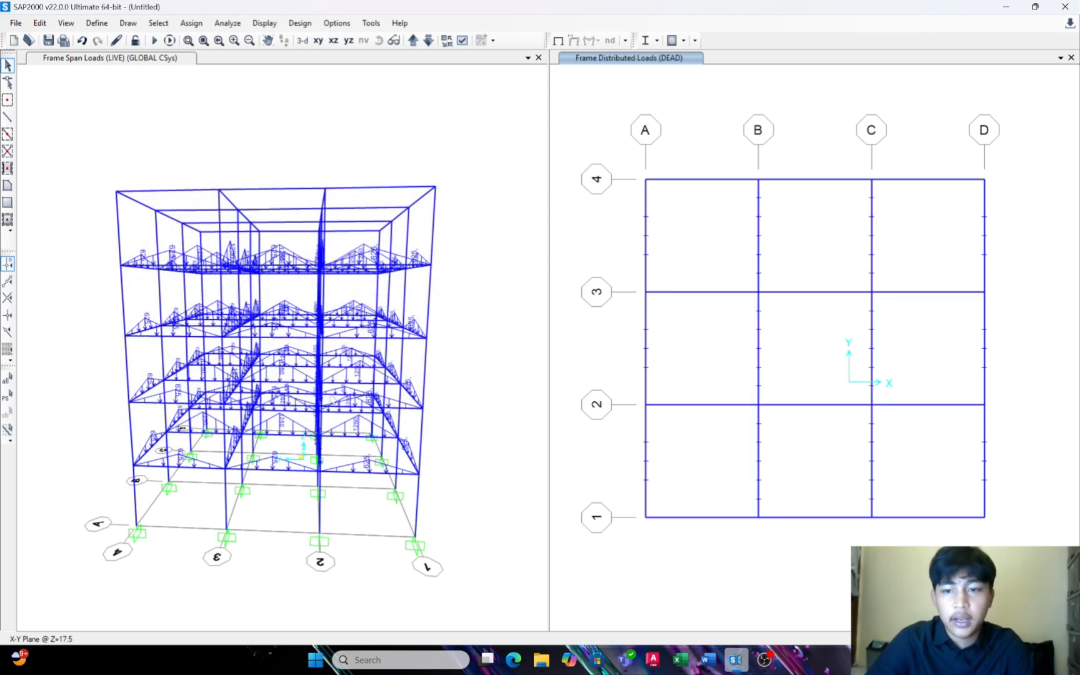
Add a triangular LIVE load of 250 kgf/m at 2.5 m to all beams on the Z=17.5 roof plan
left_click(191, 22)
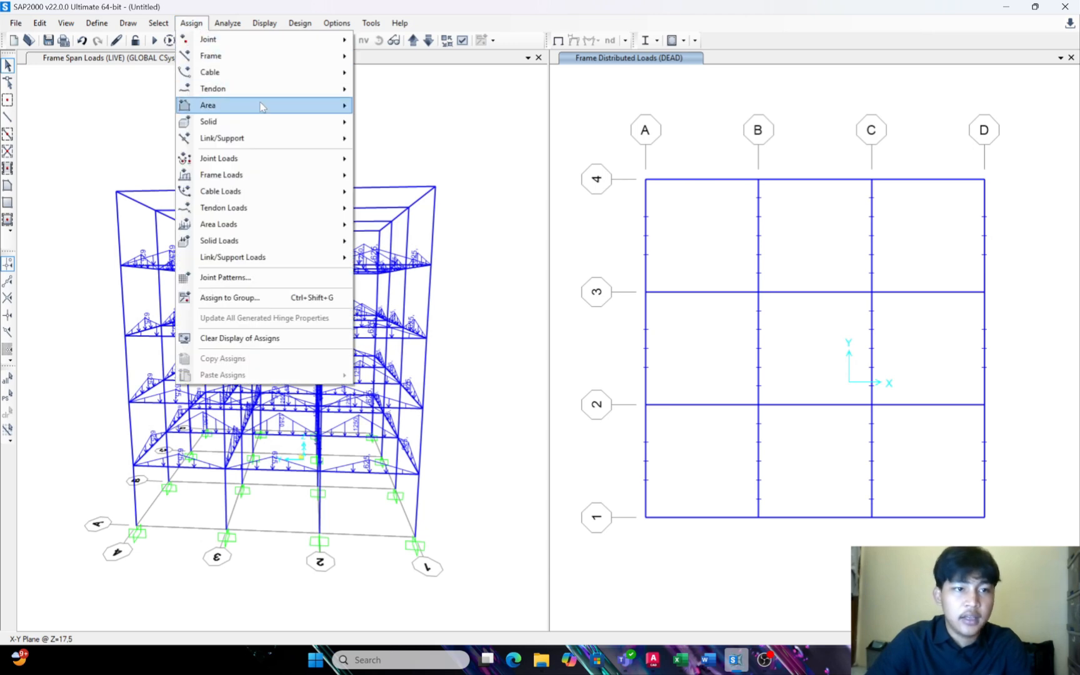
mouse_move(305, 176)
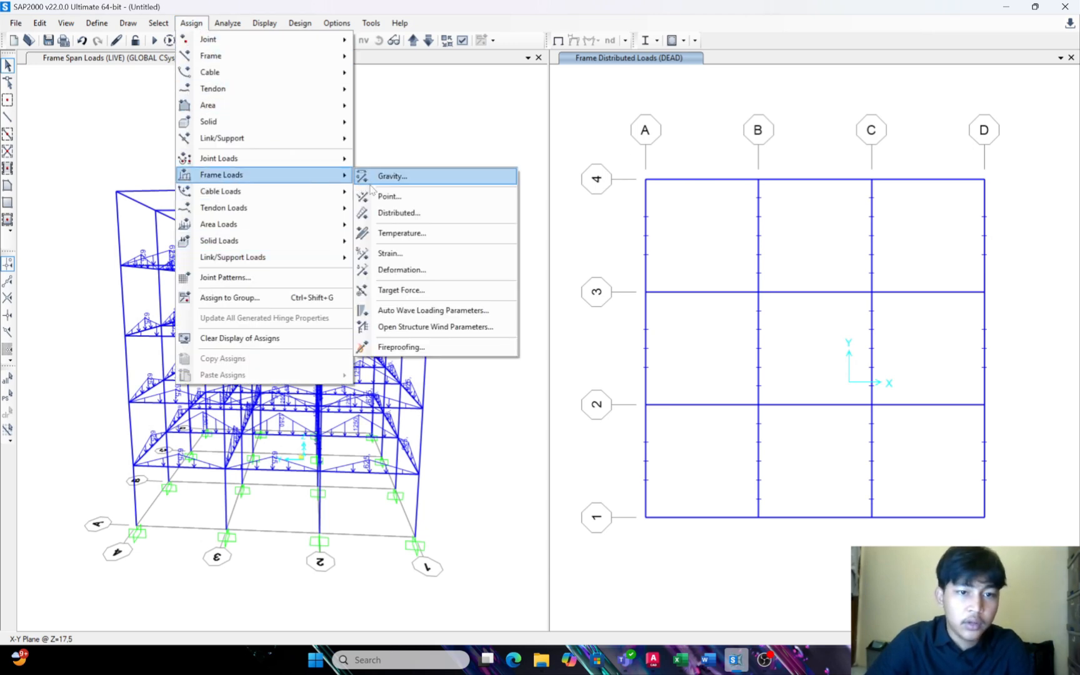
left_click(421, 216)
left_click(513, 227)
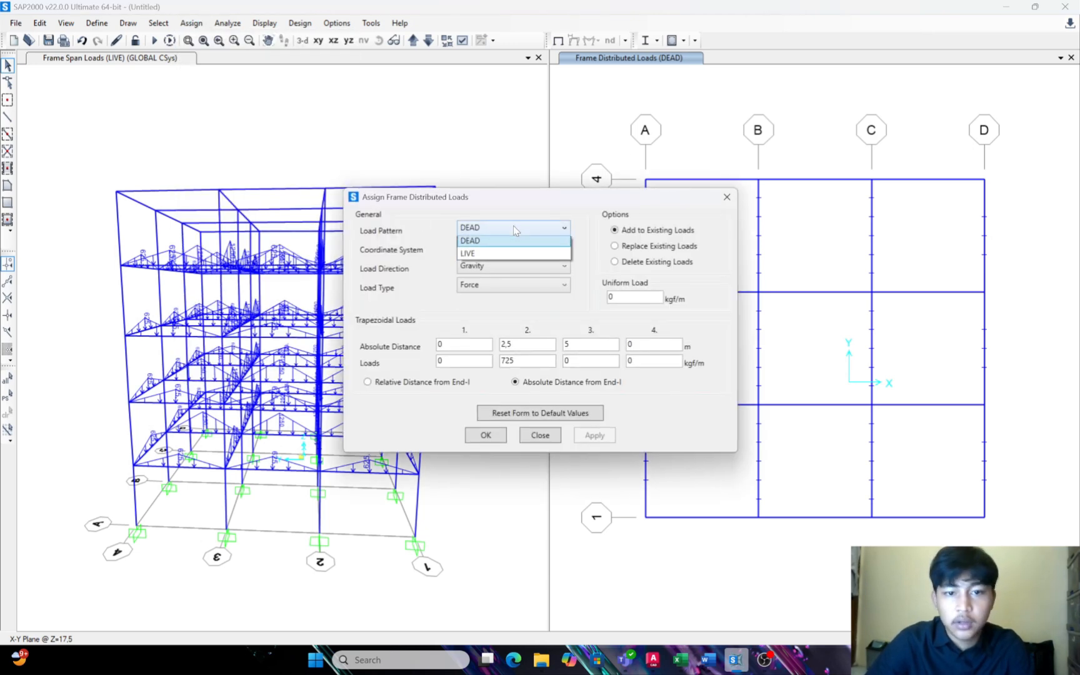
left_click(522, 252)
left_click_drag(526, 197, 282, 130)
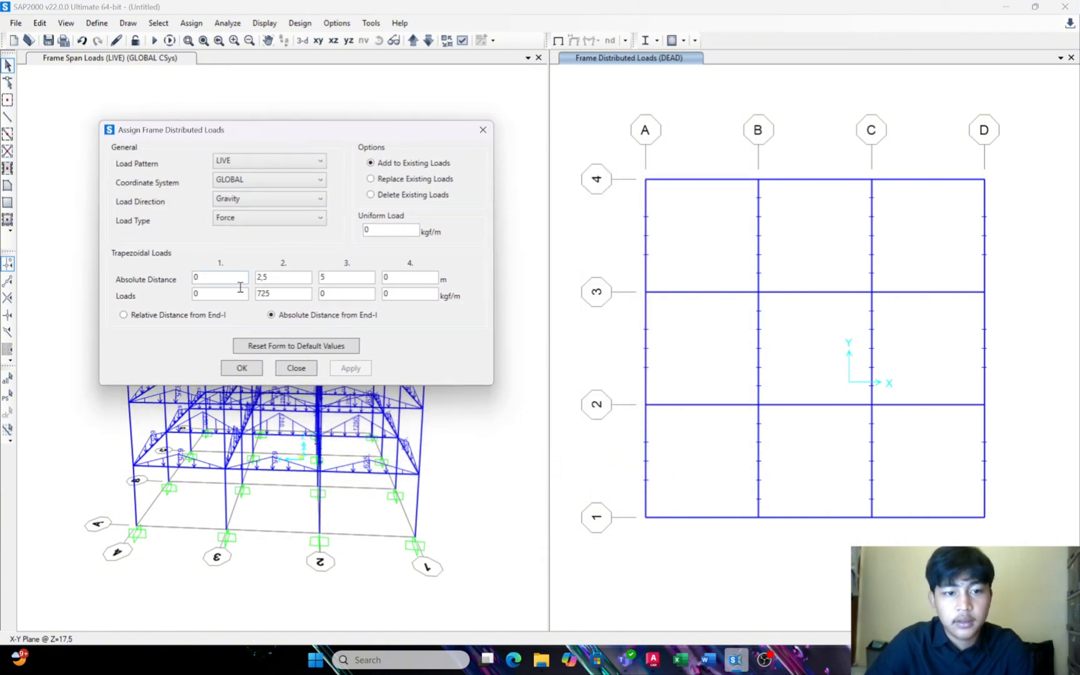
left_click(283, 293)
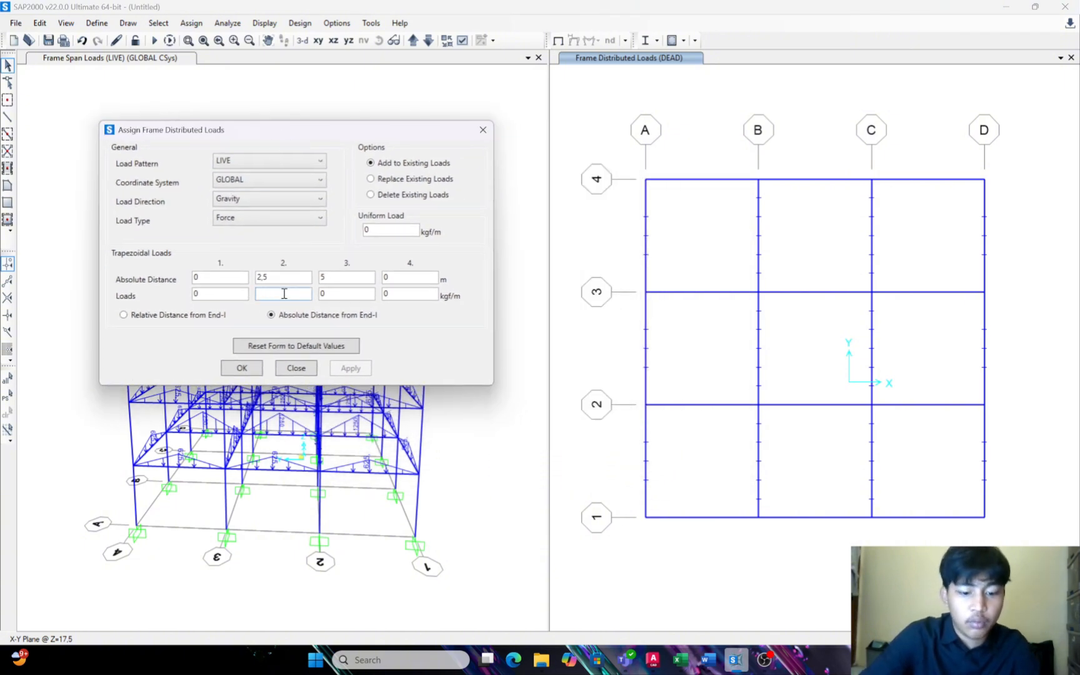
type("0")
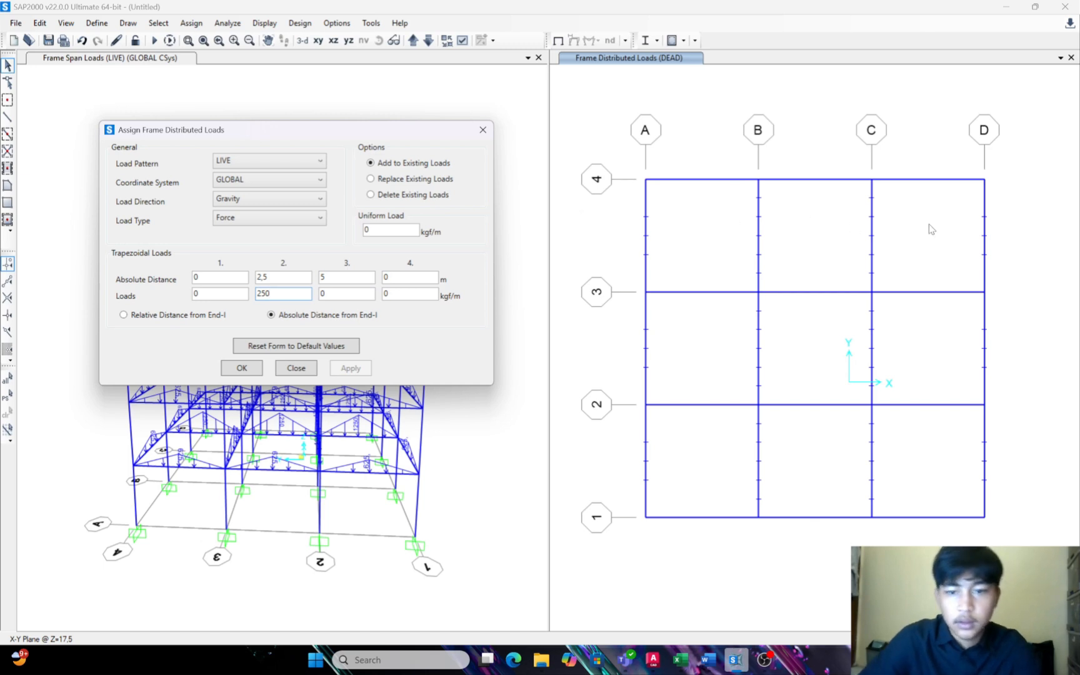
left_click_drag(1021, 545, 623, 138)
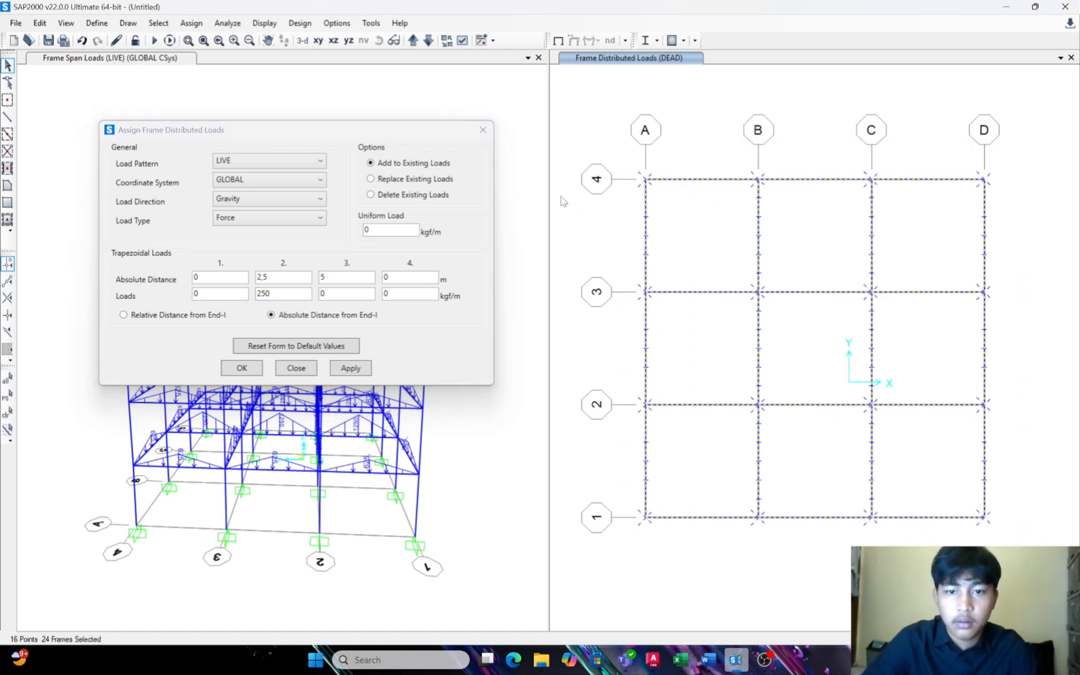
left_click(341, 368)
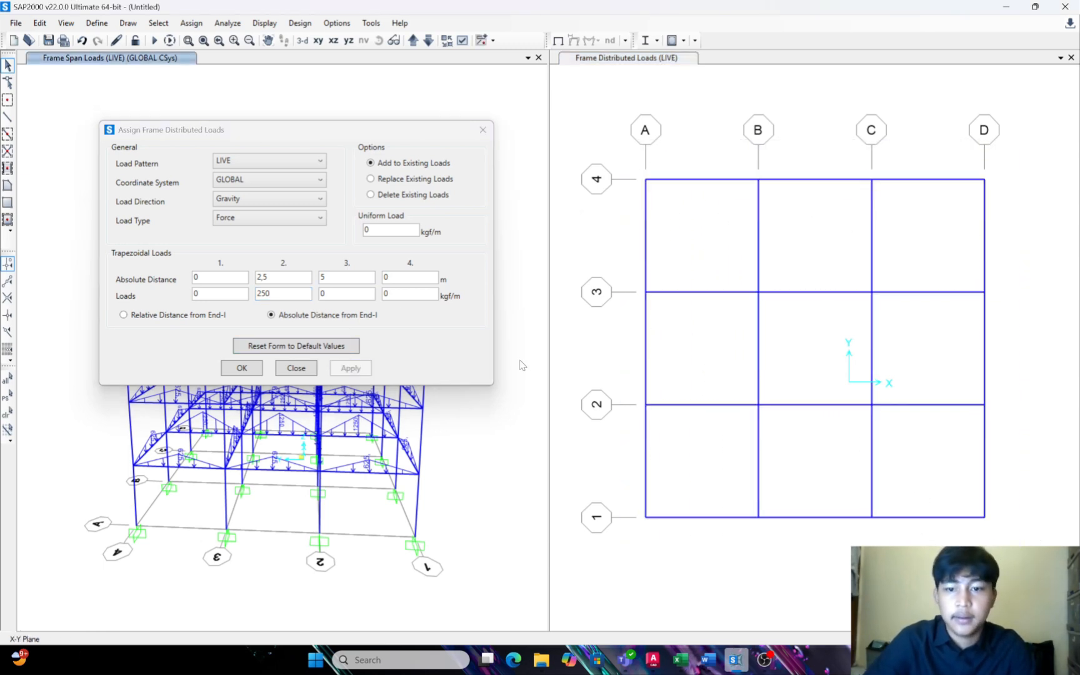
Add the 250 kgf/m LIVE load again to the interior roof beams and return the plan to the undeformed shape
left_click_drag(909, 476, 718, 222)
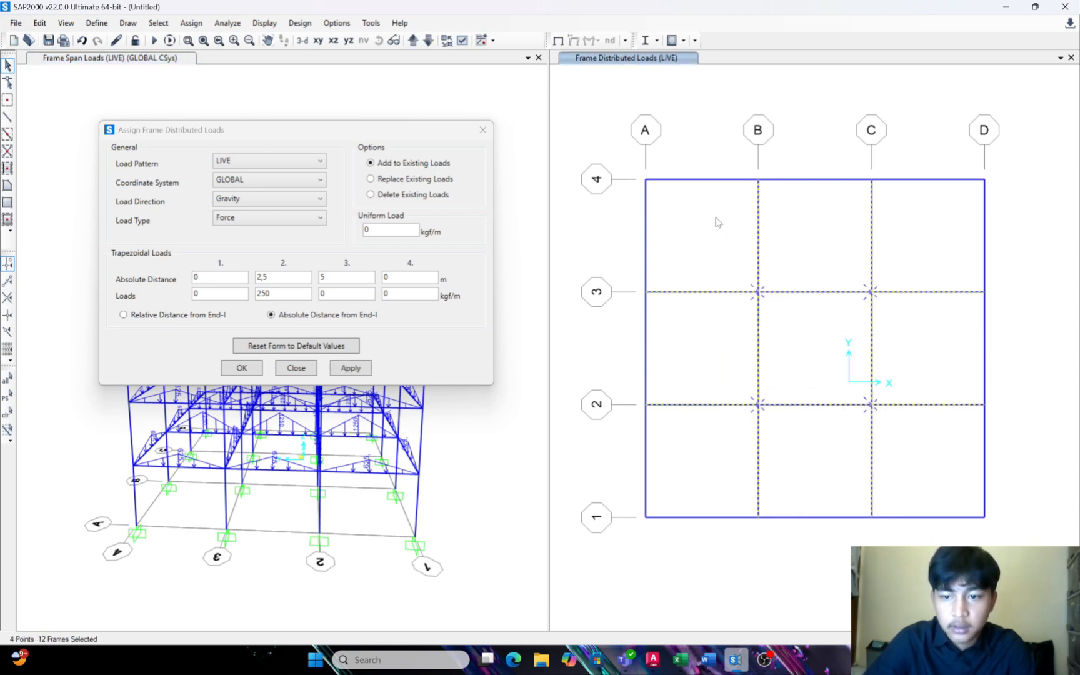
left_click(349, 368)
left_click(243, 371)
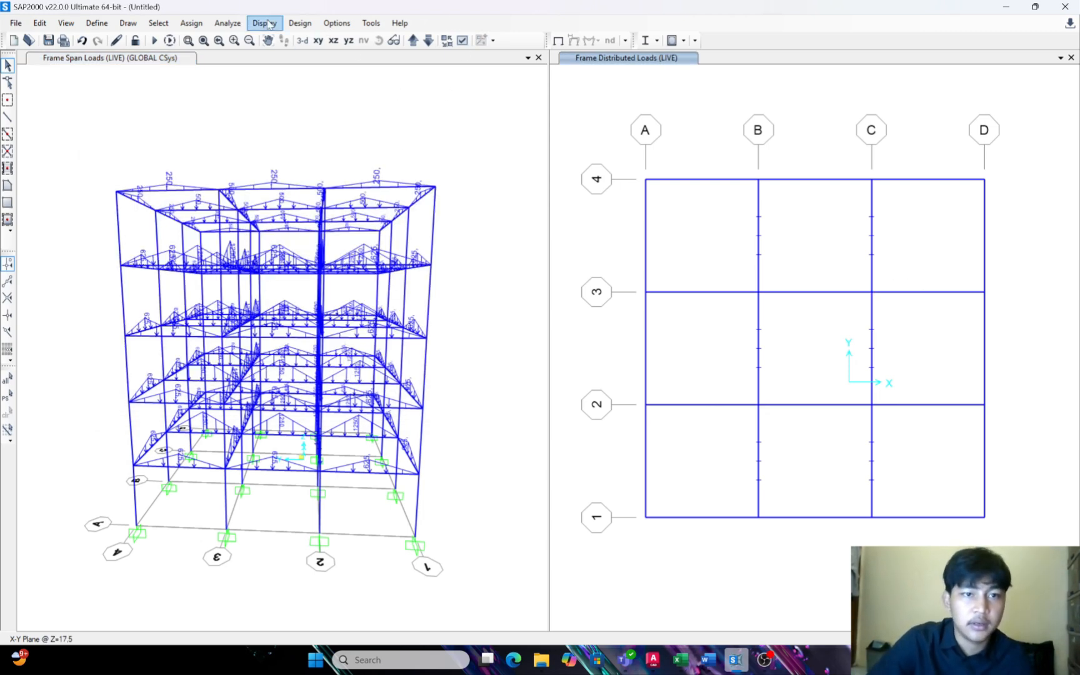
left_click(561, 42)
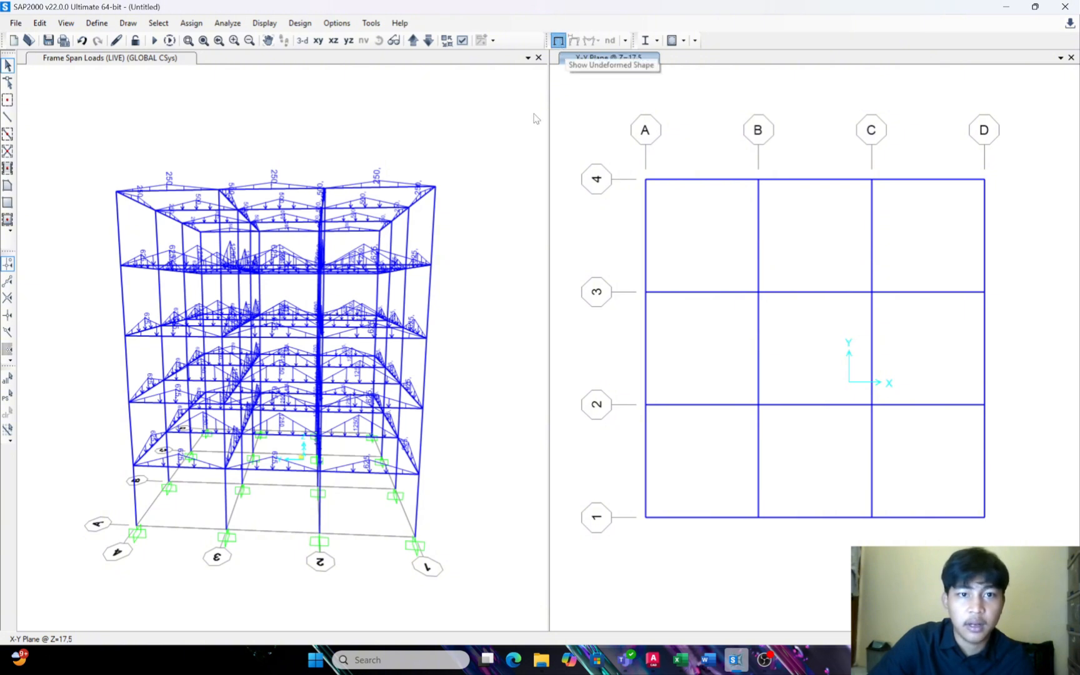
Set the 3-D view type to Extrude and examine the frame's members up close and from afar
left_click(491, 179)
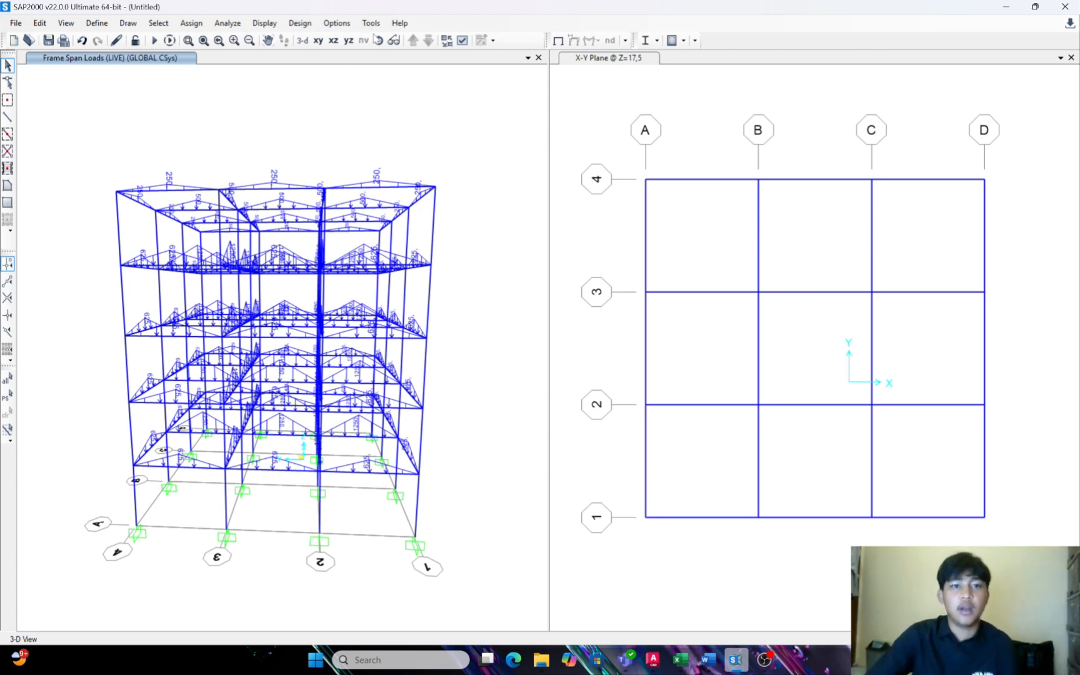
left_click(463, 40)
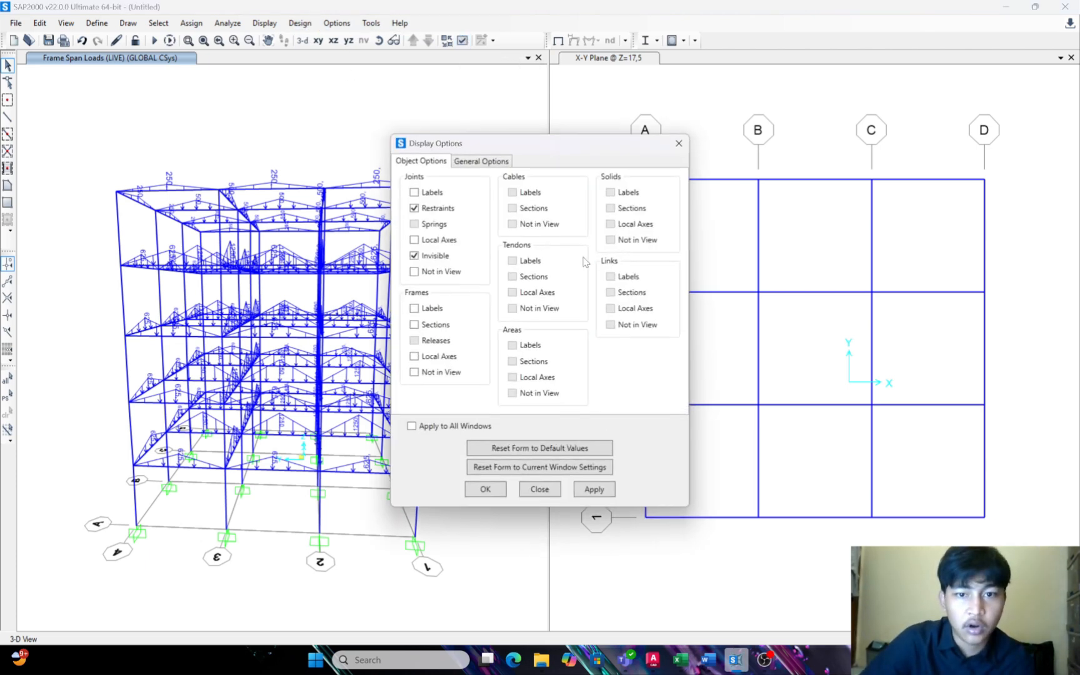
left_click(503, 164)
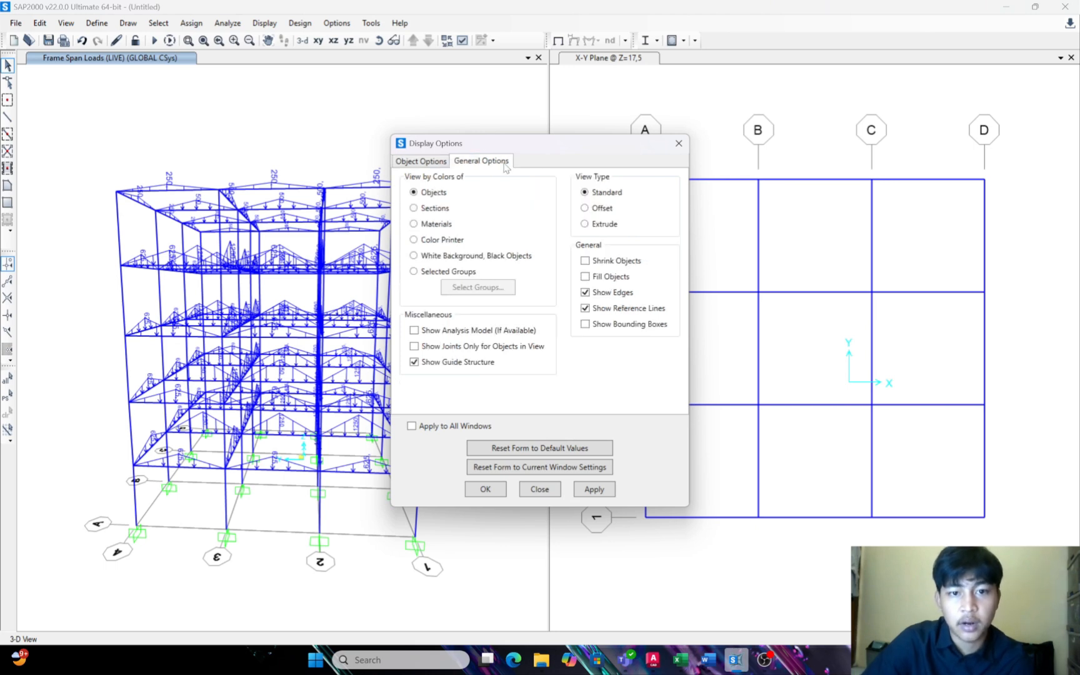
left_click(600, 493)
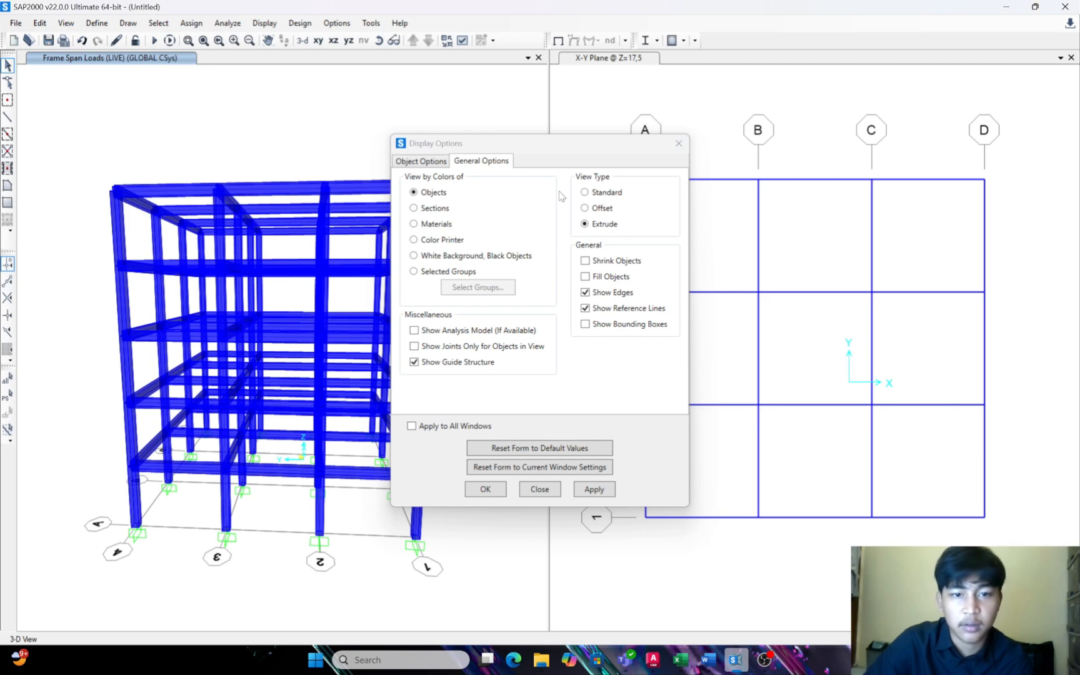
left_click(679, 143)
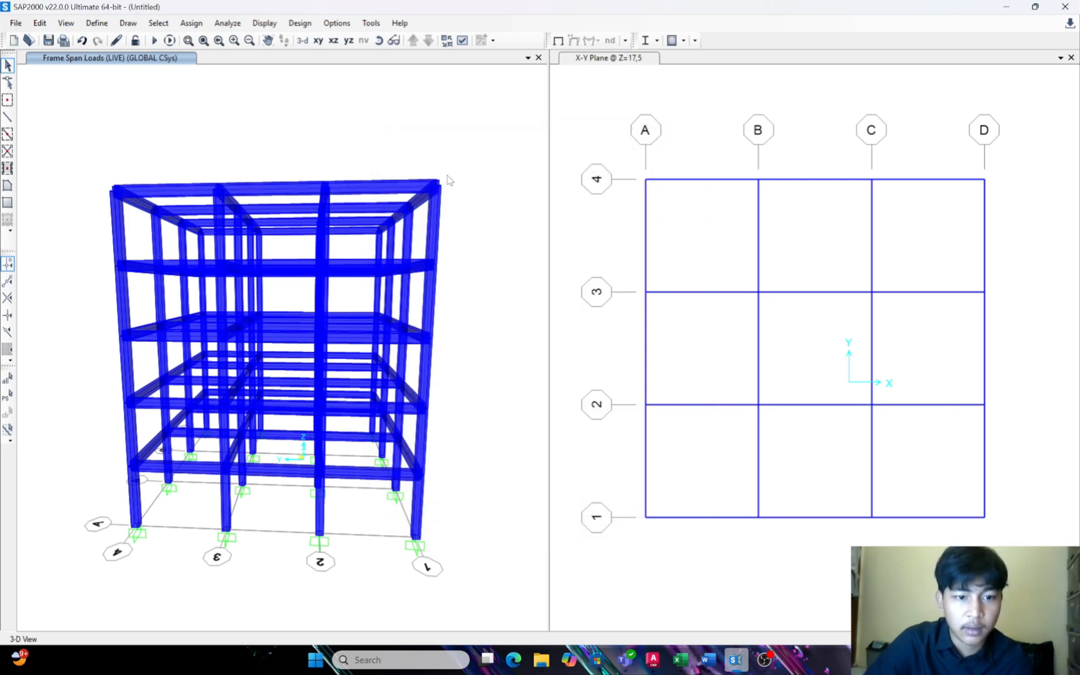
scroll(447, 175, "up", 5)
scroll(435, 168, "down", 9)
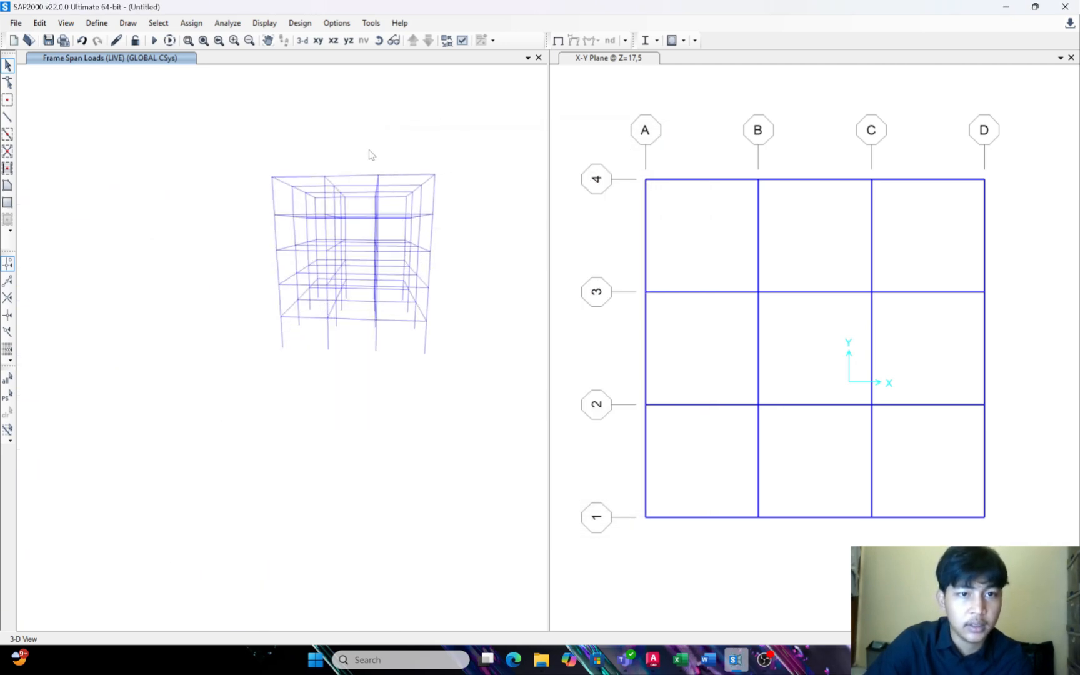
scroll(398, 175, "up", 5)
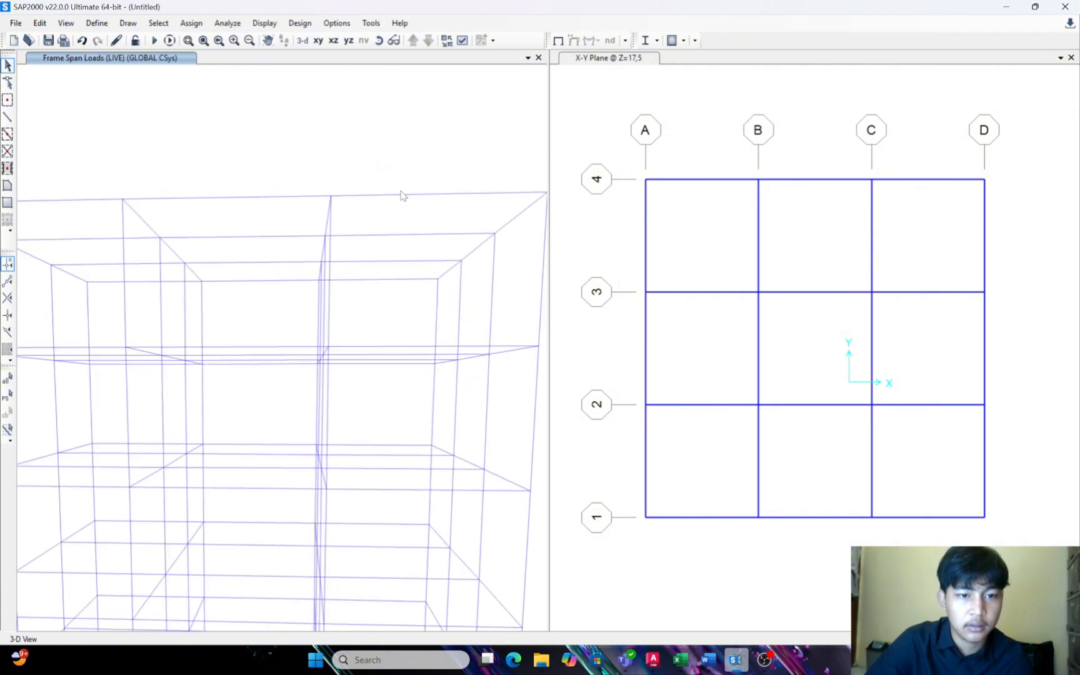
scroll(400, 181, "down", 7)
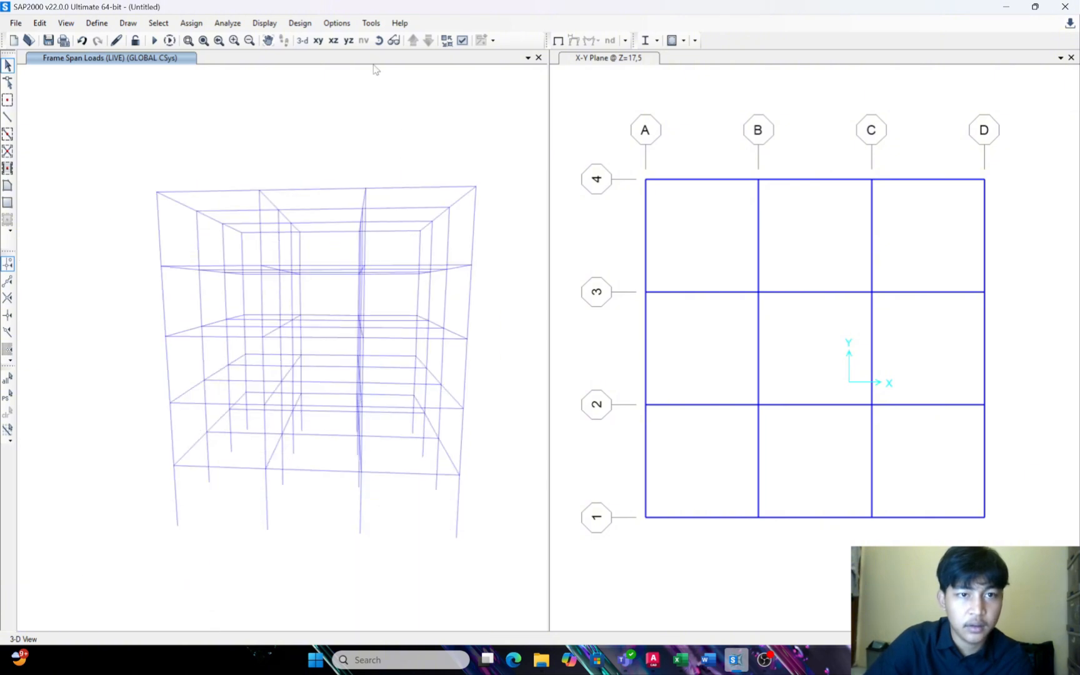
Display the section names of the frame objects in the 3-D view
left_click(462, 40)
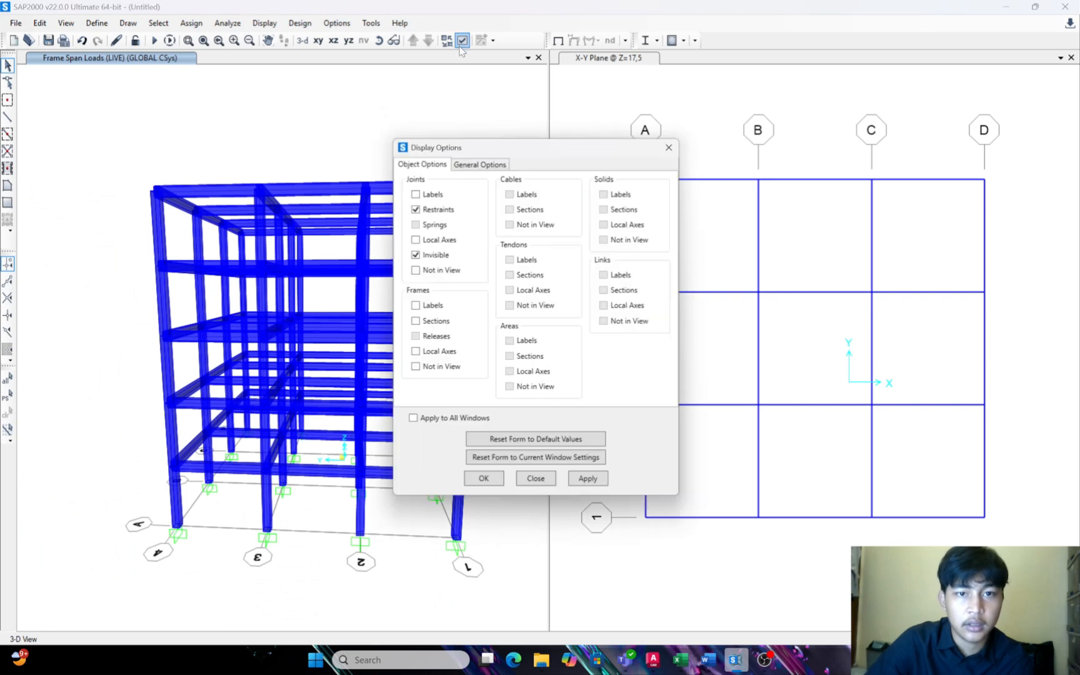
left_click(482, 161)
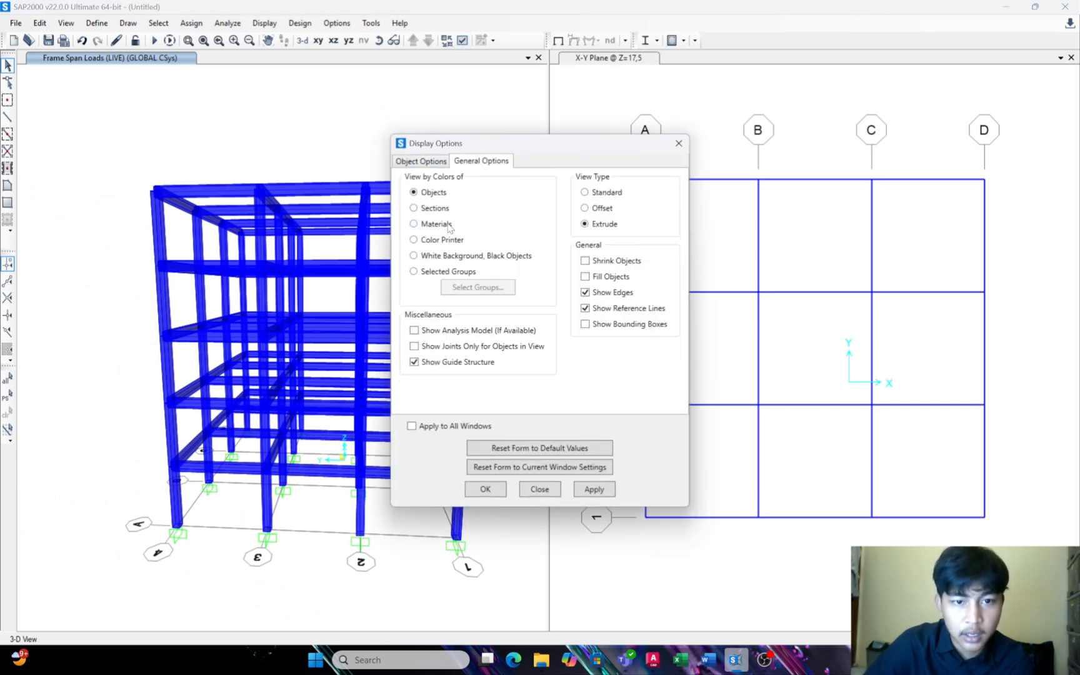
left_click(427, 162)
left_click(414, 325)
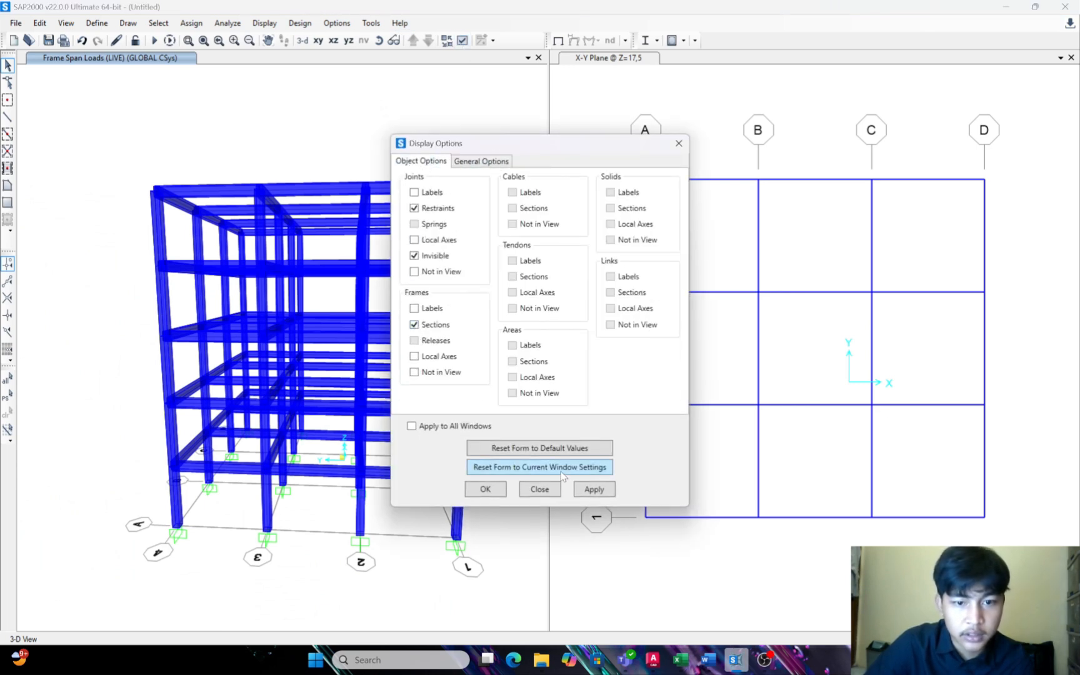
left_click(590, 491)
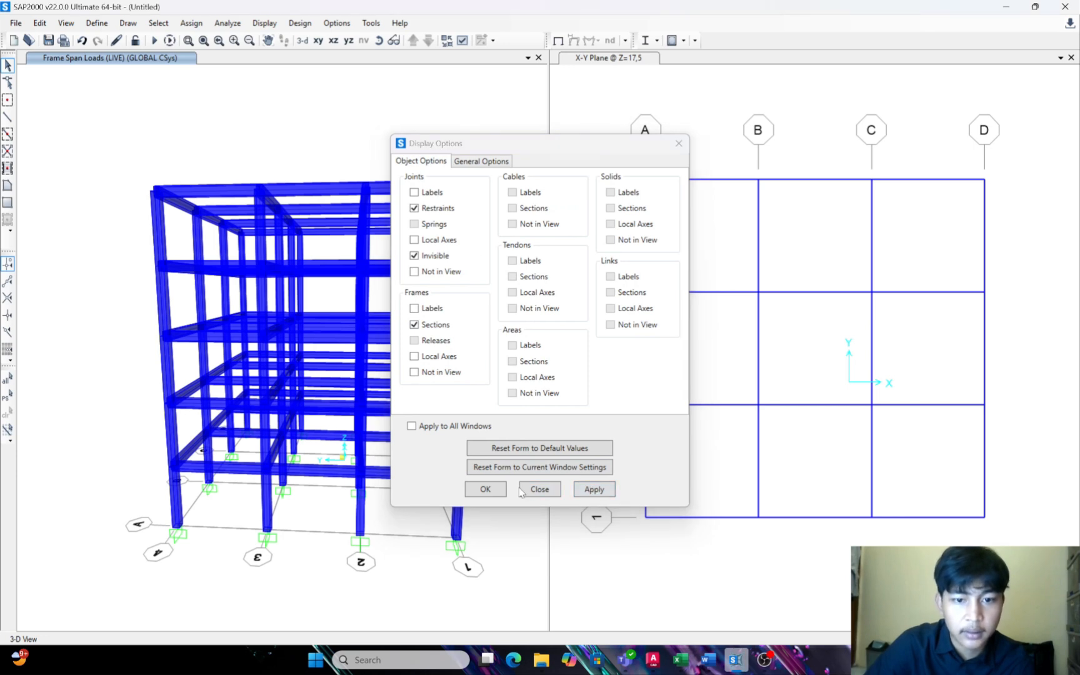
Set the 3-D view type to Standard and inspect the frame with its section names
left_click(498, 163)
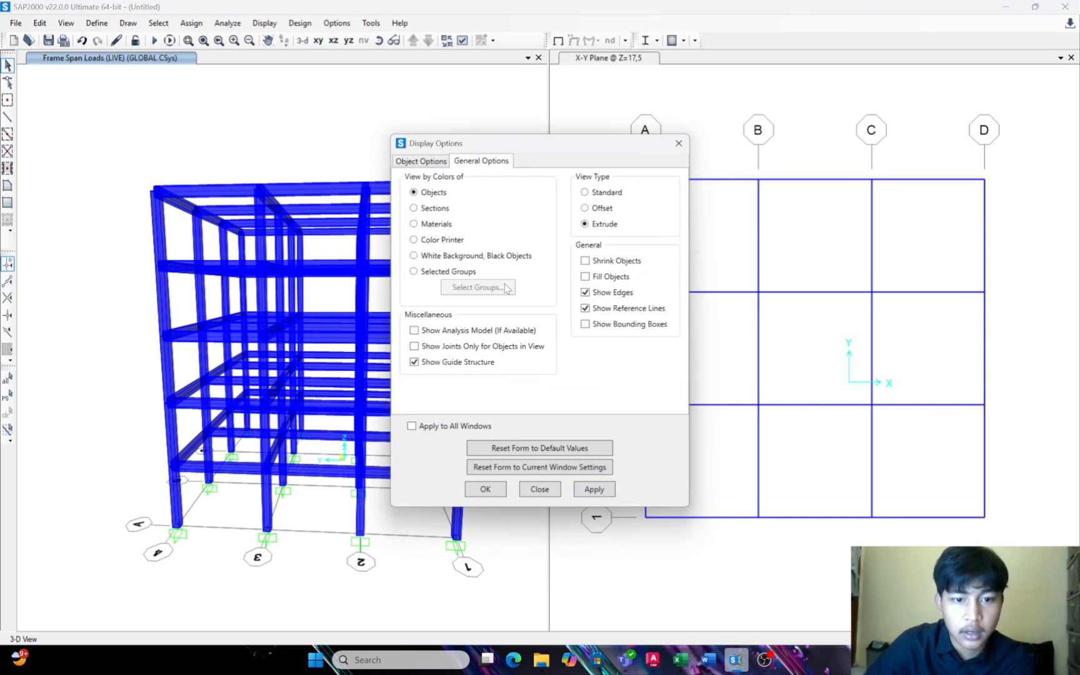
left_click(594, 491)
left_click(586, 194)
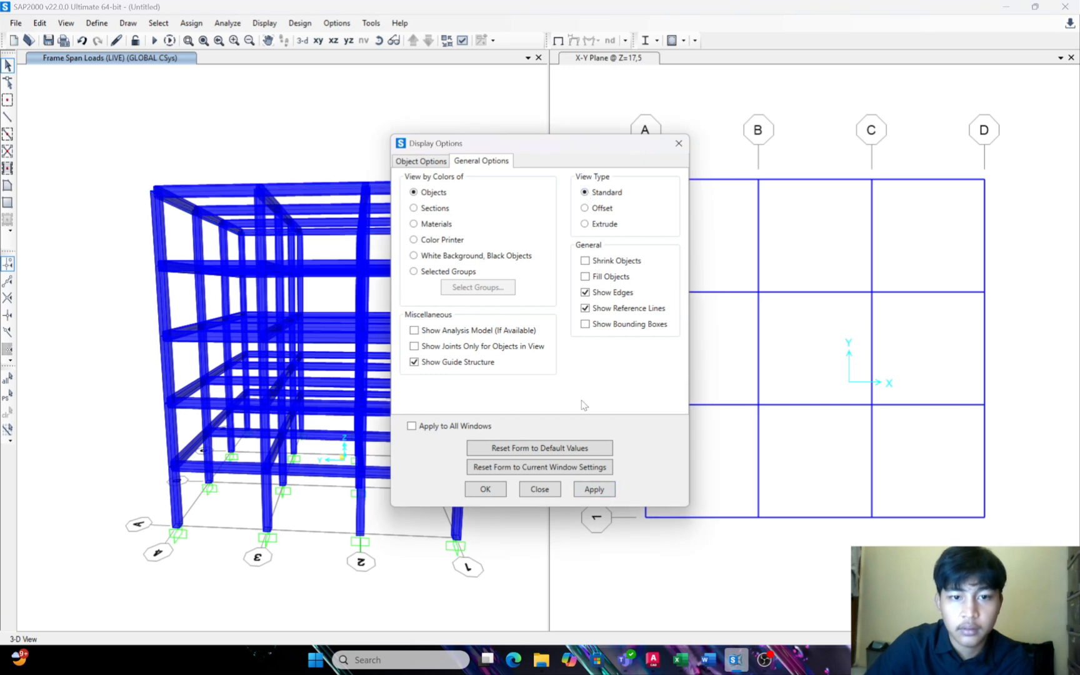
left_click(581, 494)
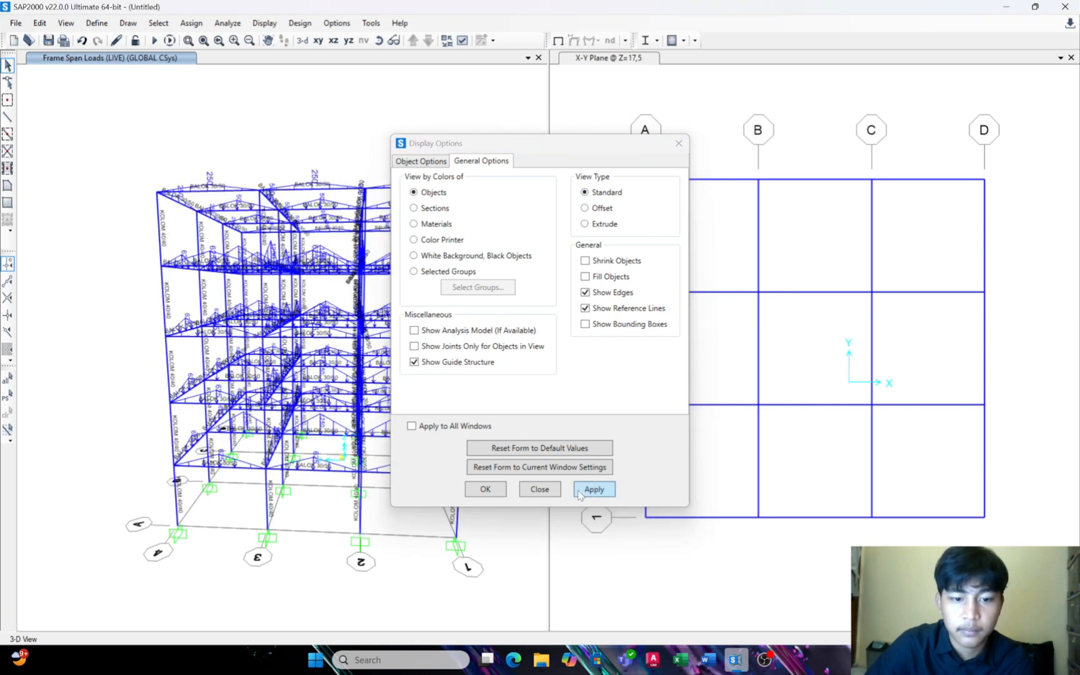
left_click(486, 493)
scroll(427, 483, "up", 5)
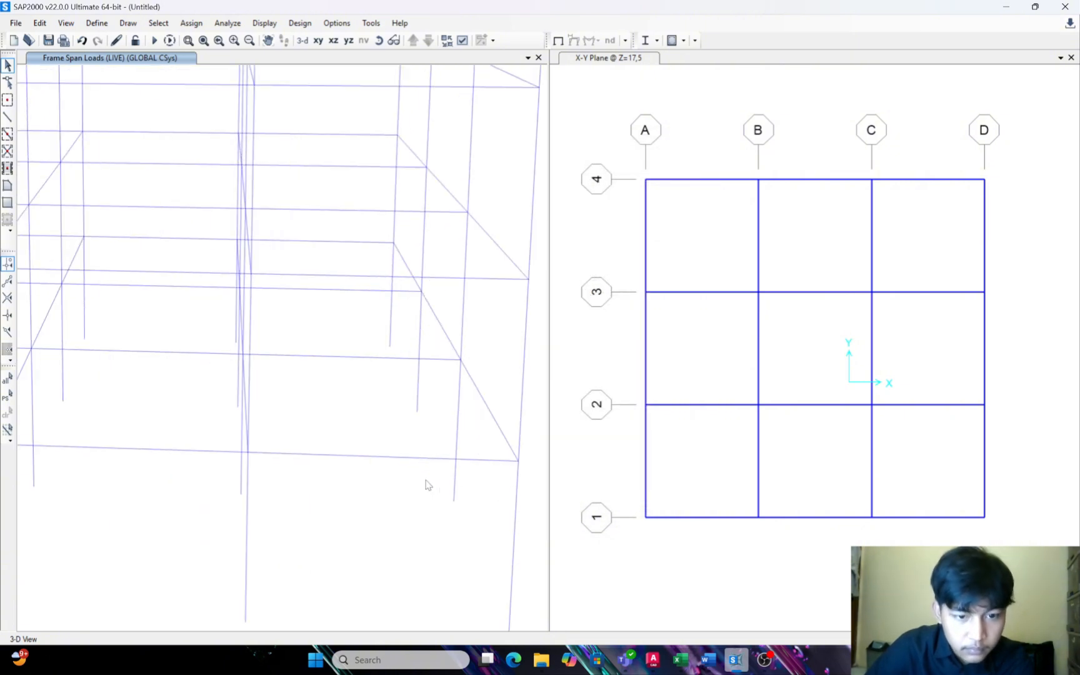
scroll(277, 257, "down", 5)
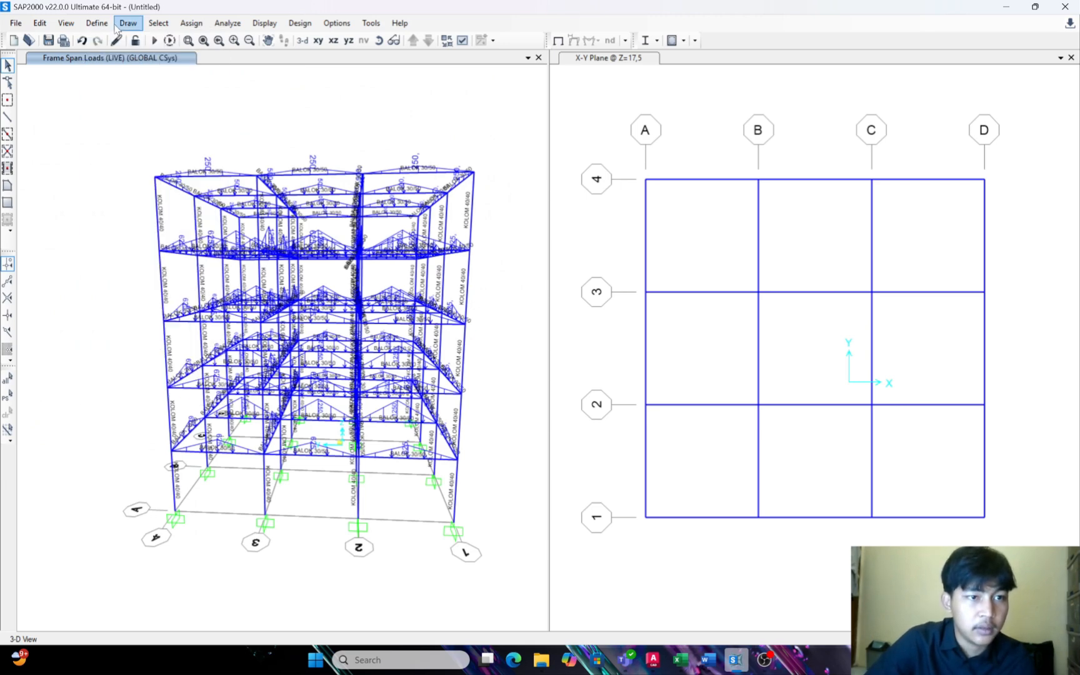
Open the KOLOM 40/40 frame section and confirm red as its display colour
left_click(97, 23)
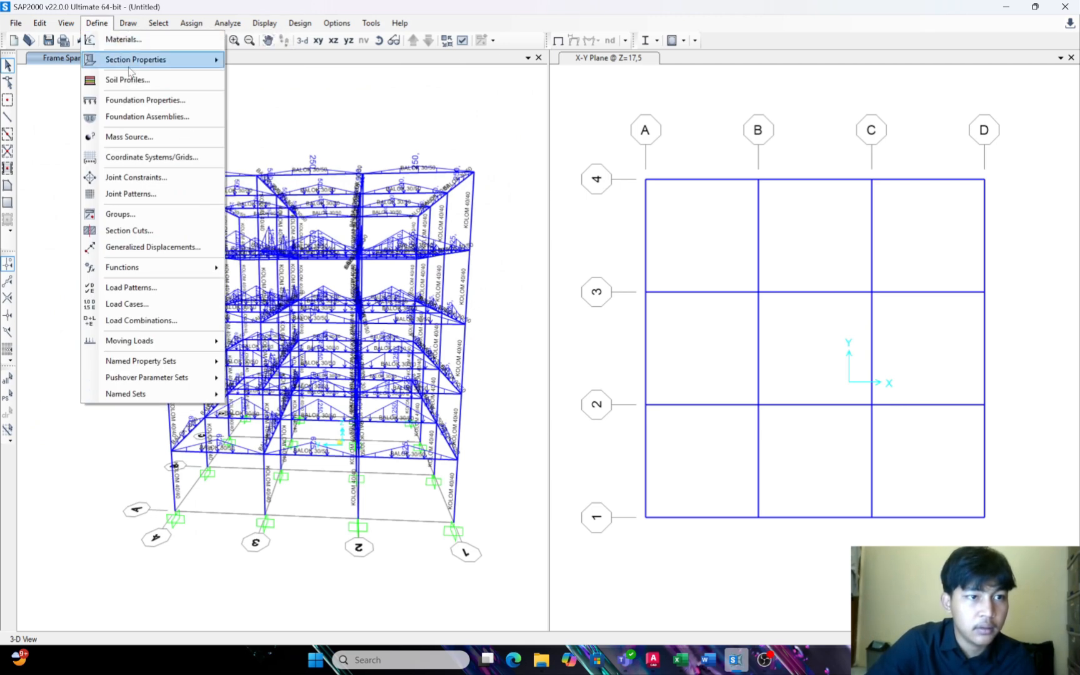
mouse_move(131, 60)
left_click(262, 61)
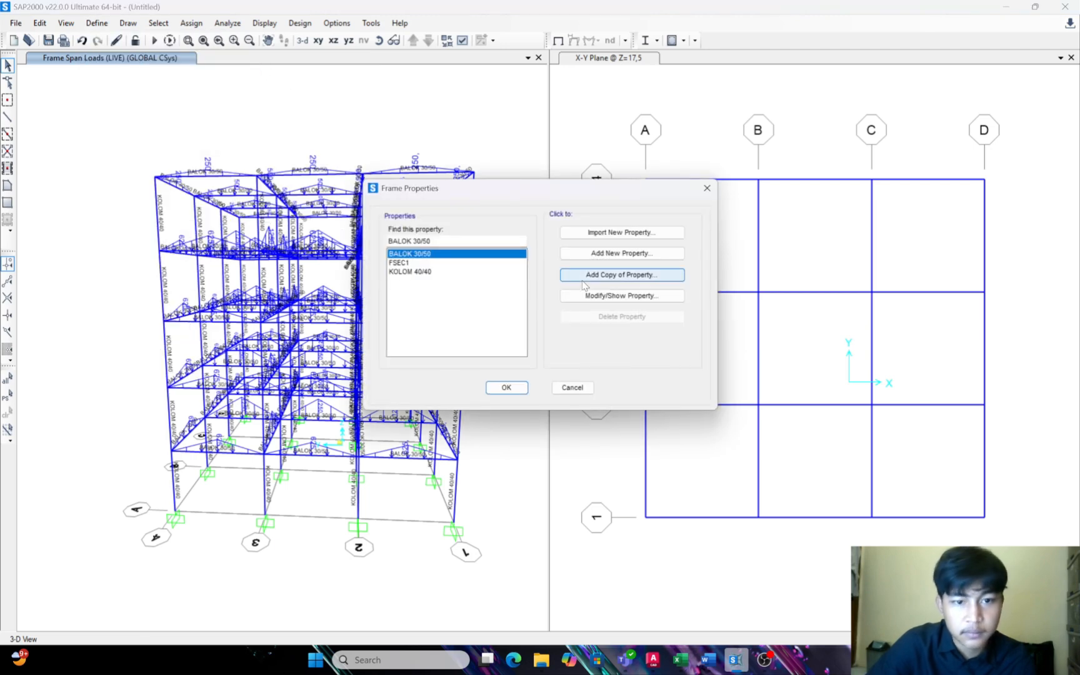
left_click(450, 273)
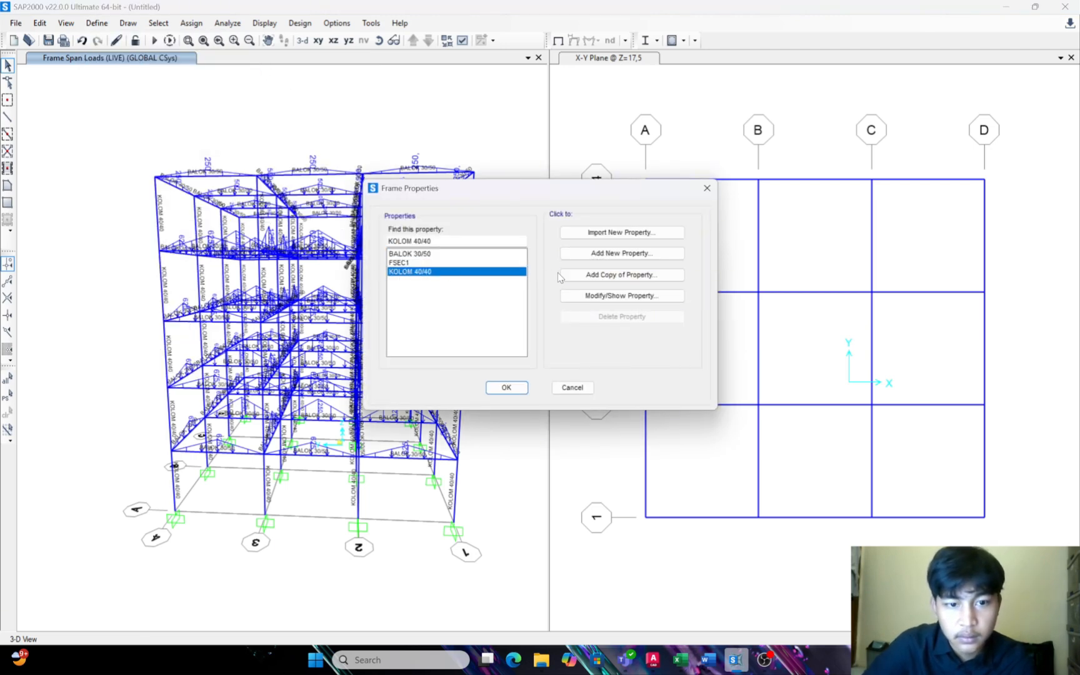
left_click(622, 296)
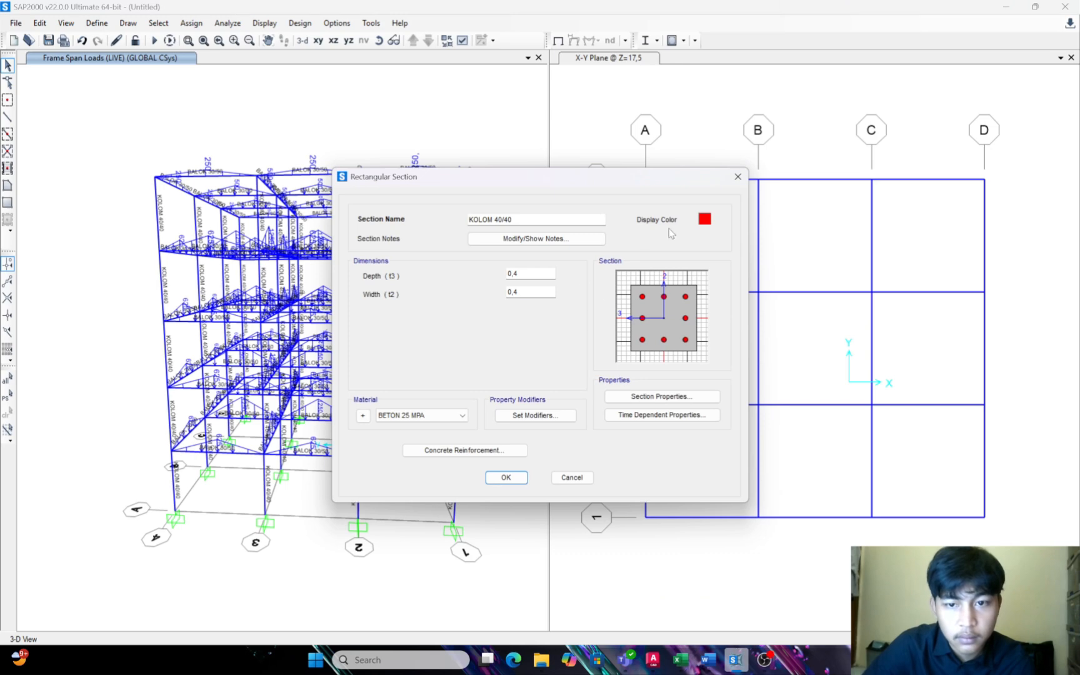
left_click(704, 219)
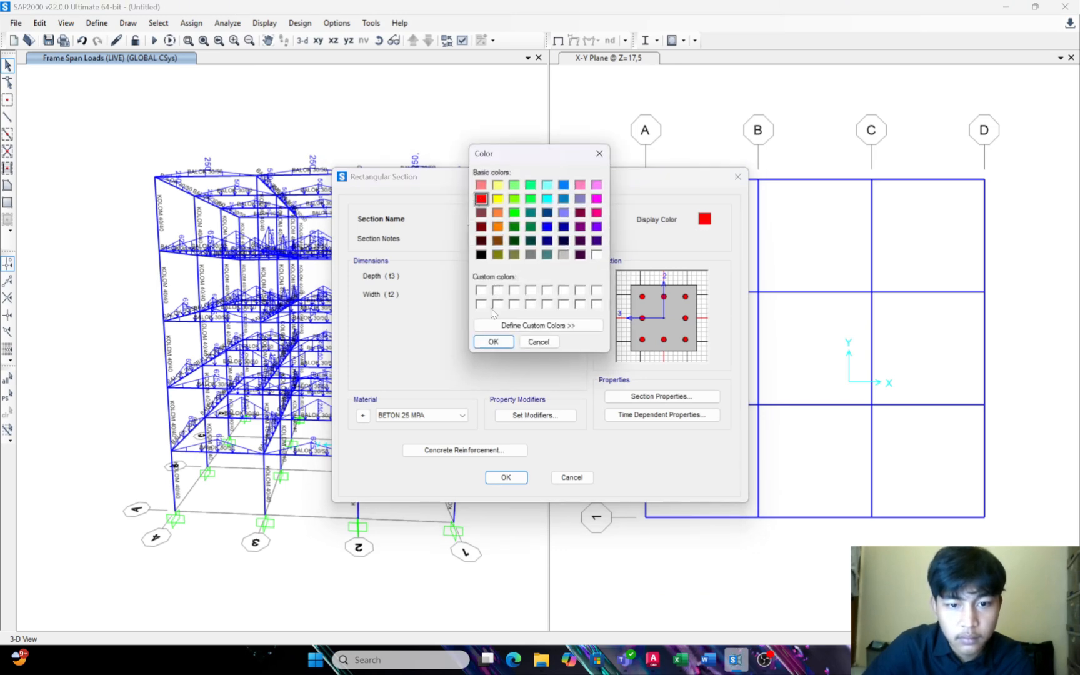
left_click(493, 342)
left_click(507, 477)
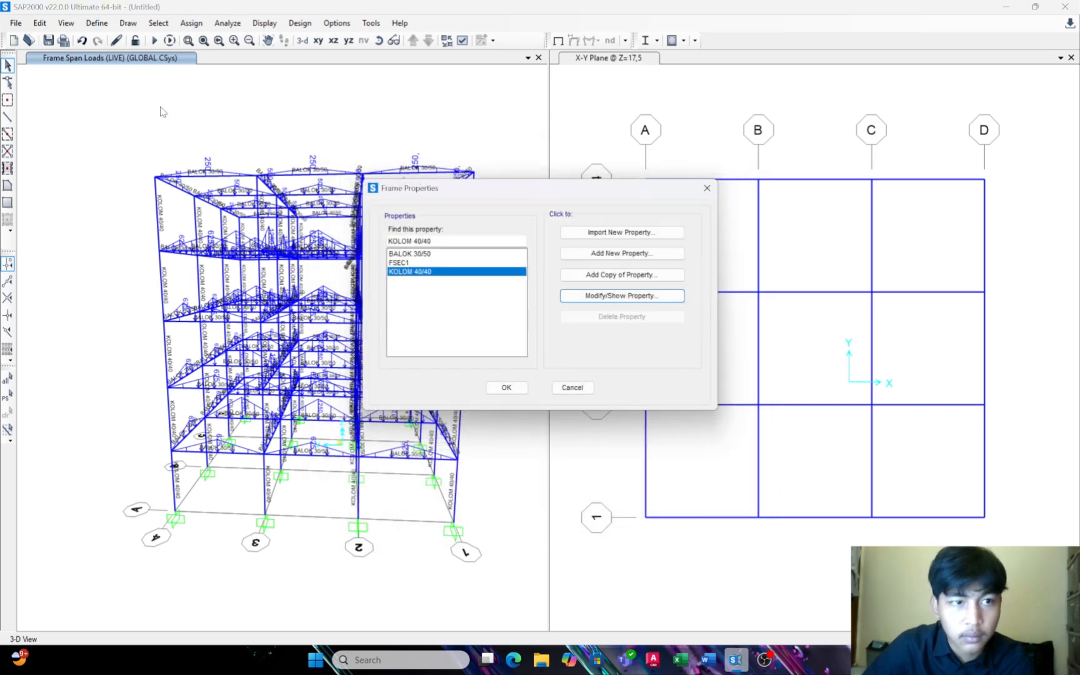
Set the display colour of the BALOK 30/50 frame section to yellow and accept the frame properties
left_click(494, 254)
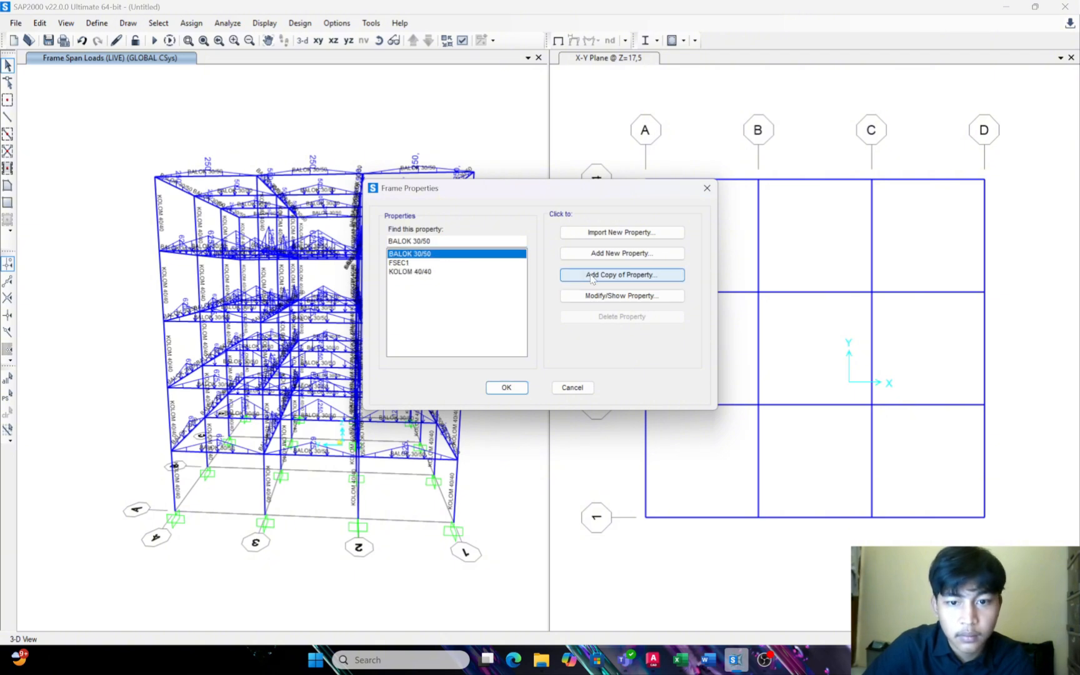
left_click(587, 296)
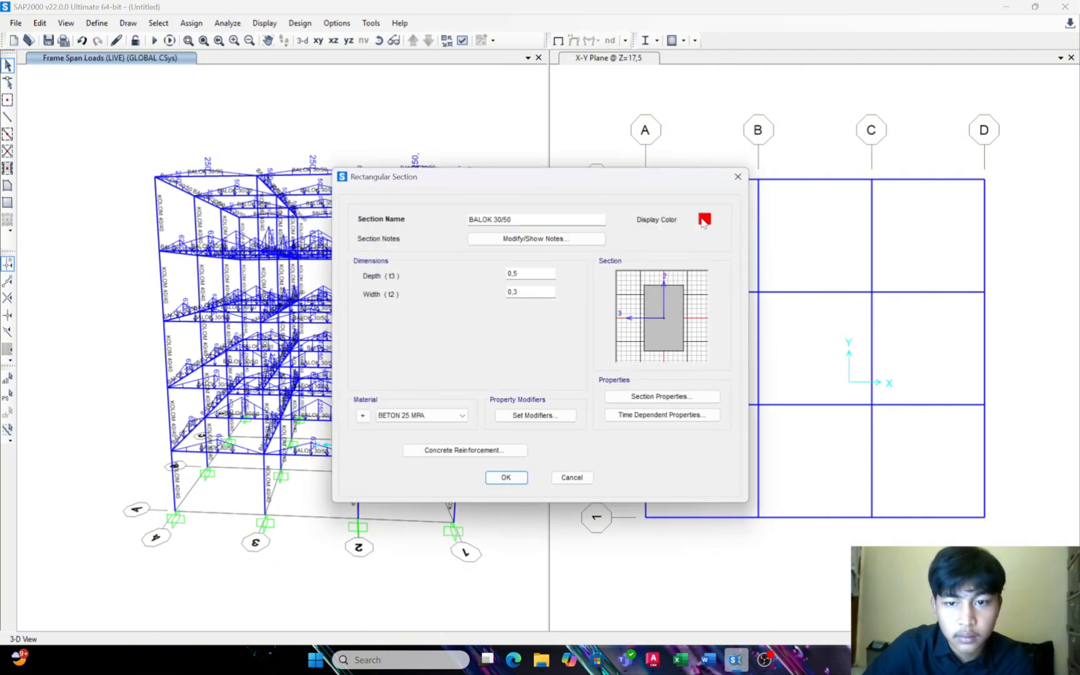
left_click(705, 220)
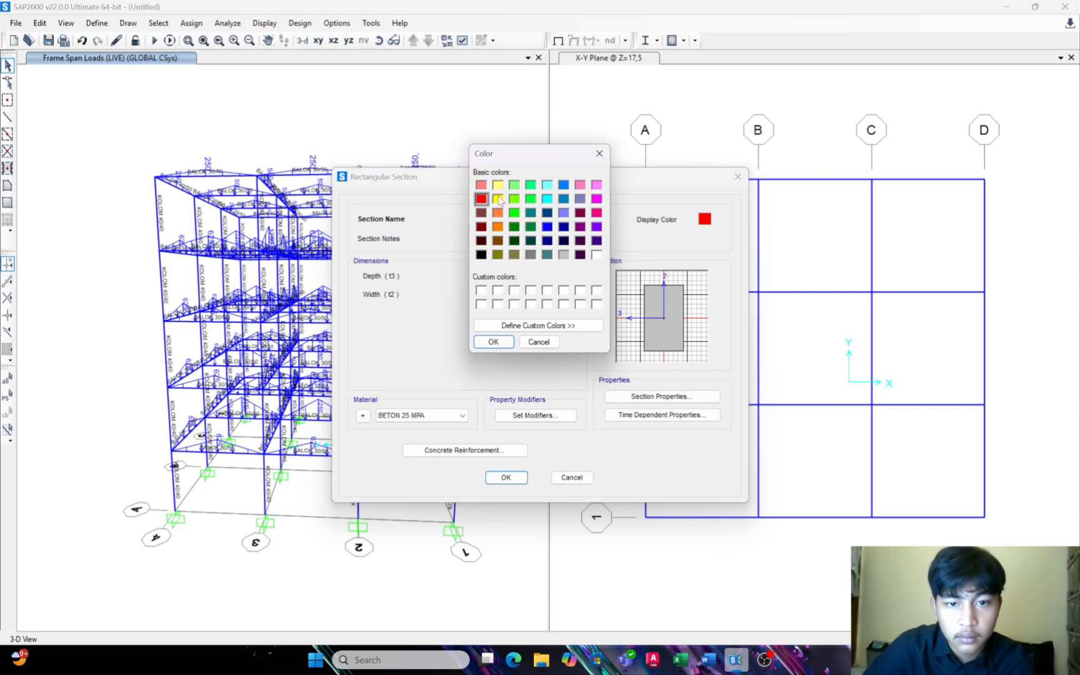
left_click(497, 199)
left_click(493, 342)
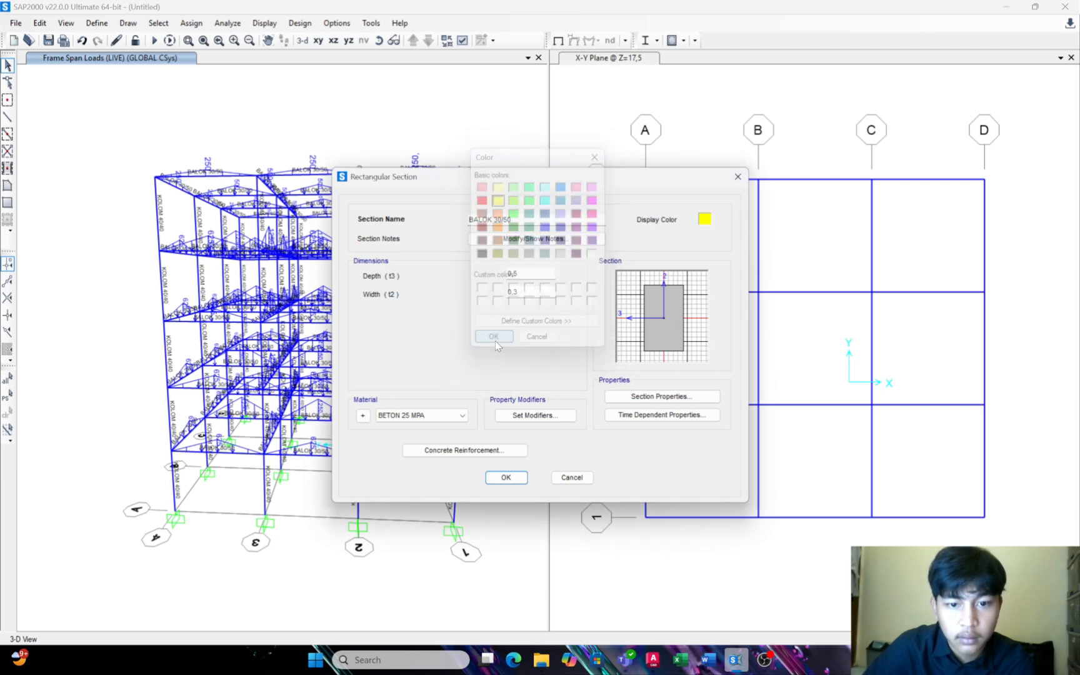
left_click(511, 479)
left_click(507, 388)
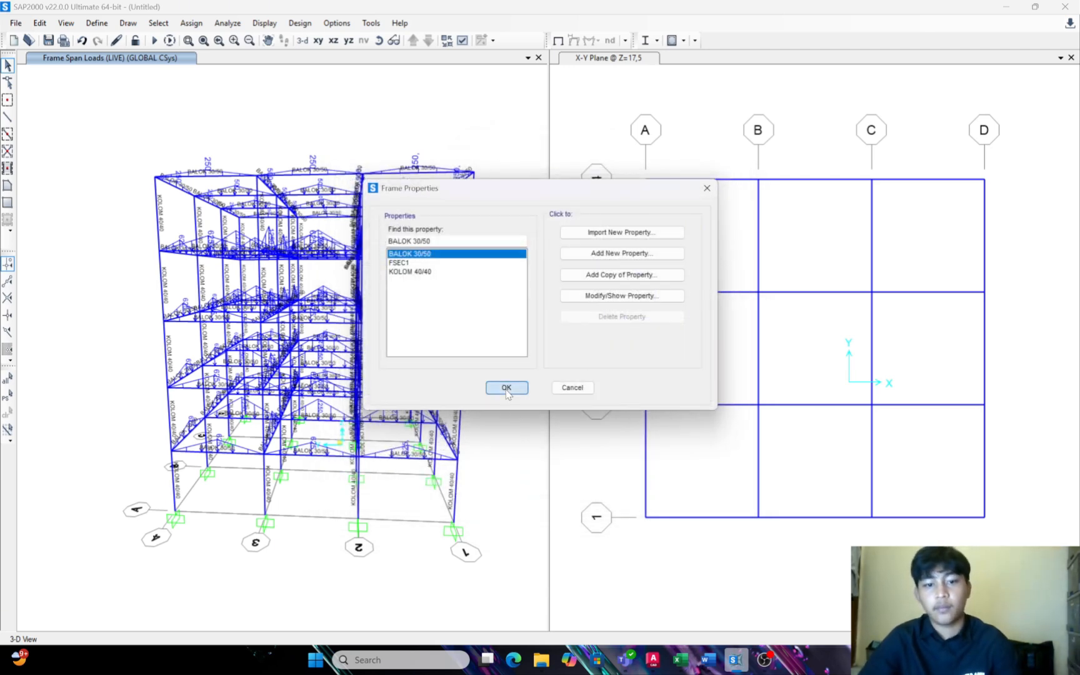
Reapply the 3-D view's display options and show the undeformed shape with section names, without the LIVE load diagrams
left_click(392, 41)
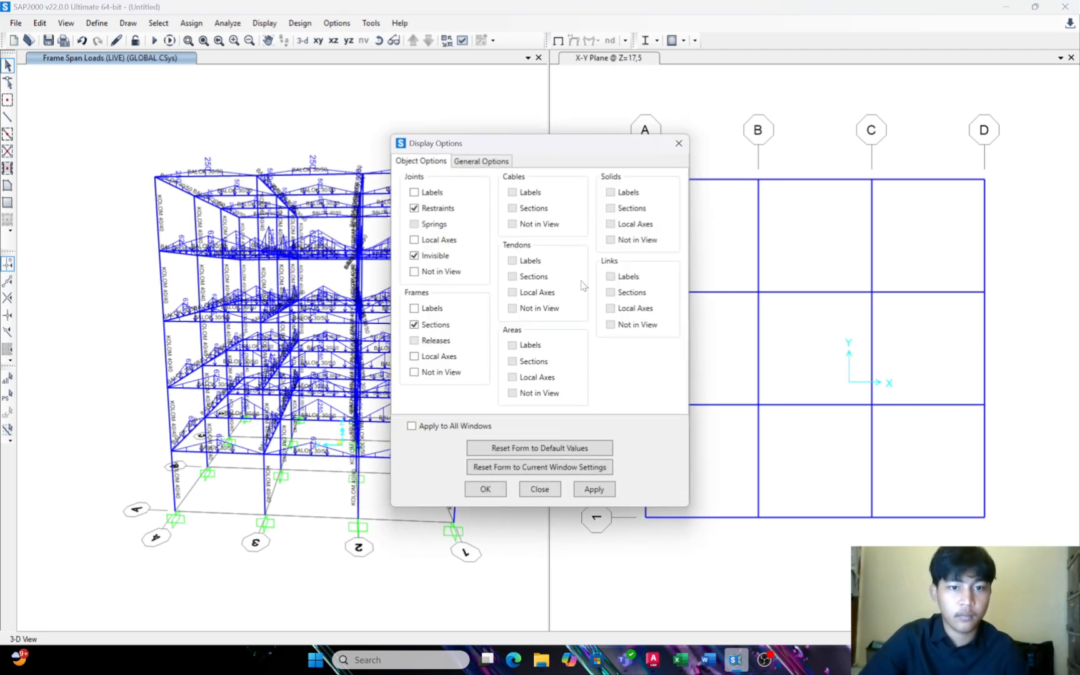
left_click(503, 165)
left_click(439, 164)
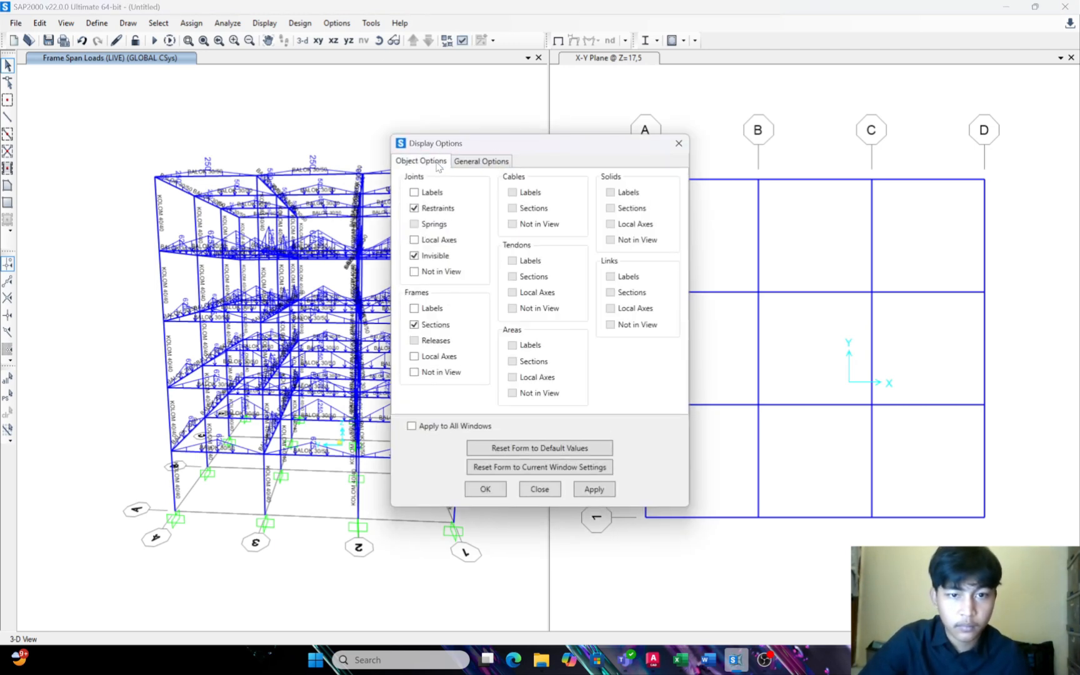
left_click(594, 493)
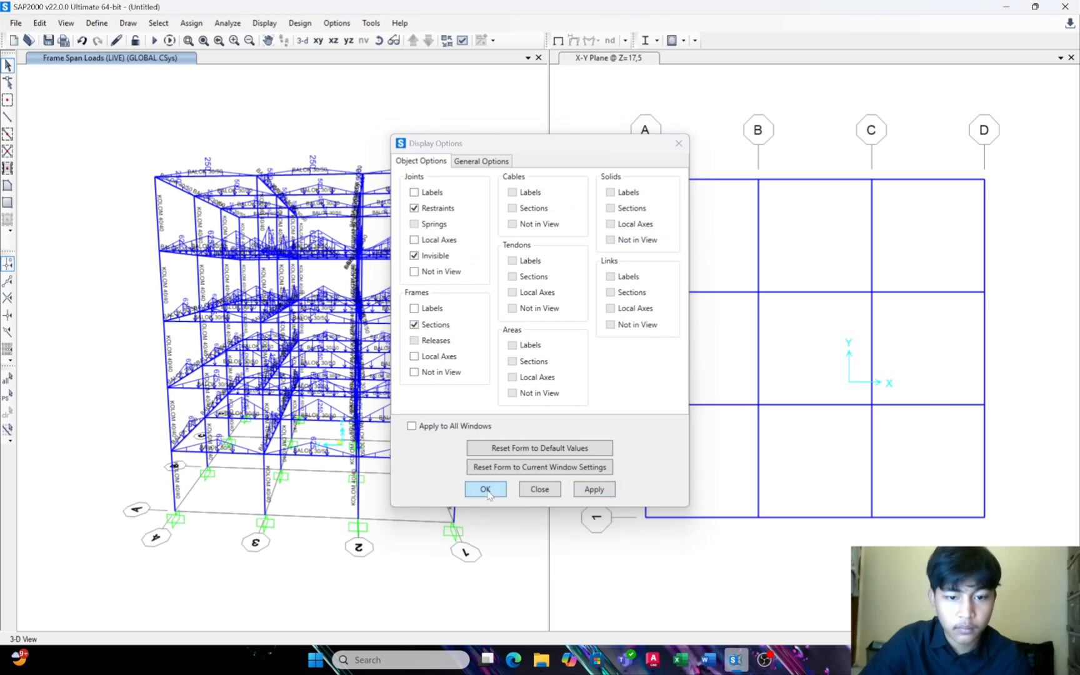
key("Return")
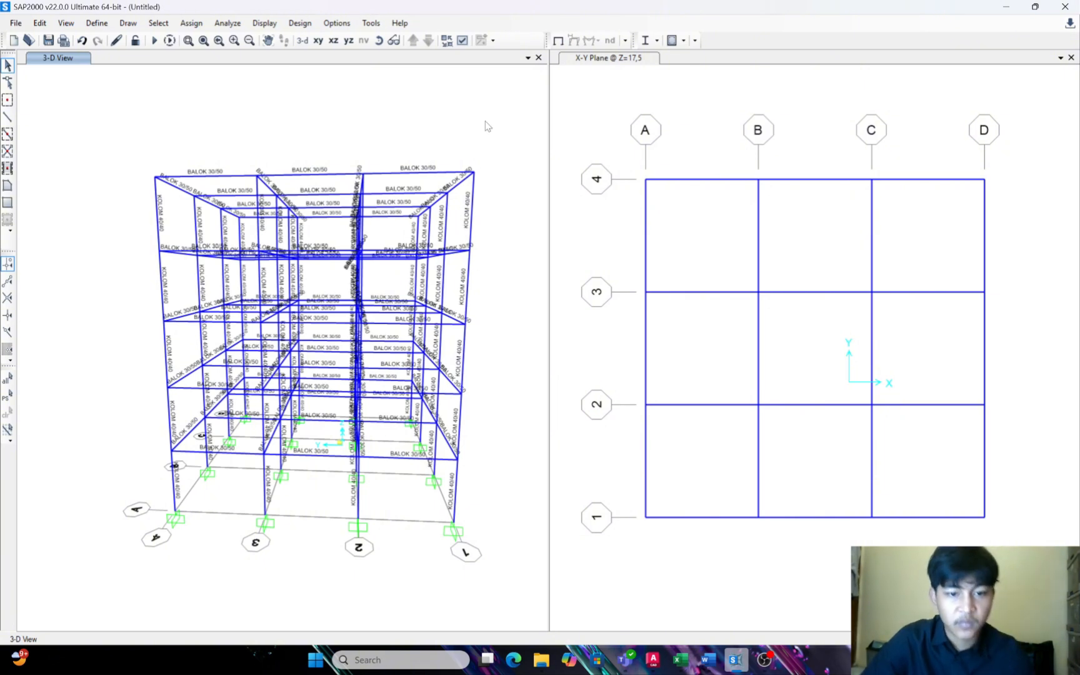
scroll(474, 243, "up", 3)
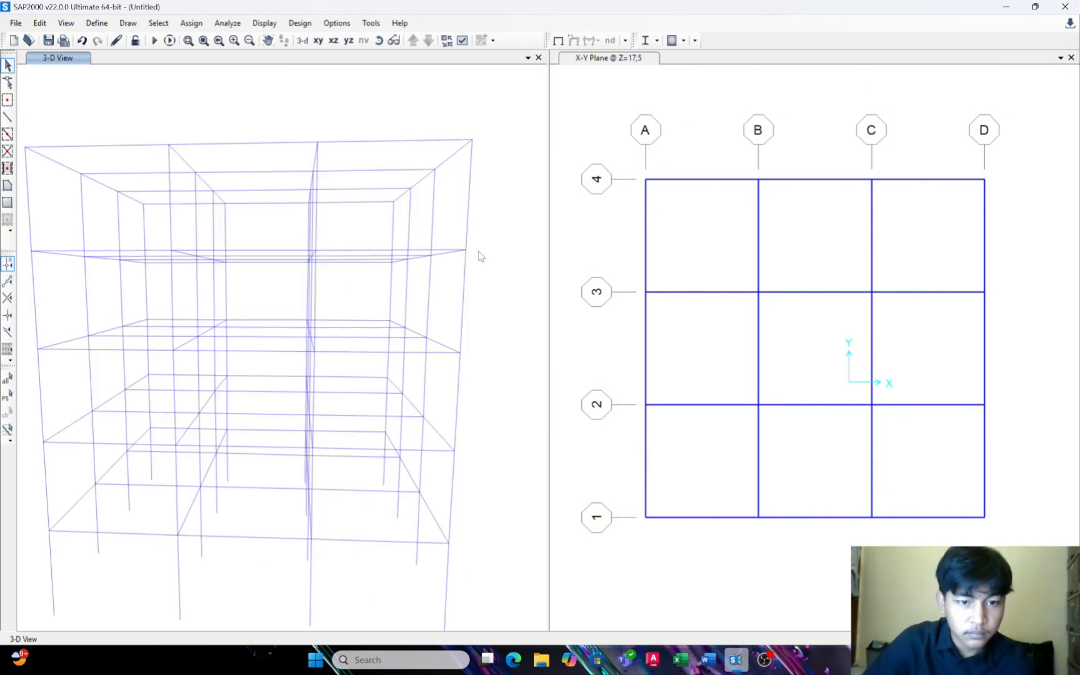
scroll(472, 243, "down", 6)
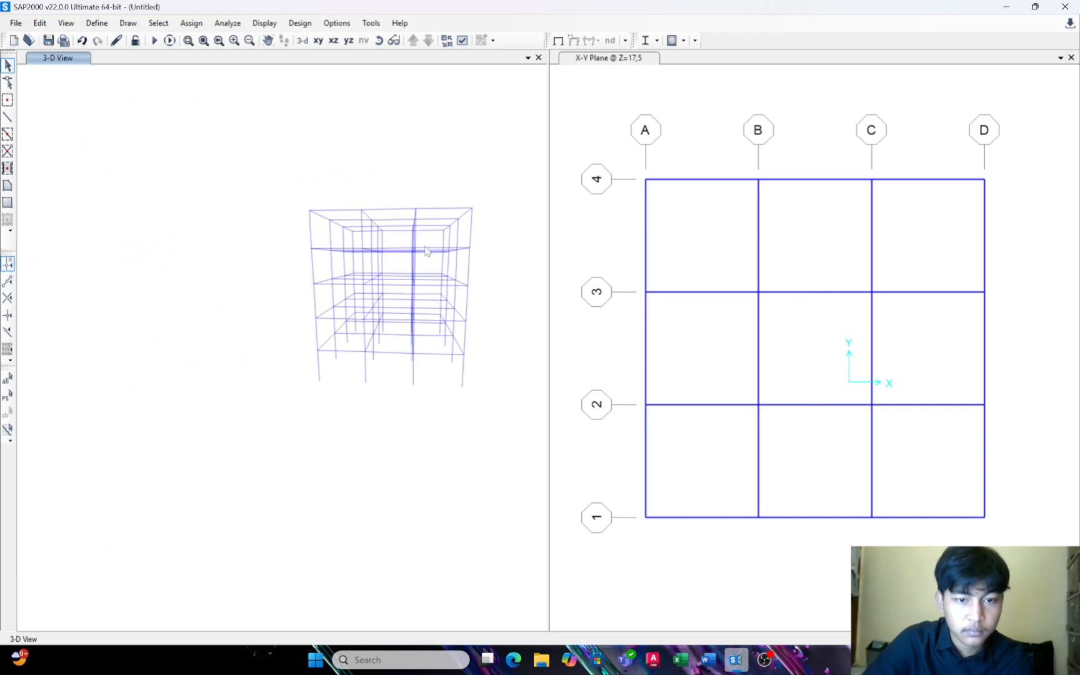
middle_click_drag(449, 210, 465, 205)
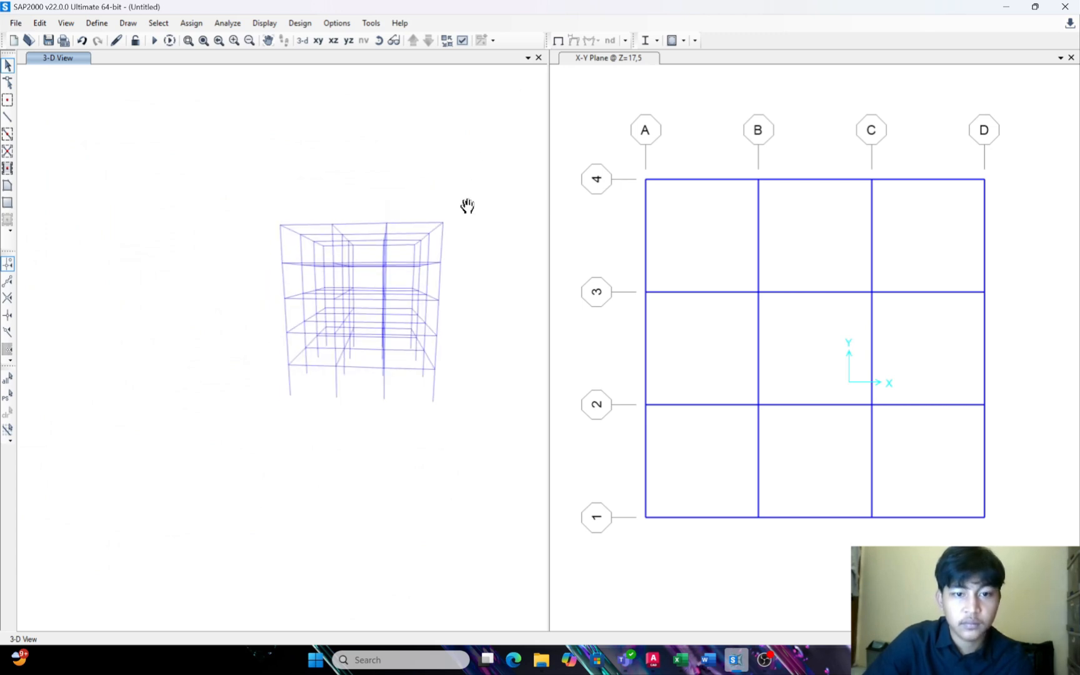
scroll(465, 212, "up", 2)
scroll(451, 223, "up", 2)
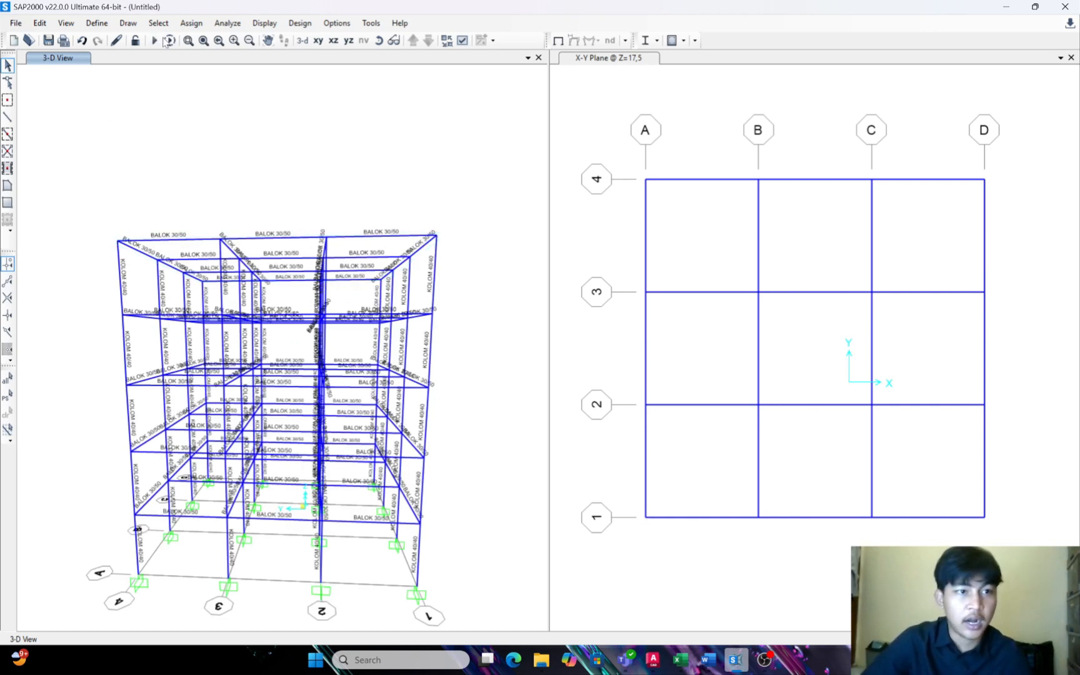
Set the MODAL load case to Do Not Run, leaving DEAD and LIVE set to Run
left_click(155, 40)
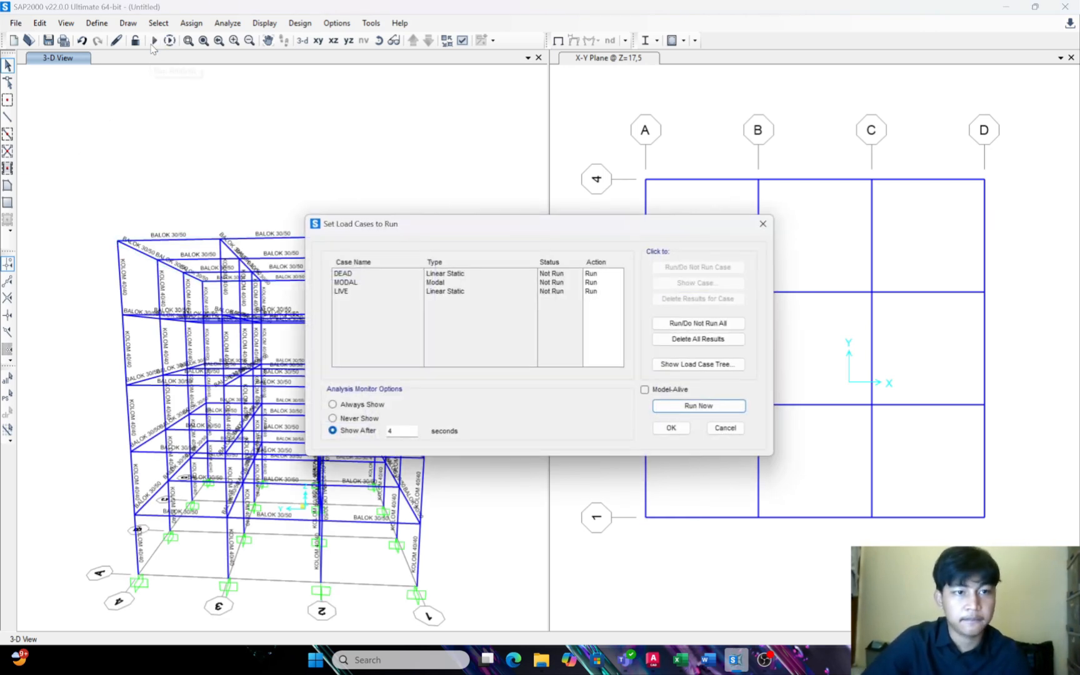
left_click(597, 283)
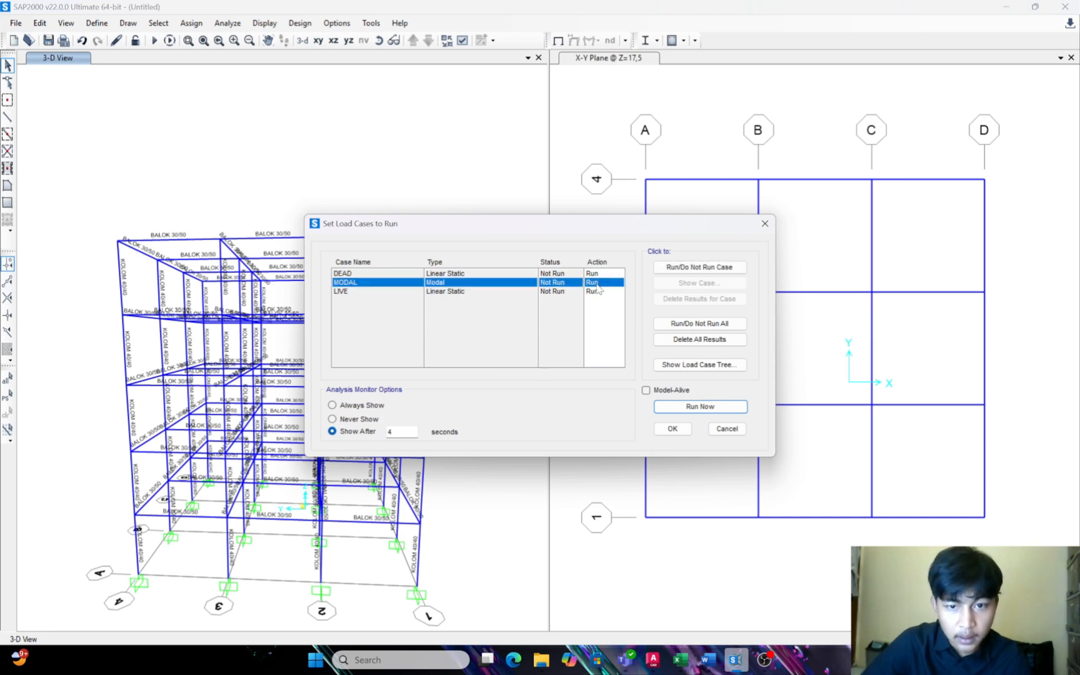
left_click(718, 329)
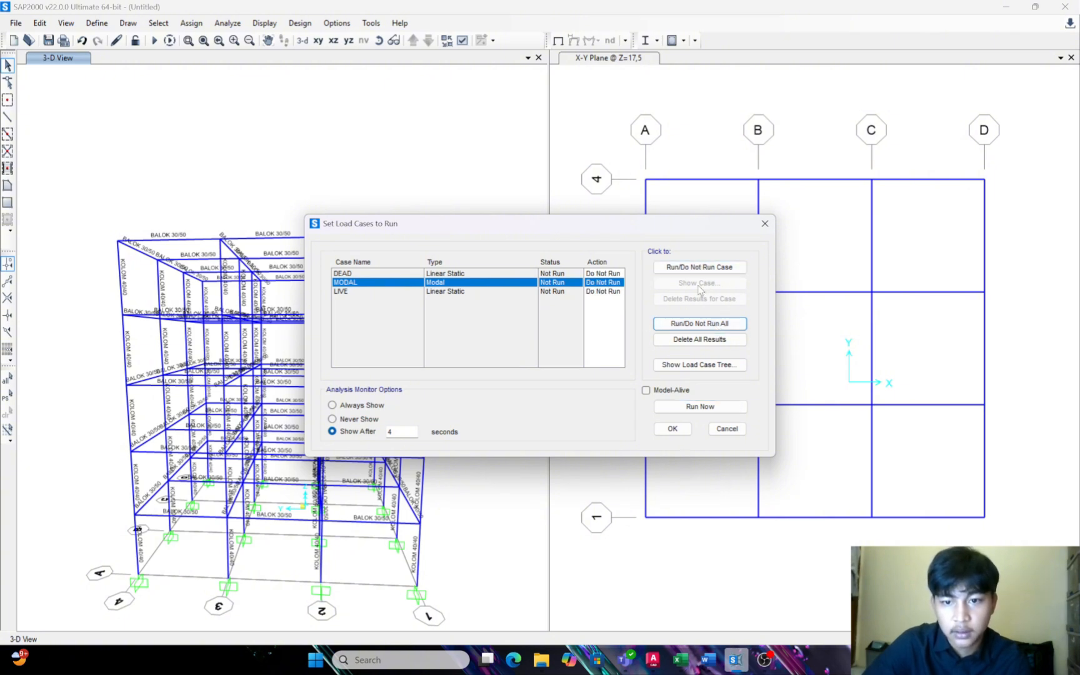
left_click(706, 323)
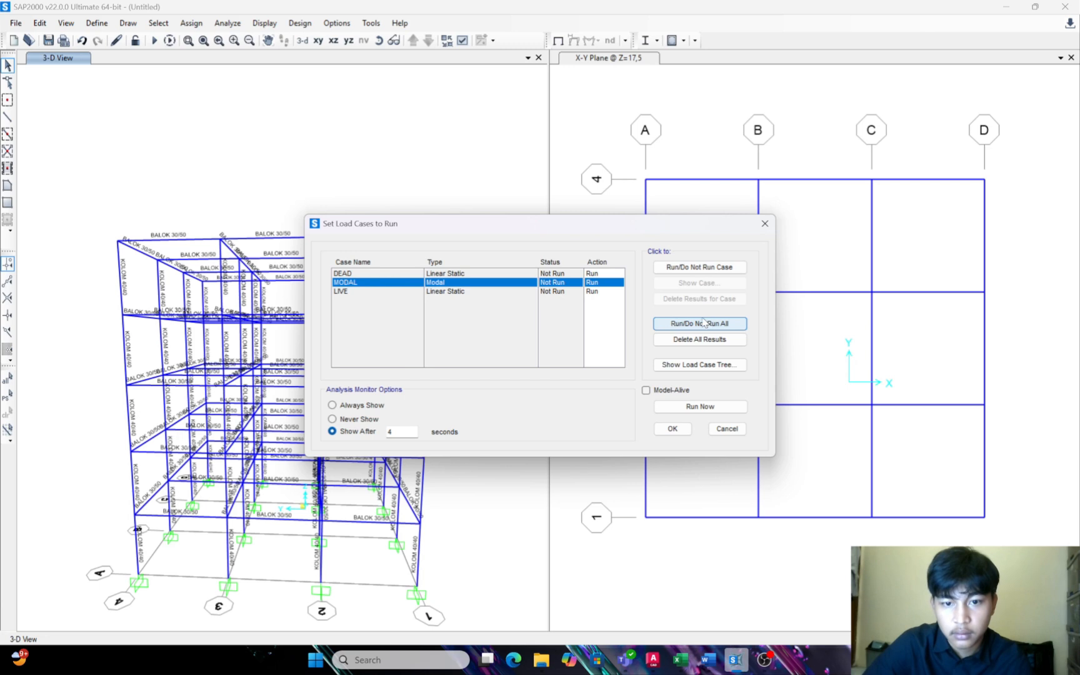
left_click(692, 267)
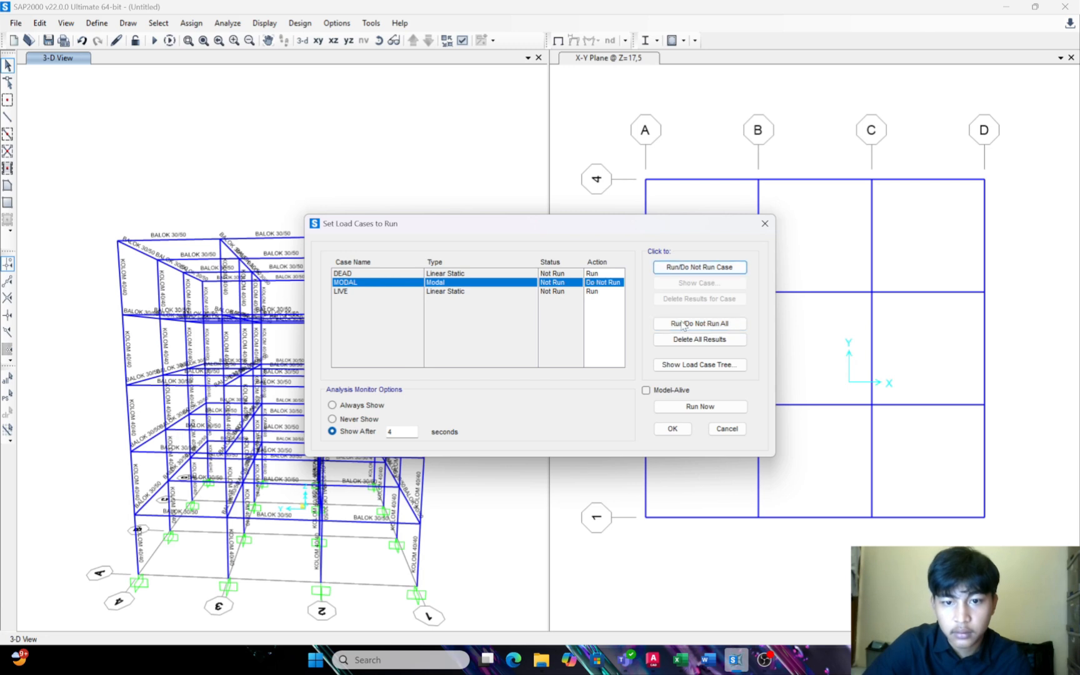
left_click(673, 429)
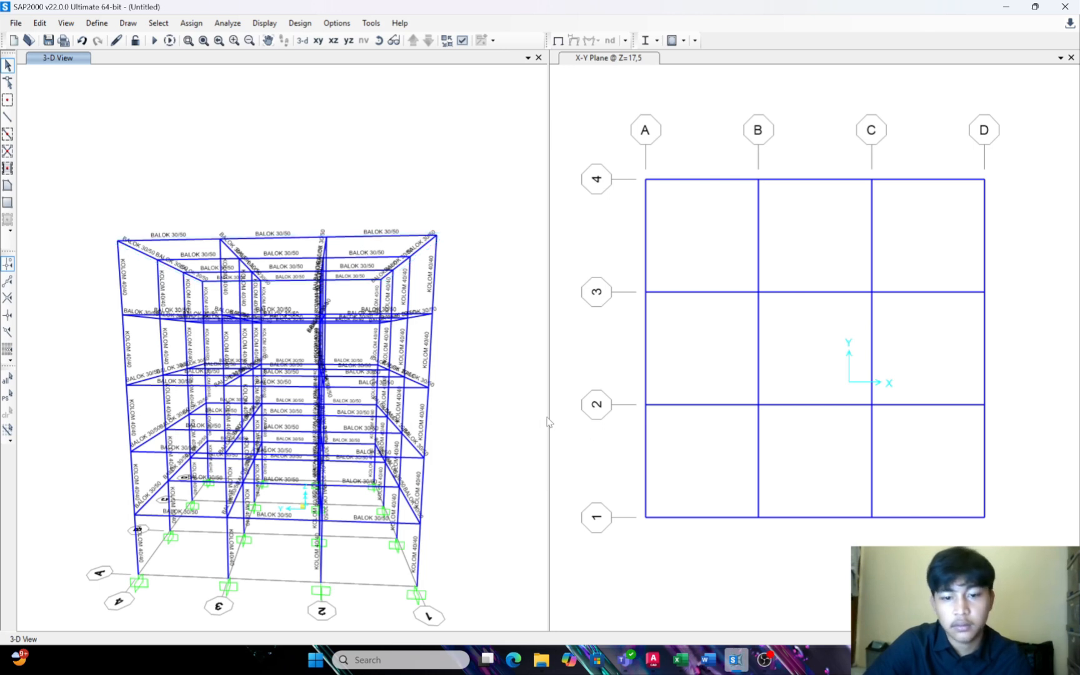
left_click(153, 40)
left_click(670, 429)
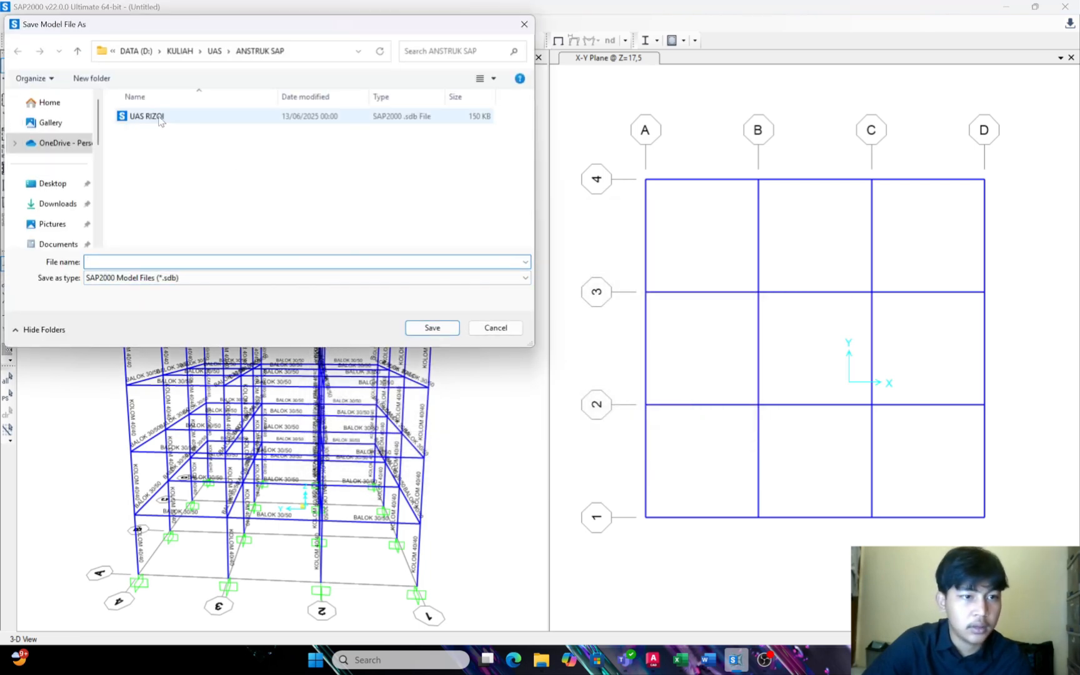
left_click(524, 25)
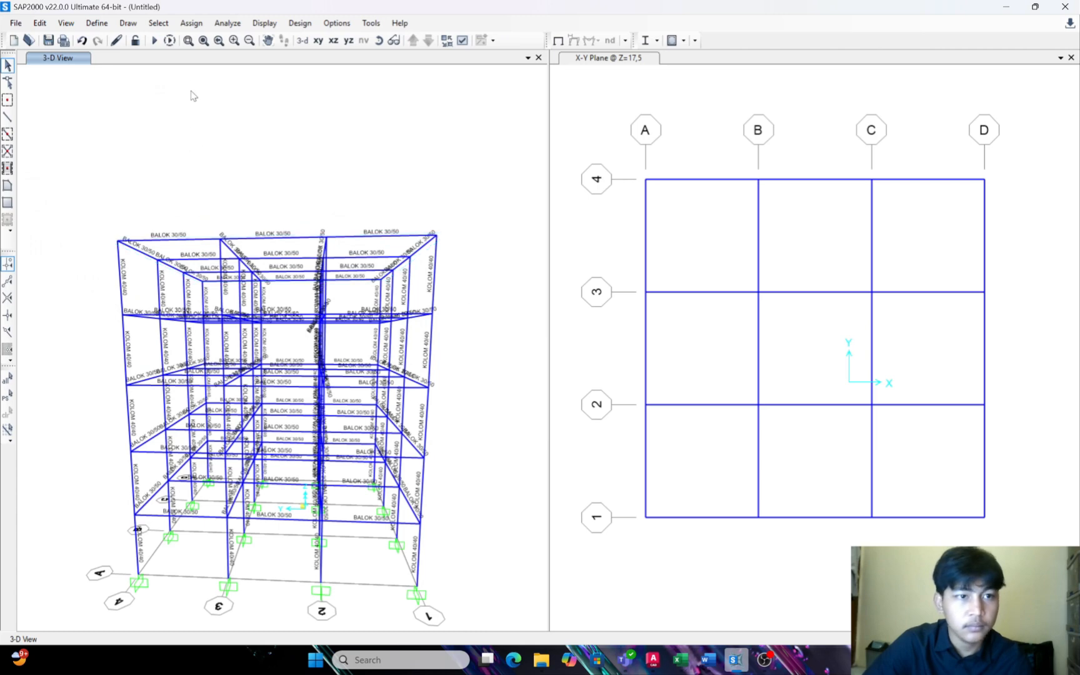
Run the DEAD and LIVE analysis and save the model as UAS, the student's full name and ANALISA STRUKTUR
left_click(154, 40)
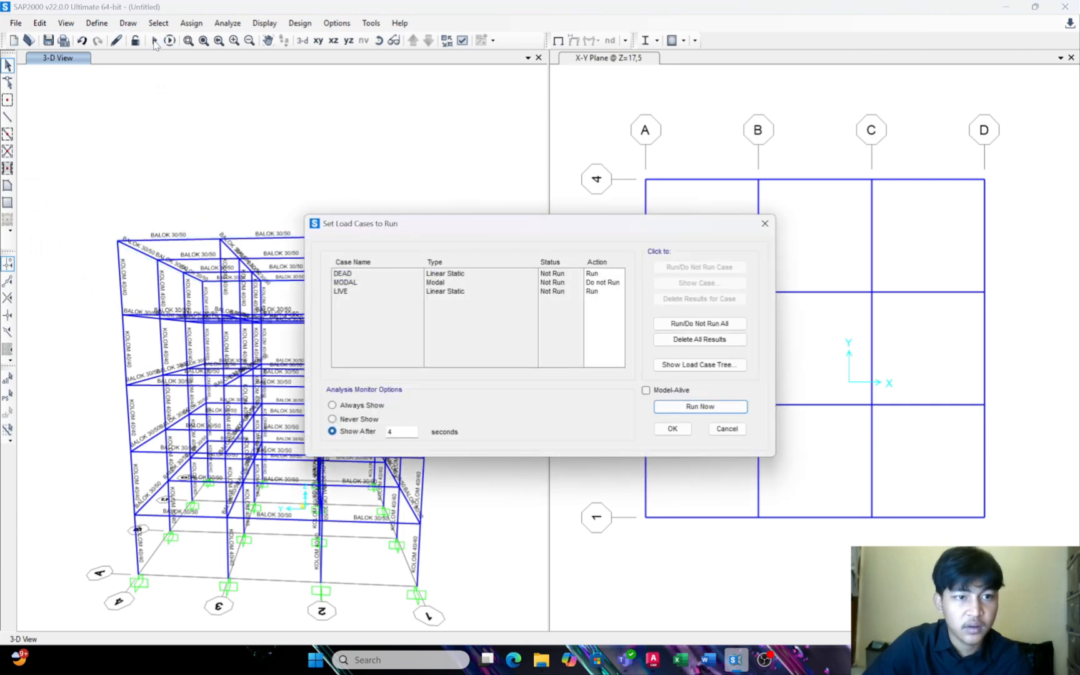
left_click(700, 406)
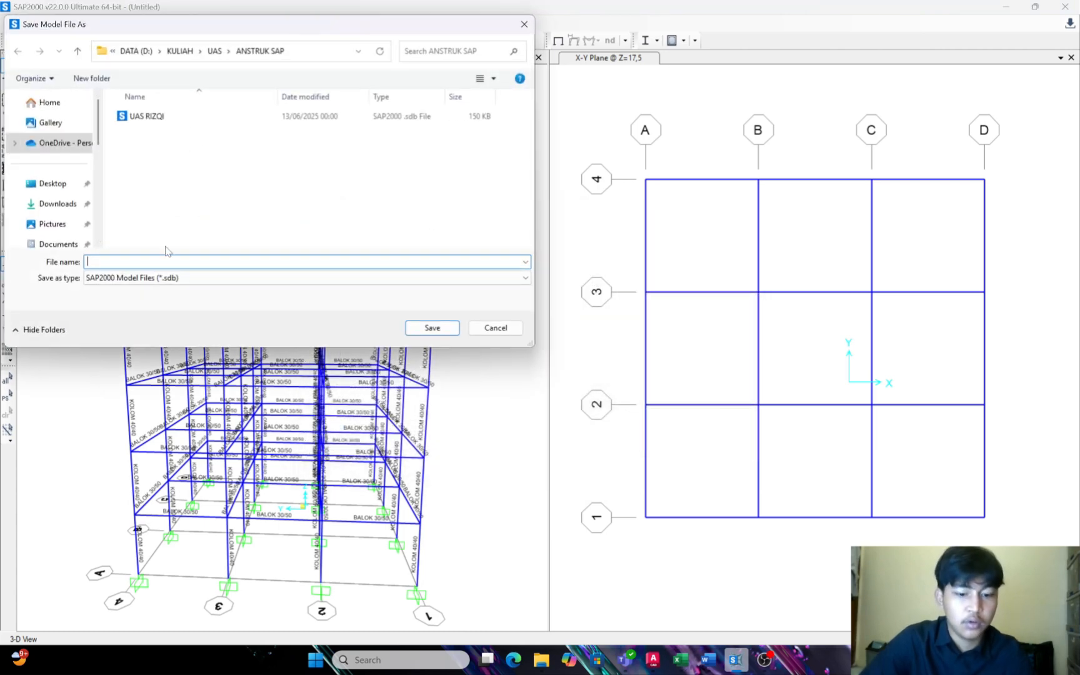
type("UAS")
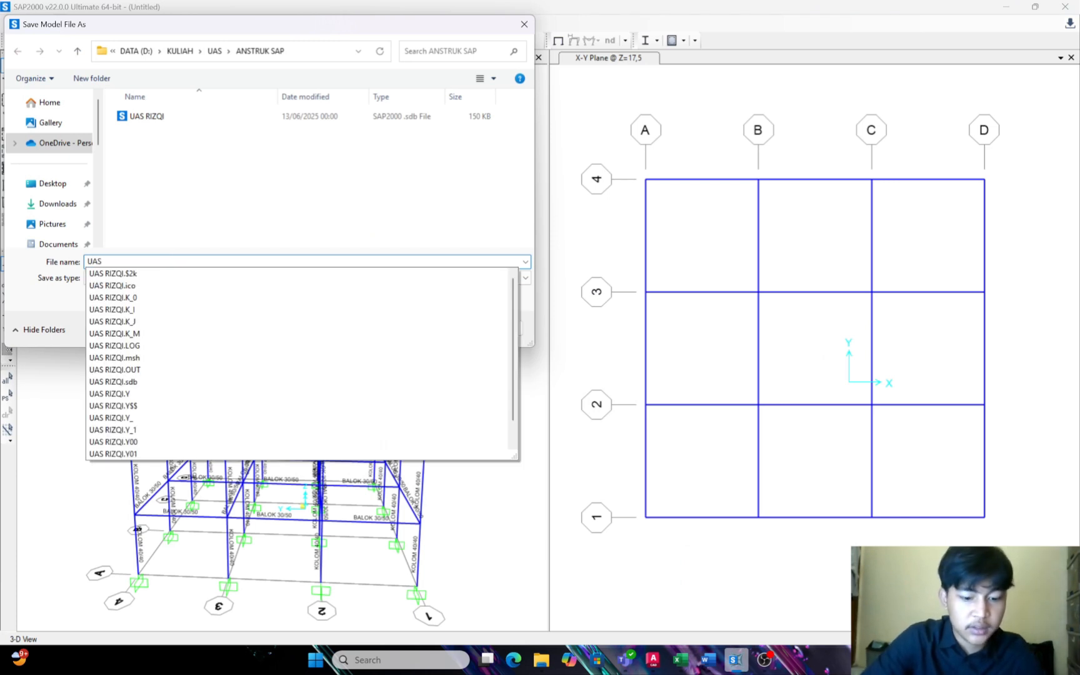
type("TEUKU SATRIA DHARMANUSA ANALISI")
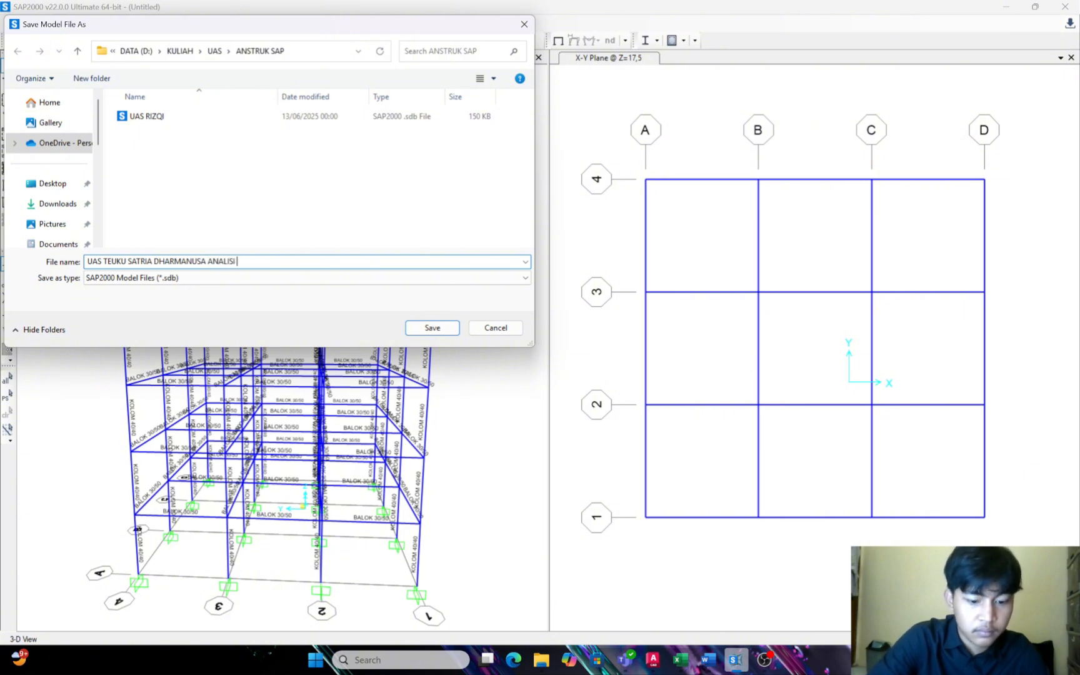
key("BackSpace")
type("A STRUK")
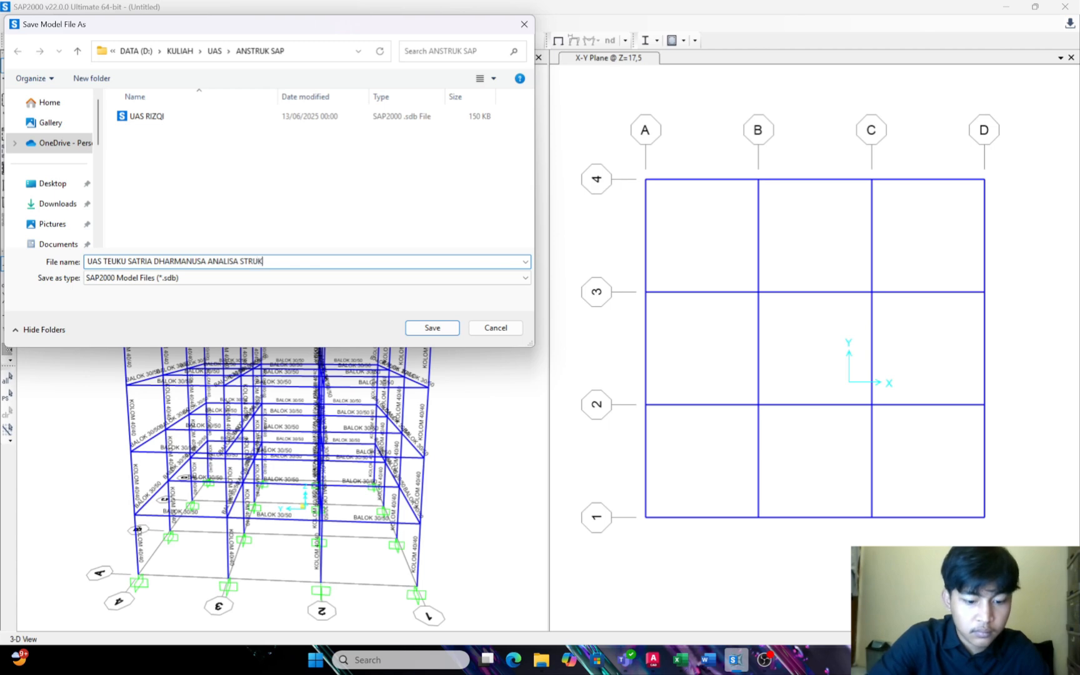
type("TUR")
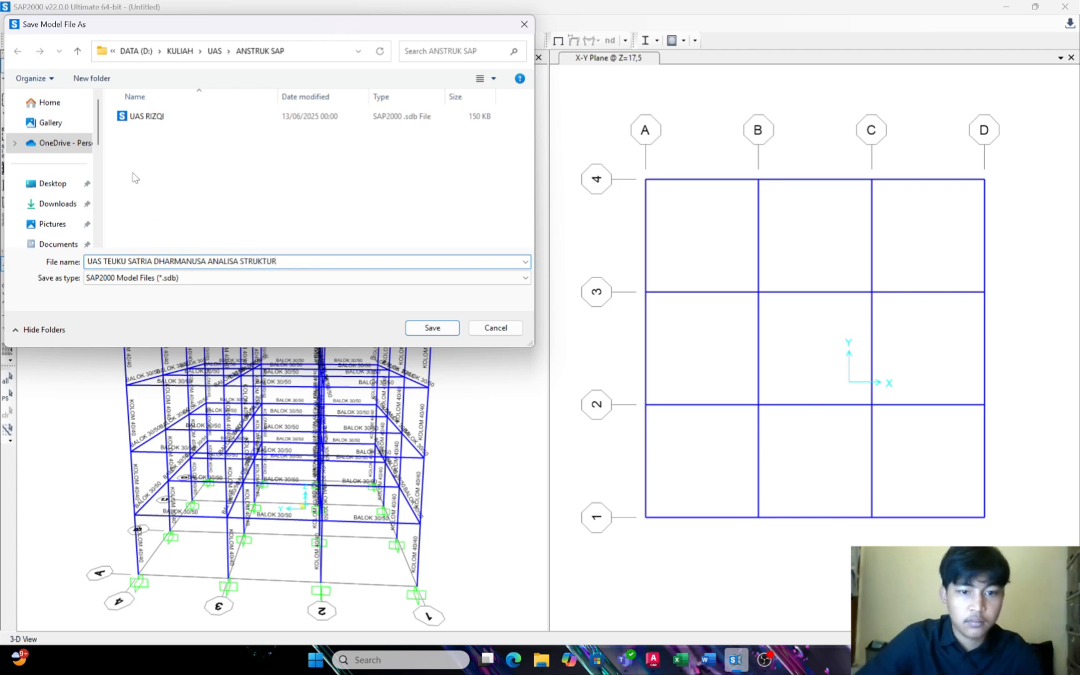
left_click(440, 332)
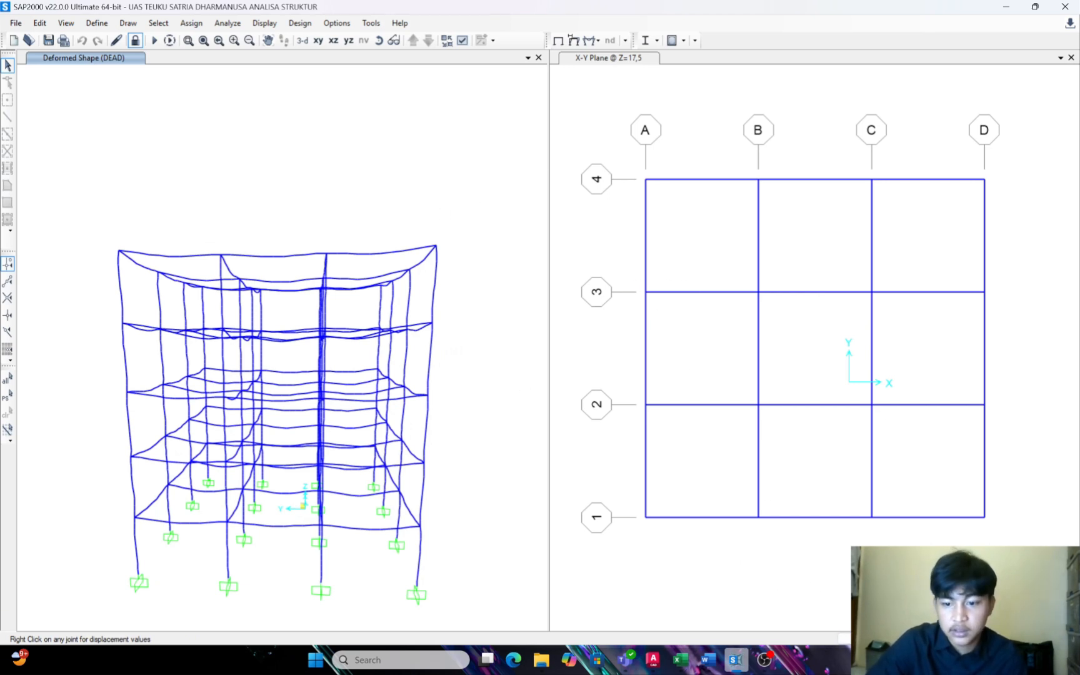
Play and stop the DEAD deformed-shape animation, and return the 3-D view to the undeformed shape
left_click(847, 638)
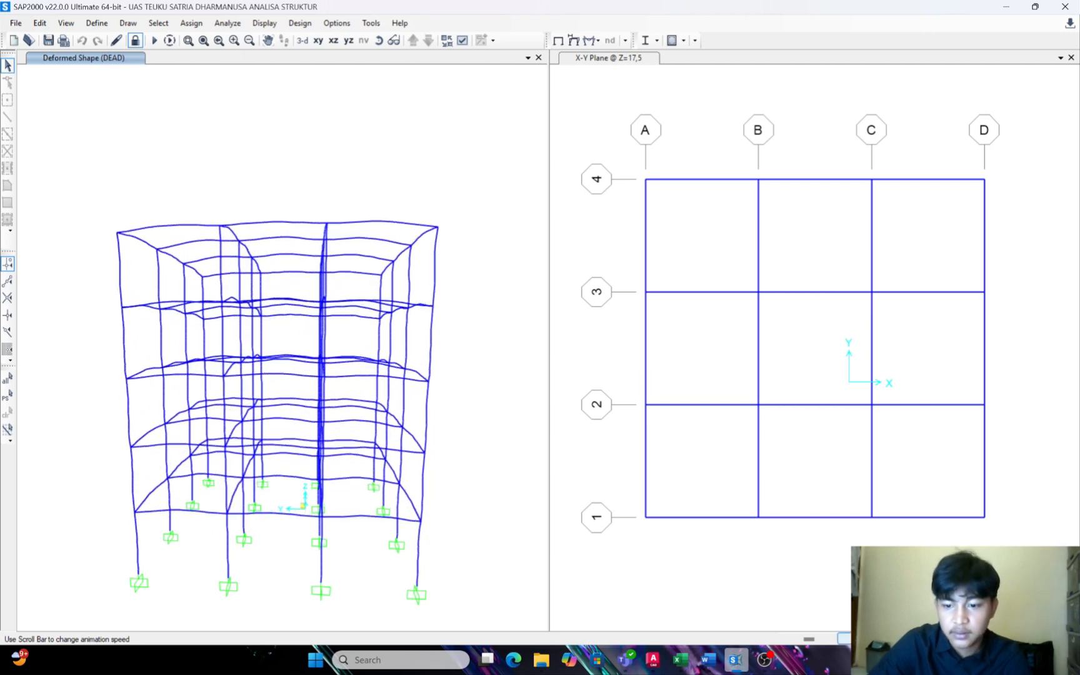
left_click(856, 638)
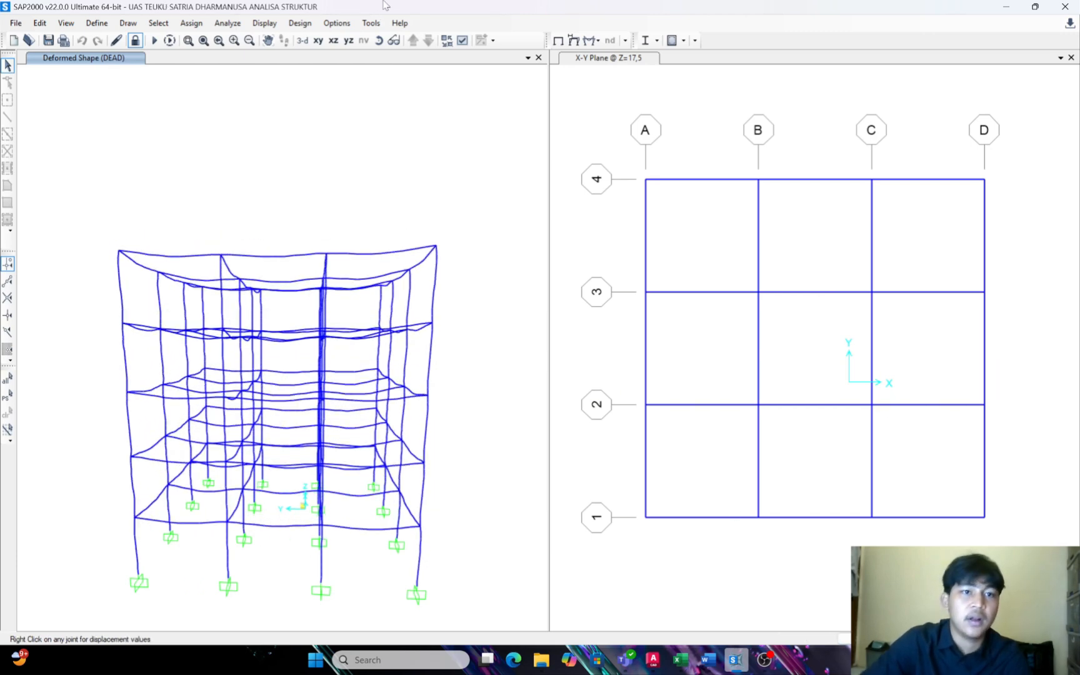
left_click(558, 41)
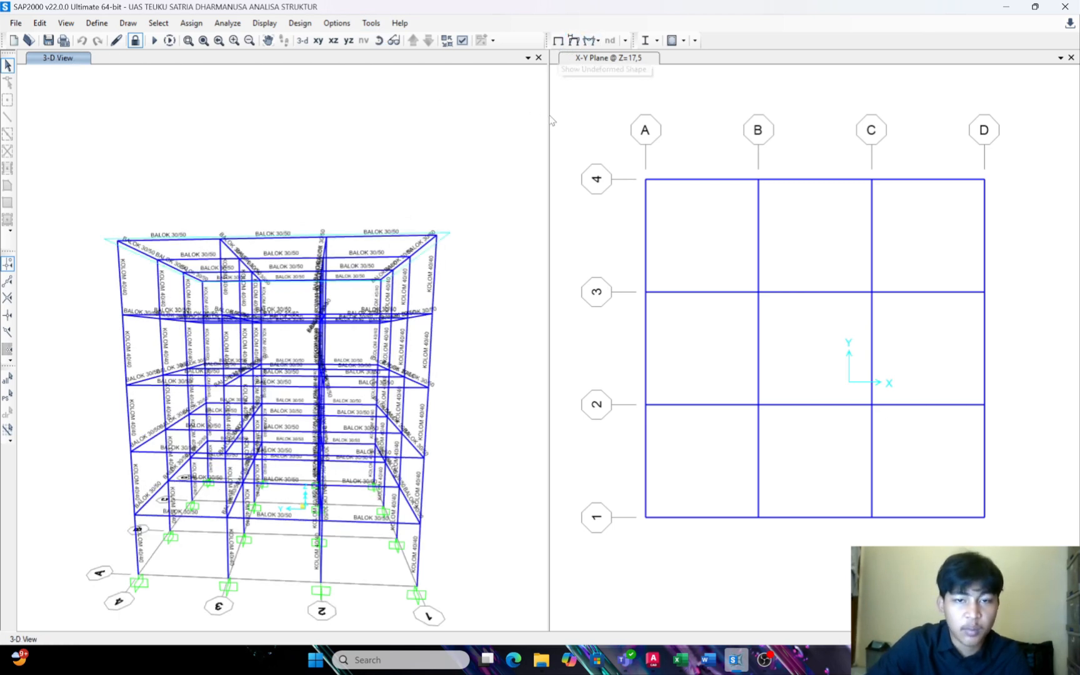
Display the deformed shape for the 1,2 D + 1,6 L combination with automatic scaling
left_click(574, 40)
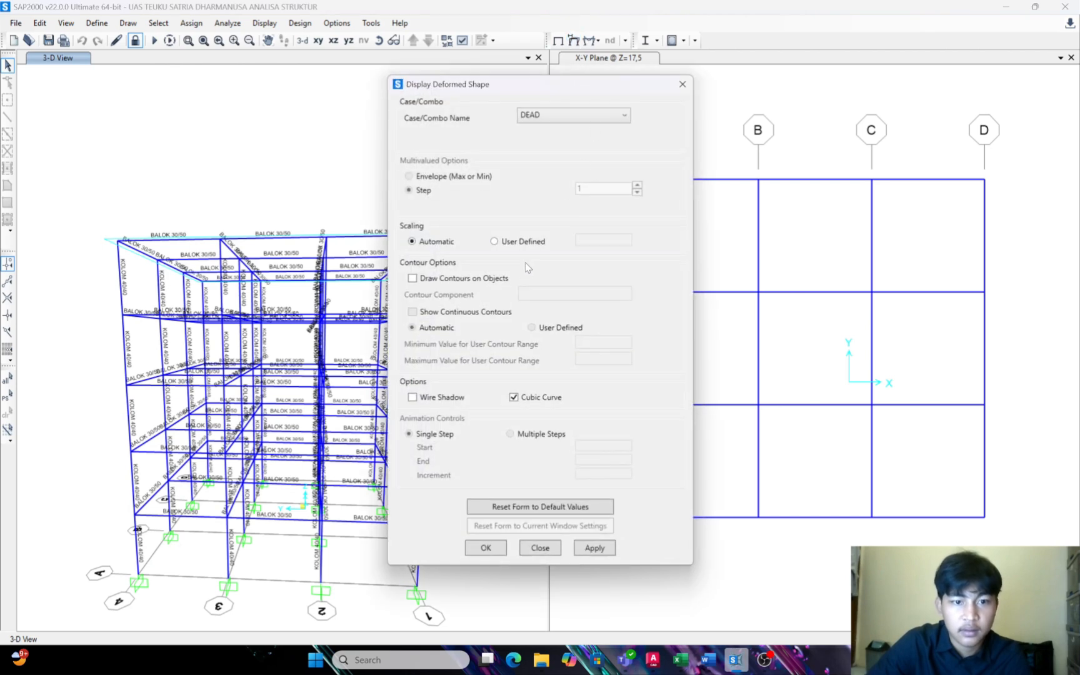
left_click(588, 122)
left_click(570, 168)
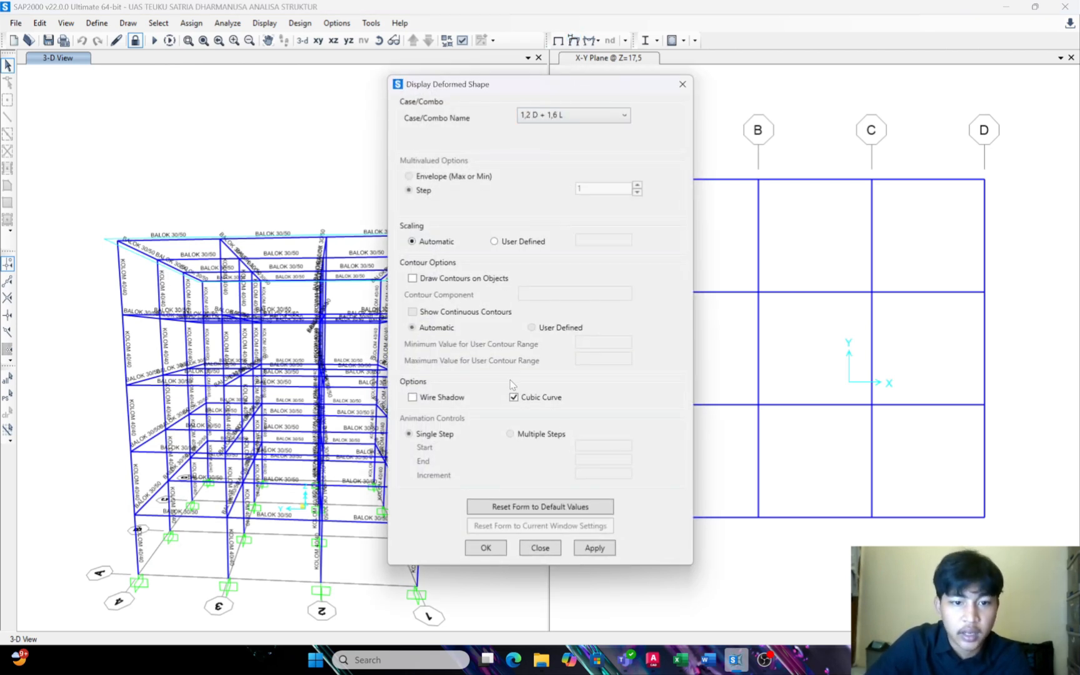
left_click(599, 548)
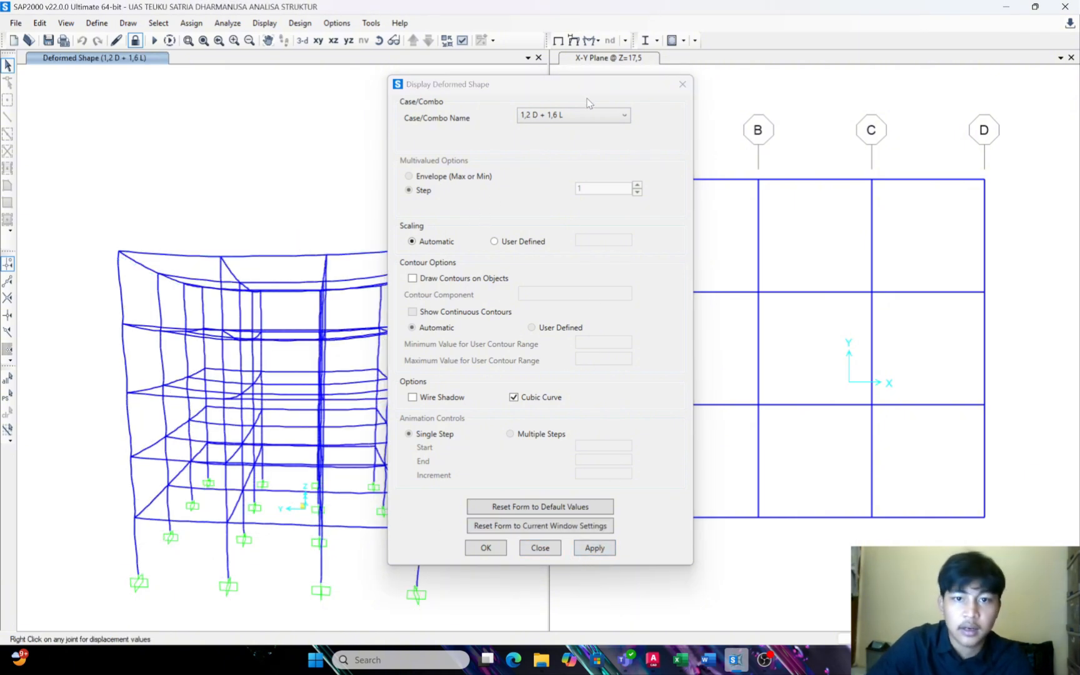
left_click_drag(587, 84, 801, 102)
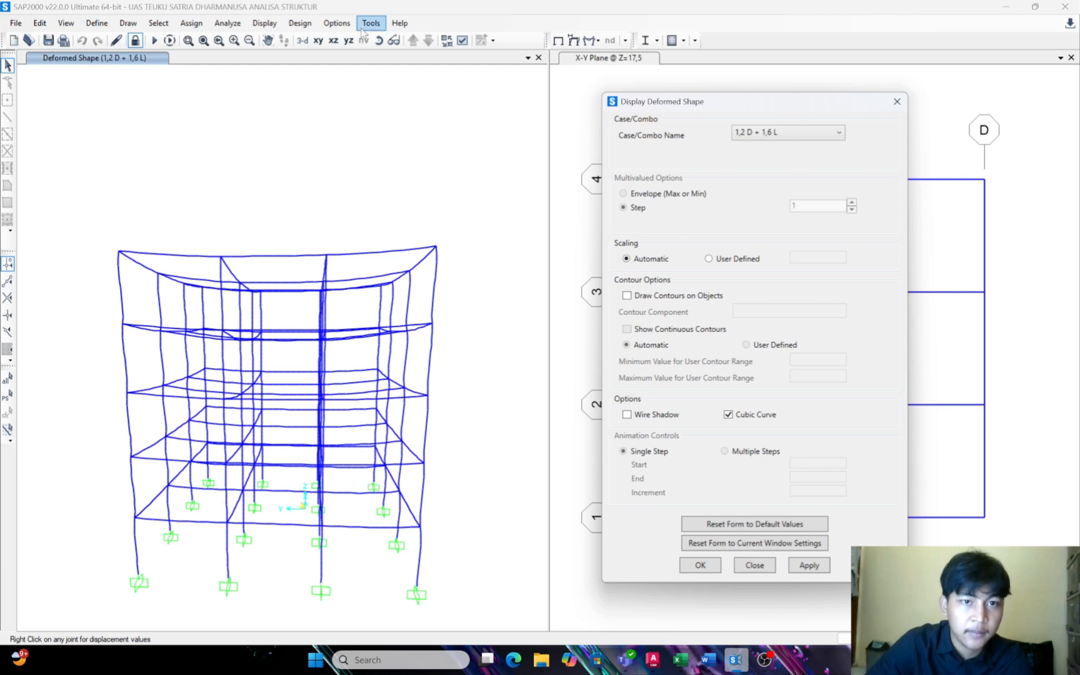
Examine the deformed frame under 1,2 D + 1,6 L from several viewing angles and close the deformed-shape settings
left_click(380, 40)
left_click_drag(411, 221, 435, 163)
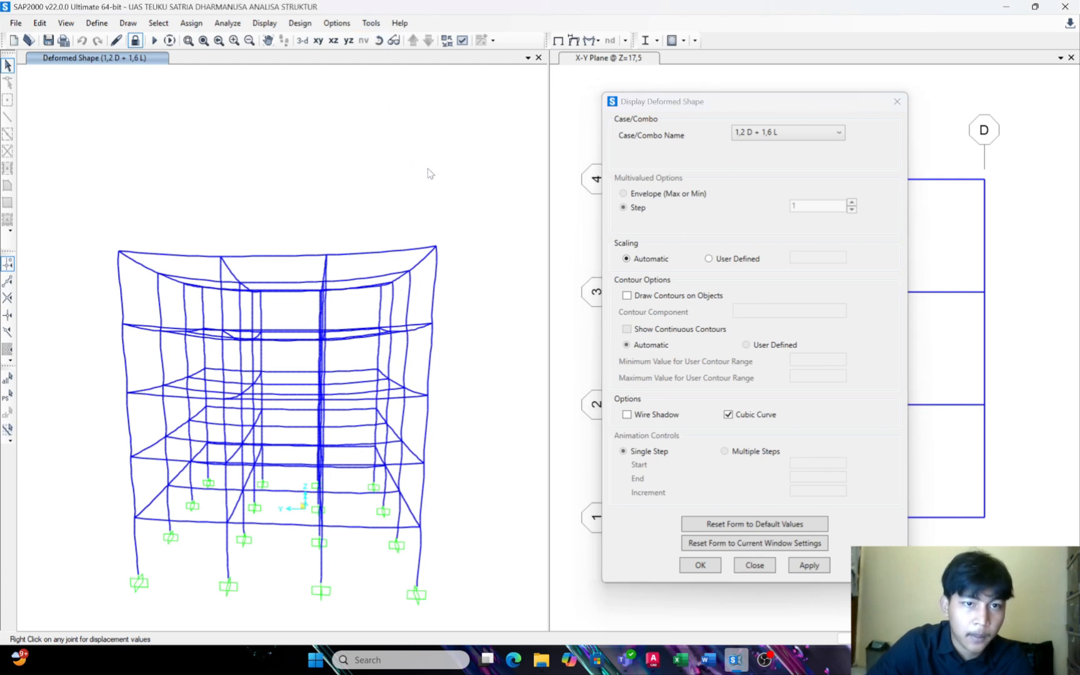
left_click(378, 40)
left_click_drag(386, 201, 376, 176)
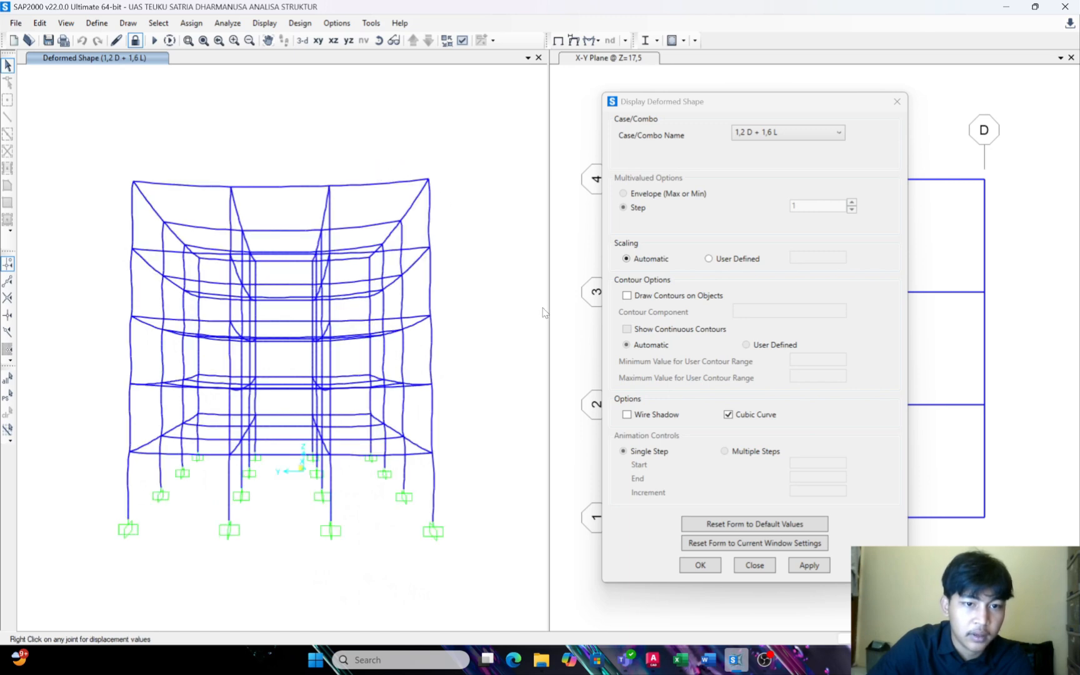
mouse_move(506, 310)
middle_mouse_down()
mouse_move(458, 325)
mouse_move(509, 313)
middle_mouse_up()
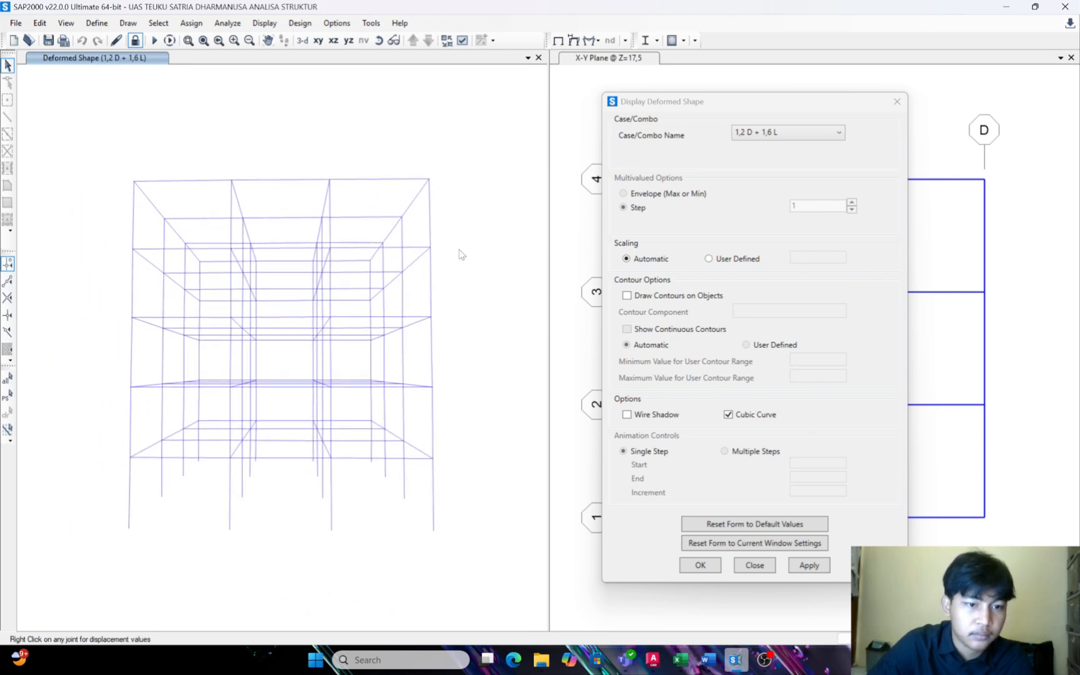
left_click(378, 40)
left_click_drag(436, 216, 349, 245)
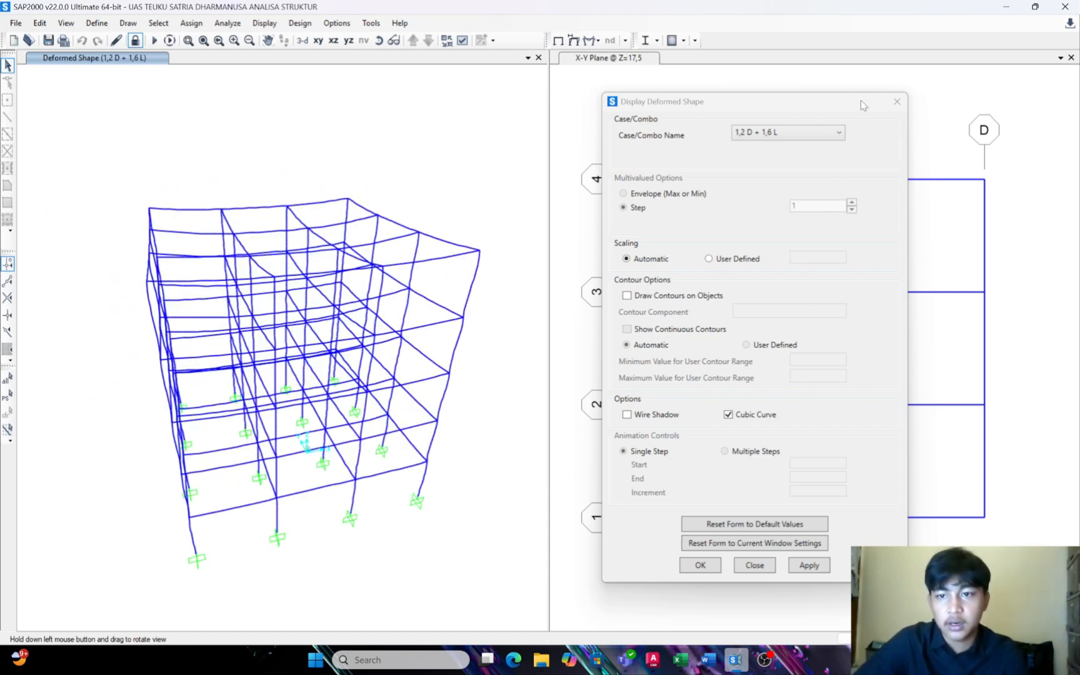
left_click(897, 102)
Display the filled axial force diagram of the frames for the DEAD load case
left_click(597, 41)
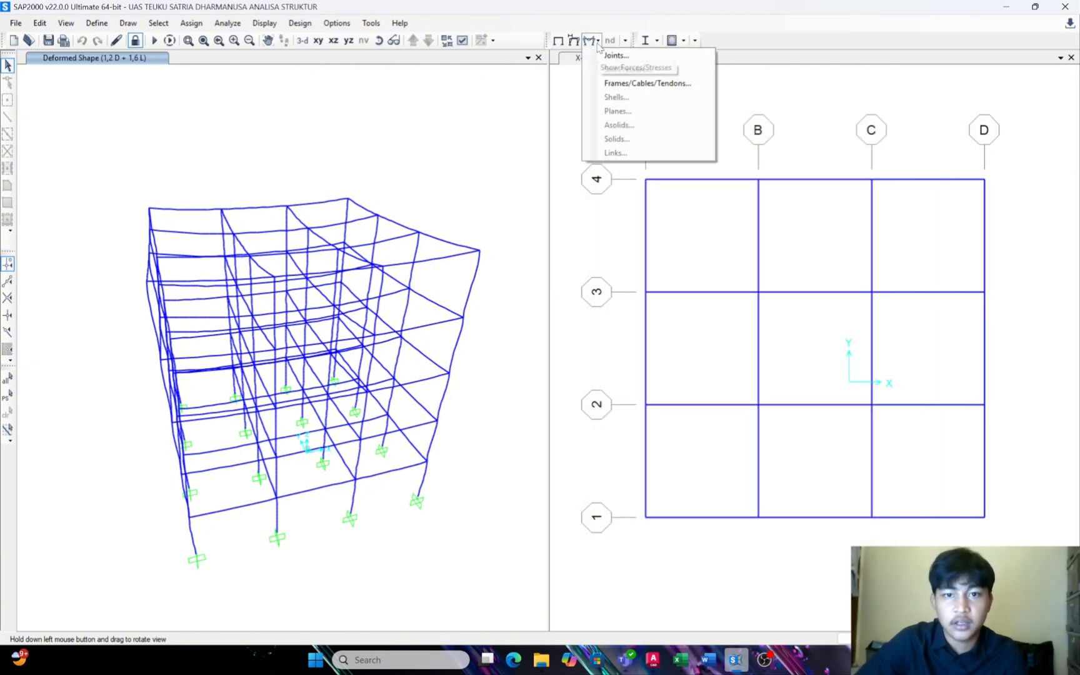
left_click(631, 83)
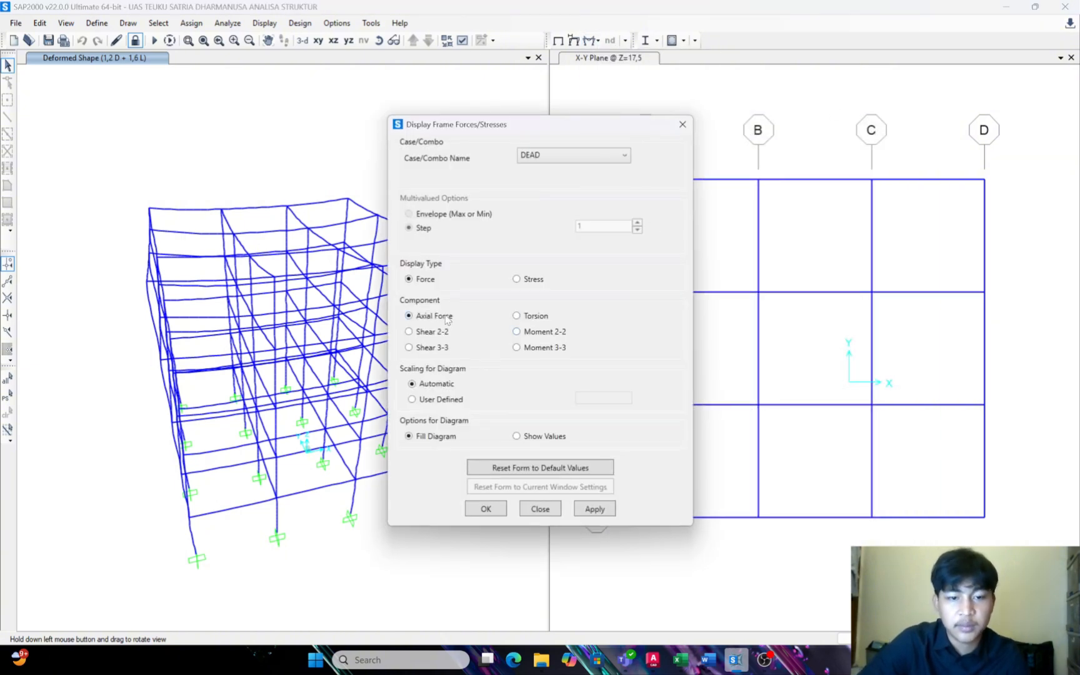
left_click(594, 509)
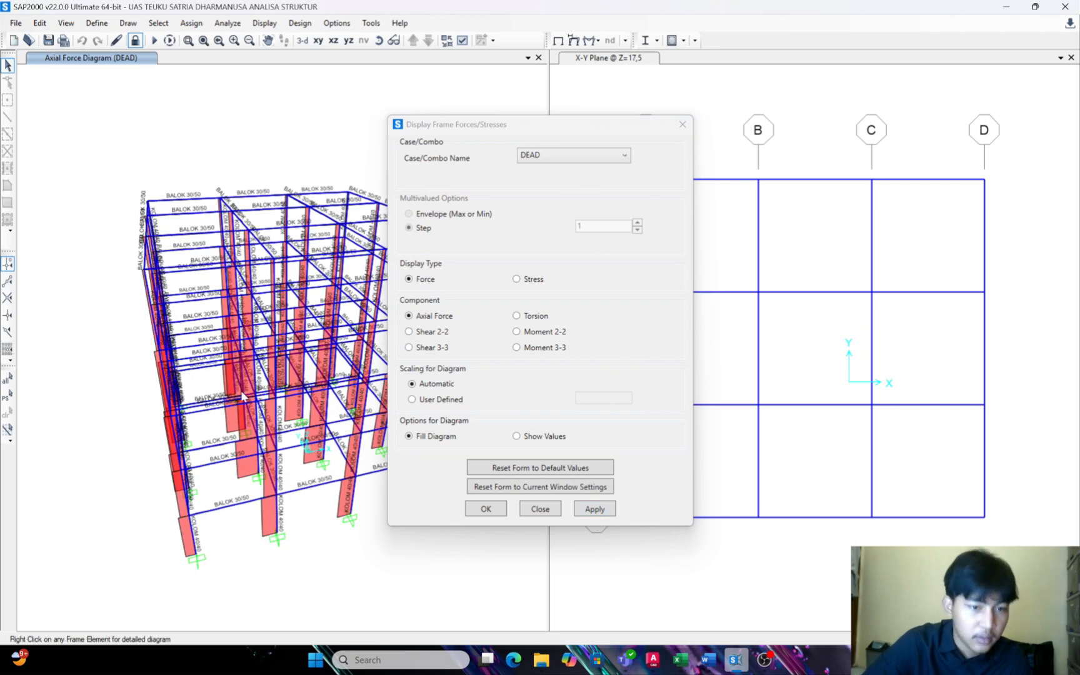
Display the DEAD Shear 3-3 diagram of the frames, followed by the Shear 2-2 diagram
left_click(431, 347)
left_click(600, 510)
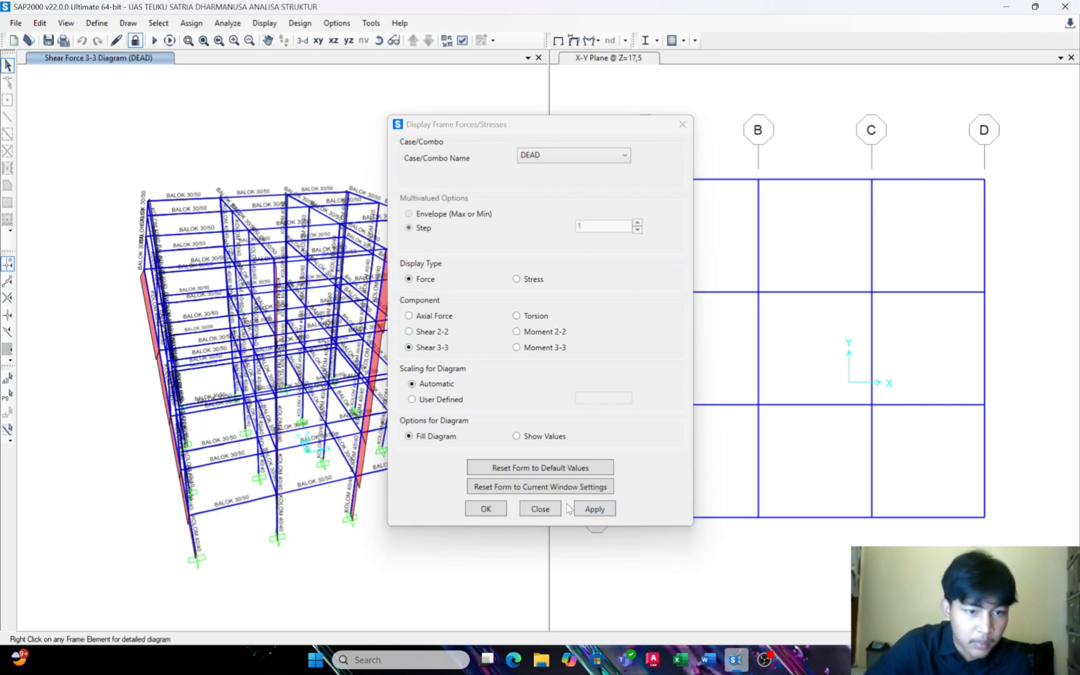
left_click(437, 332)
left_click(586, 506)
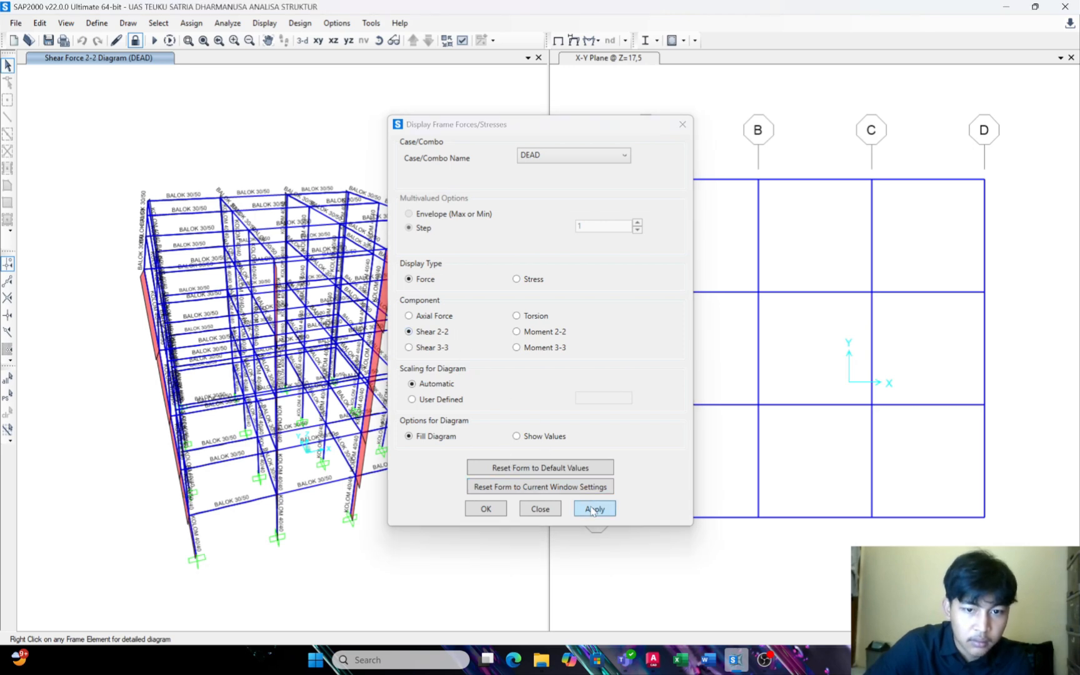
Display the DEAD Moment 3-3 diagram of the frames, view it from another angle and close the force settings
left_click(524, 350)
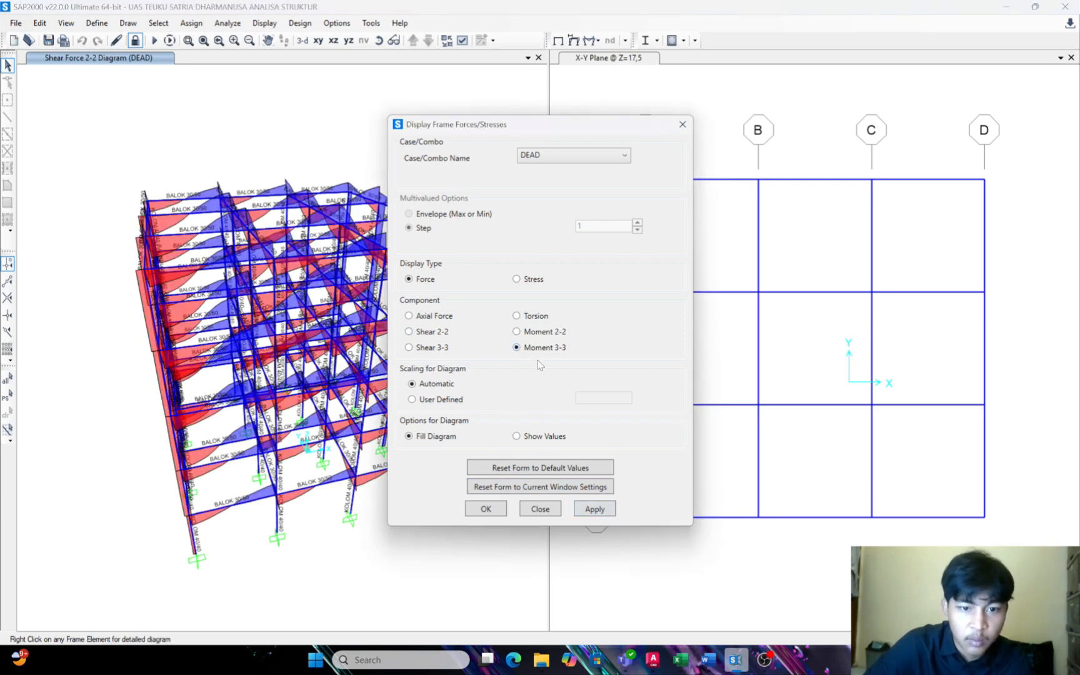
left_click(594, 508)
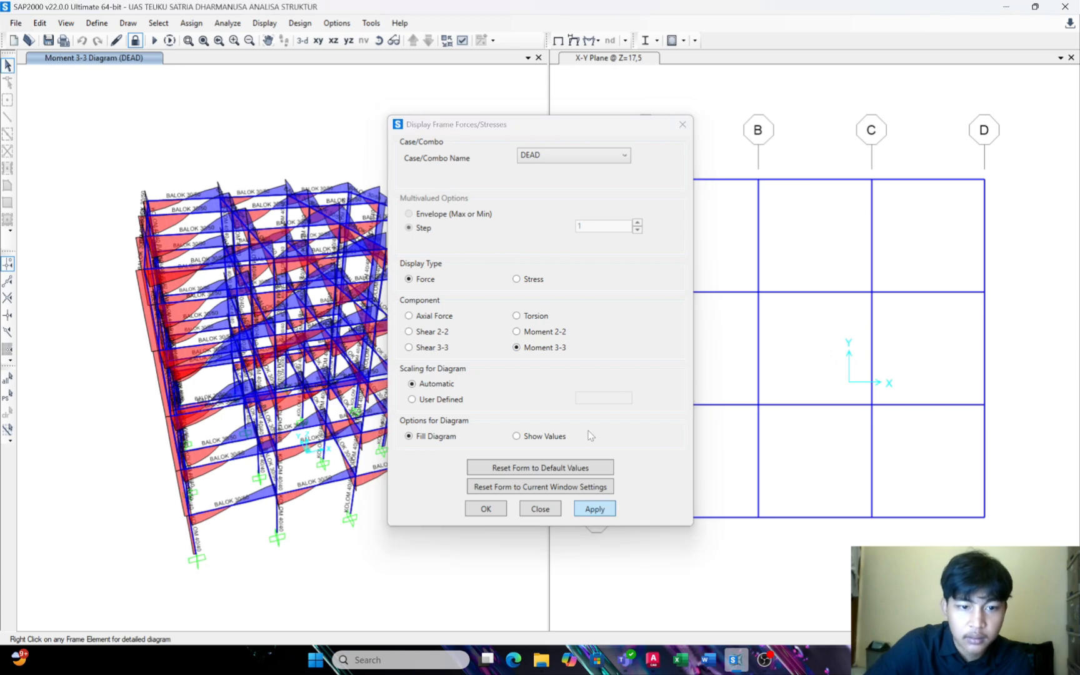
left_click_drag(554, 126, 736, 144)
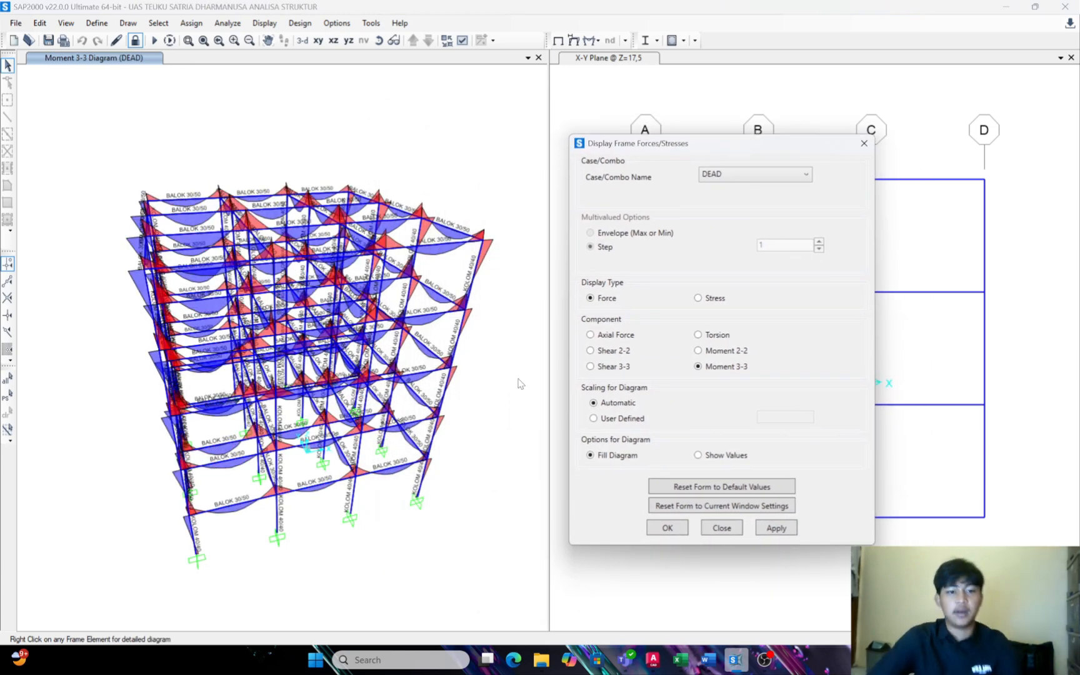
left_click(379, 42)
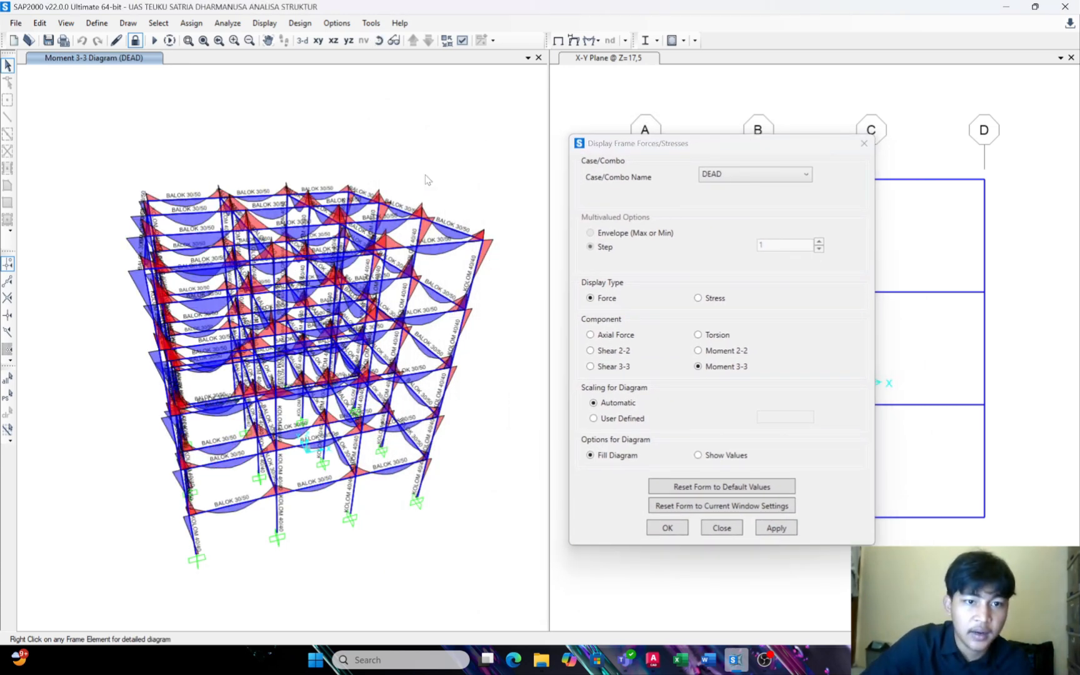
left_click_drag(428, 189, 449, 134)
left_click(865, 145)
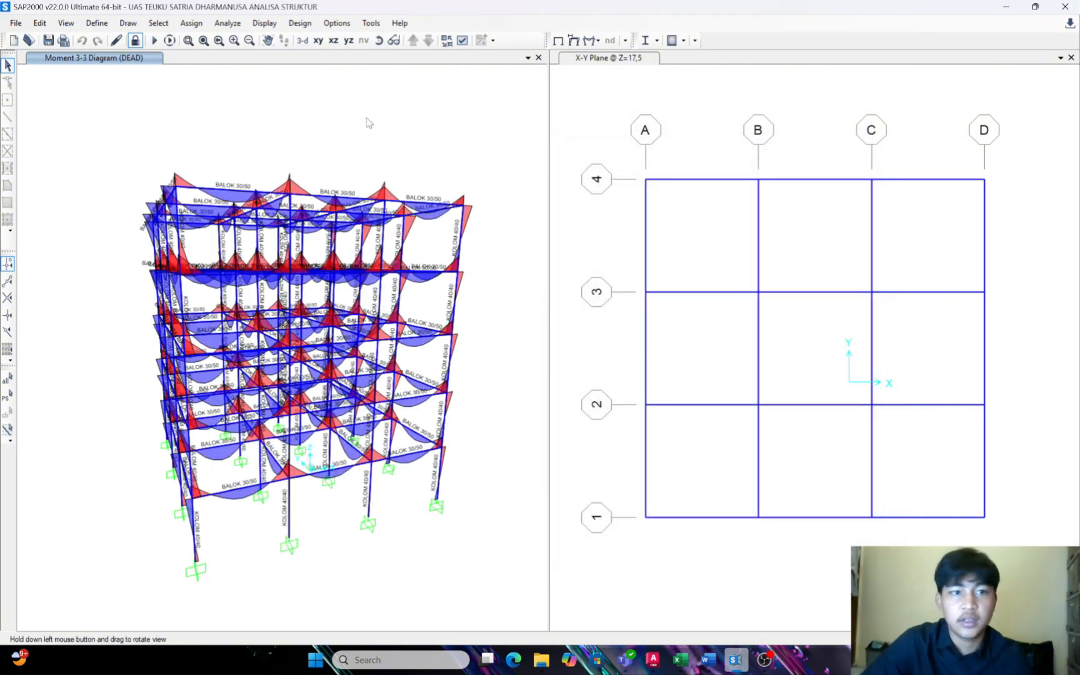
Start the concrete frame design/check of the structure
left_click(300, 24)
left_click(300, 23)
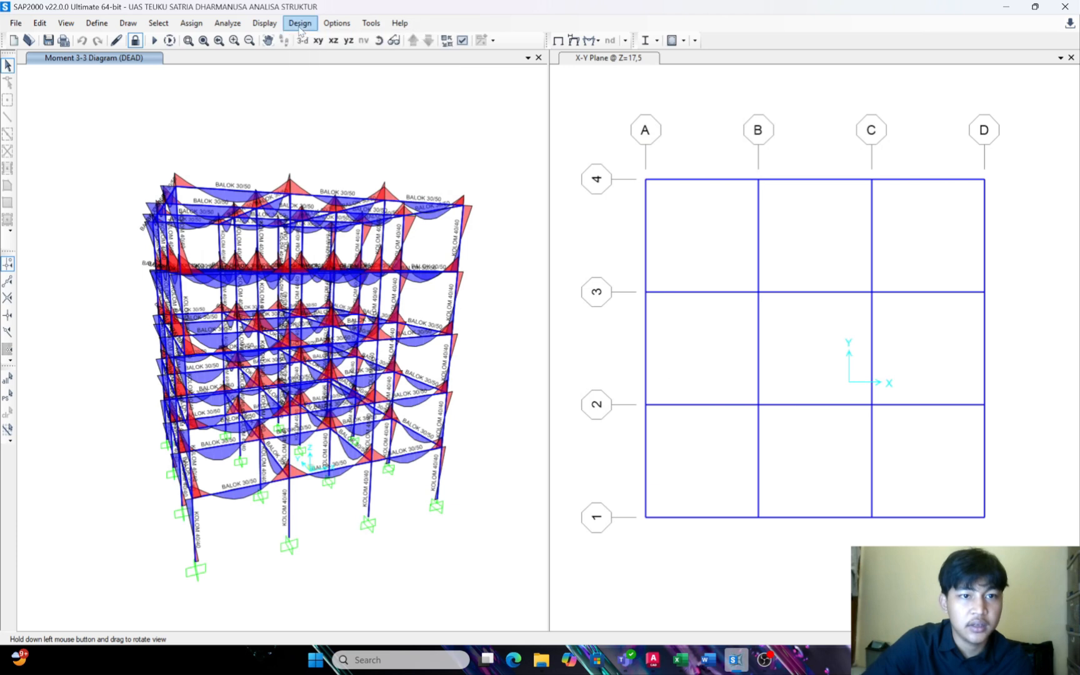
left_click(300, 23)
mouse_move(340, 62)
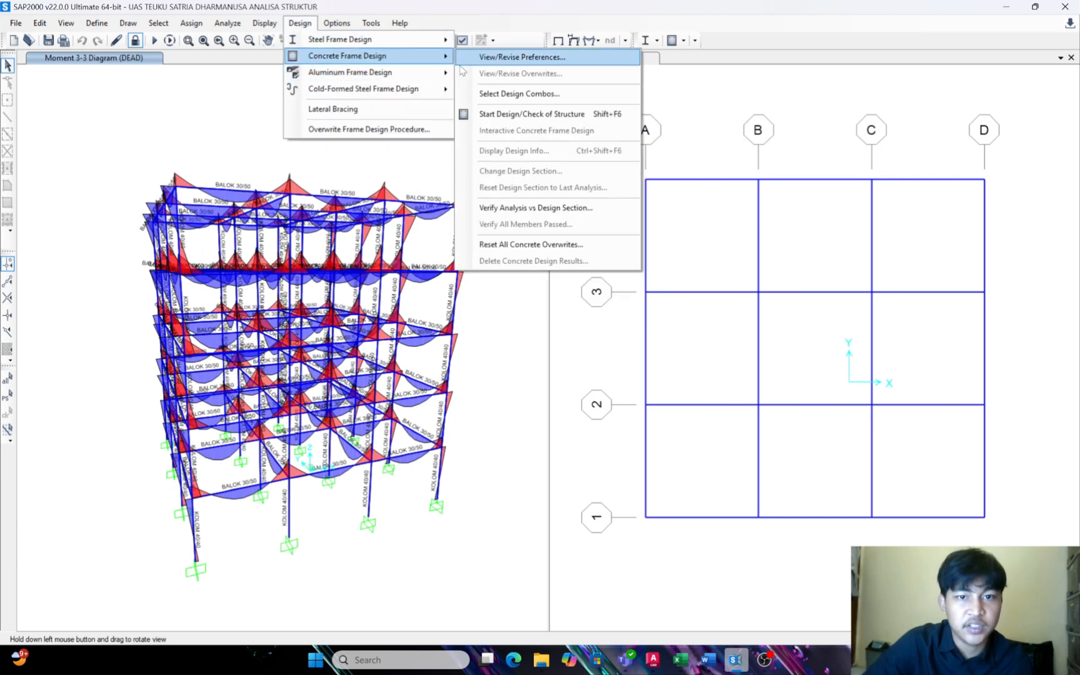
left_click(544, 116)
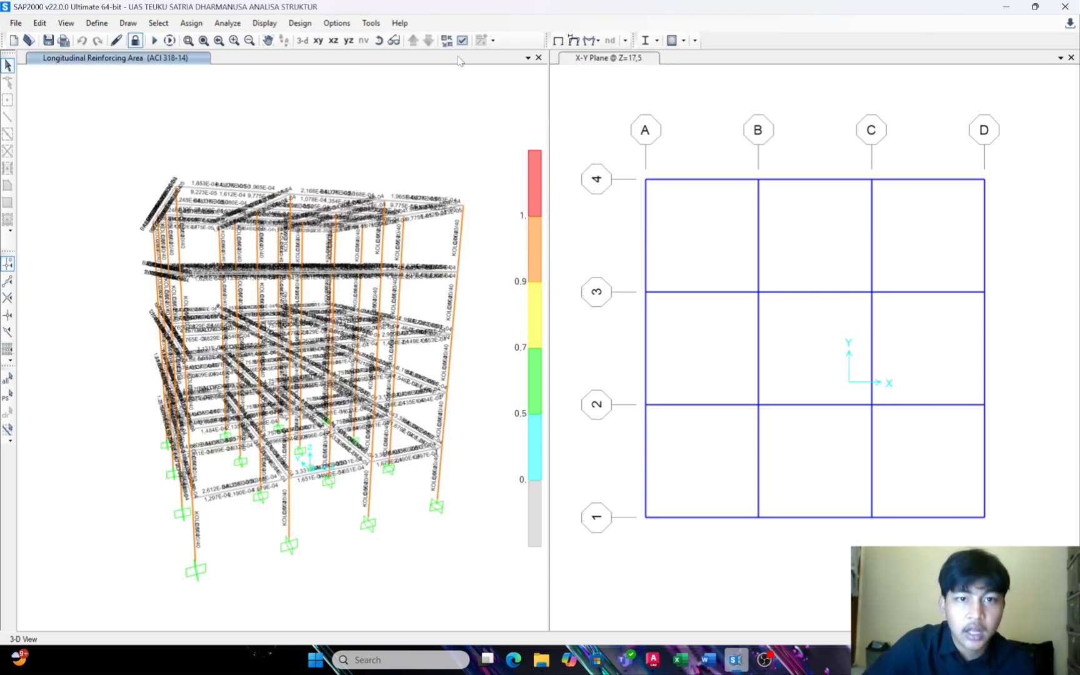
Examine the longitudinal reinforcing areas and the column and beam design colours from several sides of the building
left_click(378, 40)
left_click_drag(469, 210, 388, 187)
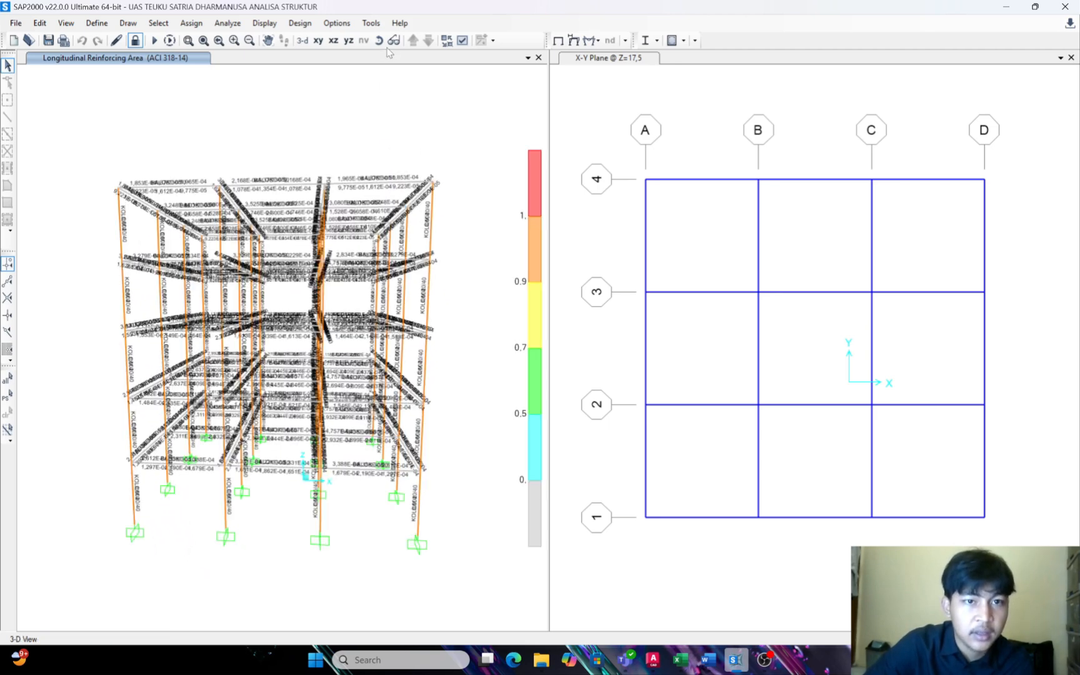
left_click(379, 40)
left_click_drag(434, 156, 327, 177)
left_click(378, 41)
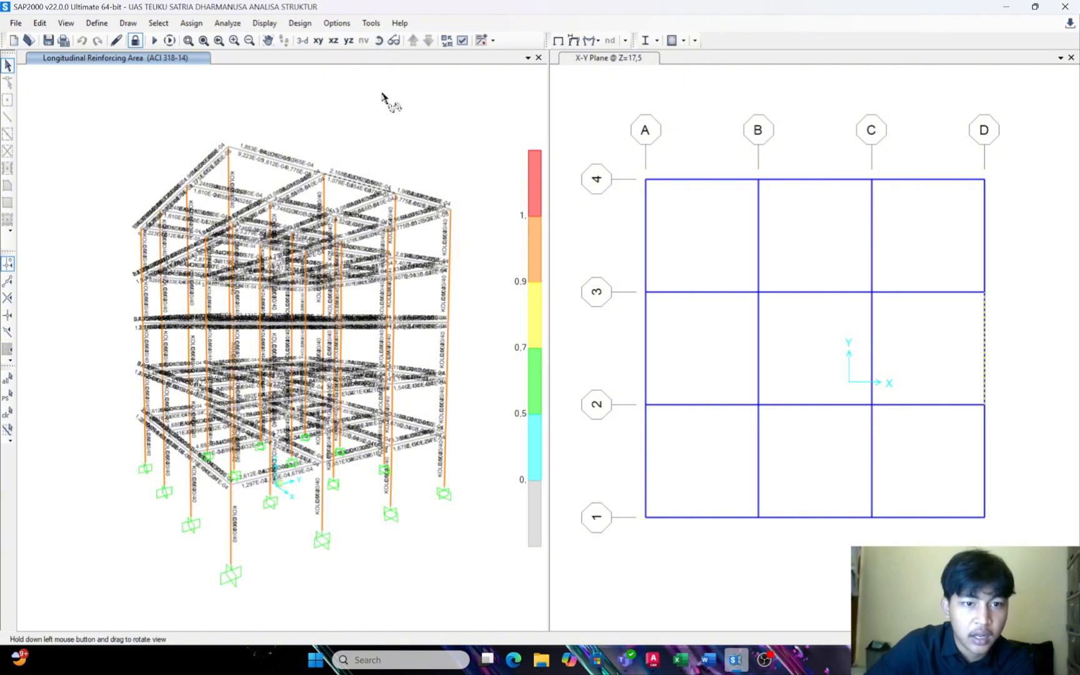
left_click_drag(411, 180, 258, 236)
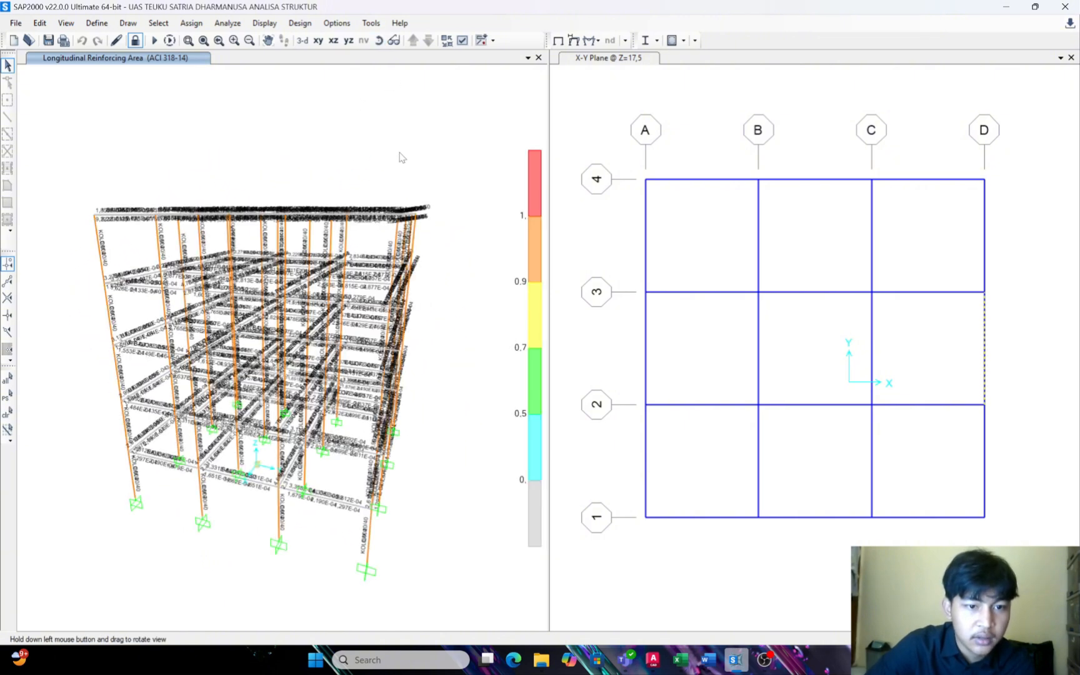
left_click(379, 40)
left_click_drag(403, 120, 422, 137)
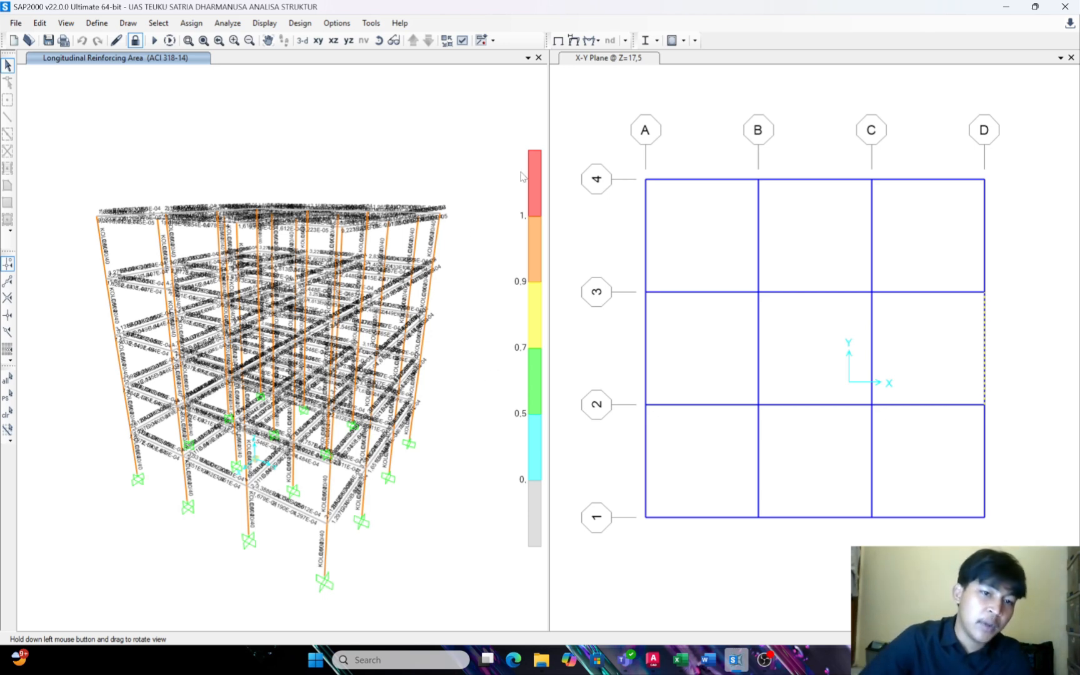
left_click_drag(415, 151, 389, 205)
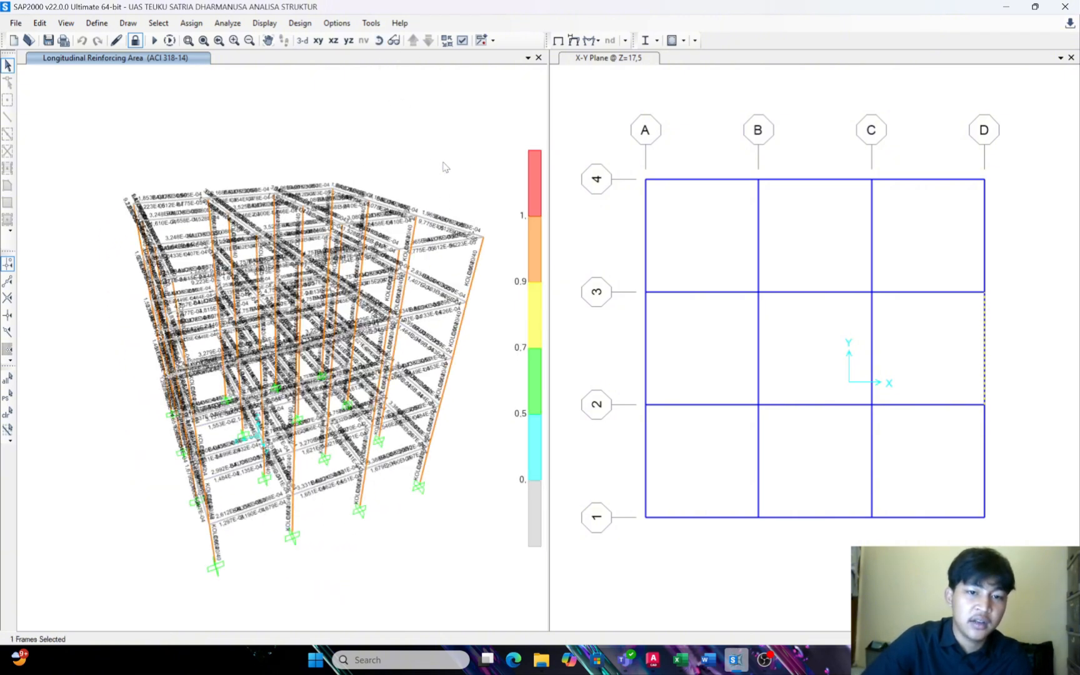
left_click(379, 40)
left_click_drag(424, 132, 350, 81)
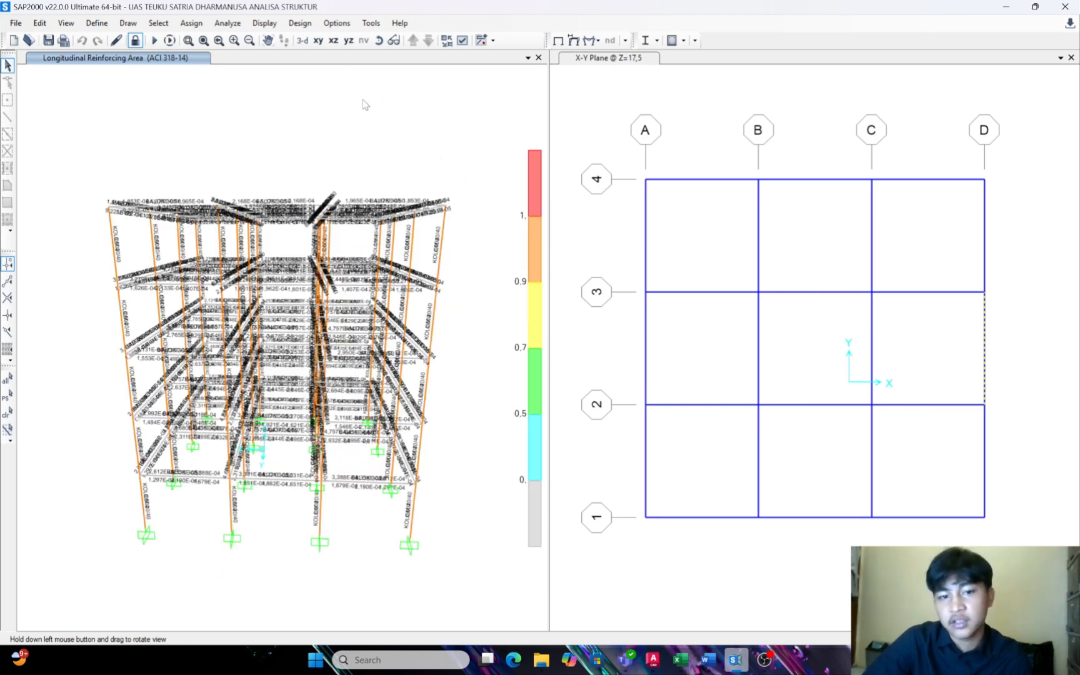